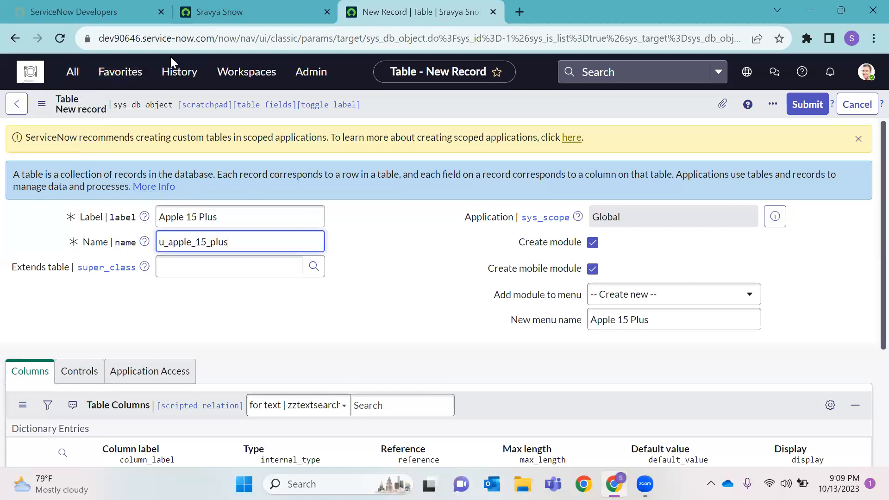
Review the Apple 15 Plus label and u_apple_15_plus name on the new table form
{"action": "double_click", "coordinate": [147, 105]}
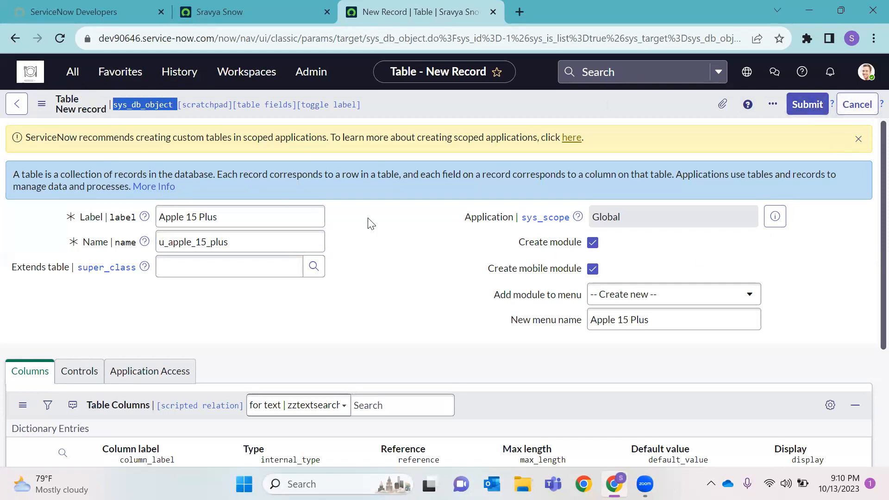
{"action": "scroll", "coordinate": [352, 146], "scroll_direction": "down", "scroll_amount": 1}
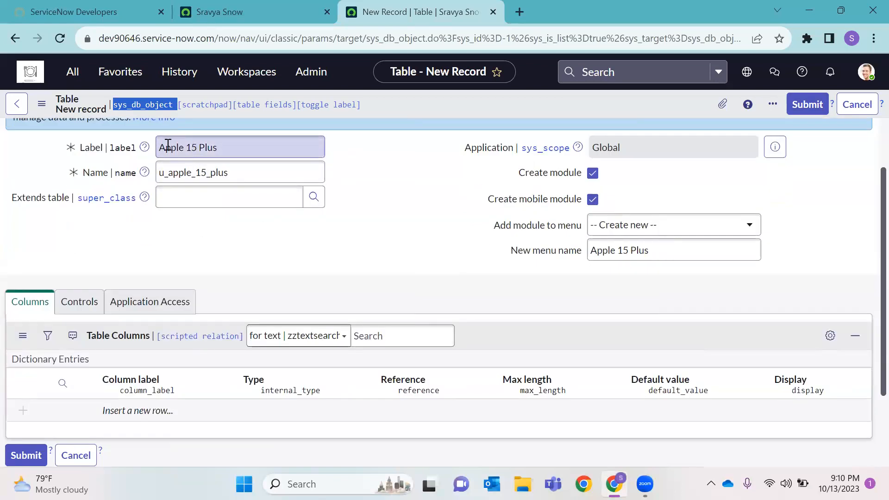
{"action": "triple_click", "coordinate": [190, 147]}
{"action": "double_click", "coordinate": [190, 174]}
{"action": "left_click", "coordinate": [196, 156]}
{"action": "left_click_drag", "start_coordinate": [196, 156], "coordinate": [153, 161]}
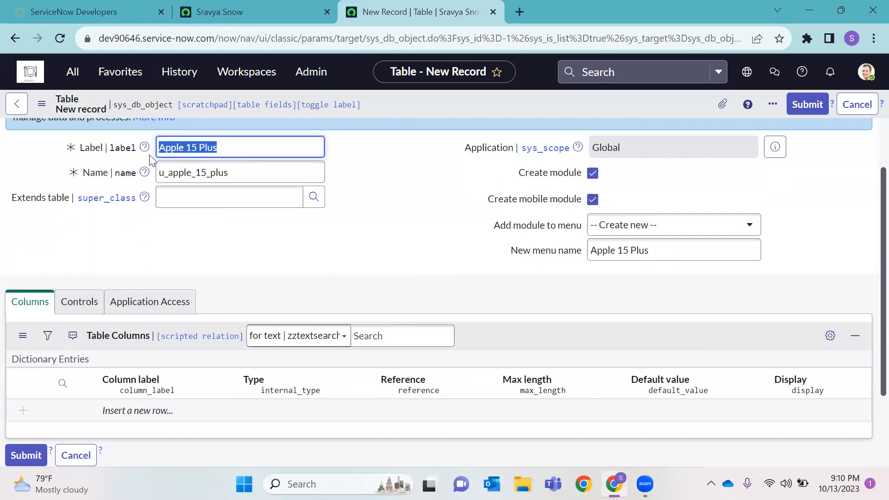
{"action": "left_click_drag", "start_coordinate": [230, 175], "coordinate": [150, 174]}
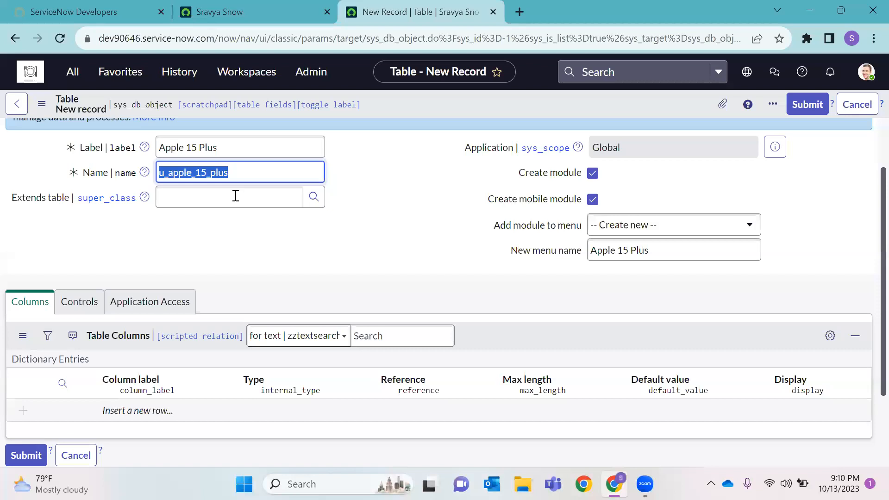
Recheck the u_apple_15_plus name and the Add module to menu list, then go to App Engine Studio
{"action": "left_click", "coordinate": [175, 194]}
{"action": "left_click", "coordinate": [171, 174]}
{"action": "double_click", "coordinate": [171, 174]}
{"action": "left_click", "coordinate": [662, 225]}
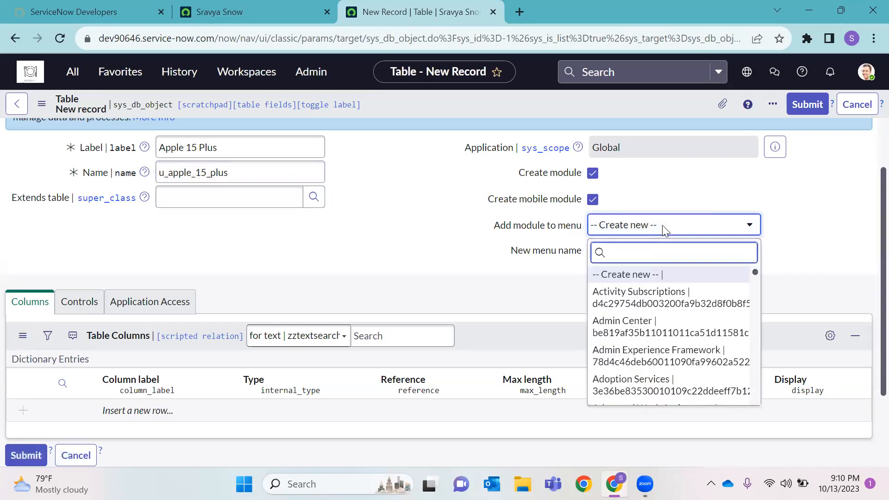
{"action": "left_click", "coordinate": [223, 13]}
Filter the application navigator for Apple to find the Apple 15 menu
{"action": "left_click", "coordinate": [72, 71]}
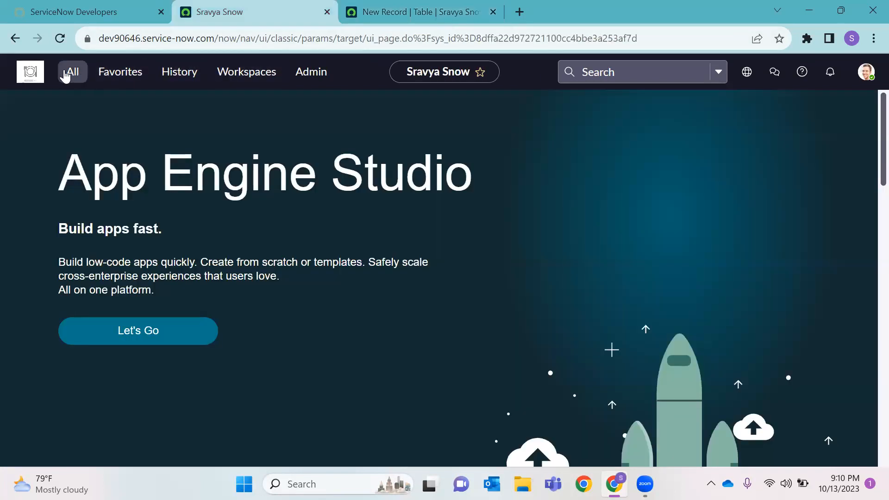
{"action": "key", "text": "BackSpace"}
{"action": "type", "text": "Apple"}
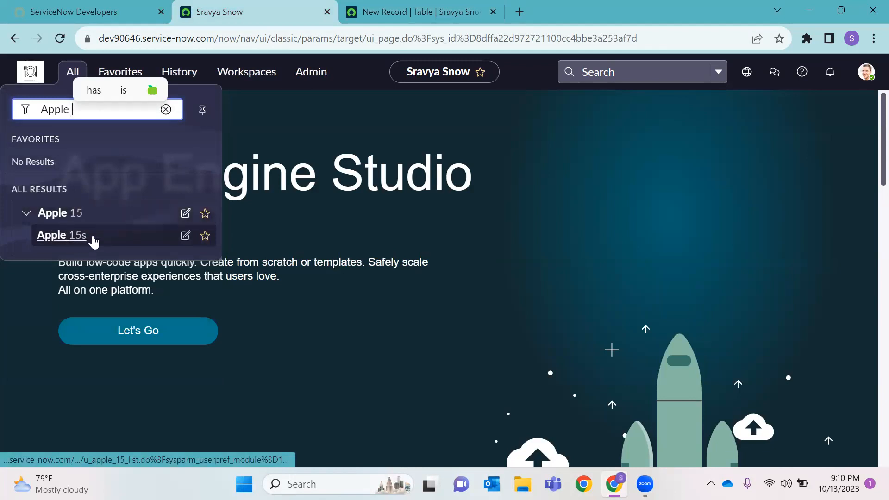
Set Add module to menu to Apple 15 on the Apple 15 Plus table form
{"action": "left_click", "coordinate": [354, 18]}
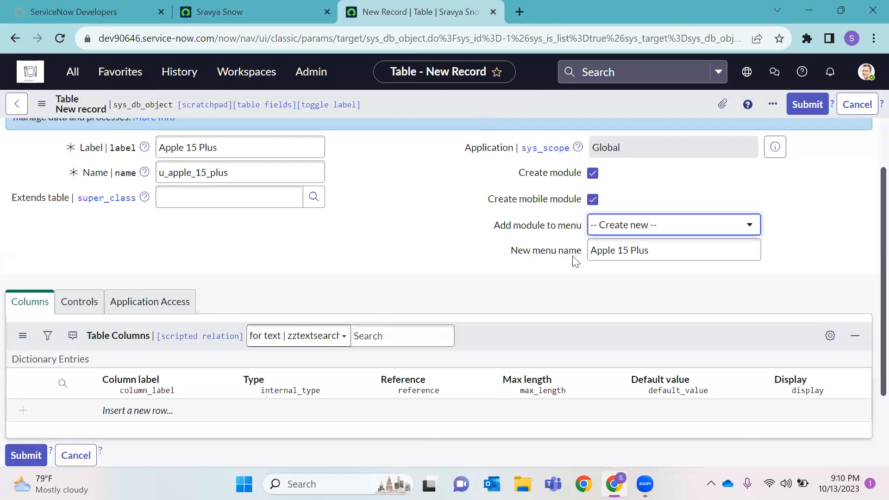
{"action": "left_click", "coordinate": [625, 226]}
{"action": "type", "text": "A"}
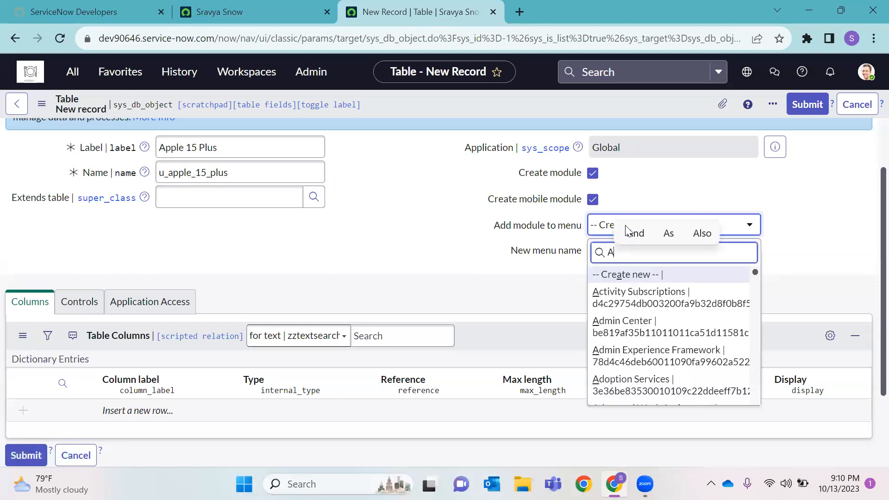
{"action": "type", "text": "pple"}
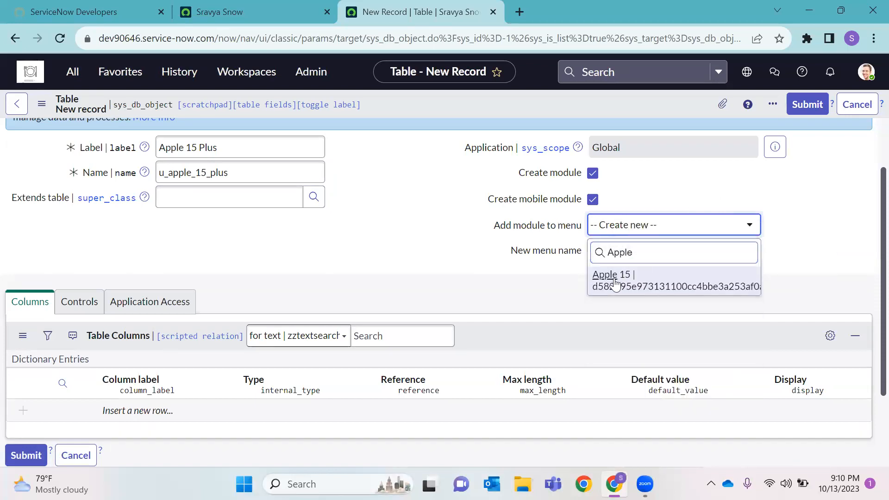
{"action": "left_click", "coordinate": [615, 283]}
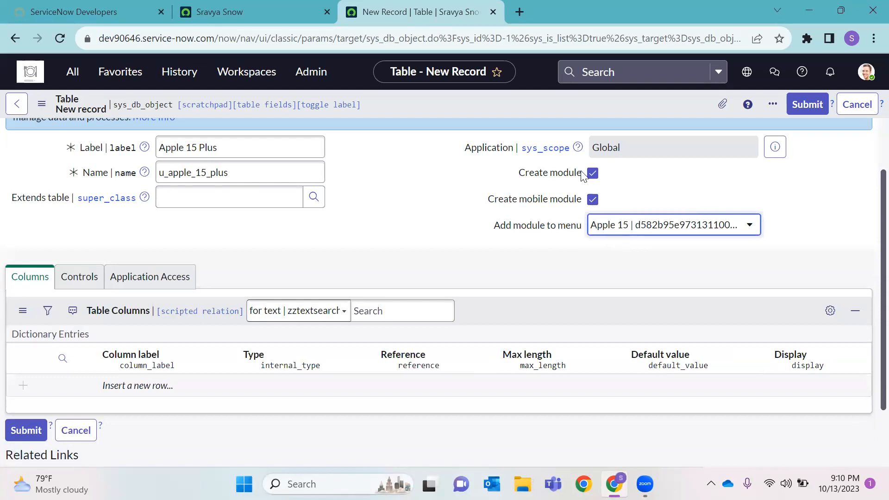
Check the Apple 15 menu's modules in the navigator, then return to the table form's header
{"action": "left_click", "coordinate": [233, 10]}
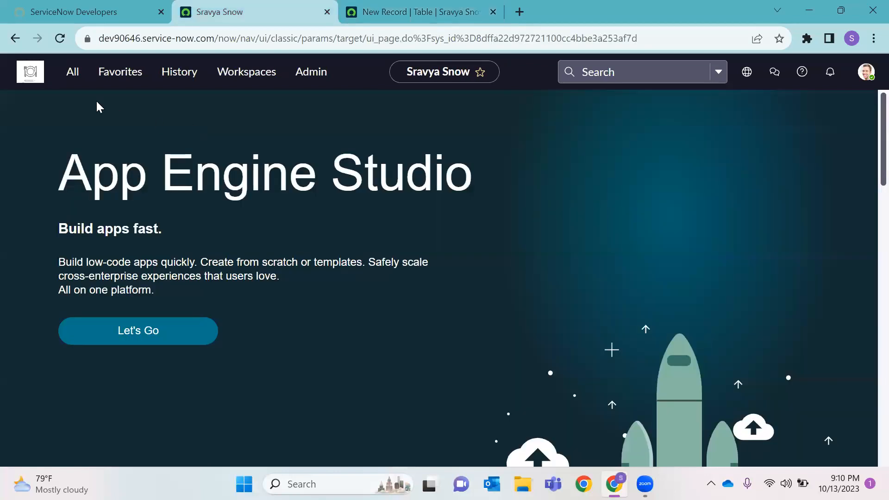
{"action": "left_click", "coordinate": [73, 72]}
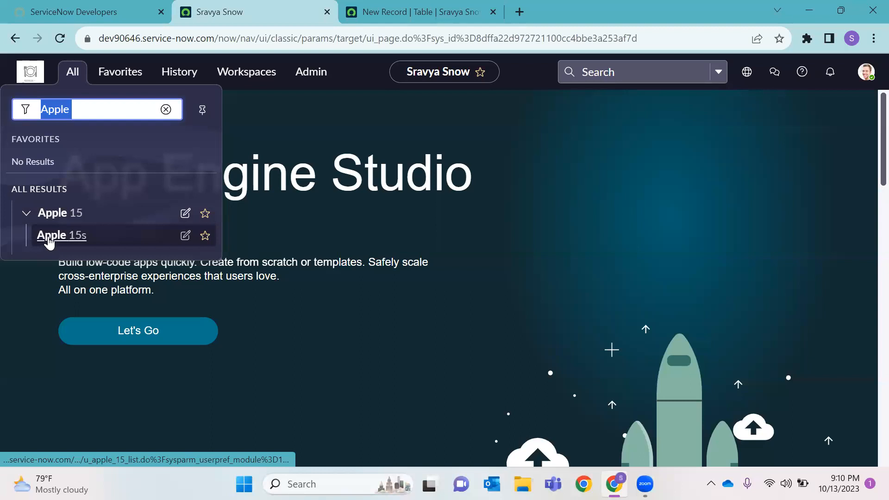
{"action": "left_click", "coordinate": [25, 214]}
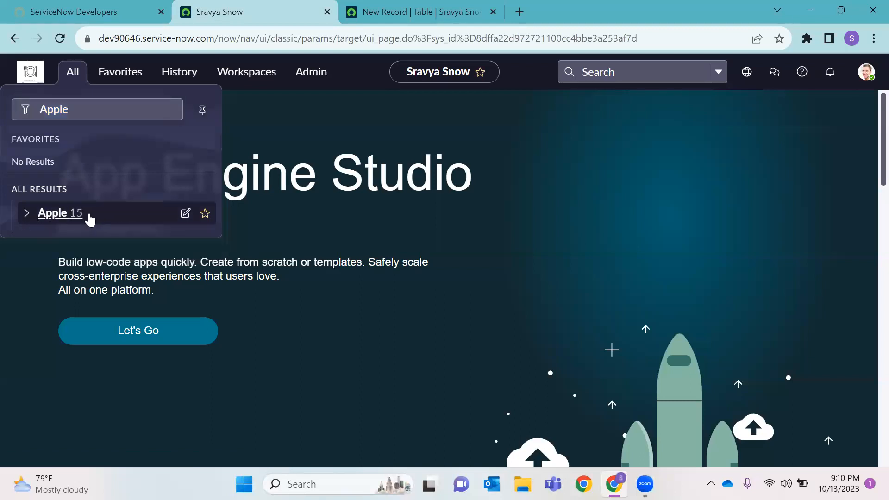
{"action": "left_click", "coordinate": [26, 213]}
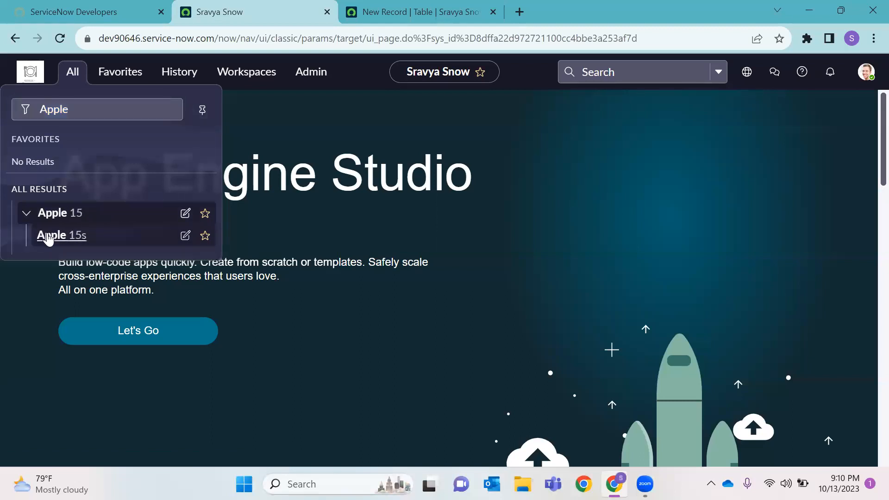
{"action": "left_click", "coordinate": [430, 11]}
{"action": "right_click", "coordinate": [473, 99]}
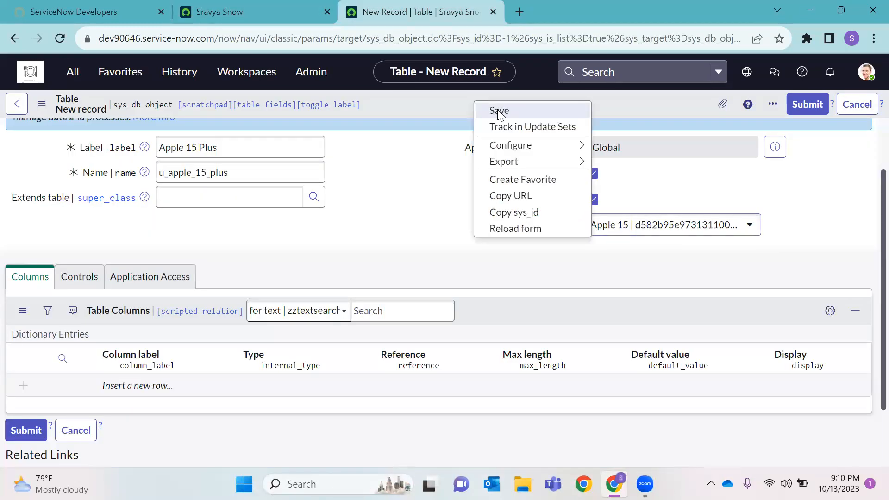
Save the Apple 15 Plus table and scroll to its six default columns
{"action": "left_click", "coordinate": [427, 221]}
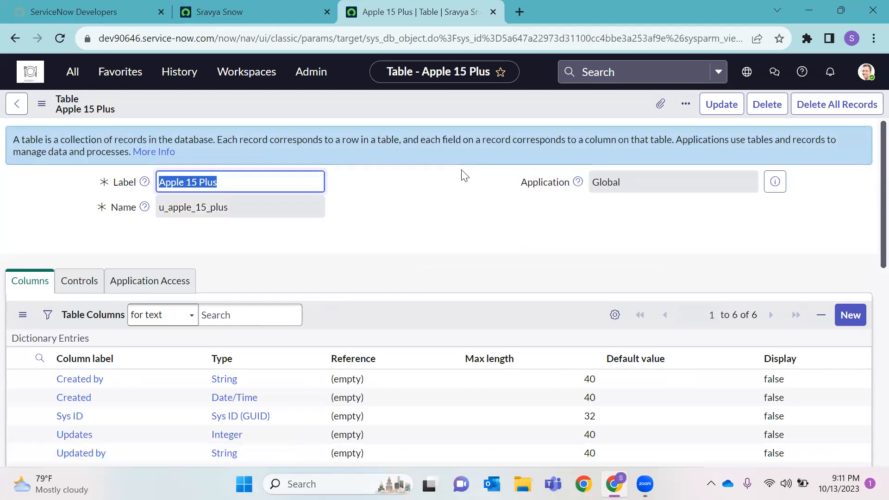
{"action": "scroll", "coordinate": [230, 366], "scroll_direction": "down", "scroll_amount": 3}
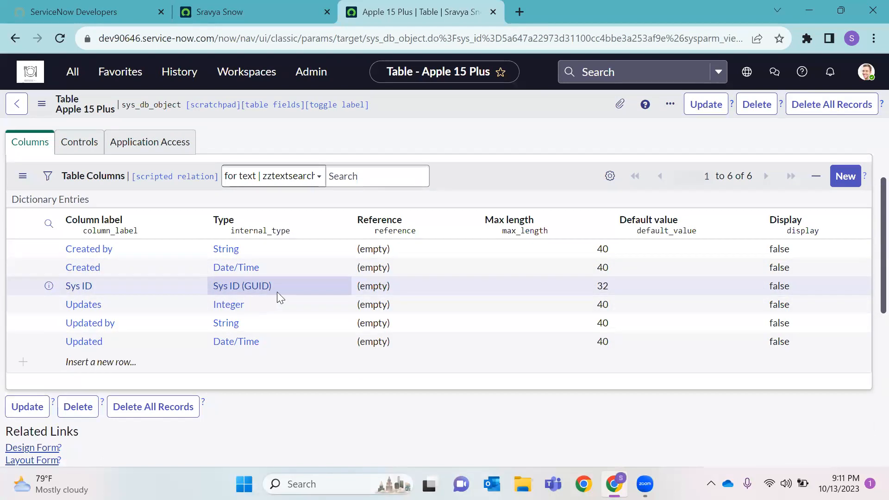
{"action": "double_click", "coordinate": [589, 38]}
{"action": "key", "text": "ctrl+c"}
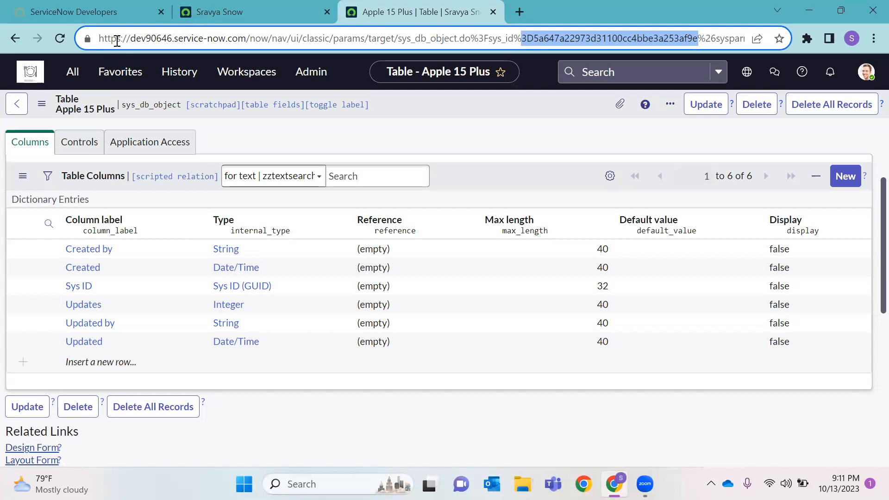
{"action": "double_click", "coordinate": [147, 38]}
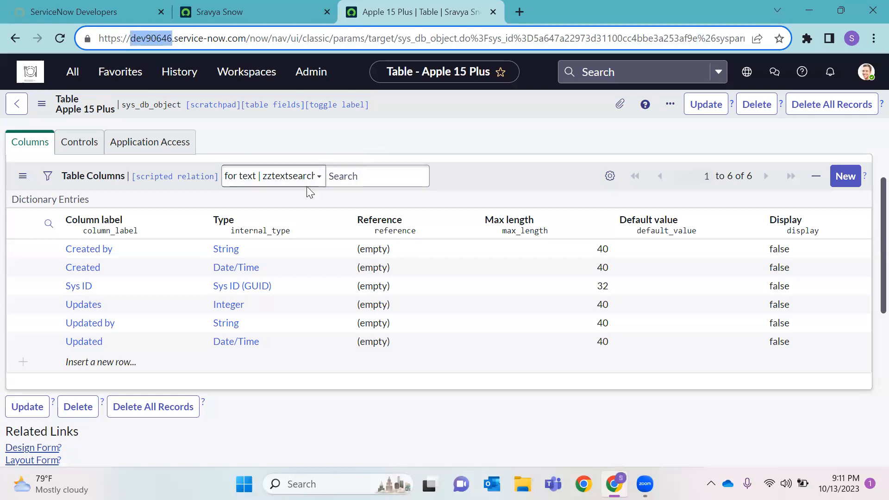
{"action": "double_click", "coordinate": [193, 38]}
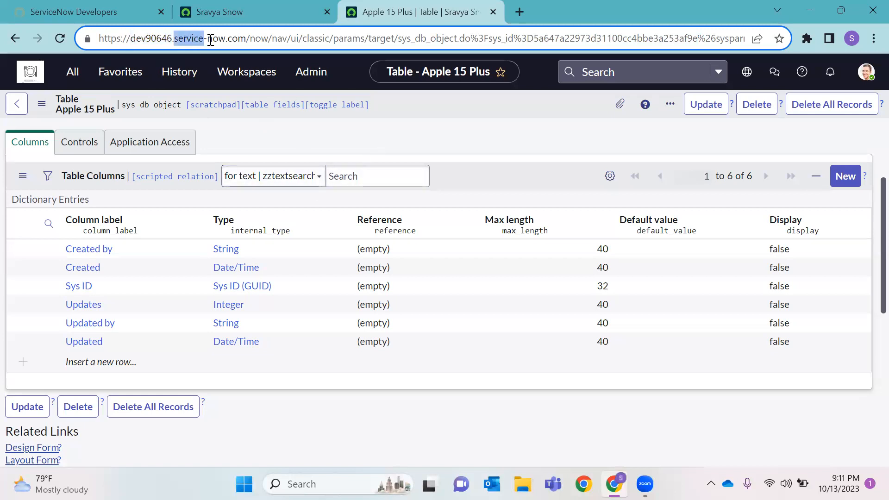
{"action": "double_click", "coordinate": [214, 39]}
{"action": "double_click", "coordinate": [258, 38]}
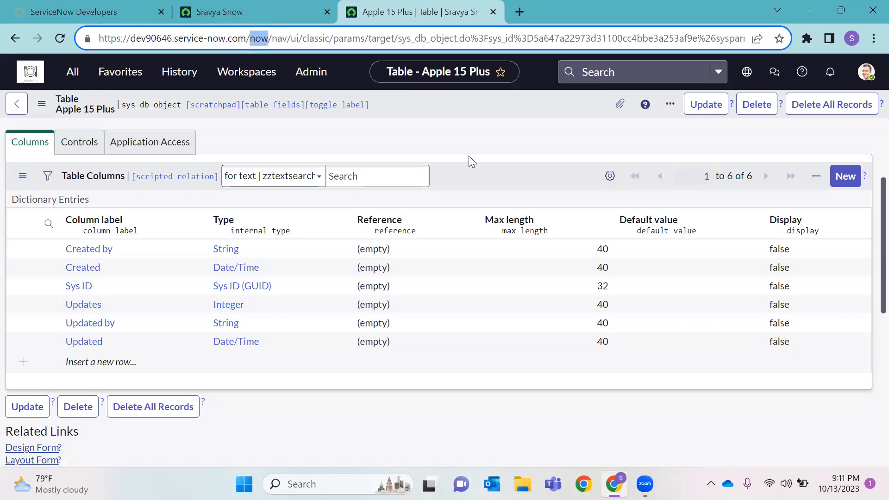
{"action": "double_click", "coordinate": [281, 39]}
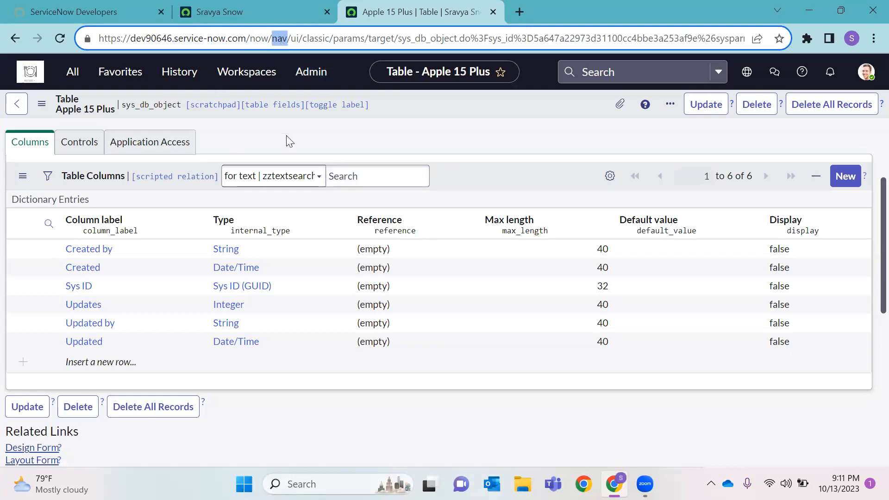
{"action": "left_click", "coordinate": [295, 39]}
{"action": "double_click", "coordinate": [318, 39]}
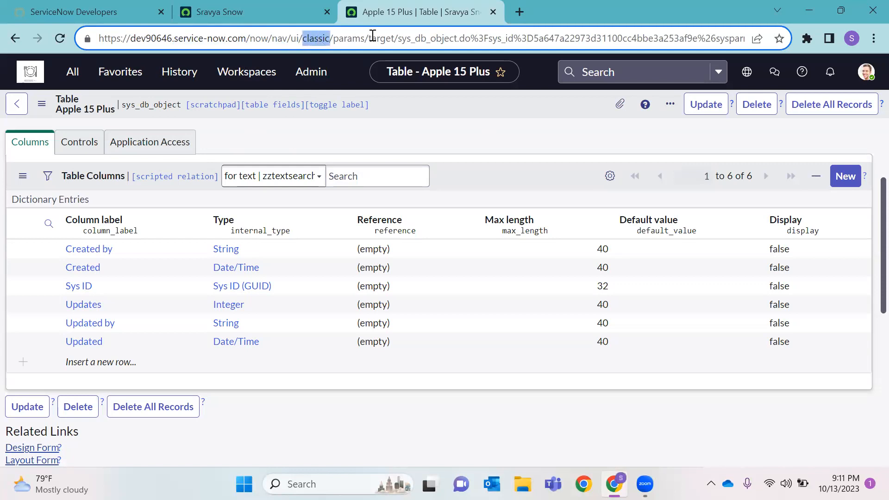
{"action": "double_click", "coordinate": [349, 39]}
{"action": "double_click", "coordinate": [383, 39]}
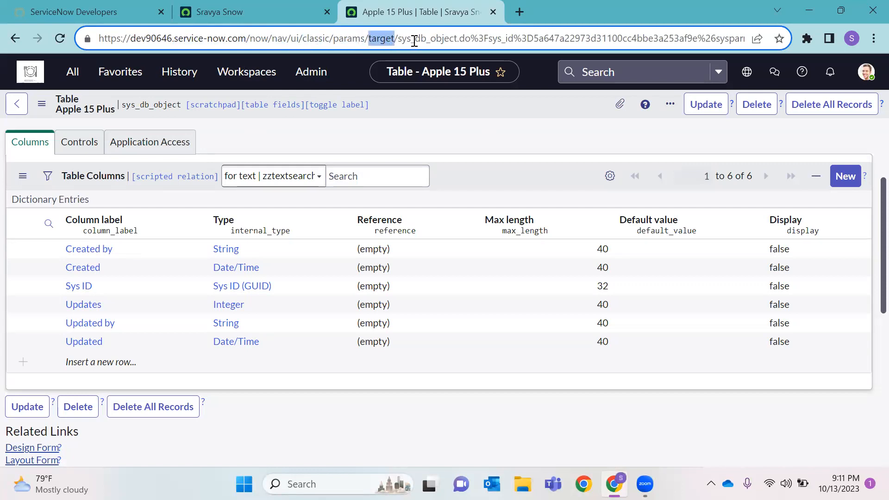
{"action": "left_click_drag", "start_coordinate": [401, 45], "coordinate": [463, 47]}
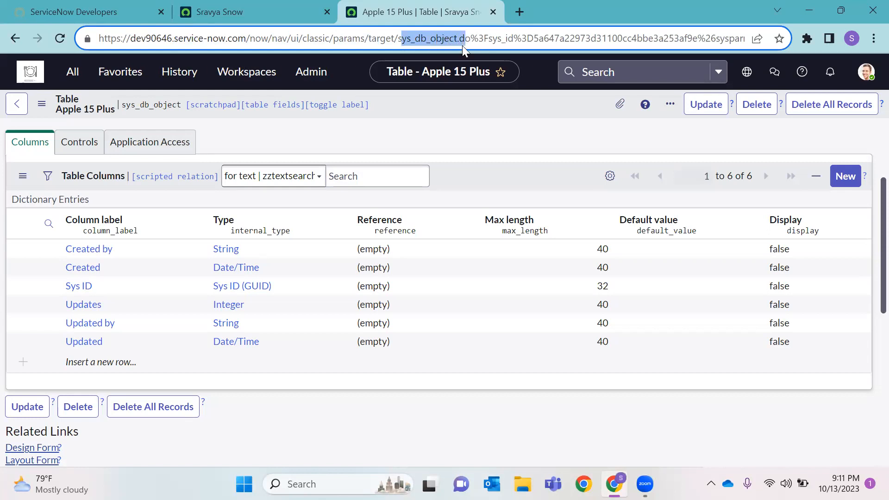
{"action": "double_click", "coordinate": [536, 38]}
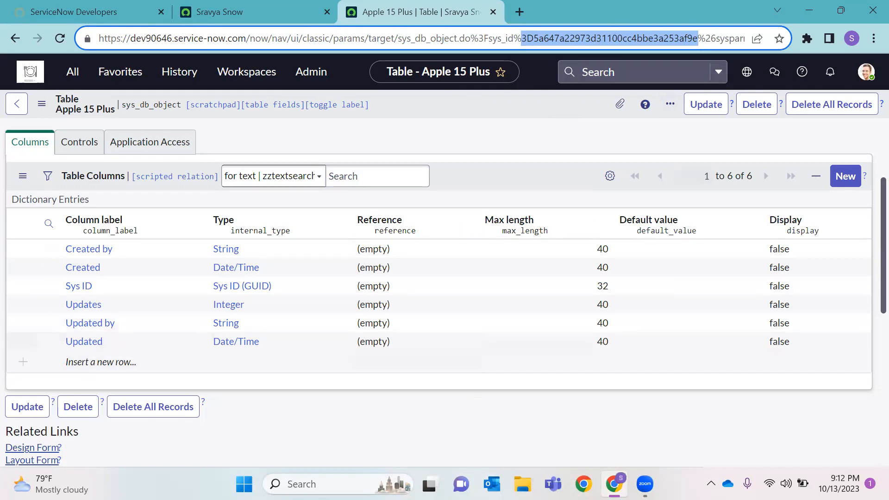
Launch Notepad and paste the copied sys_id string
{"action": "key", "text": "super"}
{"action": "type", "text": "note"}
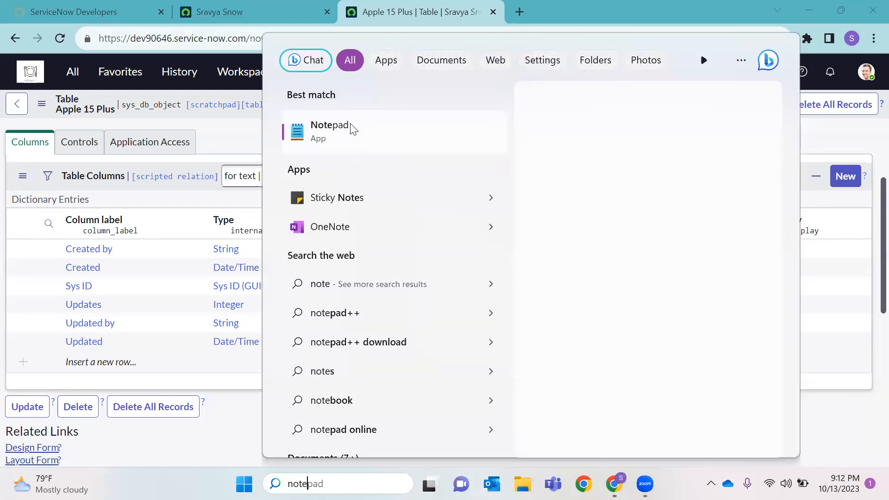
{"action": "left_click", "coordinate": [352, 128]}
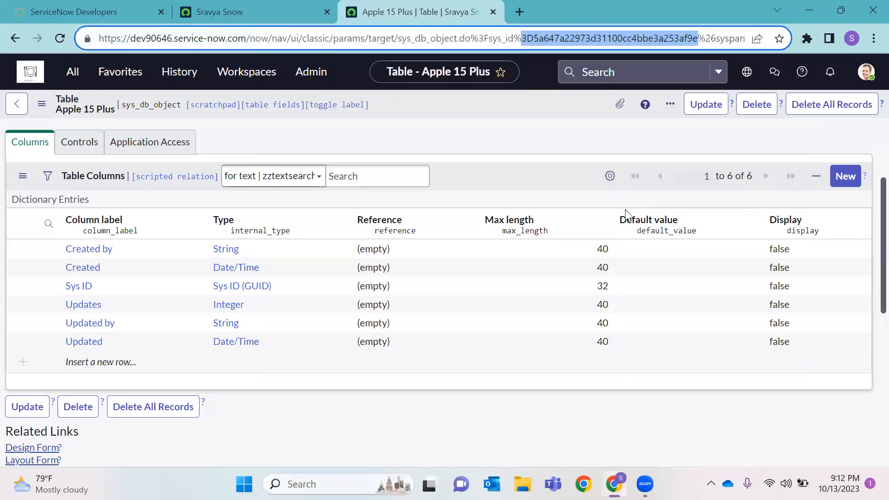
{"action": "key", "text": "ctrl+v"}
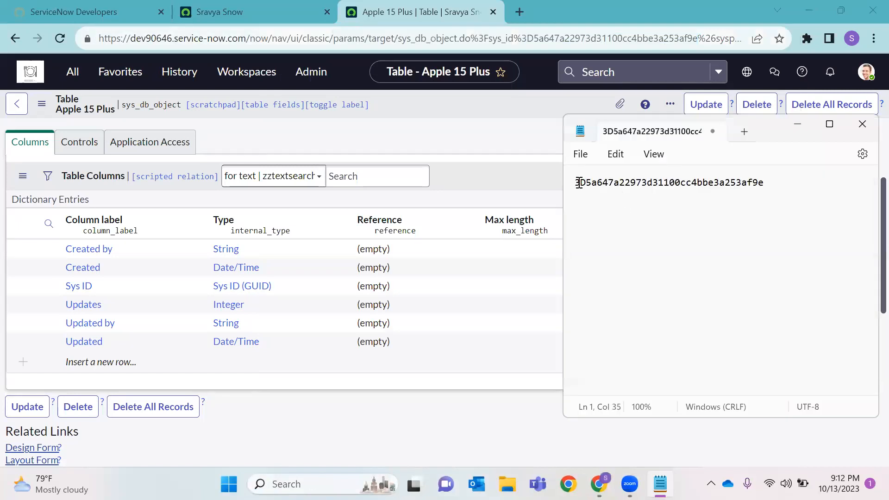
Separate the sys_id into space-separated pairs: 3D 5a 64 7a 22 97 3d 31 10 and onward
{"action": "left_click", "coordinate": [586, 183]}
{"action": "left_click", "coordinate": [602, 183]}
{"action": "left_click", "coordinate": [619, 183]}
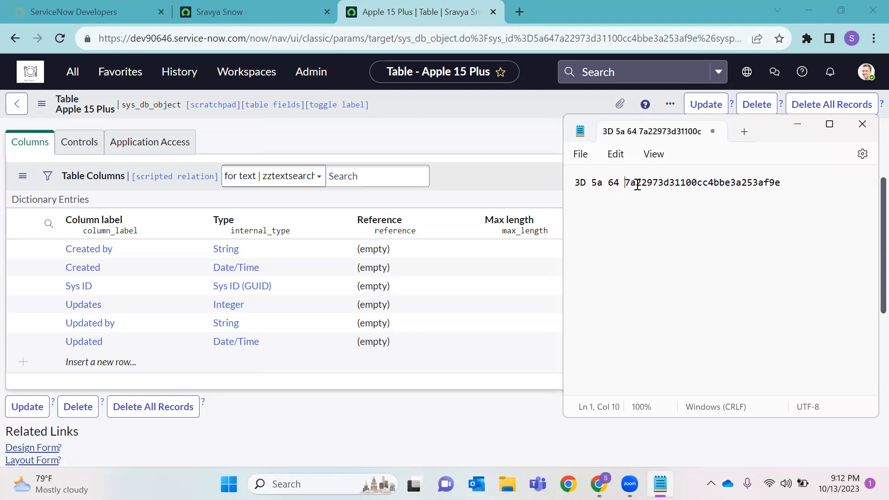
{"action": "left_click", "coordinate": [636, 183]}
{"action": "left_click", "coordinate": [653, 183]}
{"action": "left_click", "coordinate": [670, 182]}
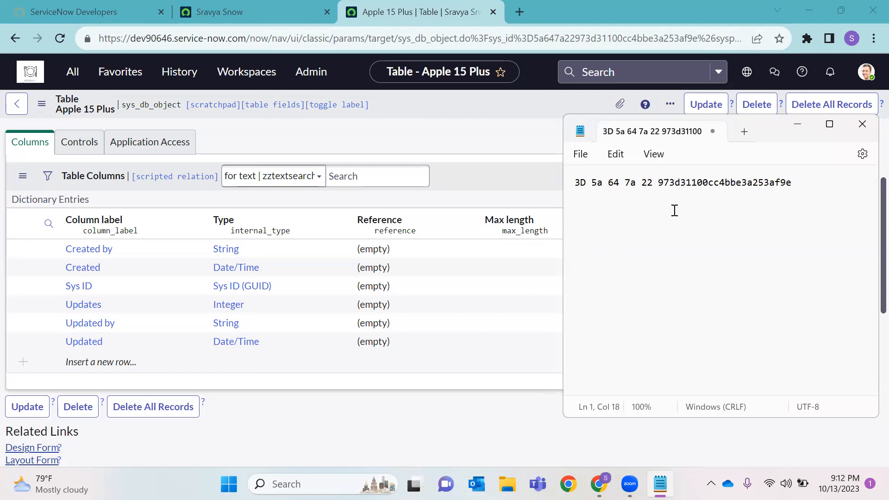
{"action": "left_click", "coordinate": [687, 182]}
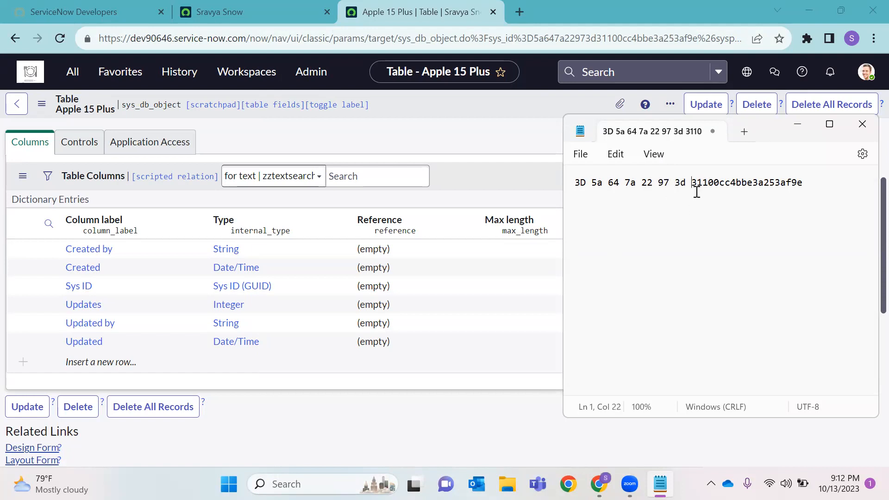
{"action": "left_click", "coordinate": [703, 182]}
{"action": "left_click", "coordinate": [719, 182]}
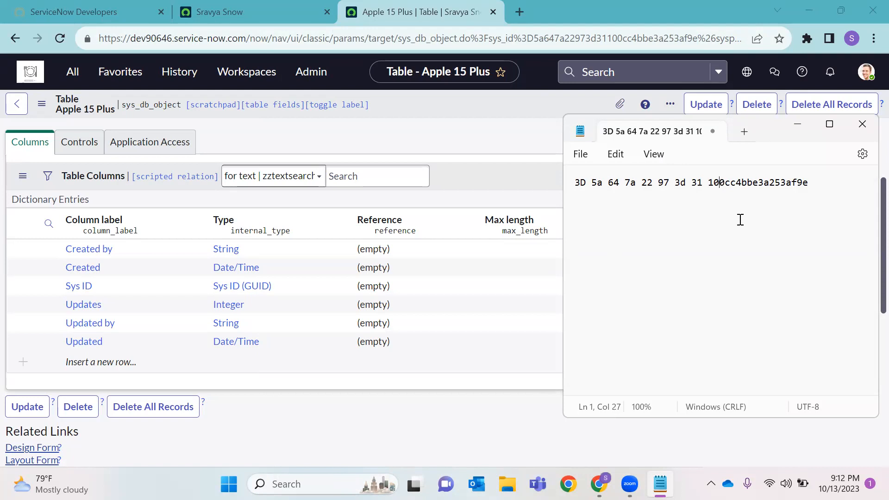
{"action": "left_click", "coordinate": [754, 184]}
{"action": "left_click", "coordinate": [770, 183]}
{"action": "left_click", "coordinate": [786, 183]}
{"action": "left_click", "coordinate": [804, 183]}
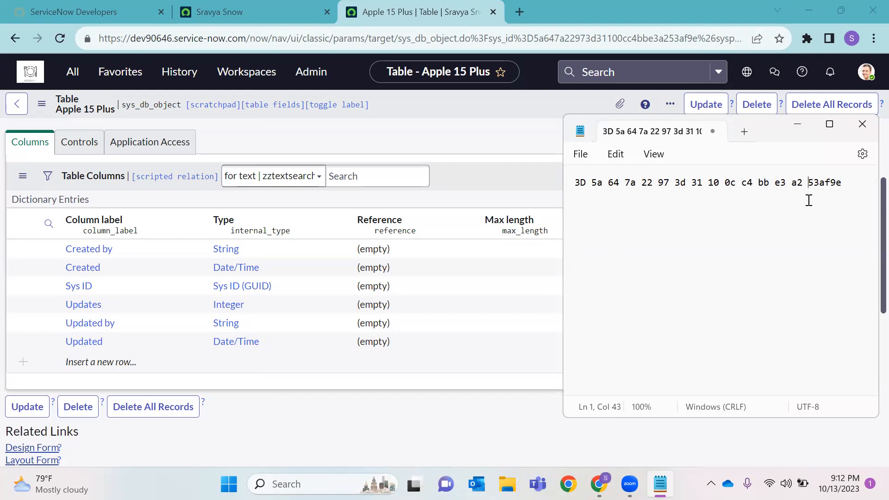
{"action": "left_click", "coordinate": [822, 183]}
{"action": "left_click", "coordinate": [833, 181]}
{"action": "left_click", "coordinate": [838, 183]}
Select groups of pairs in the spaced hex string, from the first pairs through c4
{"action": "left_click", "coordinate": [671, 182]}
{"action": "left_click_drag", "start_coordinate": [671, 182], "coordinate": [580, 183]}
{"action": "left_click_drag", "start_coordinate": [736, 183], "coordinate": [675, 188]}
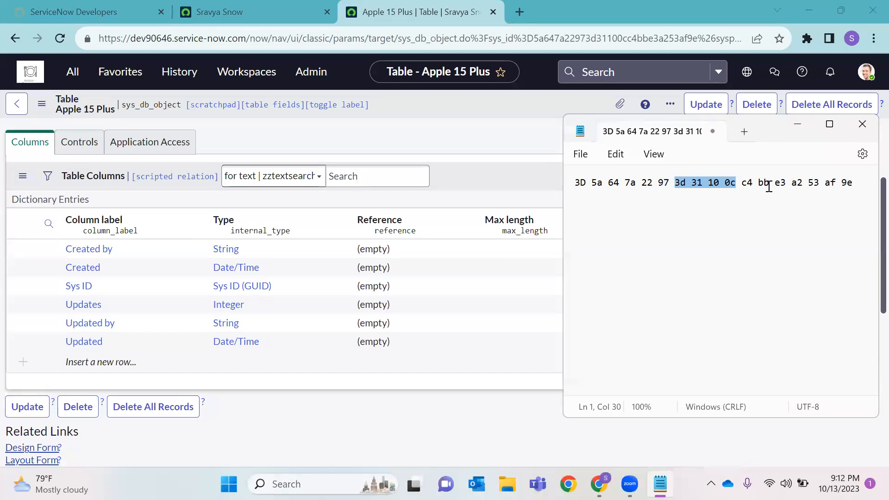
{"action": "left_click_drag", "start_coordinate": [754, 183], "coordinate": [678, 184]}
{"action": "left_click", "coordinate": [580, 209]}
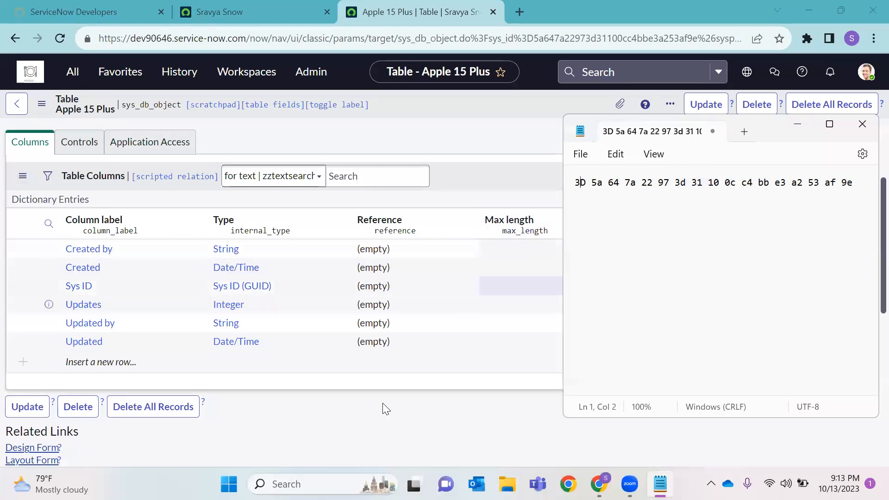
{"action": "left_click", "coordinate": [372, 441]}
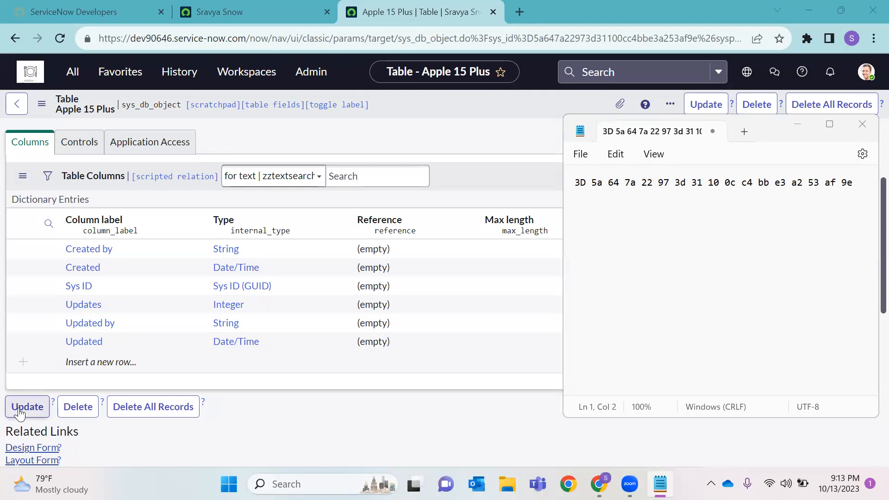
Select the whole hex line, then close Notepad with Don't save
{"action": "triple_click", "coordinate": [683, 189]}
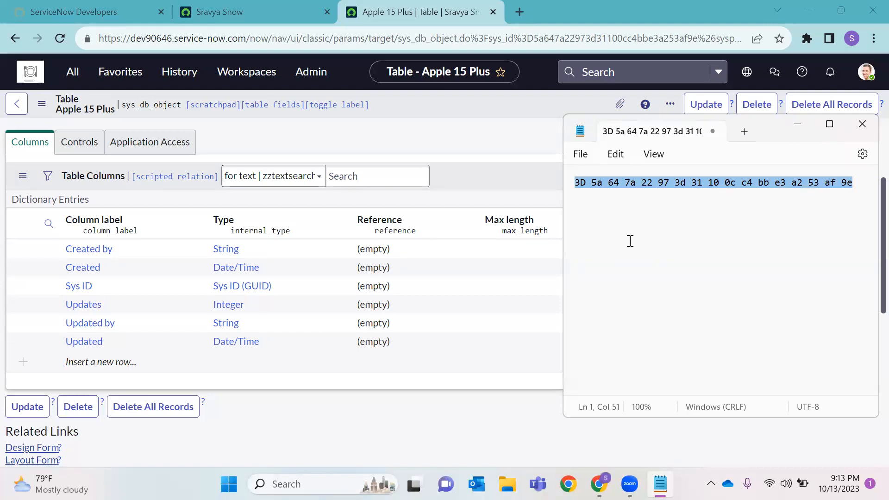
{"action": "left_click", "coordinate": [752, 213]}
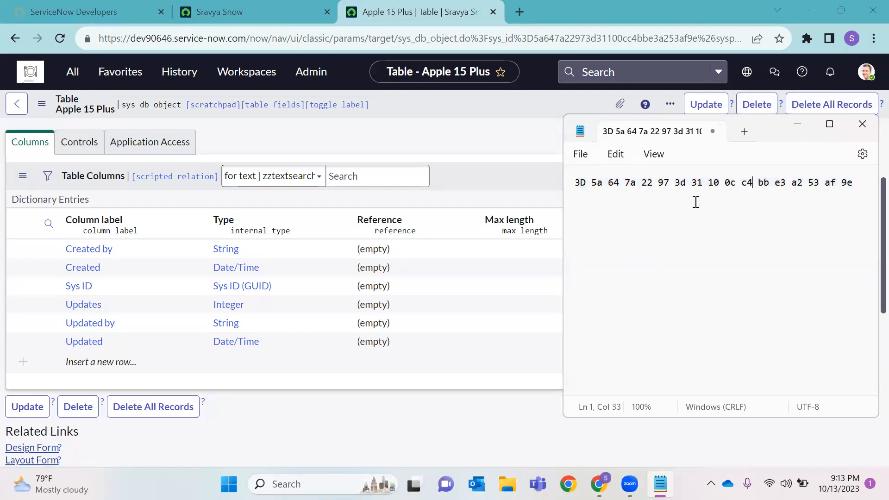
{"action": "double_click", "coordinate": [714, 183]}
{"action": "triple_click", "coordinate": [713, 183]}
{"action": "left_click", "coordinate": [692, 198]}
{"action": "triple_click", "coordinate": [628, 183]}
{"action": "left_click", "coordinate": [614, 207]}
{"action": "left_click", "coordinate": [863, 124]}
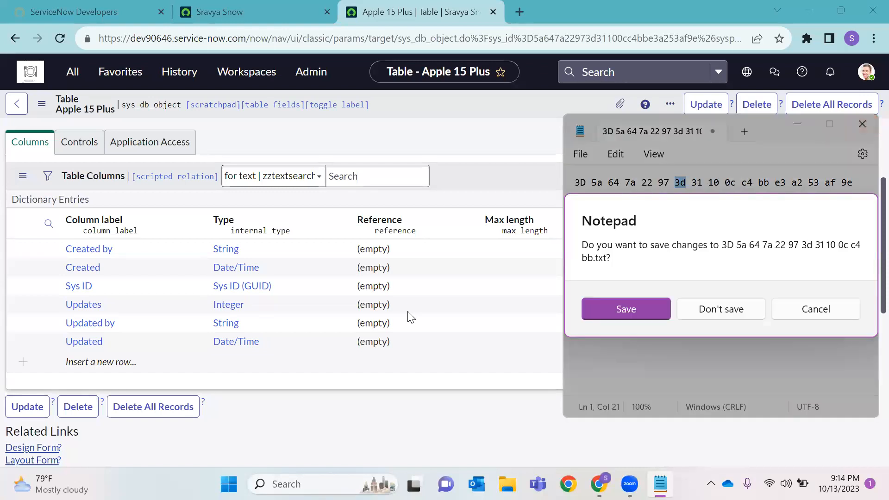
{"action": "left_click", "coordinate": [739, 309]}
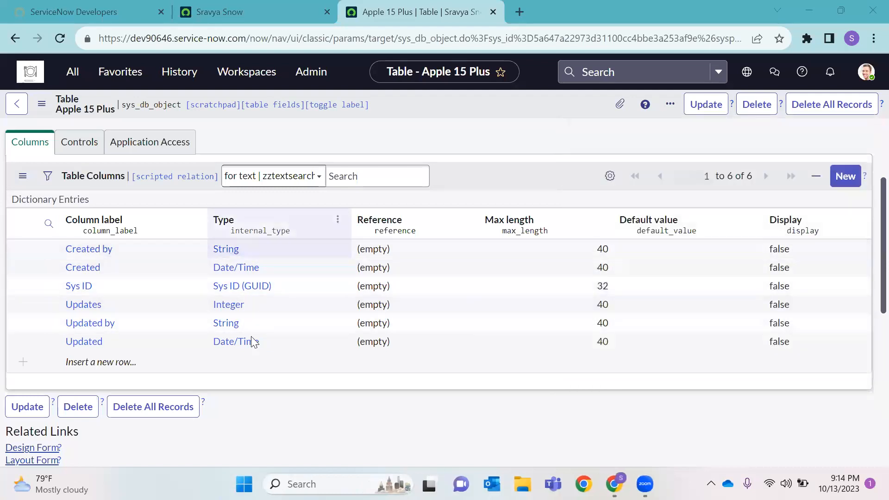
Insert a new column row in the Columns list labelled Name
{"action": "left_click", "coordinate": [101, 291]}
{"action": "left_click_drag", "start_coordinate": [101, 290], "coordinate": [66, 286]}
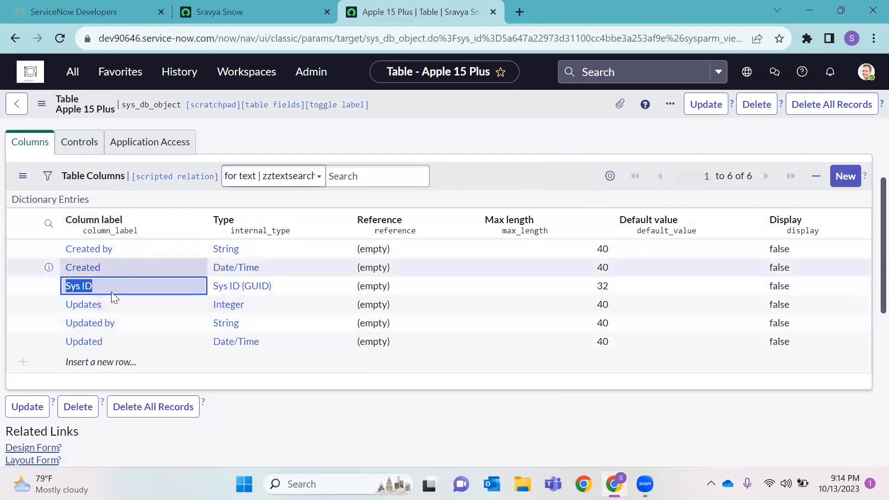
{"action": "double_click", "coordinate": [119, 359]}
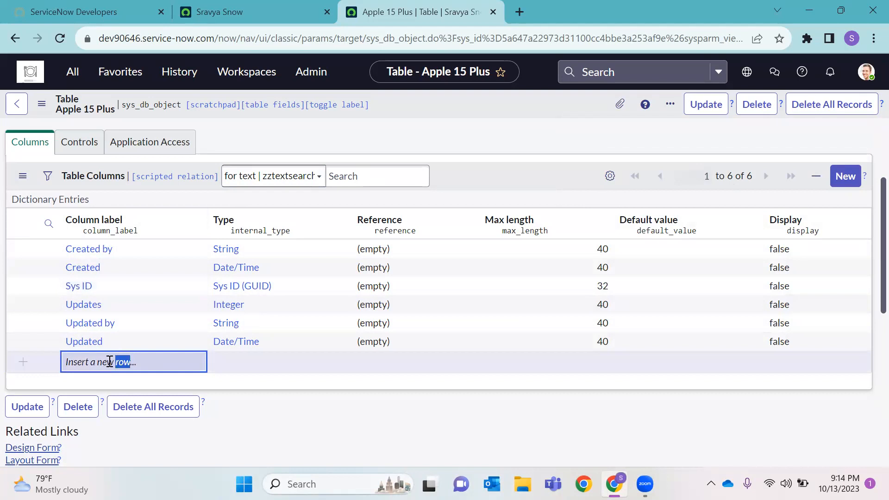
{"action": "left_click", "coordinate": [159, 366]}
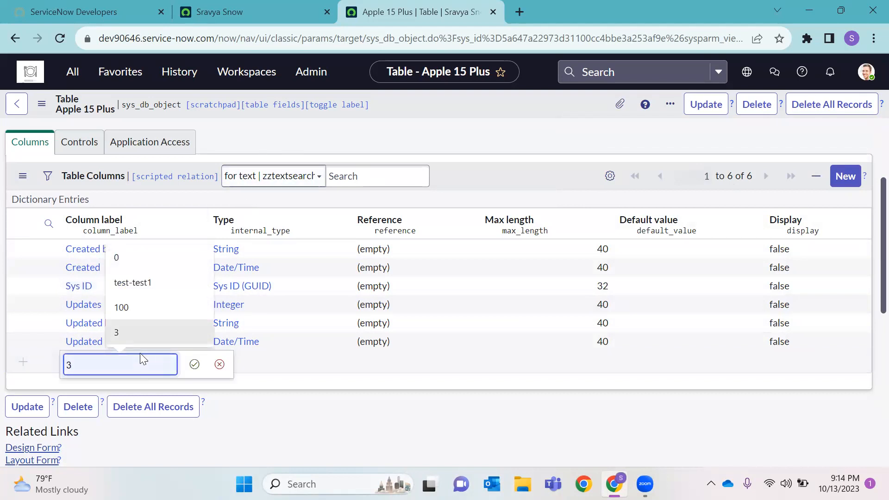
{"action": "type", "text": "Name"}
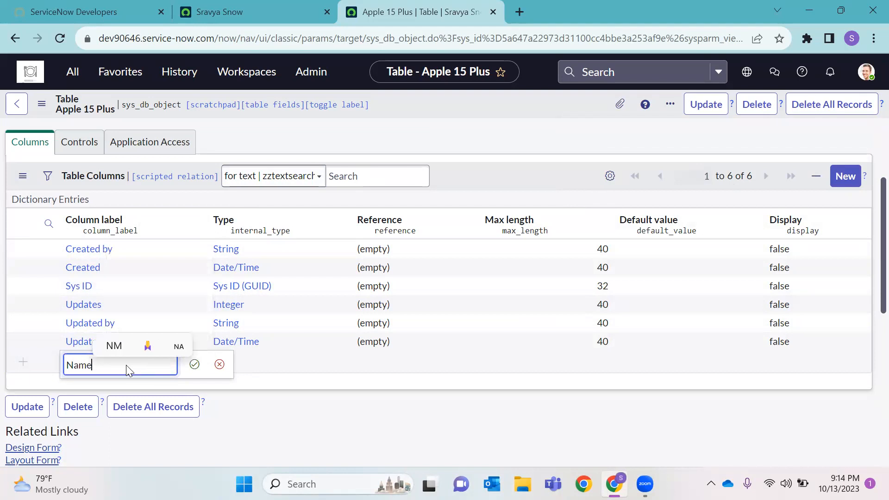
{"action": "left_click", "coordinate": [194, 365]}
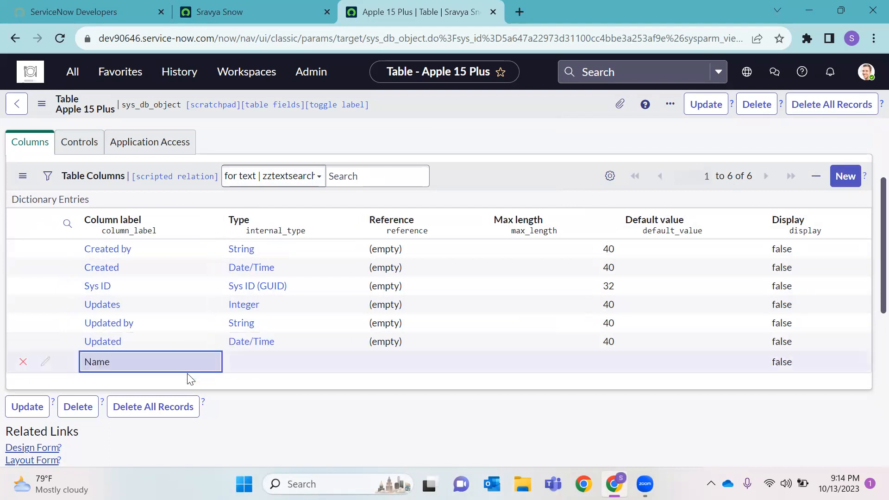
Give the Name column type String and max length 40
{"action": "left_click", "coordinate": [264, 363]}
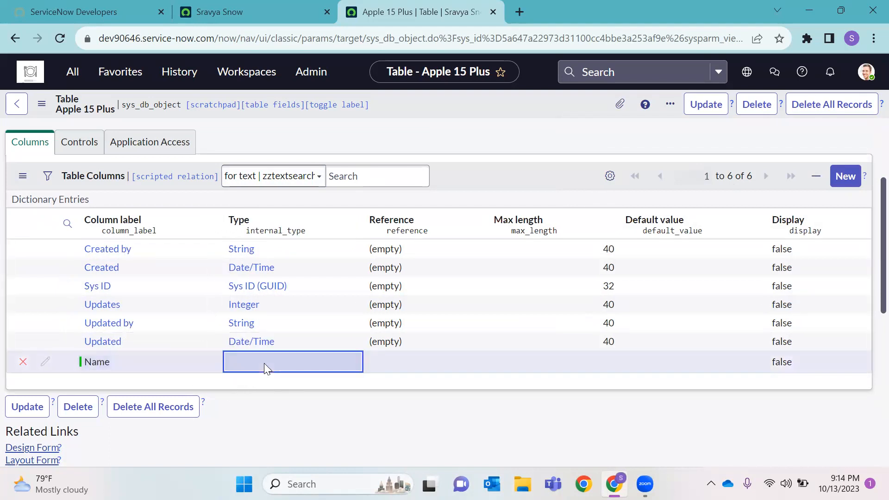
{"action": "left_click", "coordinate": [264, 363]}
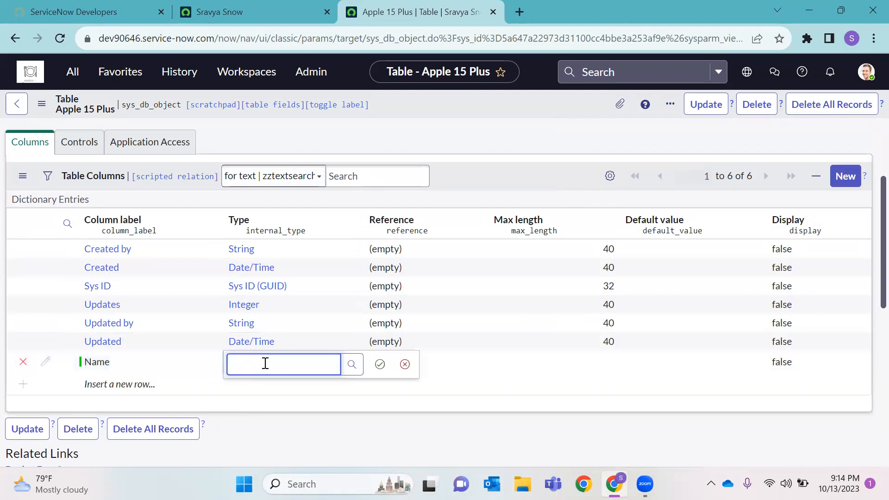
{"action": "type", "text": "String"}
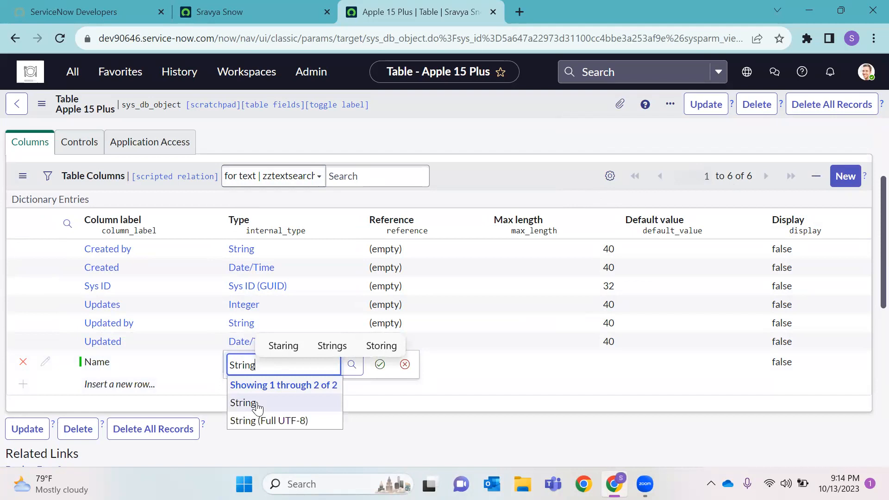
{"action": "left_click", "coordinate": [258, 408]}
{"action": "left_click", "coordinate": [380, 364]}
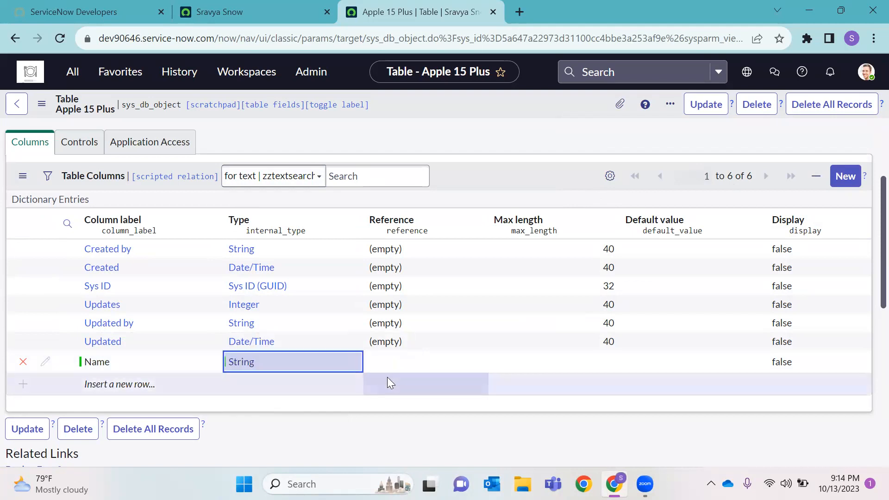
{"action": "left_click", "coordinate": [611, 366]}
{"action": "left_click", "coordinate": [611, 365]}
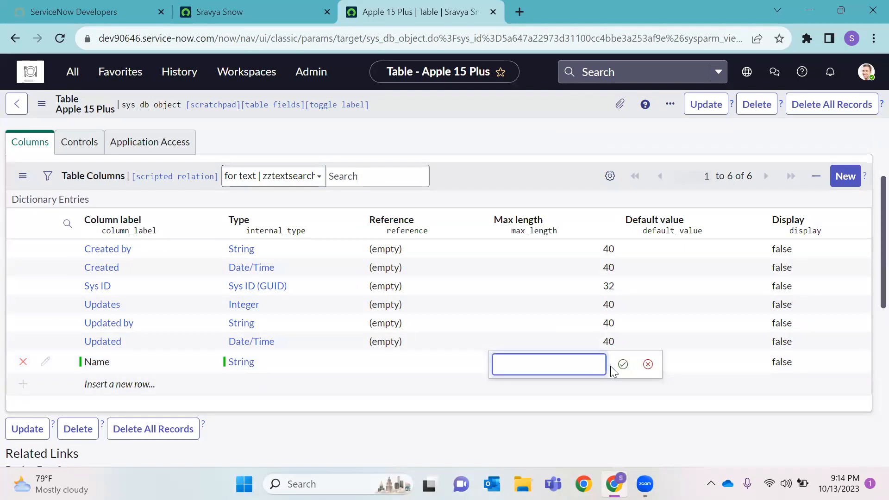
{"action": "key", "text": "Return"}
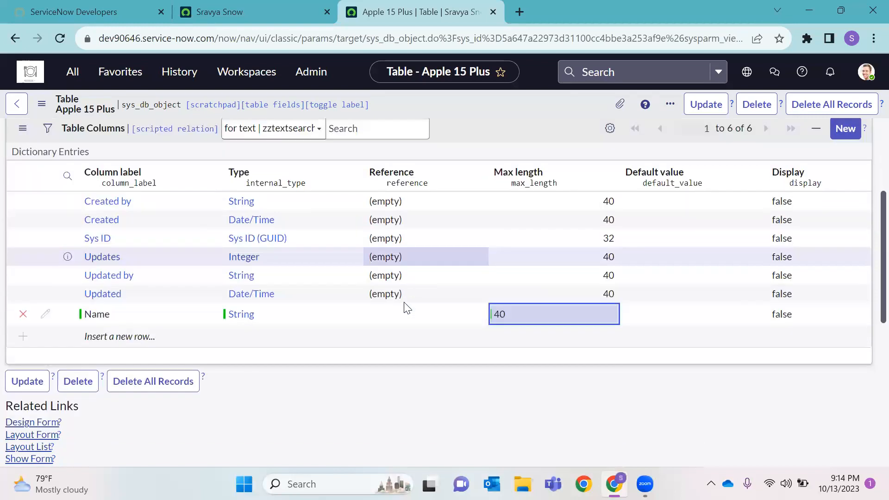
{"action": "scroll", "coordinate": [278, 338], "scroll_direction": "down", "scroll_amount": 2}
{"action": "left_click", "coordinate": [160, 313]}
{"action": "left_click", "coordinate": [158, 316]}
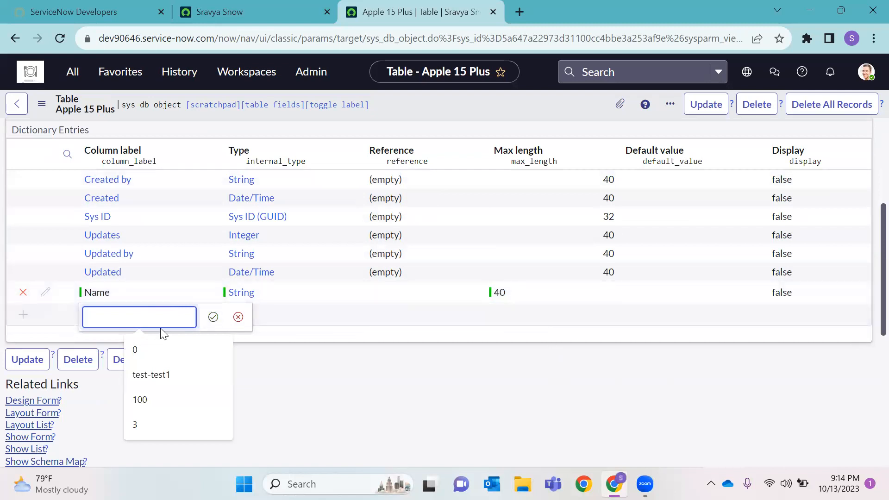
Enter a new column labelled Mobile Number with type String
{"action": "type", "text": "Mobile"}
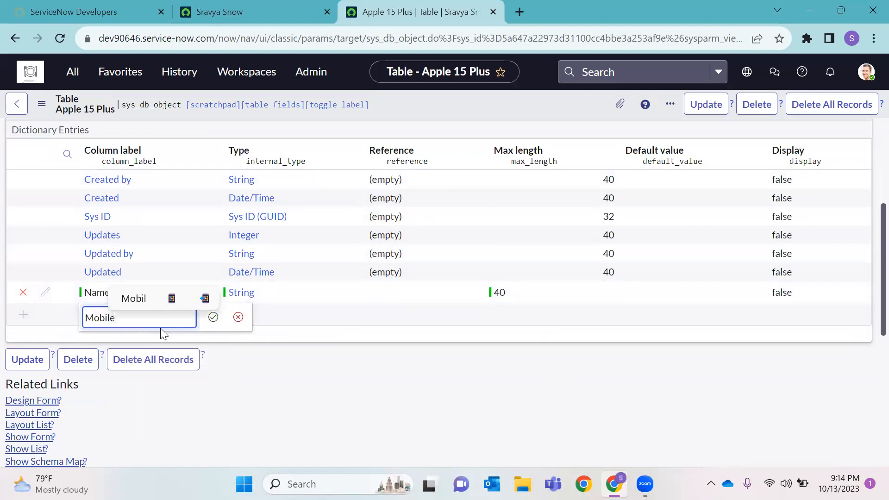
{"action": "type", "text": " Number"}
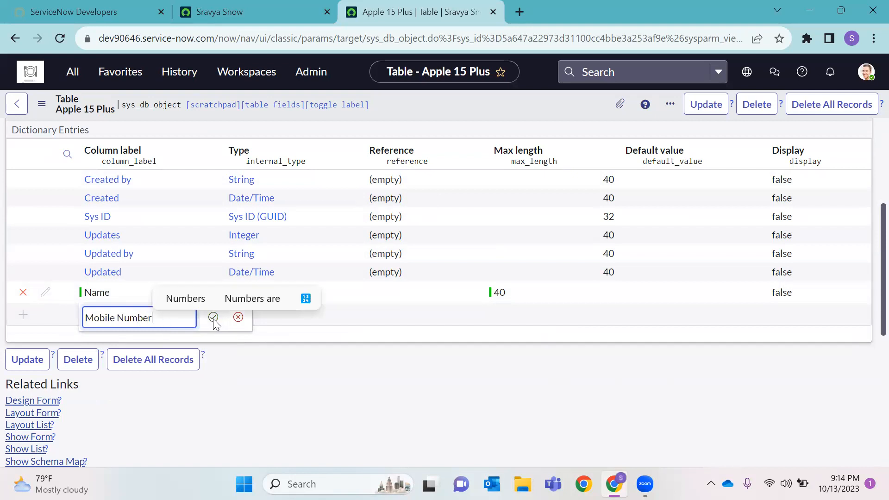
{"action": "left_click", "coordinate": [212, 318]}
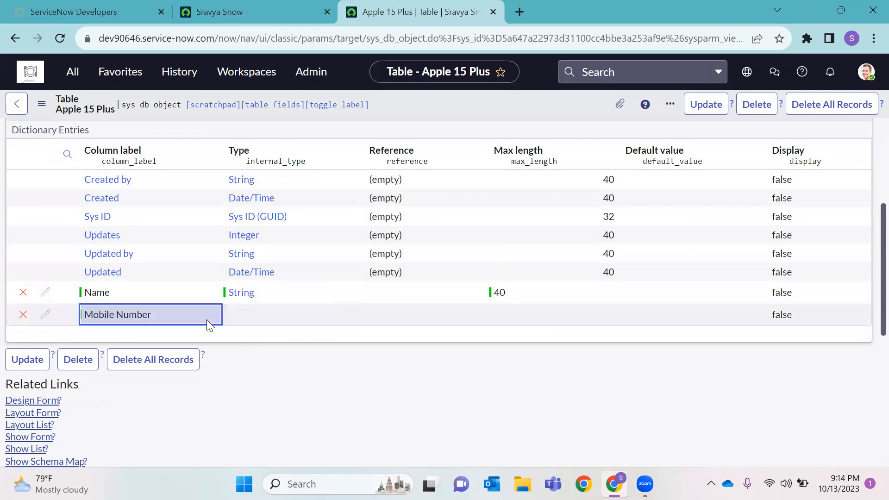
{"action": "double_click", "coordinate": [253, 315]}
{"action": "type", "text": "N"}
{"action": "key", "text": "BackSpace"}
{"action": "type", "text": "S"}
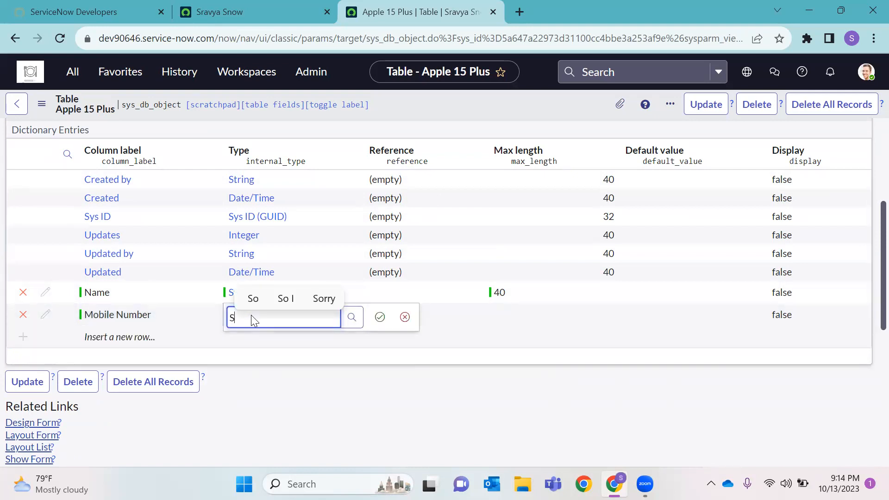
{"action": "type", "text": "tring"}
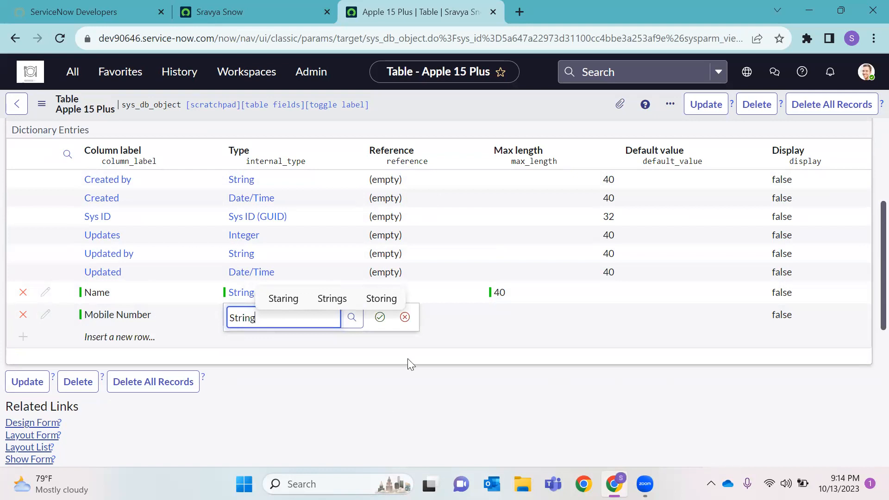
{"action": "left_click", "coordinate": [244, 355]}
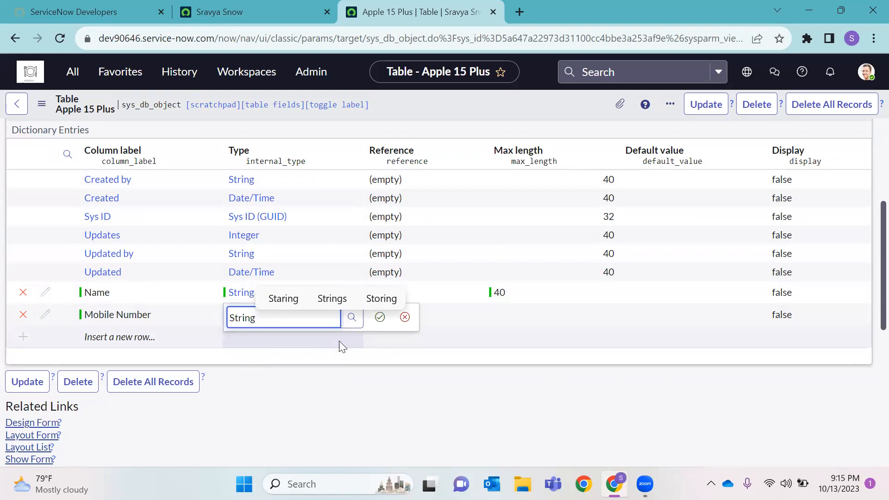
{"action": "left_click", "coordinate": [380, 318]}
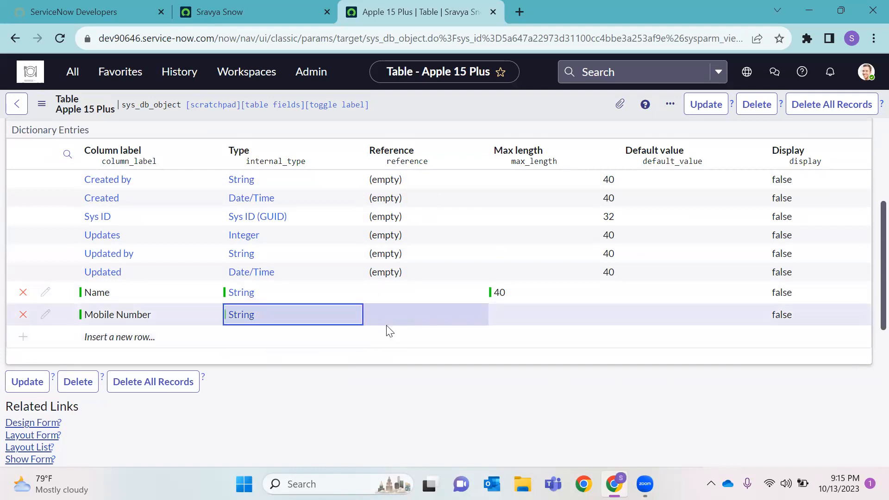
Set Mobile Number's max length to 60
{"action": "left_click", "coordinate": [495, 315]}
{"action": "left_click", "coordinate": [495, 314]}
{"action": "type", "text": "60"}
{"action": "key", "text": "Return"}
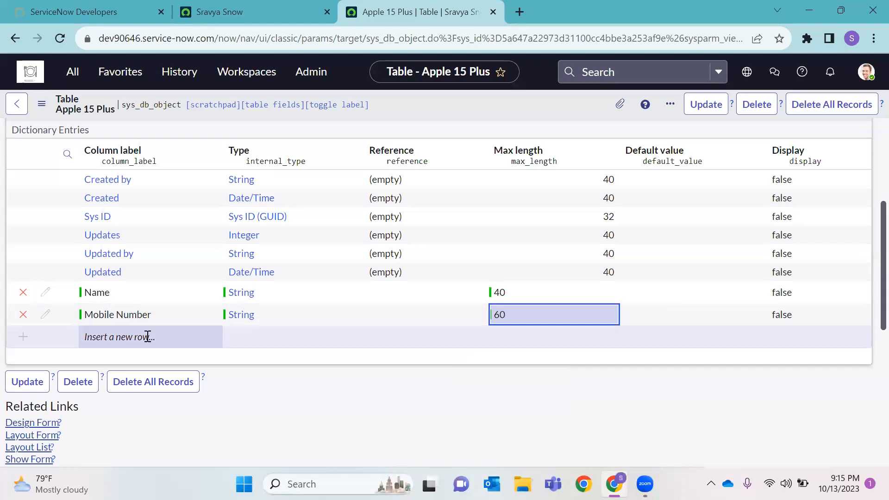
{"action": "left_click", "coordinate": [147, 337]}
Enter a new column labelled Address with type String
{"action": "type", "text": "Addre"}
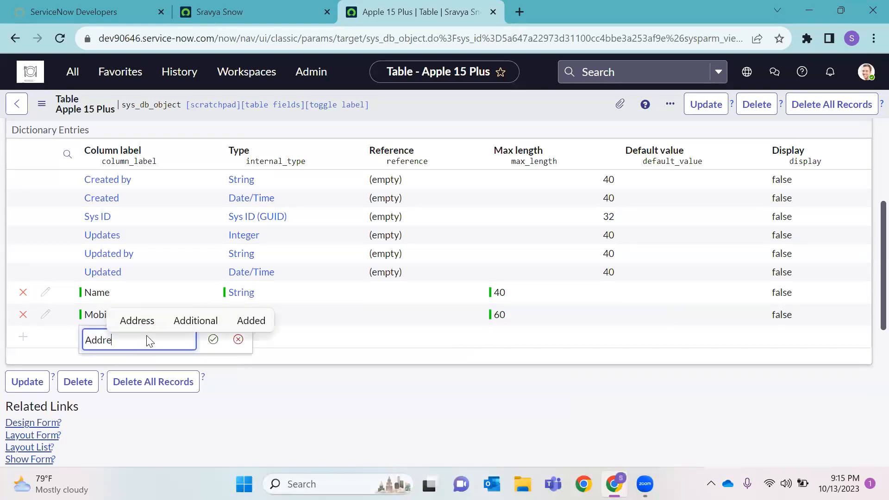
{"action": "type", "text": "ss"}
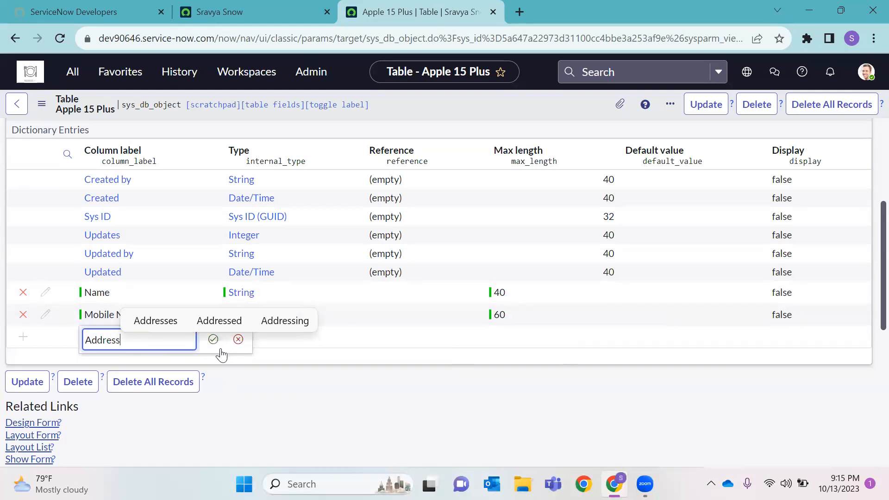
{"action": "left_click", "coordinate": [213, 341]}
{"action": "left_click", "coordinate": [251, 340]}
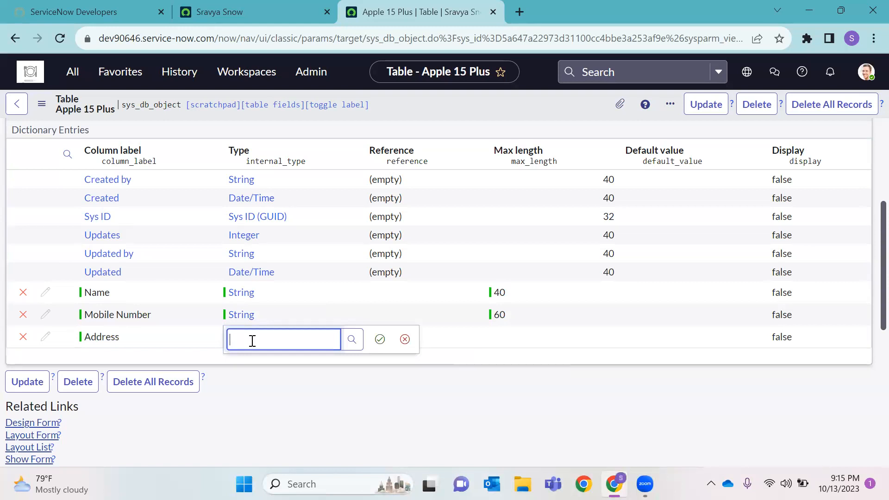
{"action": "type", "text": "String"}
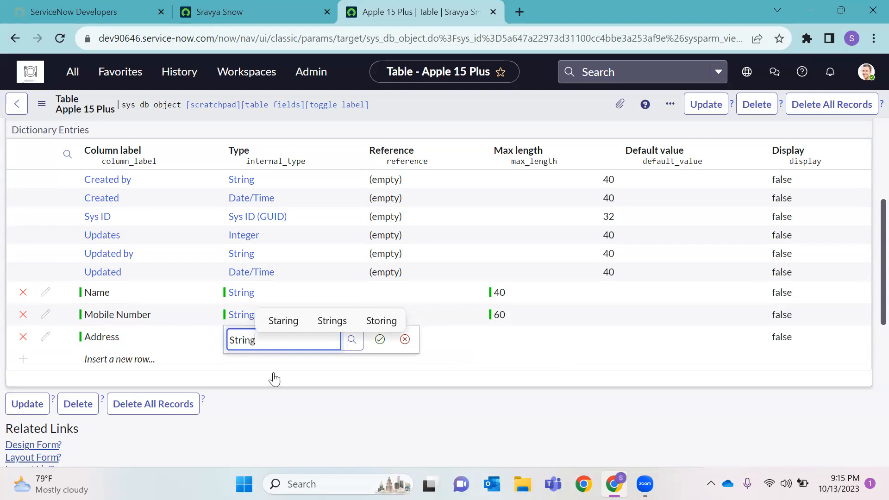
{"action": "left_click", "coordinate": [271, 376]}
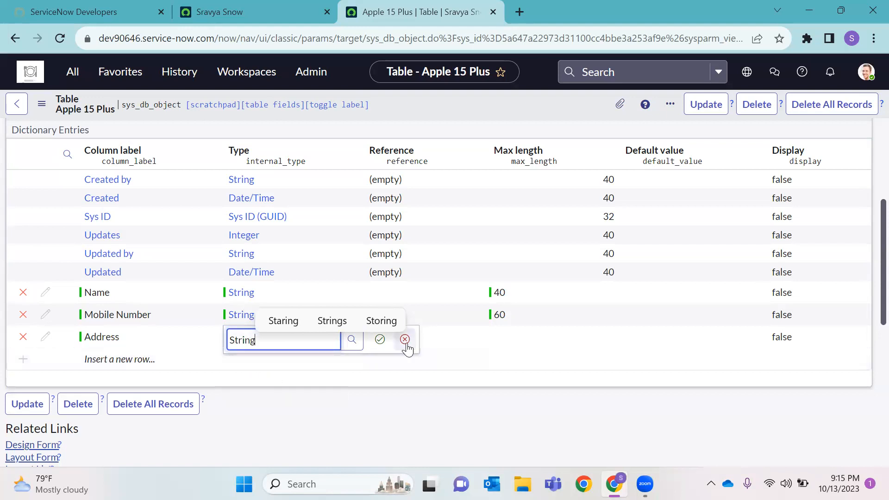
{"action": "left_click", "coordinate": [381, 340]}
Set Address's max length to 100 and save the table
{"action": "double_click", "coordinate": [497, 340]}
{"action": "type", "text": "100"}
{"action": "key", "text": "Return"}
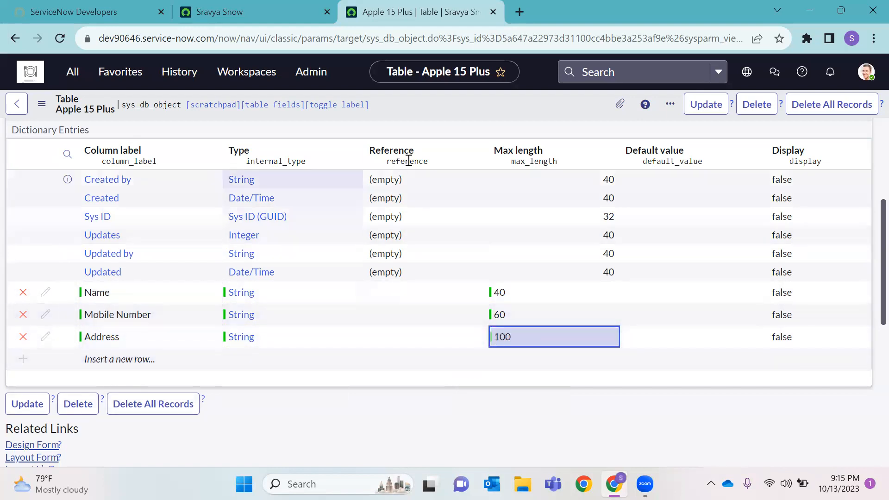
{"action": "right_click", "coordinate": [463, 109]}
{"action": "left_click", "coordinate": [474, 122]}
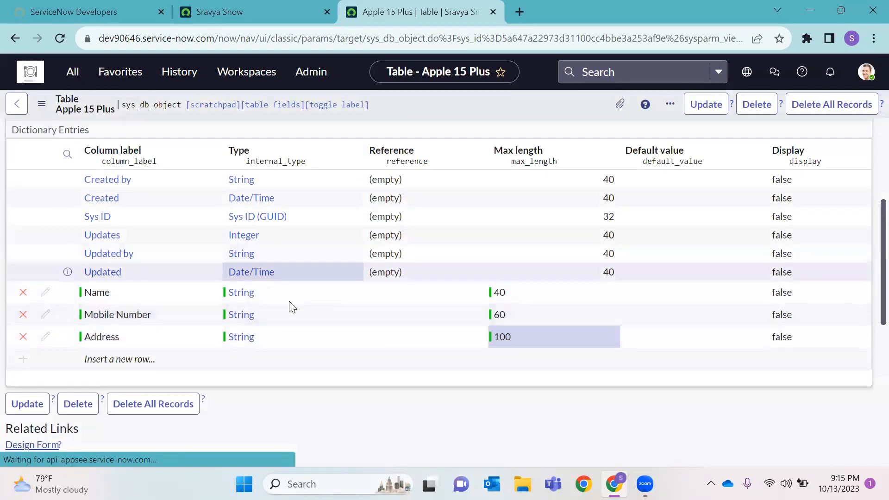
Scroll through the saved column list to review Address, Mobile Number and Name
{"action": "scroll", "coordinate": [401, 234], "scroll_direction": "down", "scroll_amount": 7}
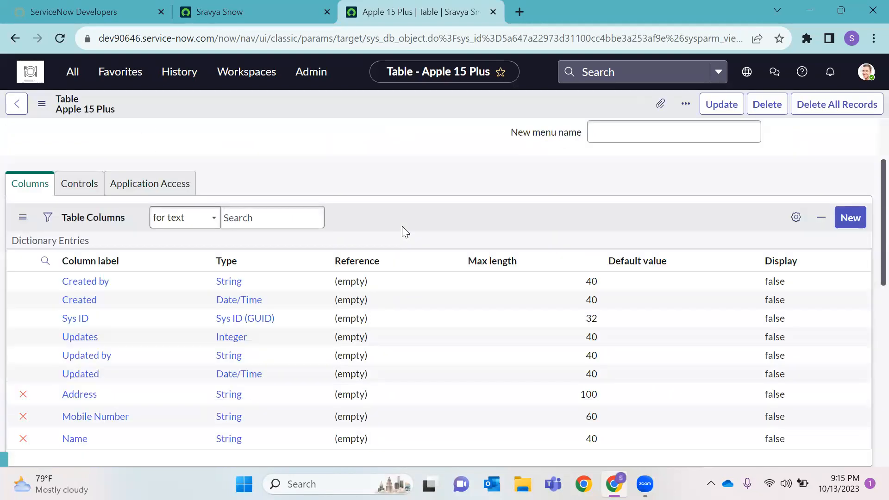
{"action": "scroll", "coordinate": [323, 300], "scroll_direction": "up", "scroll_amount": 4}
{"action": "scroll", "coordinate": [323, 299], "scroll_direction": "up", "scroll_amount": 3}
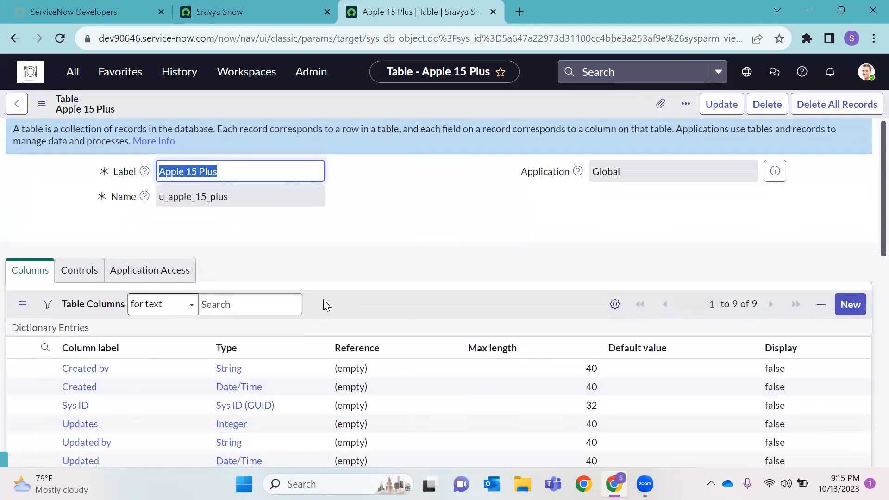
{"action": "scroll", "coordinate": [140, 269], "scroll_direction": "down", "scroll_amount": 8}
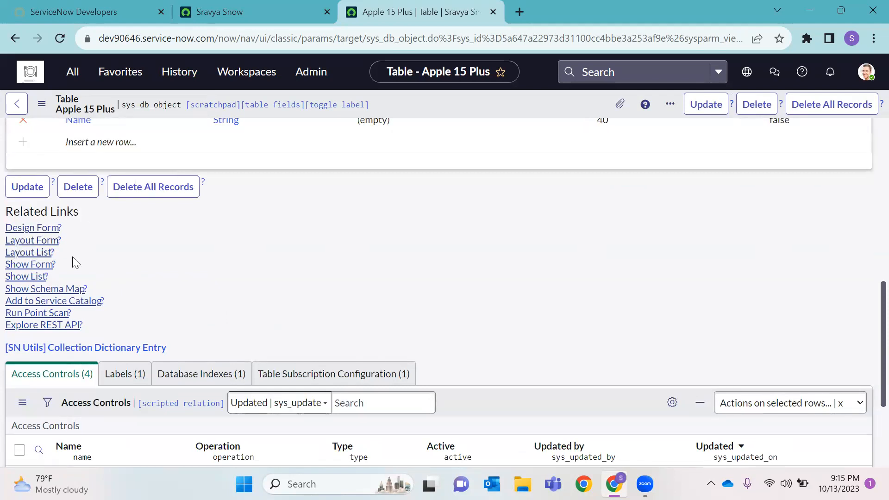
Open a blank Apple 15 Plus form, inspect its Form Layout fields, and cancel unchanged
{"action": "left_click", "coordinate": [37, 265]}
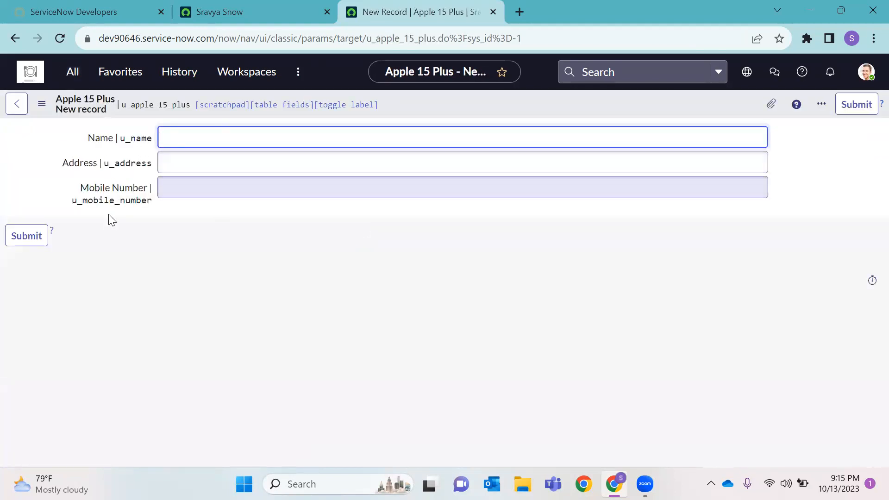
{"action": "right_click", "coordinate": [544, 103]}
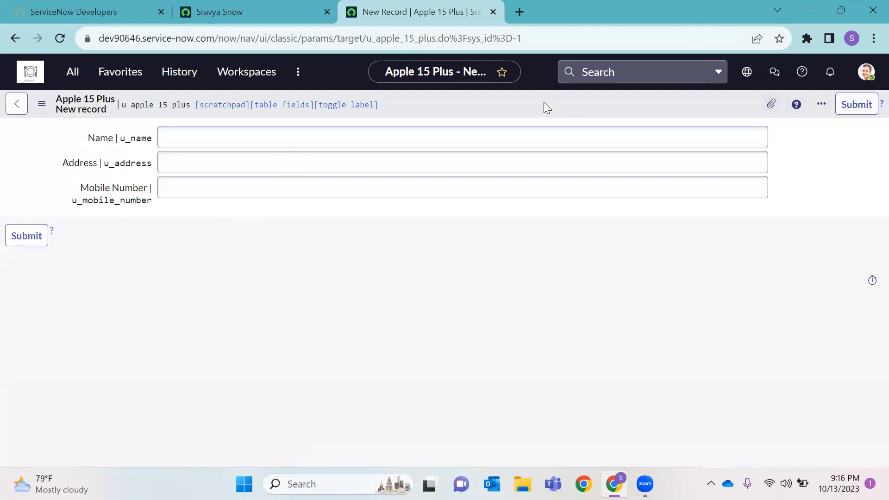
{"action": "mouse_move", "coordinate": [572, 132]}
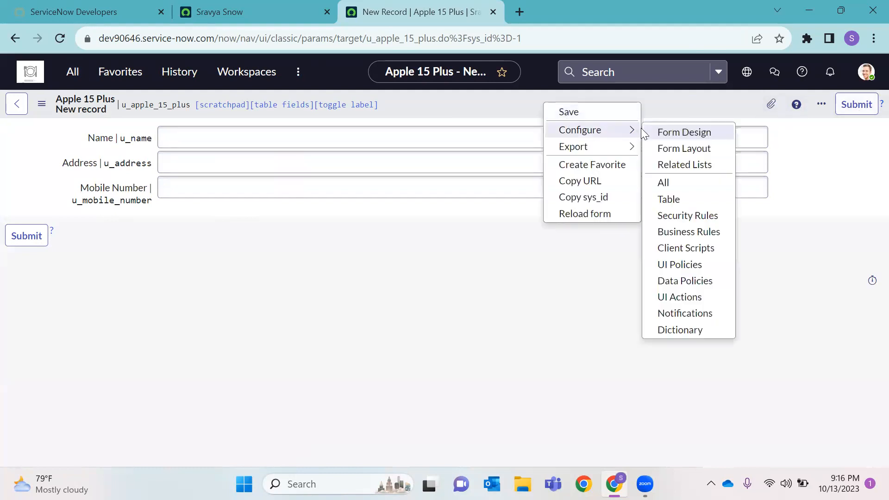
{"action": "left_click", "coordinate": [674, 149]}
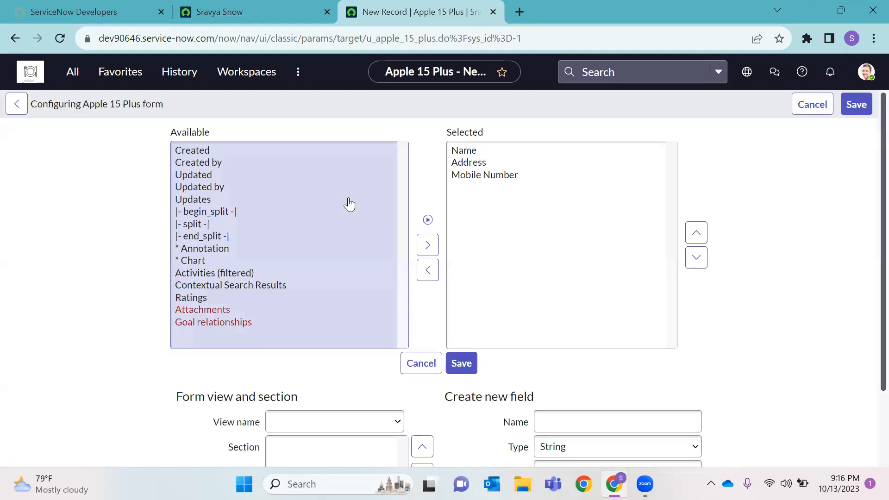
{"action": "left_click", "coordinate": [210, 236]}
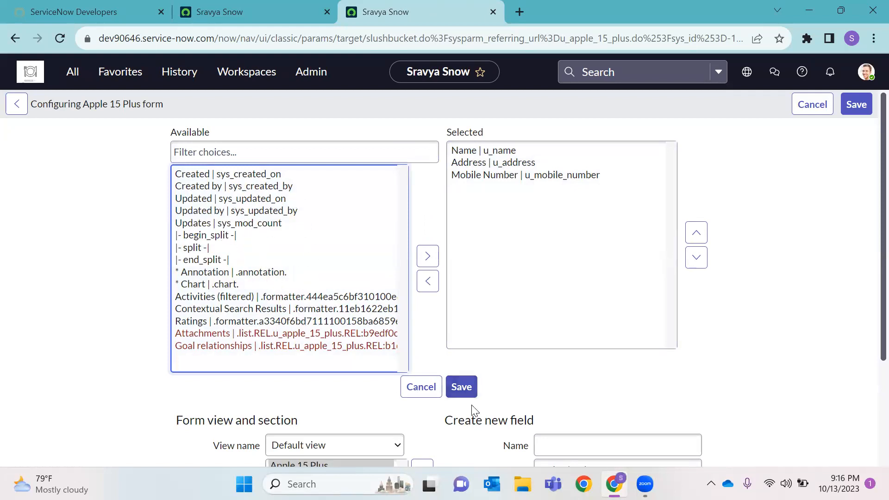
{"action": "left_click", "coordinate": [421, 386]}
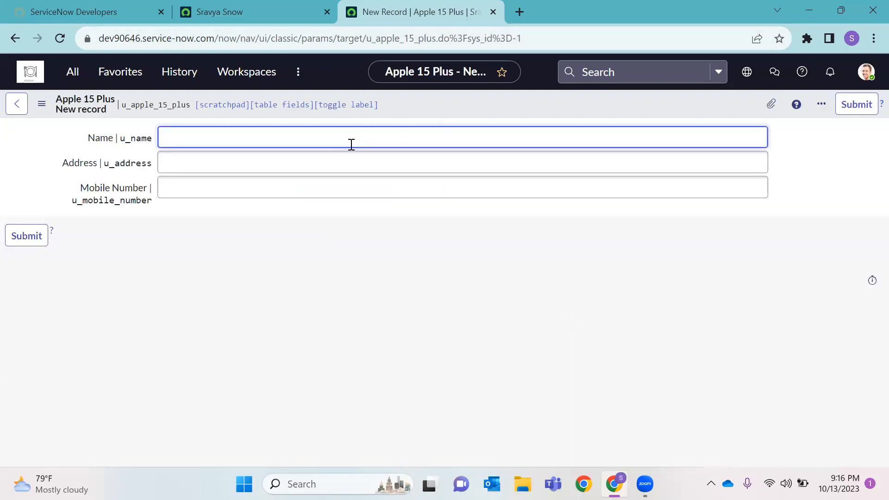
Fill in a name, address city and mobile number on a new Apple 15 Plus record, then save it
{"action": "type", "text": "Sri"}
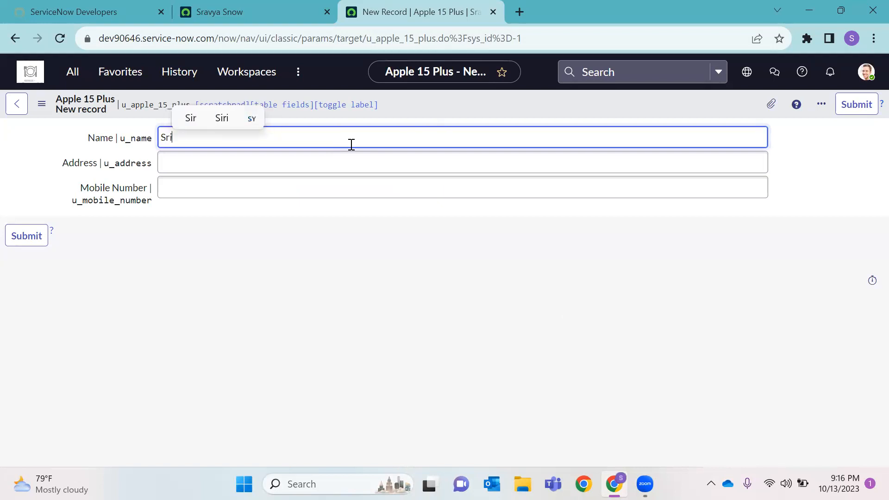
{"action": "left_click", "coordinate": [334, 160]}
{"action": "type", "text": "Hyd"}
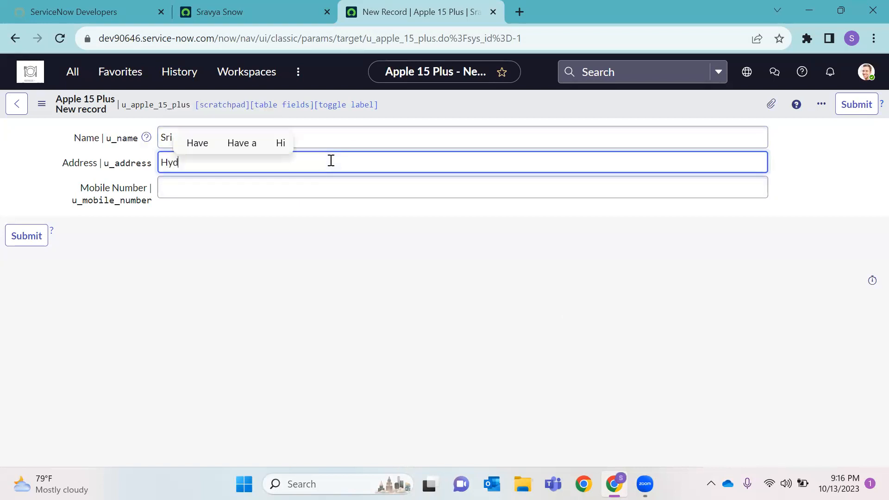
{"action": "type", "text": "erabad"}
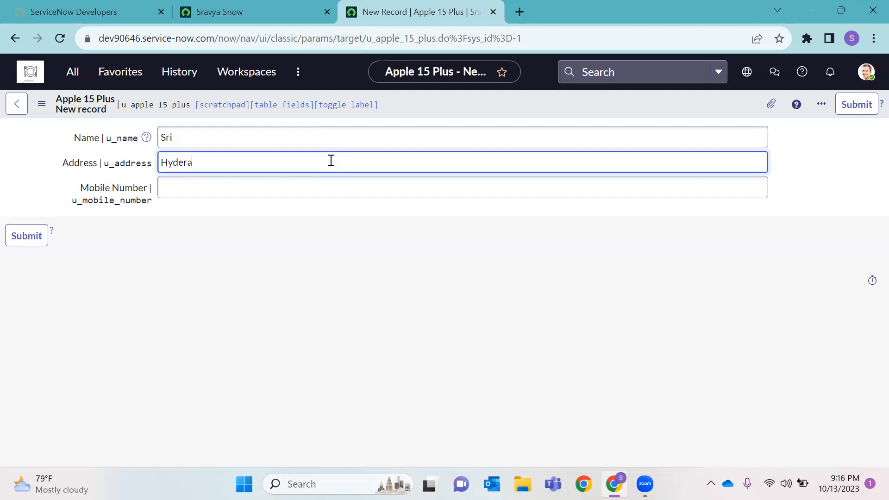
{"action": "left_click", "coordinate": [248, 186]}
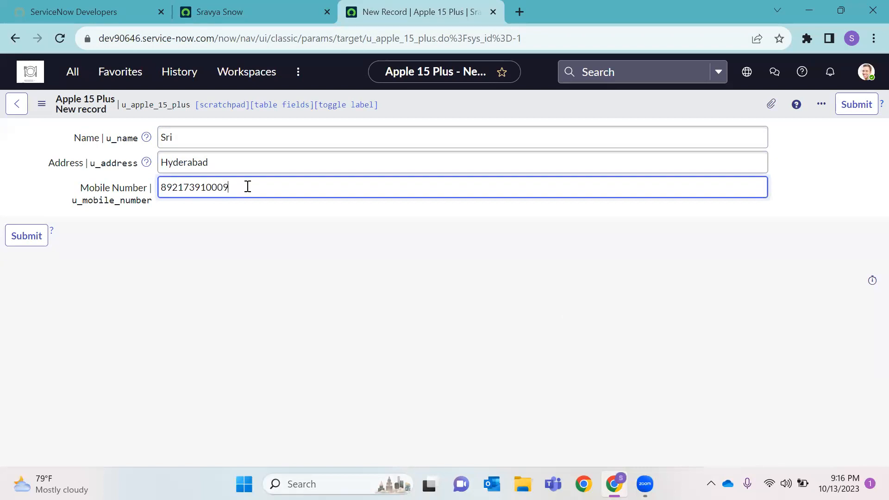
{"action": "right_click", "coordinate": [428, 102]}
{"action": "left_click", "coordinate": [452, 112]}
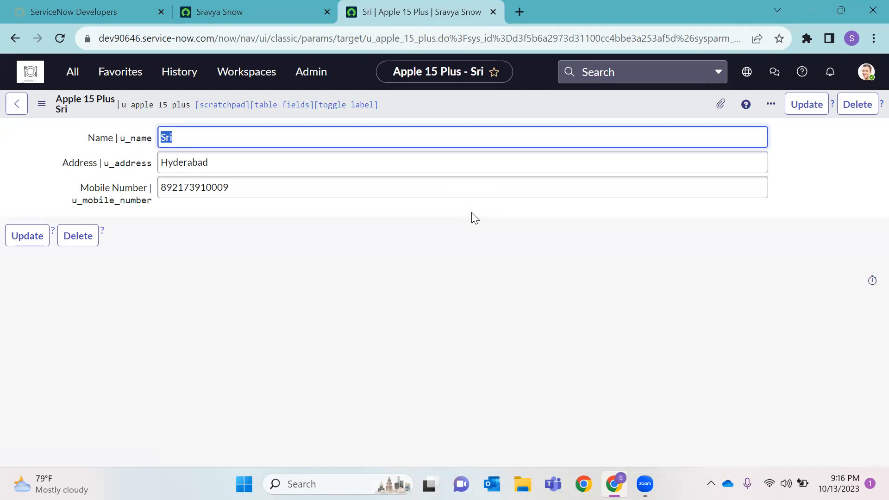
Update the record and copy the table name u_apple_15_plus from the table definition
{"action": "left_click", "coordinate": [40, 243]}
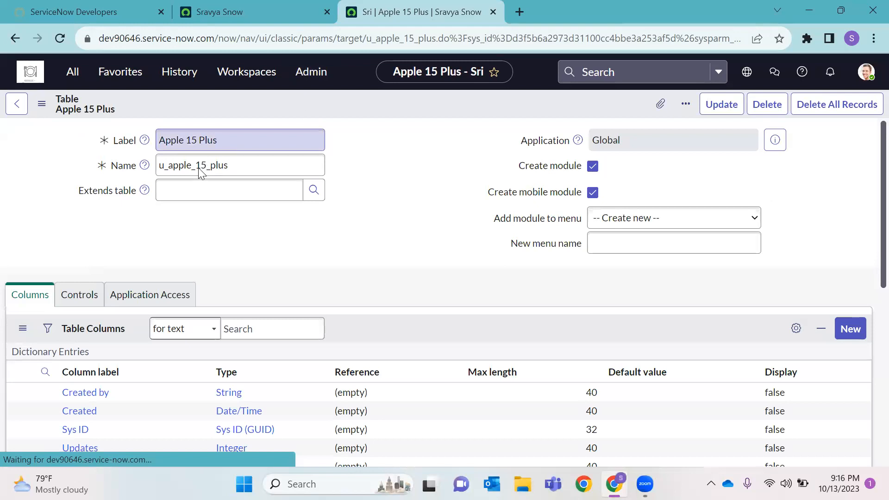
{"action": "double_click", "coordinate": [181, 200]}
{"action": "key", "text": "ctrl+c"}
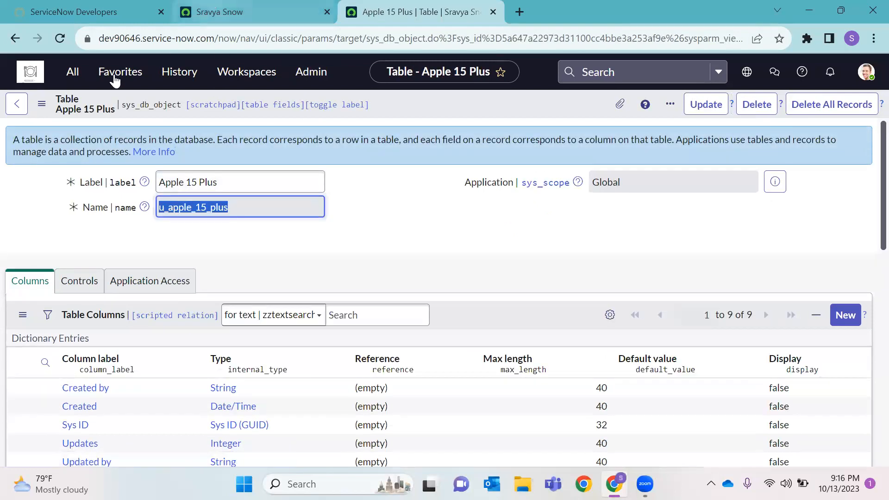
{"action": "left_click", "coordinate": [207, 11]}
Open the Apple 15 Plus record list by entering u_apple_15_plus.LIST in the navigator
{"action": "left_click", "coordinate": [72, 71]}
{"action": "key", "text": "ctrl+v"}
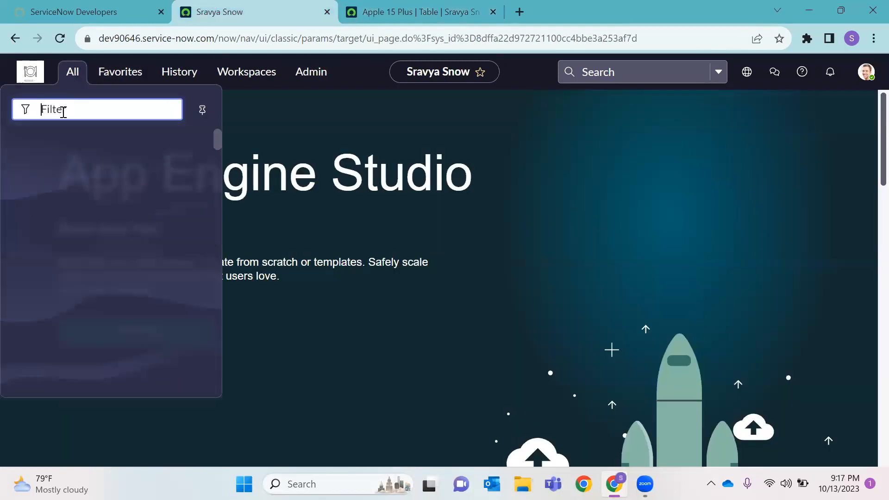
{"action": "type", "text": ".LIST"}
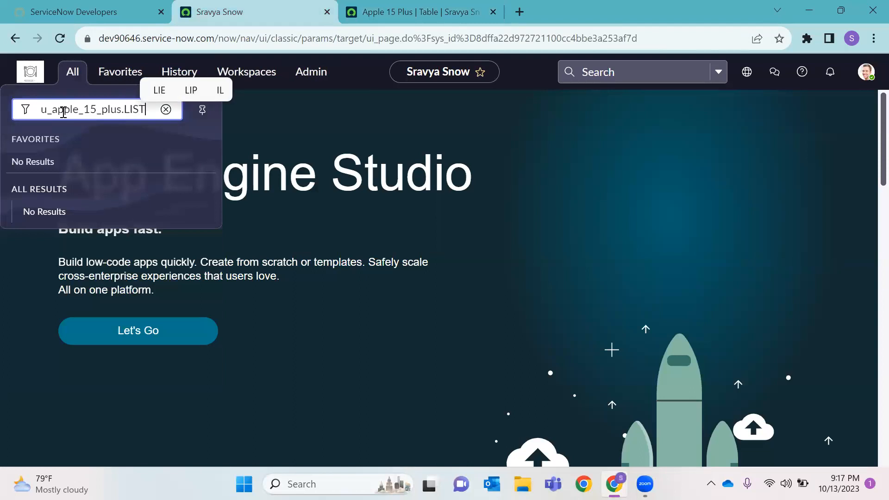
{"action": "key", "text": "Return"}
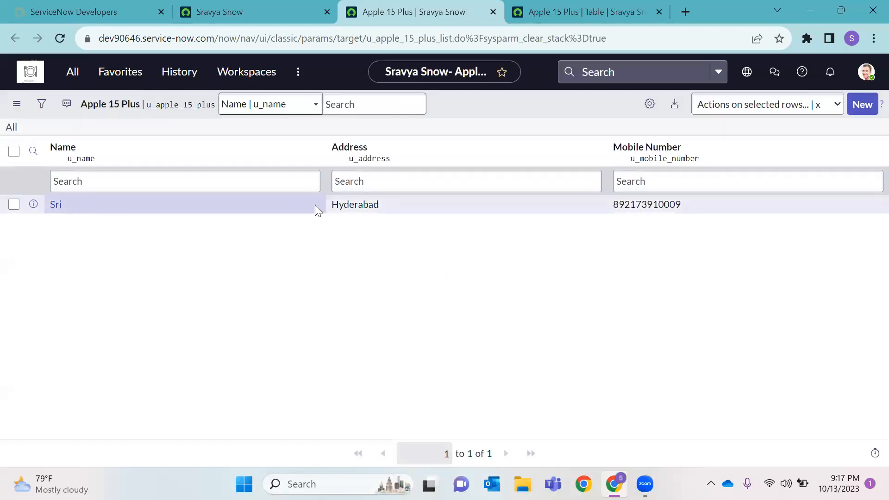
Create a second Apple 15 Plus record with a name and address, and submit it
{"action": "left_click", "coordinate": [863, 105]}
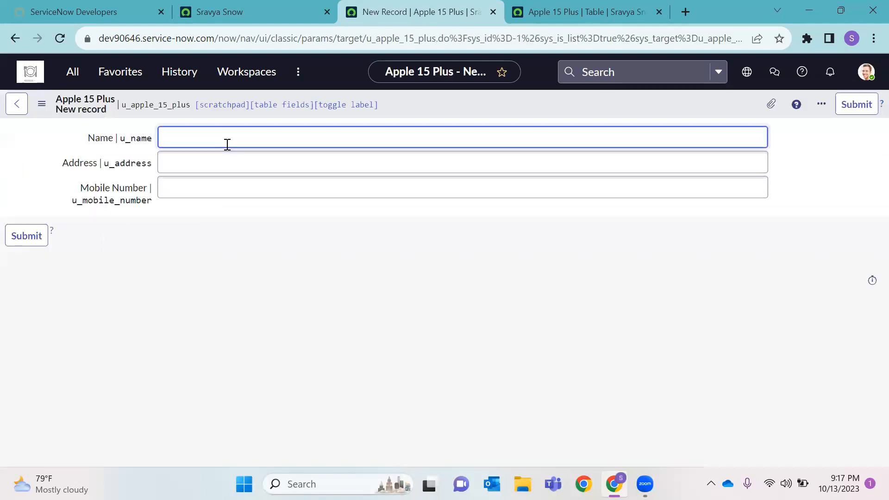
{"action": "type", "text": "Hari"}
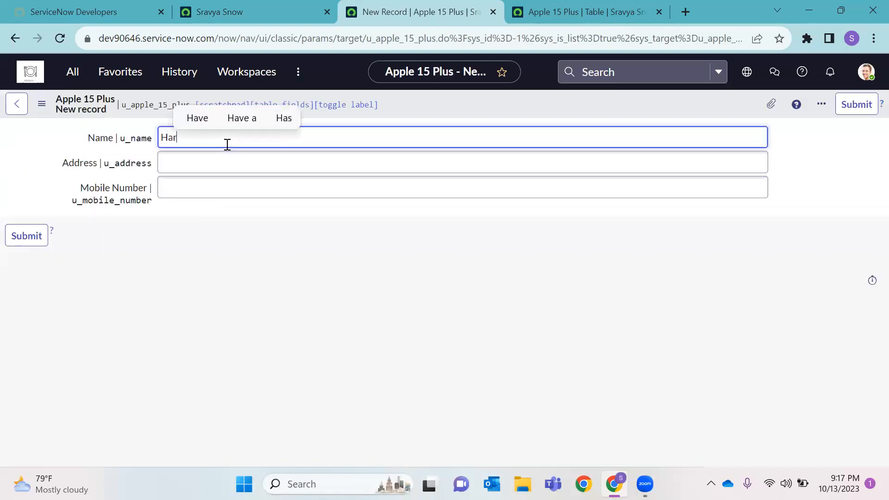
{"action": "left_click", "coordinate": [240, 157]}
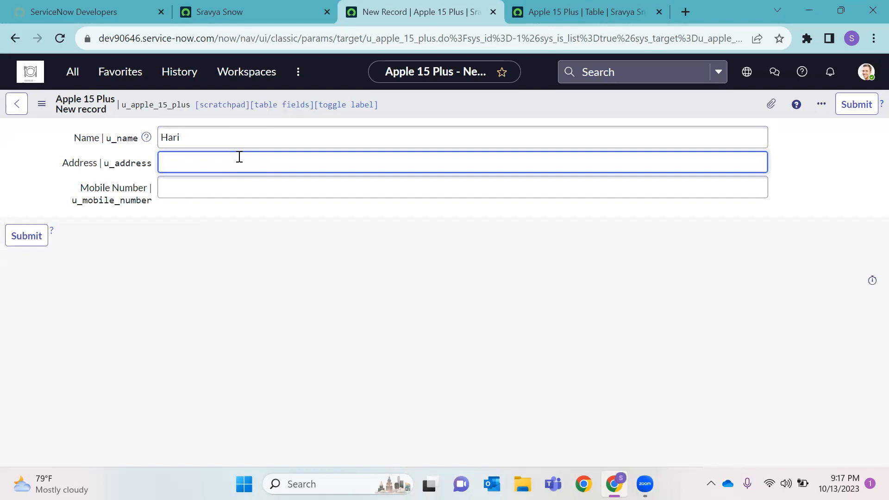
{"action": "type", "text": "Nepal"}
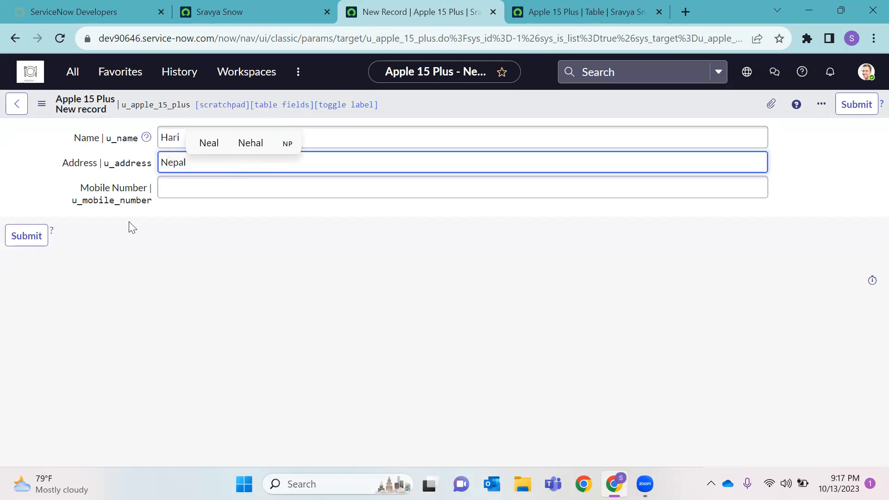
{"action": "left_click", "coordinate": [199, 188]}
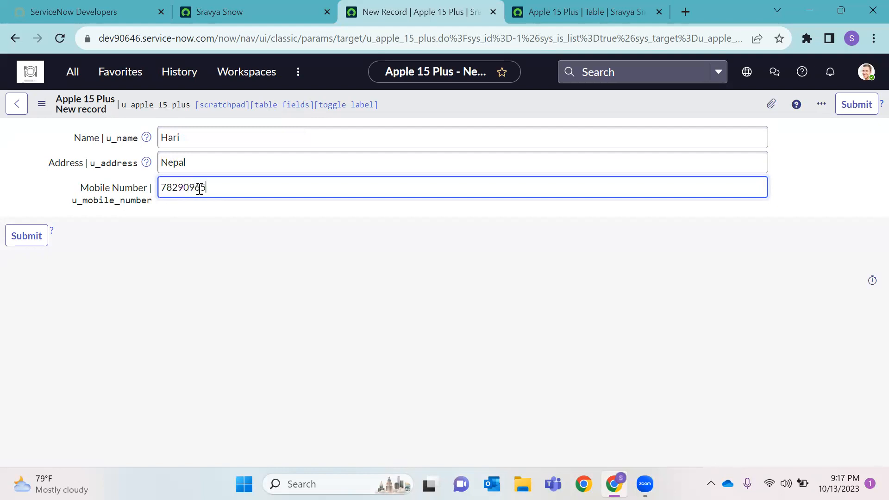
{"action": "left_click", "coordinate": [24, 237]}
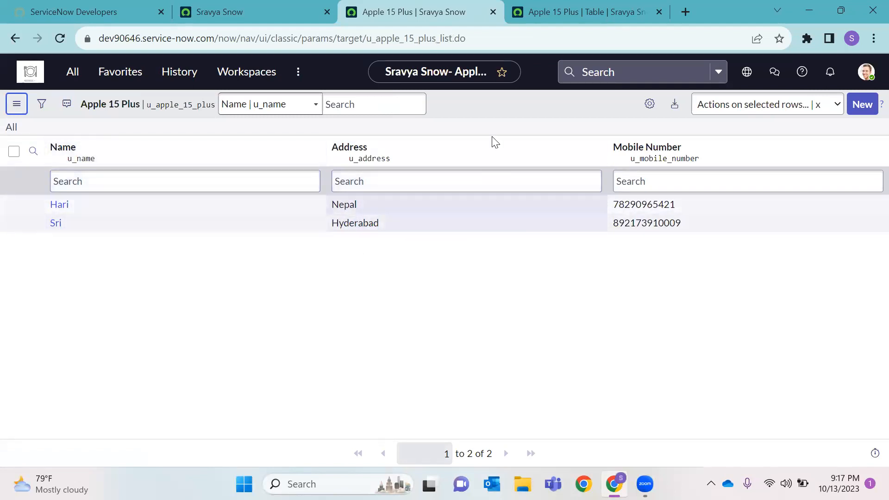
Open the list layout settings from the Apple 15 Plus table's Related Links
{"action": "left_click", "coordinate": [552, 7]}
{"action": "scroll", "coordinate": [278, 245], "scroll_direction": "down", "scroll_amount": 7}
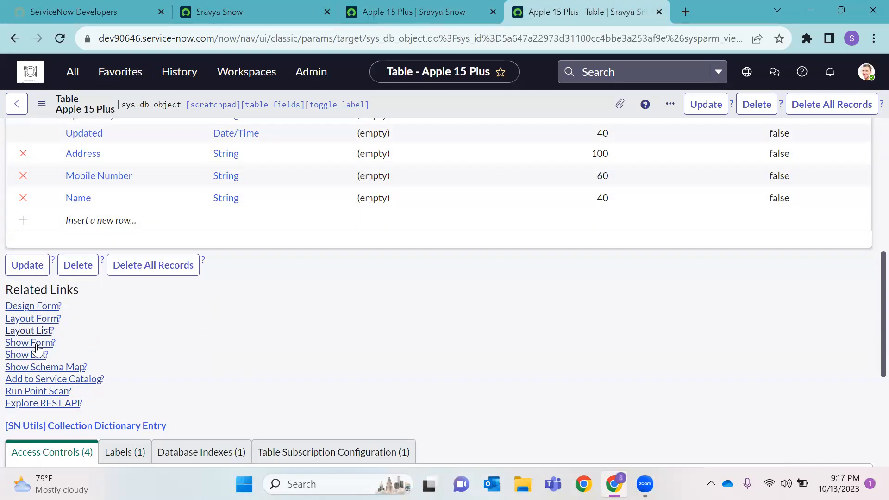
{"action": "left_click", "coordinate": [28, 331]}
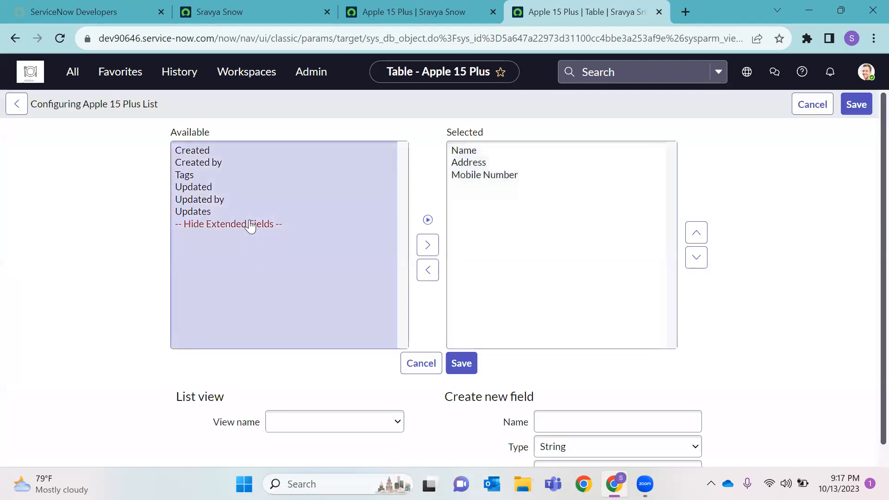
Move Created, Created by, Updated and Updated by into the selected list columns and save
{"action": "left_click", "coordinate": [211, 152]}
{"action": "left_click", "coordinate": [210, 162], "text": "shift"}
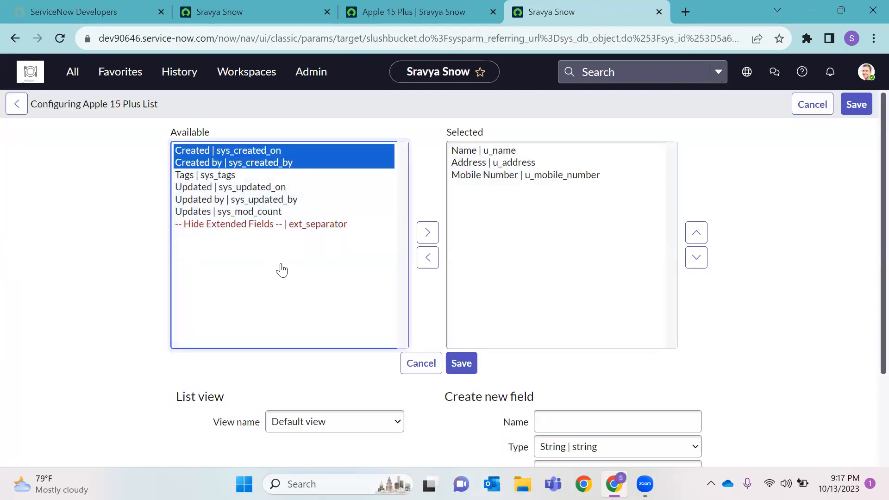
{"action": "left_click", "coordinate": [272, 189], "text": "shift"}
{"action": "left_click", "coordinate": [268, 202], "text": "shift"}
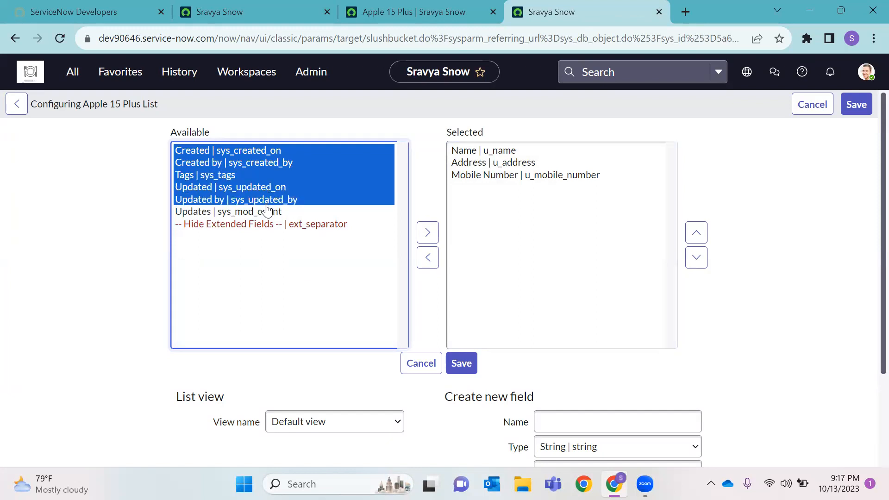
{"action": "left_click", "coordinate": [247, 201]}
{"action": "left_click", "coordinate": [232, 150]}
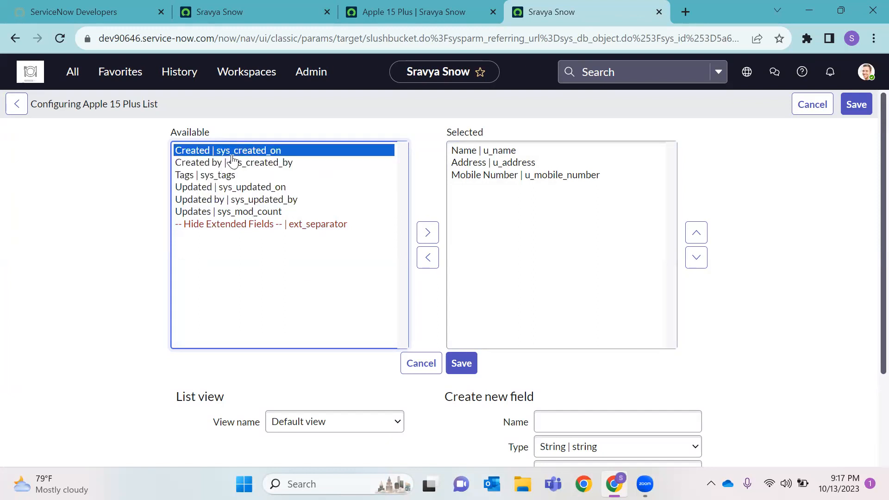
{"action": "left_click", "coordinate": [227, 165], "text": "ctrl"}
{"action": "left_click", "coordinate": [212, 188], "text": "ctrl"}
{"action": "left_click", "coordinate": [212, 189], "text": "ctrl"}
{"action": "left_click", "coordinate": [216, 191], "text": "ctrl"}
{"action": "left_click", "coordinate": [212, 203], "text": "ctrl"}
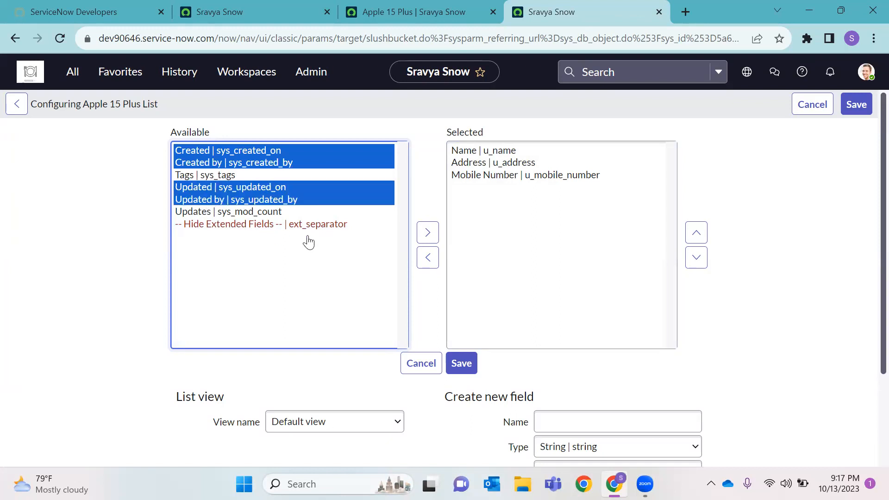
{"action": "left_click", "coordinate": [427, 234]}
{"action": "left_click", "coordinate": [462, 363]}
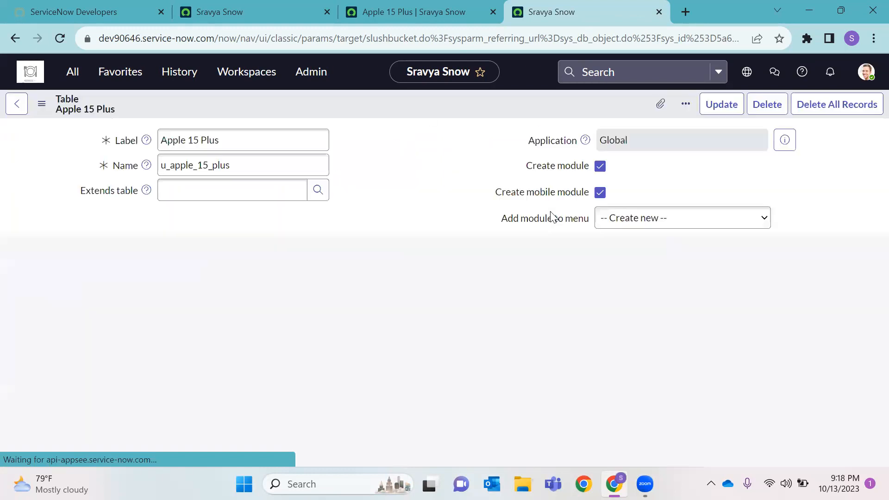
Show the Apple 15 Plus record list from the table definition
{"action": "scroll", "coordinate": [321, 177], "scroll_direction": "down", "scroll_amount": 5}
{"action": "scroll", "coordinate": [261, 198], "scroll_direction": "down", "scroll_amount": 10}
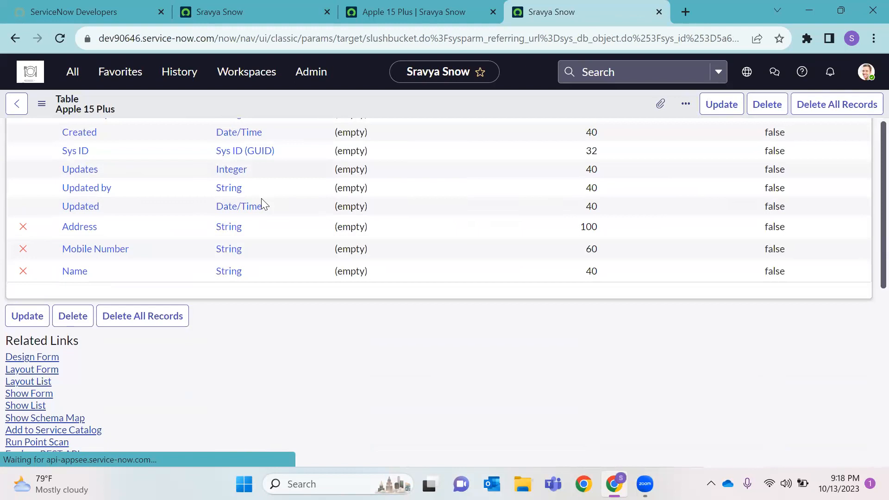
{"action": "left_click", "coordinate": [28, 224]}
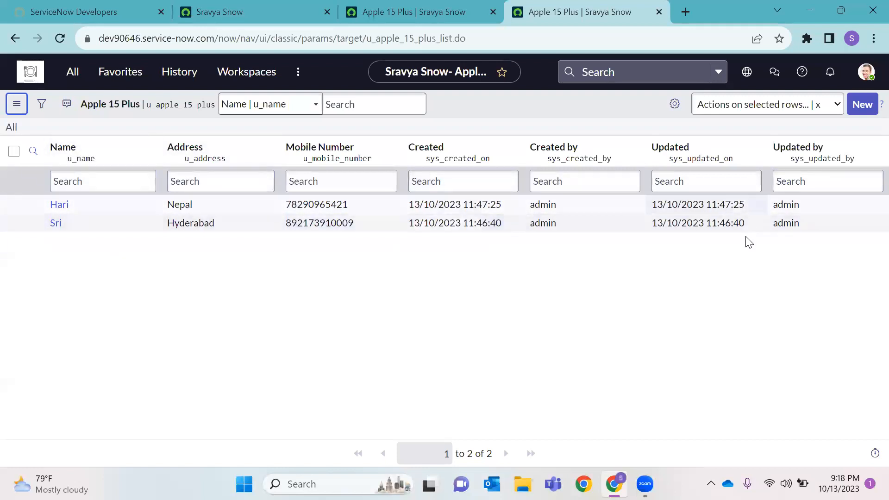
Open Apple 15 Plus from the navigator filtered on 'Apple' in a new tab, closing duplicate tabs
{"action": "left_click", "coordinate": [207, 11]}
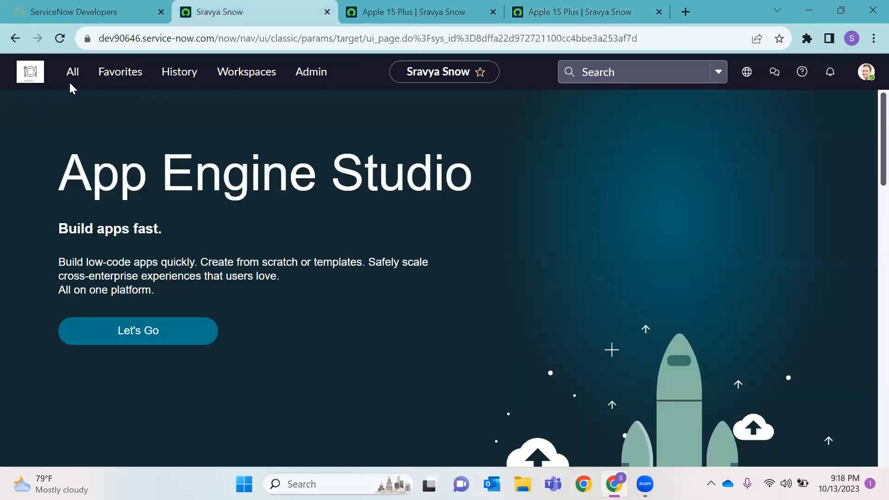
{"action": "left_click", "coordinate": [73, 87]}
{"action": "type", "text": "Apple"}
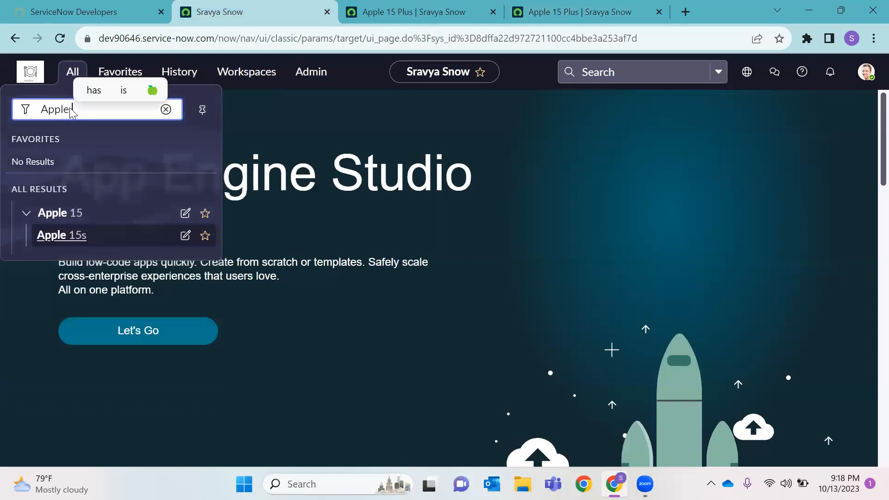
{"action": "left_click", "coordinate": [65, 40]}
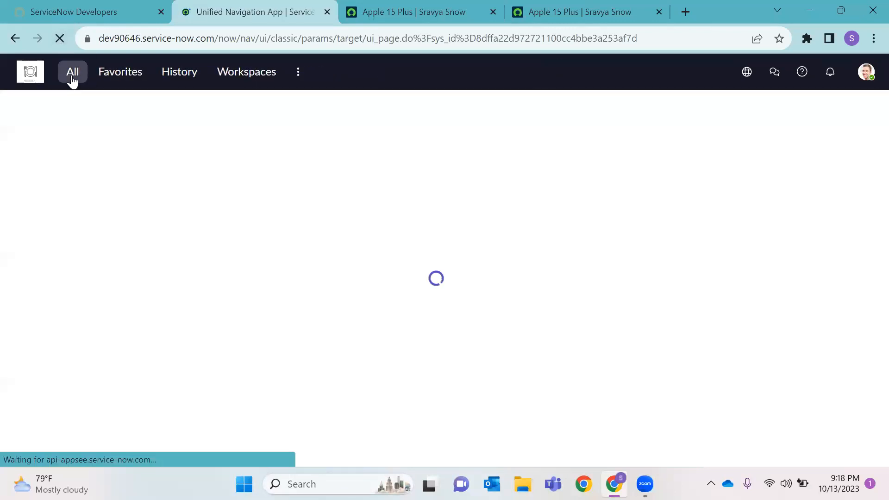
{"action": "left_click", "coordinate": [72, 77]}
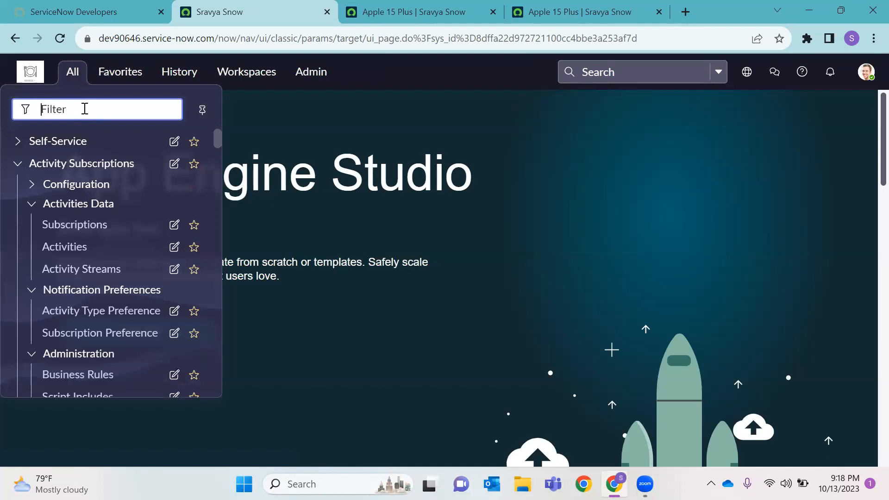
{"action": "type", "text": "Apple"}
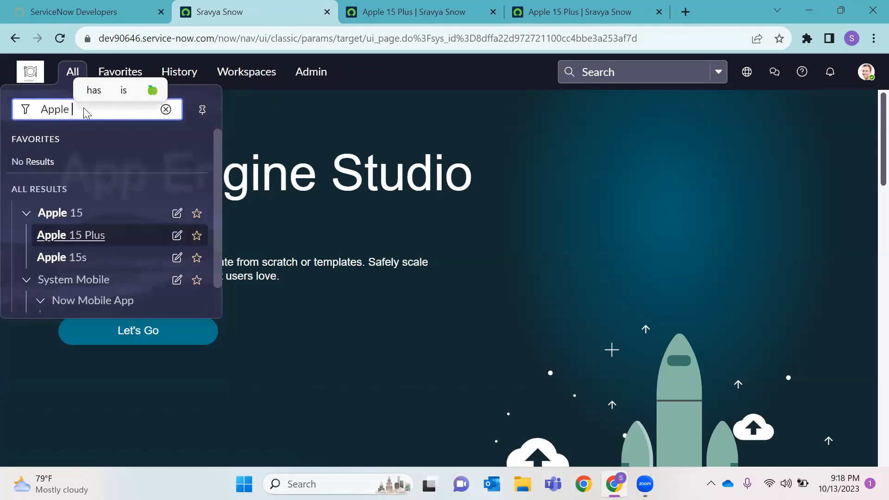
{"action": "right_click", "coordinate": [108, 240]}
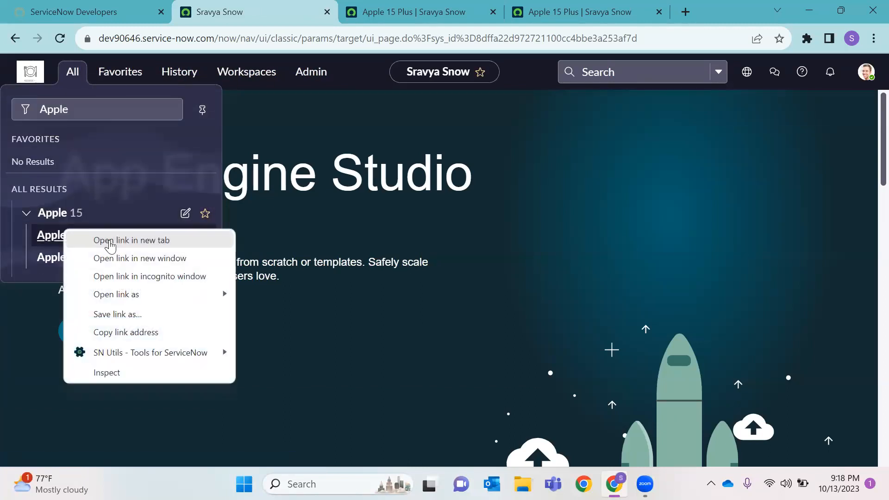
{"action": "left_click", "coordinate": [111, 240]}
{"action": "left_click", "coordinate": [320, 11]}
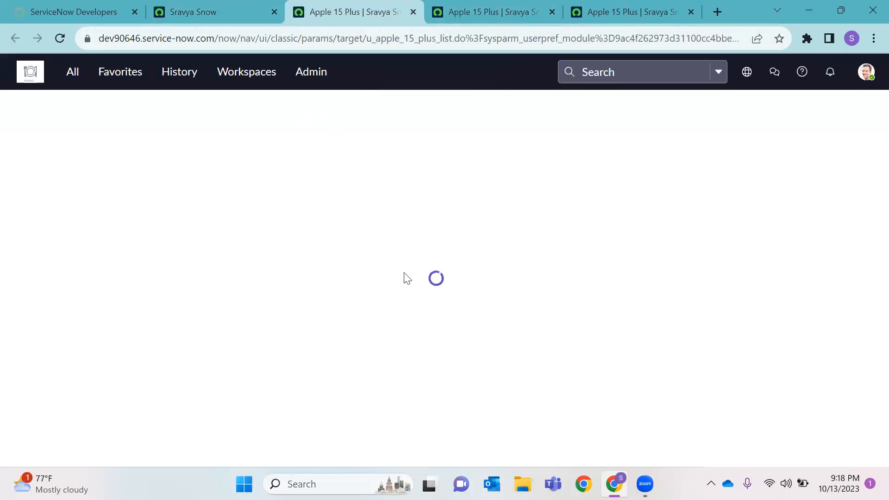
{"action": "left_click", "coordinate": [510, 6]}
{"action": "left_click", "coordinate": [691, 12]}
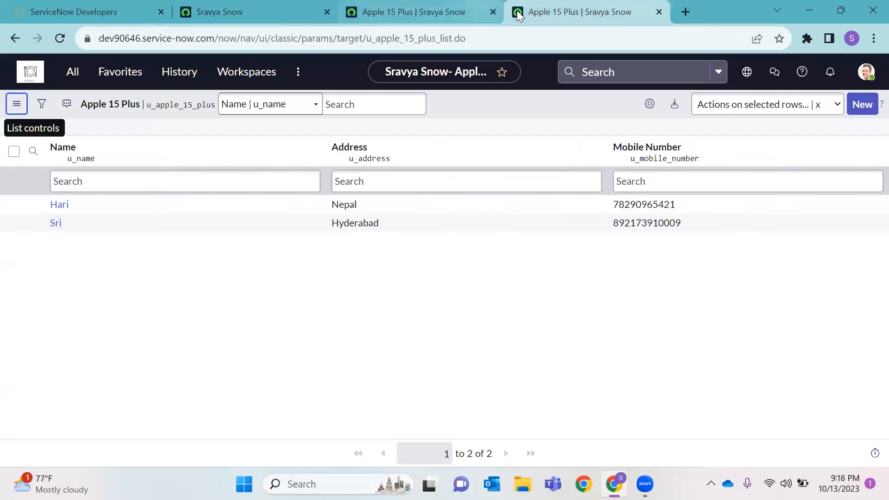
{"action": "left_click", "coordinate": [494, 11]}
{"action": "left_click", "coordinate": [226, 12]}
Filter the navigator for 'Tables' and open System Definition > Tables in a new tab
{"action": "left_click", "coordinate": [72, 77]}
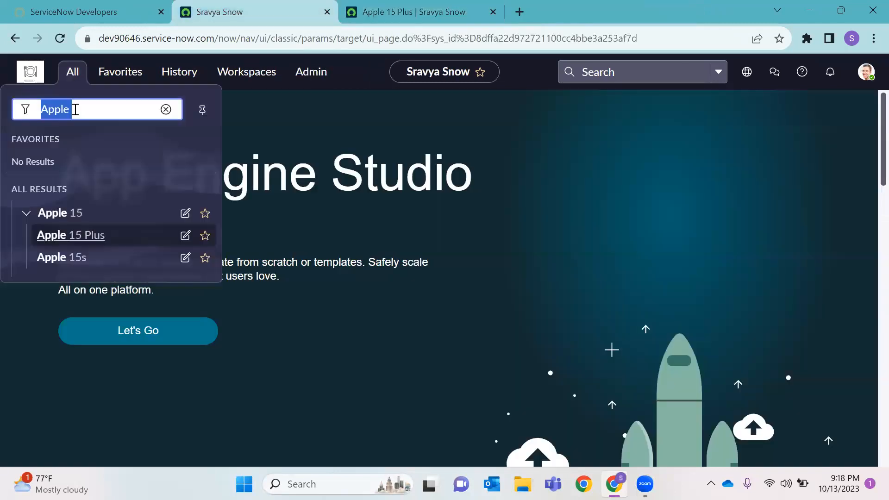
{"action": "key", "text": "BackSpace"}
{"action": "type", "text": "Tables"}
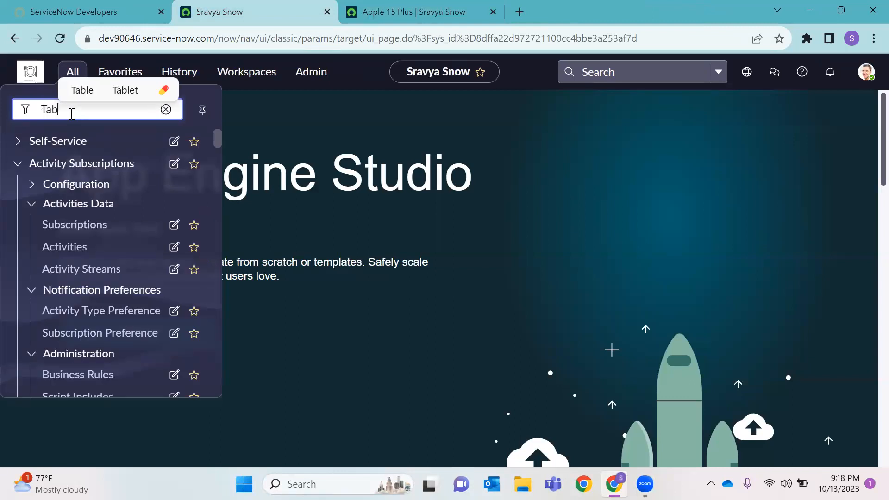
{"action": "scroll", "coordinate": [159, 167], "scroll_direction": "down", "scroll_amount": 3}
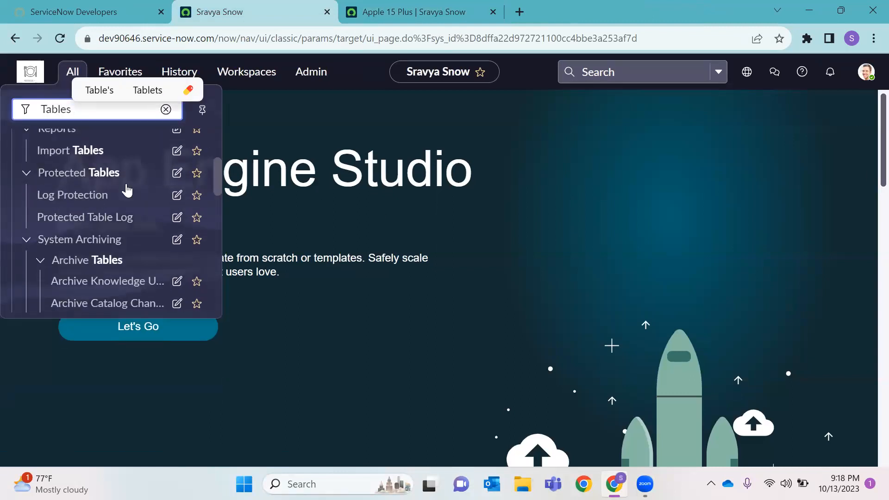
{"action": "scroll", "coordinate": [100, 234], "scroll_direction": "down", "scroll_amount": 5}
{"action": "scroll", "coordinate": [72, 264], "scroll_direction": "down", "scroll_amount": 3}
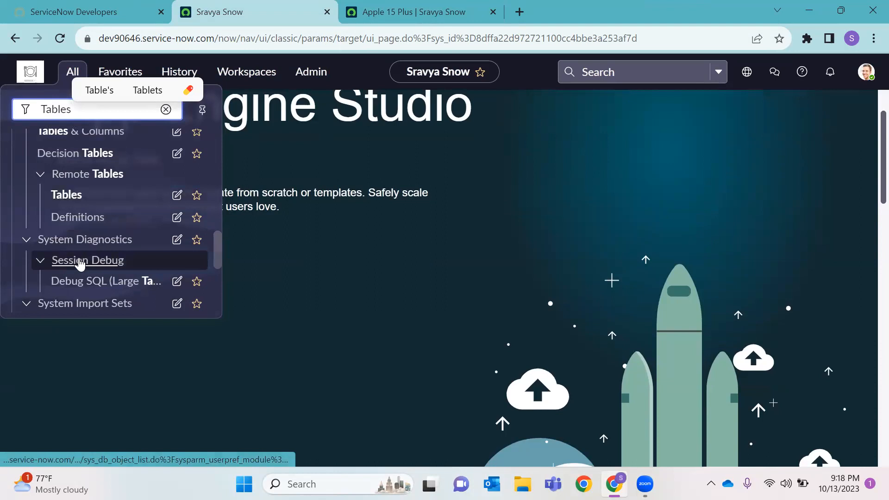
{"action": "scroll", "coordinate": [84, 274], "scroll_direction": "down", "scroll_amount": 3}
{"action": "scroll", "coordinate": [99, 249], "scroll_direction": "down", "scroll_amount": 2}
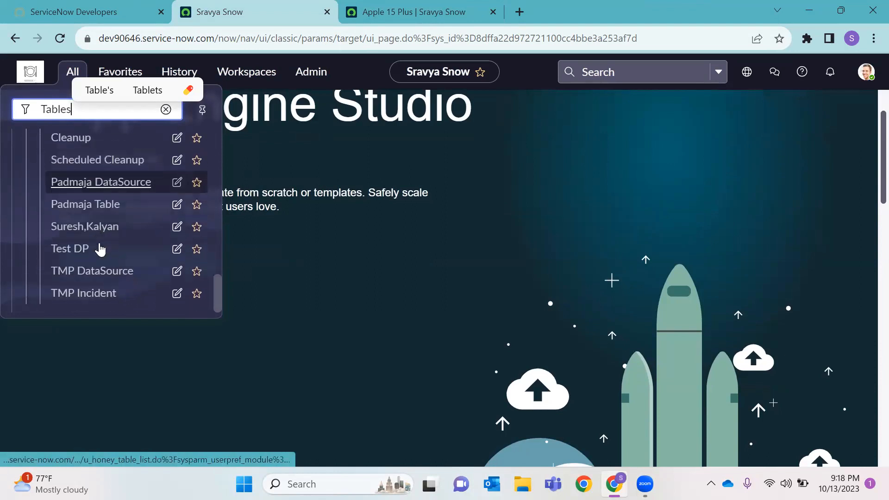
{"action": "scroll", "coordinate": [95, 243], "scroll_direction": "up", "scroll_amount": 8}
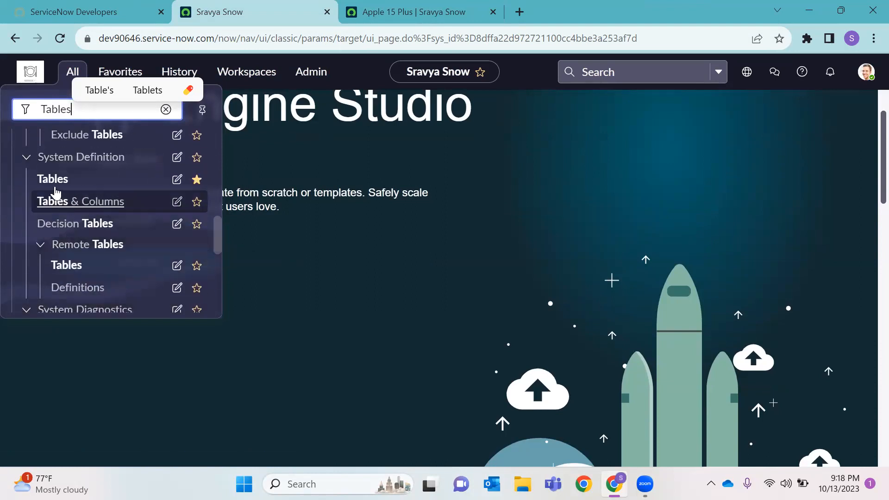
{"action": "right_click", "coordinate": [53, 180]}
{"action": "left_click", "coordinate": [119, 188]}
Review the Apple 15 Plus table's nine columns and access controls in the Tables tab
{"action": "left_click", "coordinate": [394, 12]}
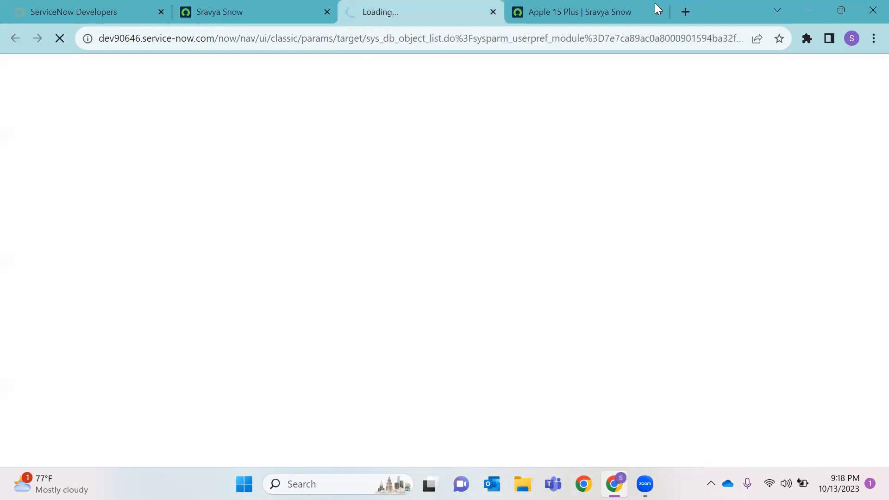
{"action": "left_click", "coordinate": [659, 12]}
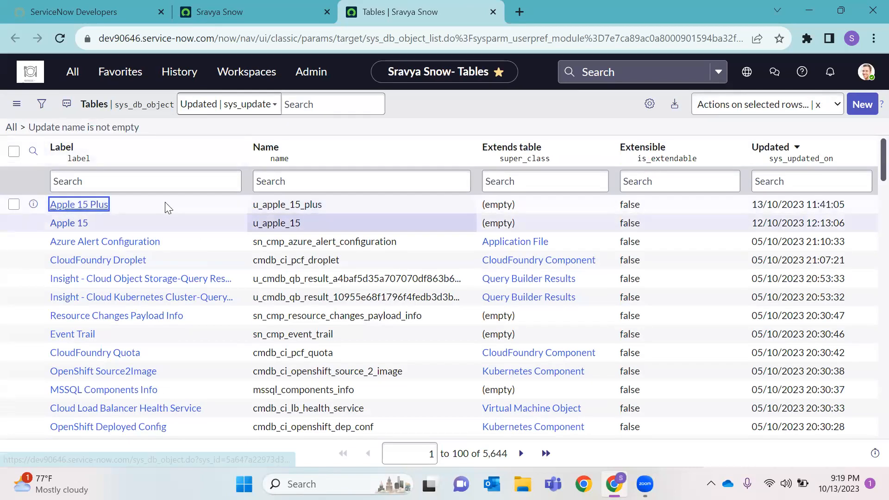
{"action": "scroll", "coordinate": [284, 222], "scroll_direction": "down", "scroll_amount": 2}
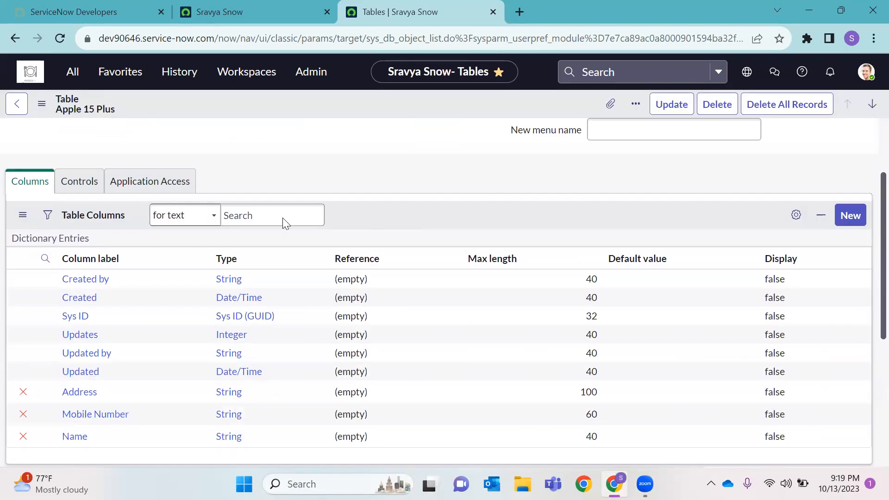
{"action": "scroll", "coordinate": [259, 227], "scroll_direction": "down", "scroll_amount": 3}
{"action": "scroll", "coordinate": [213, 274], "scroll_direction": "down", "scroll_amount": 3}
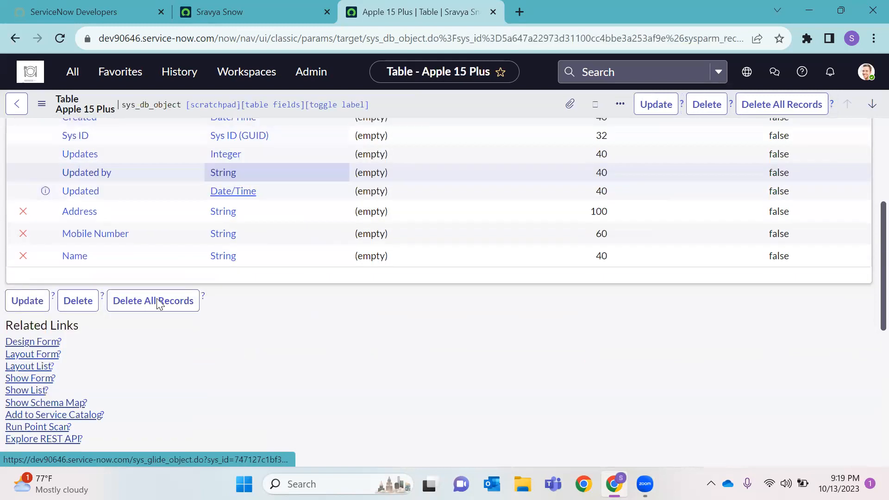
{"action": "scroll", "coordinate": [158, 303], "scroll_direction": "down", "scroll_amount": 3}
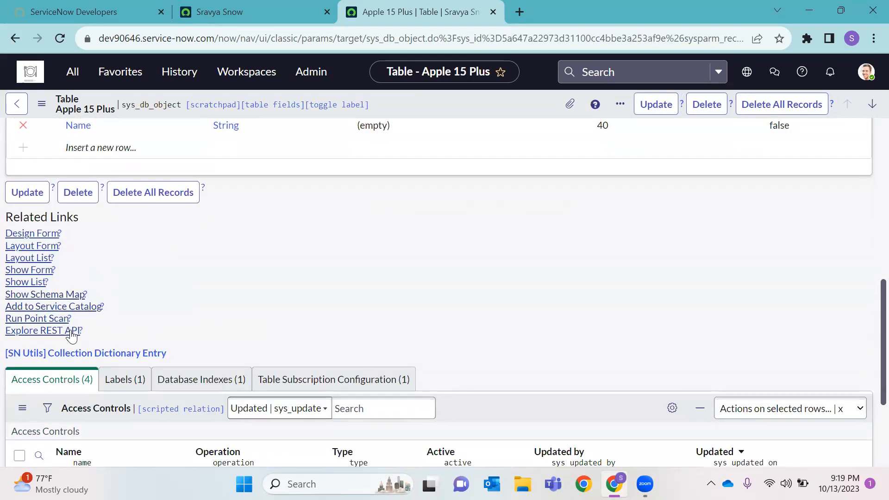
{"action": "scroll", "coordinate": [229, 275], "scroll_direction": "down", "scroll_amount": 3}
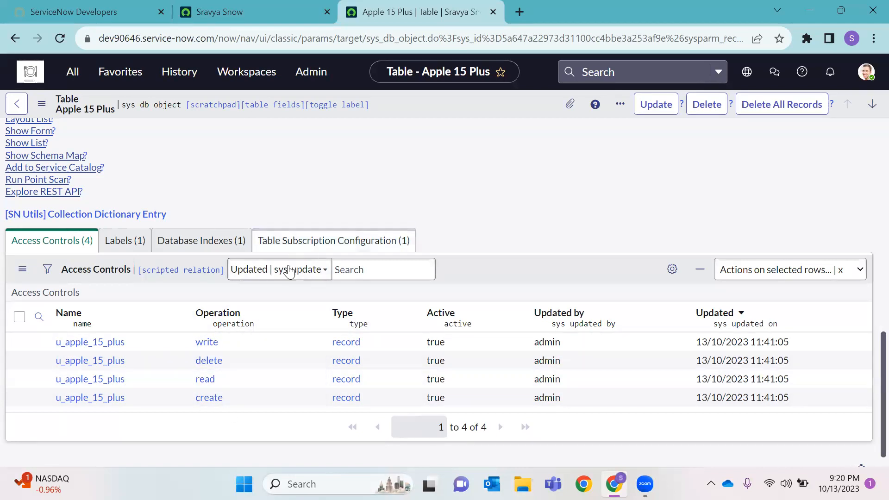
{"action": "scroll", "coordinate": [430, 198], "scroll_direction": "up", "scroll_amount": 20}
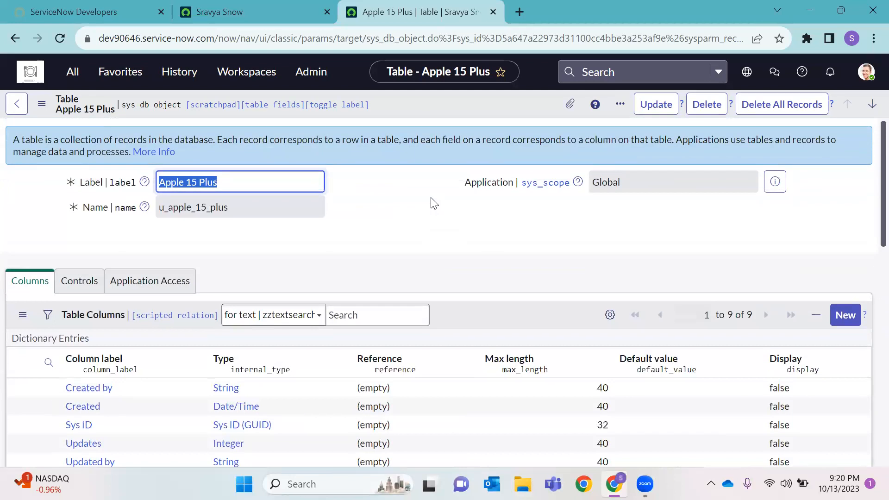
{"action": "scroll", "coordinate": [445, 199], "scroll_direction": "down", "scroll_amount": 5}
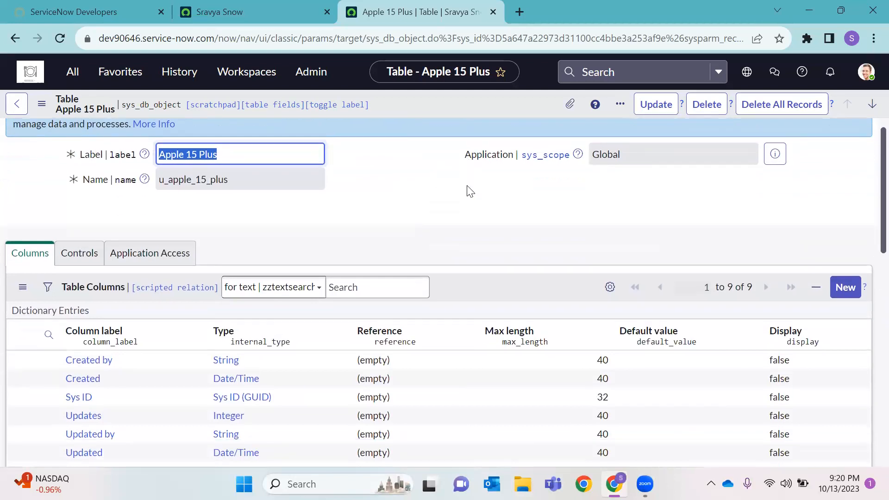
{"action": "scroll", "coordinate": [186, 319], "scroll_direction": "down", "scroll_amount": 8}
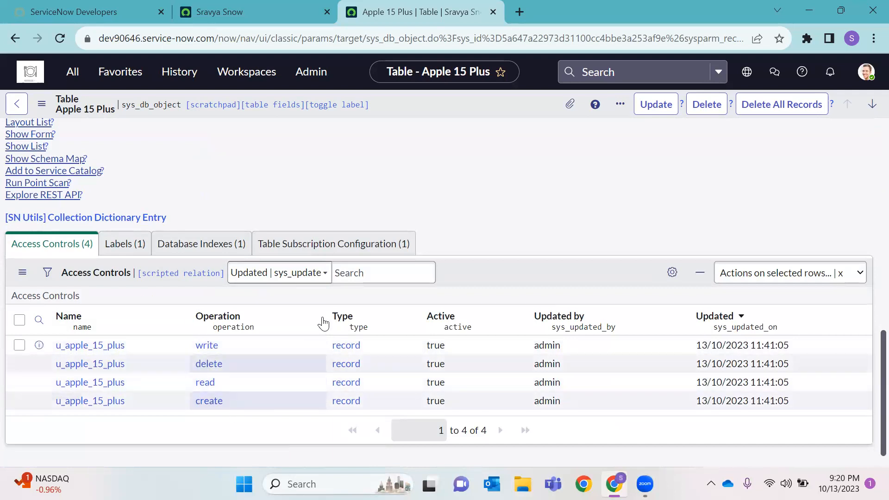
{"action": "scroll", "coordinate": [321, 315], "scroll_direction": "up", "scroll_amount": 6}
{"action": "scroll", "coordinate": [321, 316], "scroll_direction": "down", "scroll_amount": 7}
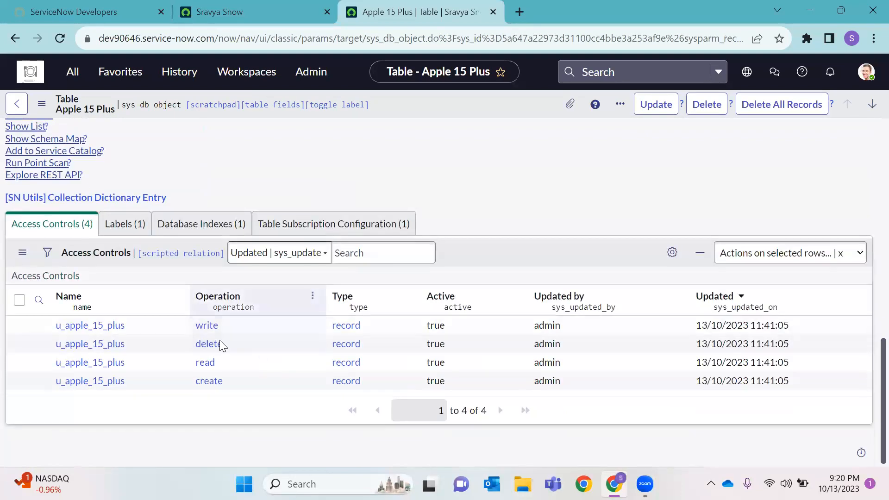
Show the Labels related list with its single Apple 15 Plus label
{"action": "left_click", "coordinate": [121, 231]}
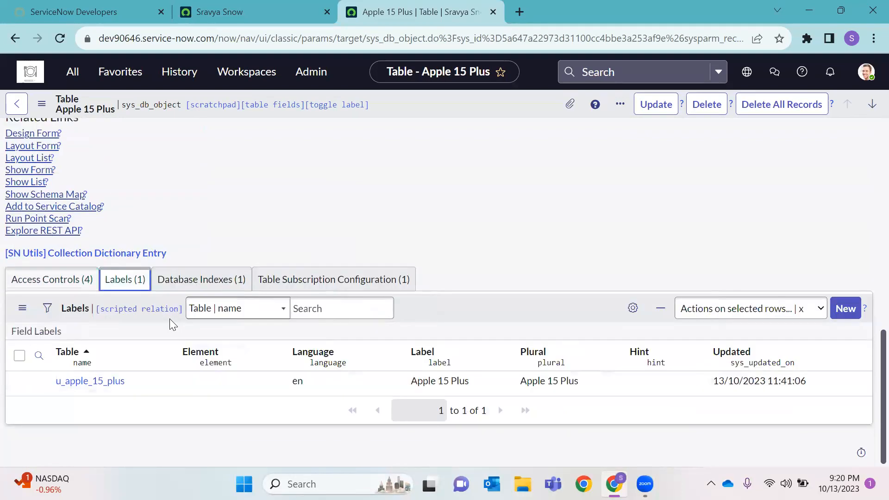
{"action": "scroll", "coordinate": [312, 228], "scroll_direction": "up", "scroll_amount": 15}
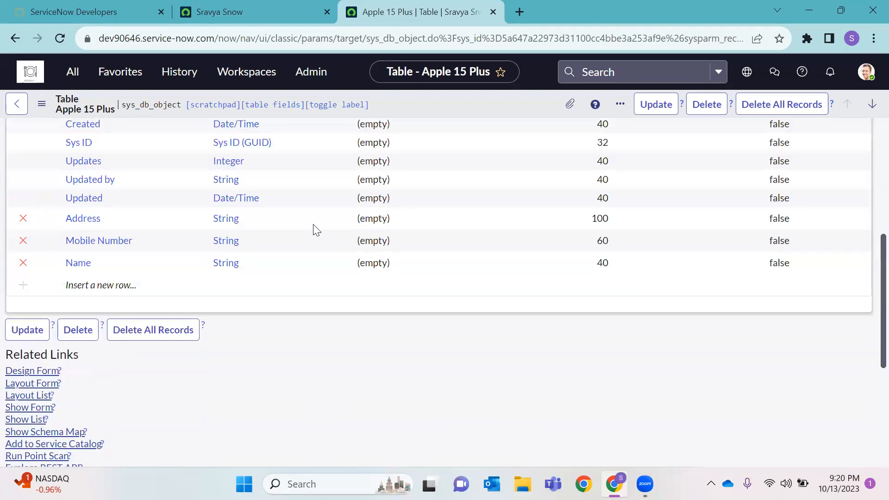
{"action": "left_click_drag", "start_coordinate": [225, 184], "coordinate": [153, 187]}
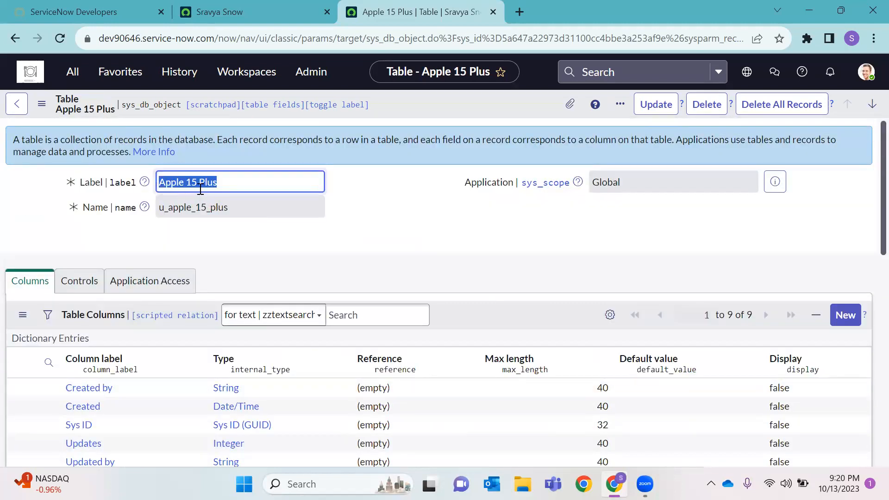
{"action": "left_click_drag", "start_coordinate": [214, 186], "coordinate": [158, 207]}
{"action": "left_click_drag", "start_coordinate": [225, 212], "coordinate": [159, 183]}
Check the Access Controls and Labels lists, then display the PRIMARY database index on sys_id
{"action": "scroll", "coordinate": [222, 267], "scroll_direction": "down", "scroll_amount": 4}
{"action": "scroll", "coordinate": [195, 271], "scroll_direction": "down", "scroll_amount": 6}
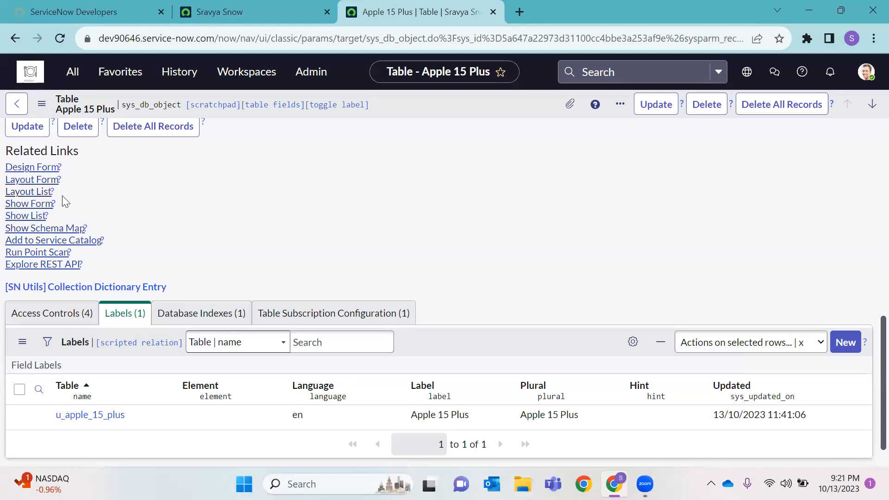
{"action": "scroll", "coordinate": [158, 237], "scroll_direction": "down", "scroll_amount": 1}
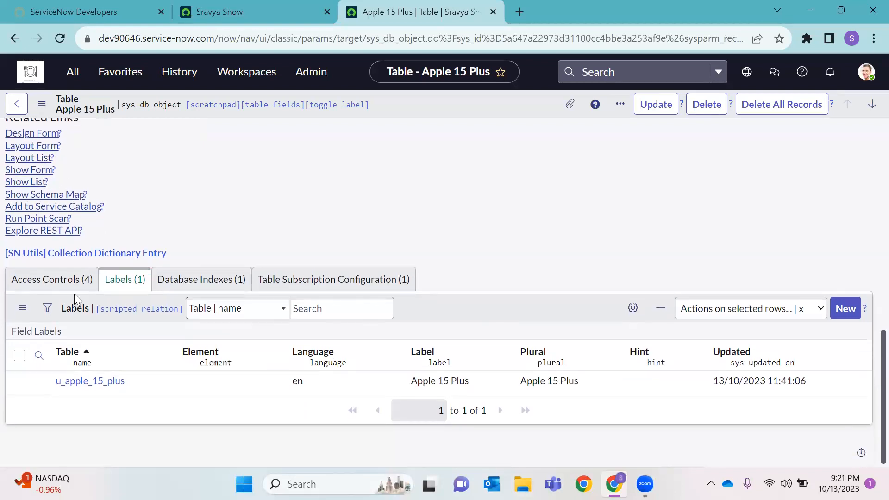
{"action": "left_click", "coordinate": [82, 279]}
{"action": "left_click", "coordinate": [121, 279]}
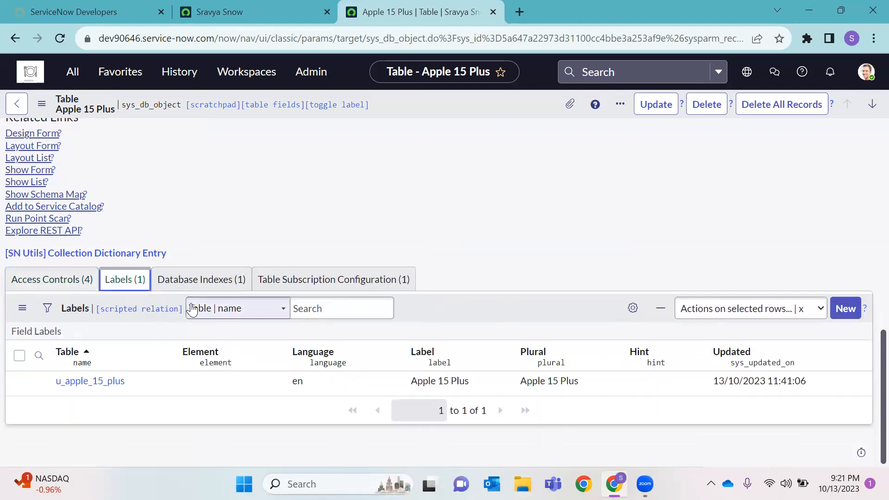
{"action": "left_click", "coordinate": [107, 384]}
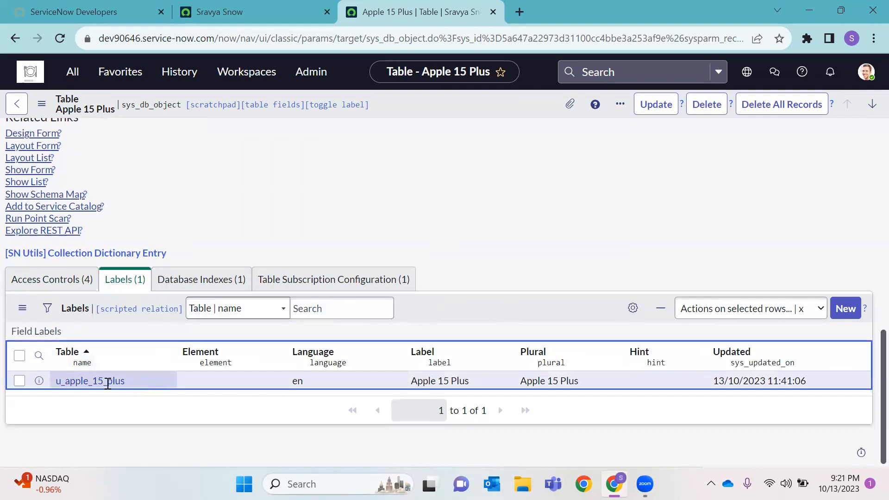
{"action": "double_click", "coordinate": [107, 383]}
{"action": "left_click", "coordinate": [224, 280]}
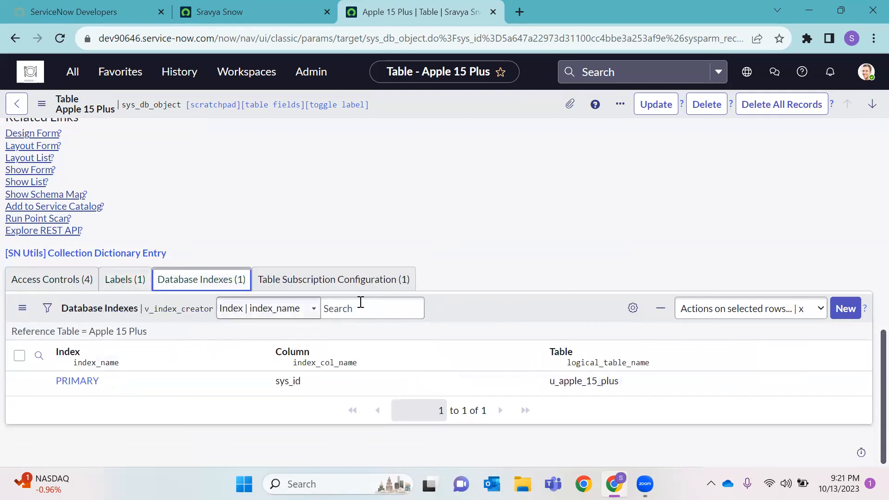
{"action": "double_click", "coordinate": [276, 383]}
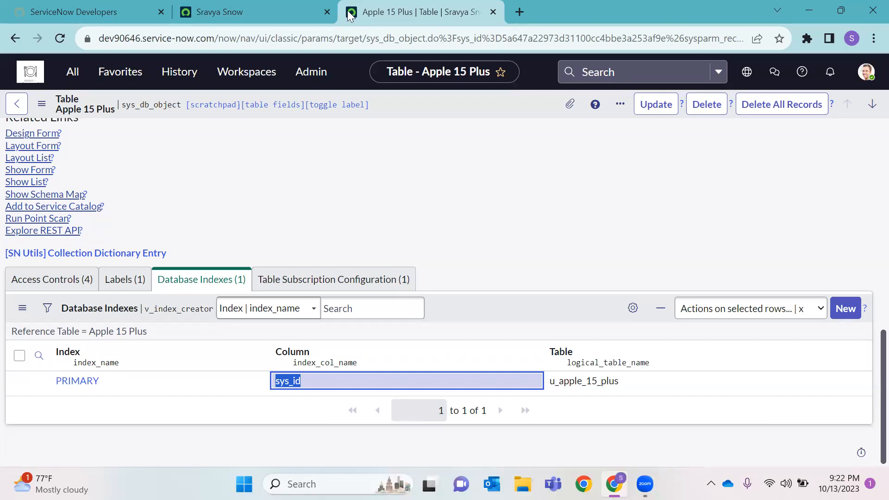
View the Table Subscription Configuration with model Not applicable, then return to the Columns list
{"action": "left_click", "coordinate": [312, 281]}
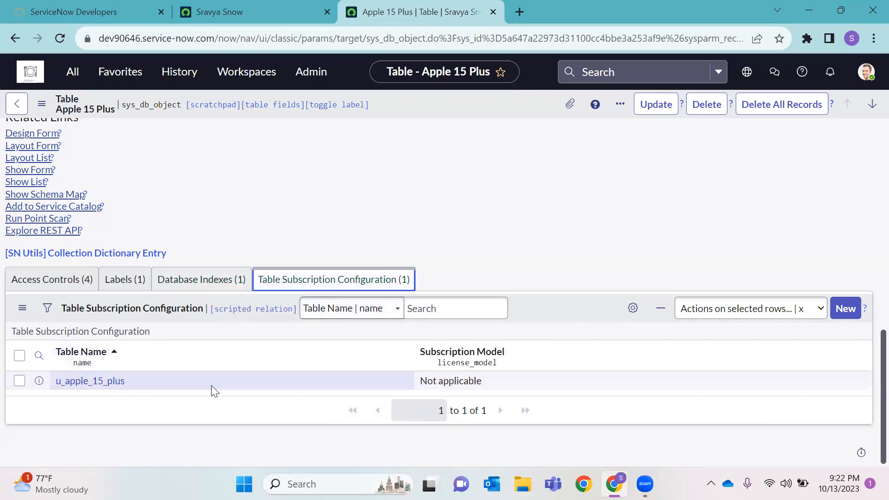
{"action": "left_click_drag", "start_coordinate": [525, 379], "coordinate": [422, 382]}
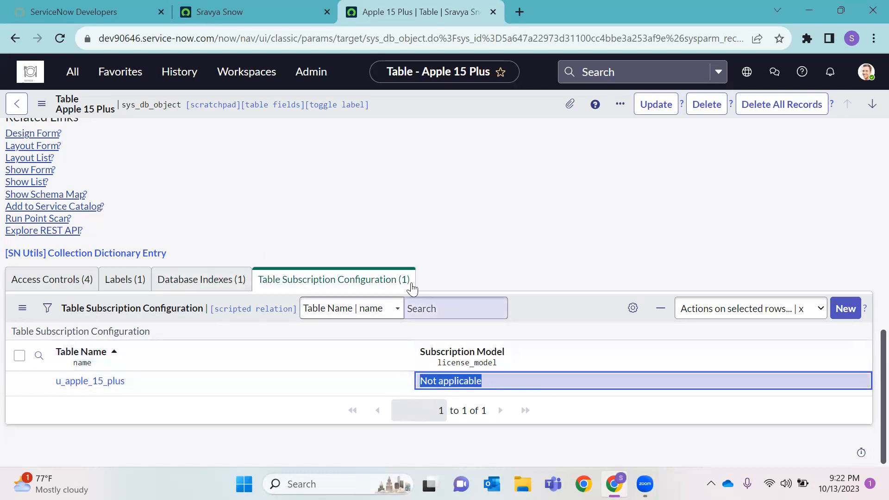
{"action": "scroll", "coordinate": [291, 260], "scroll_direction": "up", "scroll_amount": 6}
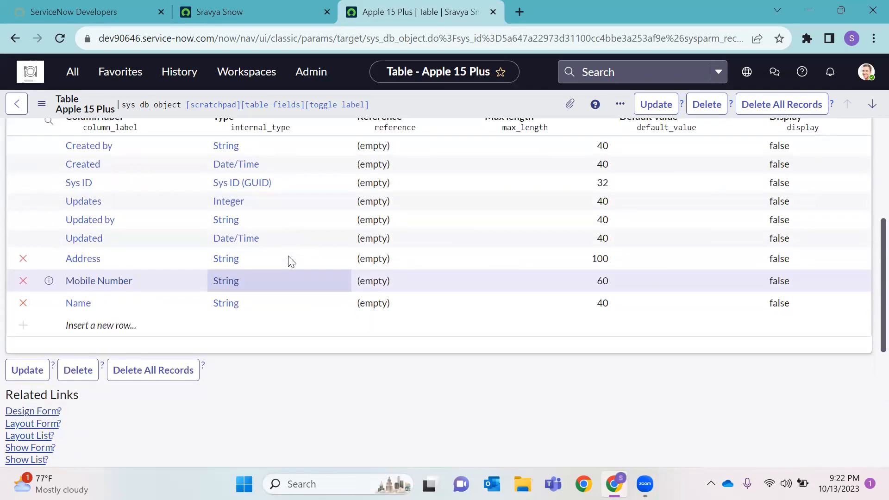
{"action": "scroll", "coordinate": [288, 258], "scroll_direction": "up", "scroll_amount": 3}
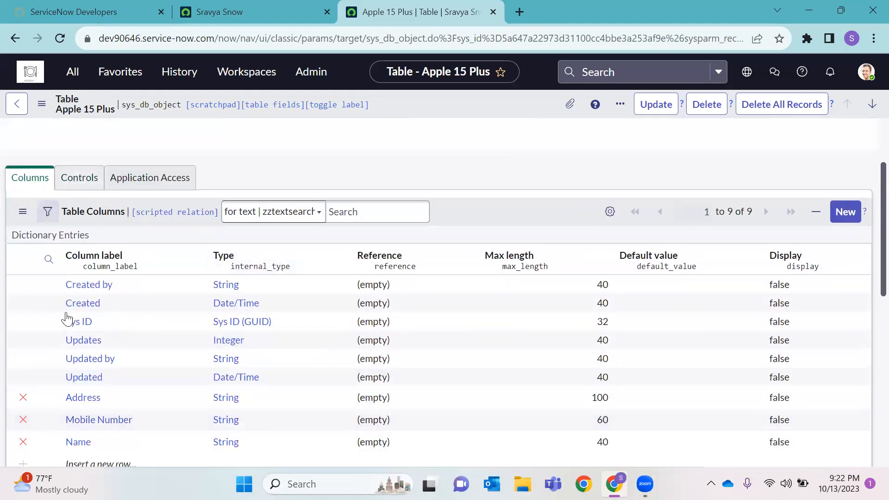
{"action": "scroll", "coordinate": [131, 266], "scroll_direction": "down", "scroll_amount": 3}
{"action": "scroll", "coordinate": [116, 231], "scroll_direction": "up", "scroll_amount": 2}
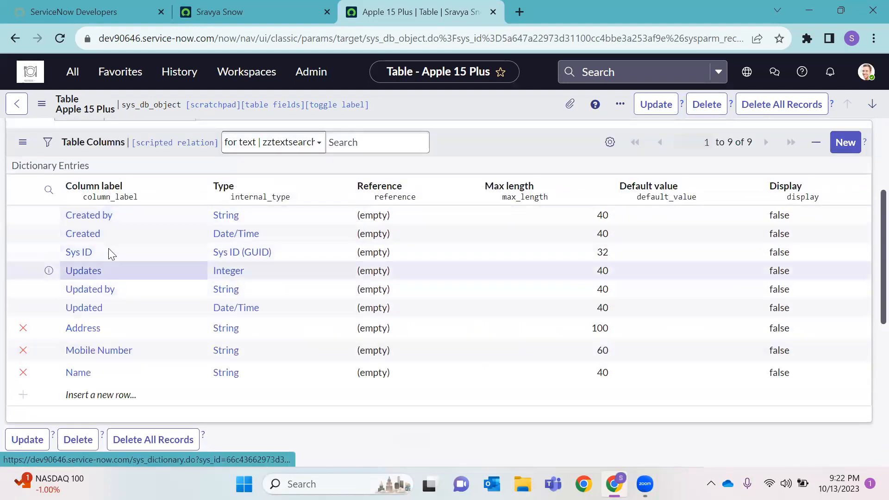
{"action": "scroll", "coordinate": [178, 291], "scroll_direction": "up", "scroll_amount": 3}
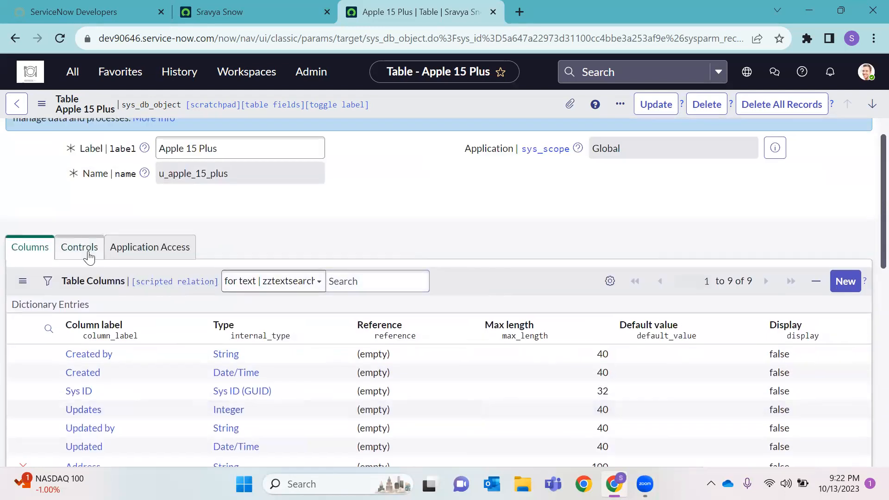
On Controls, enable Extensible, Live feed and Auto-number (prefix APP, start 1000, 7 digits)
{"action": "left_click", "coordinate": [84, 250]}
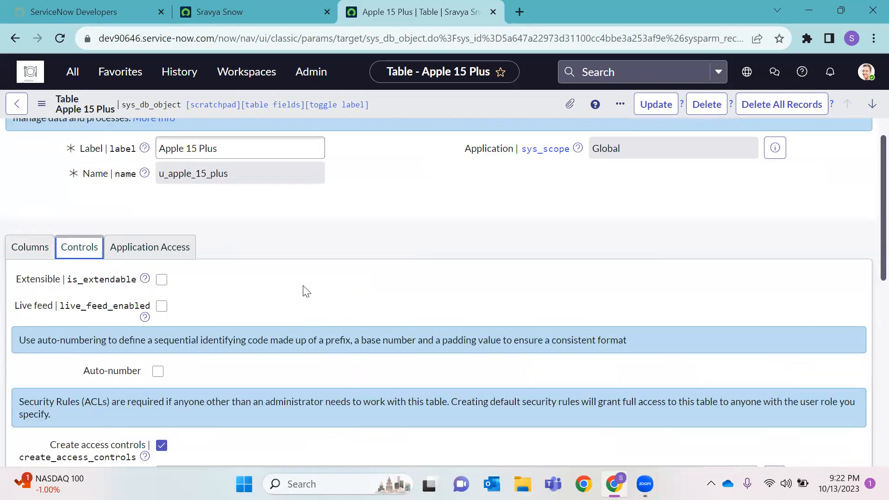
{"action": "left_click", "coordinate": [162, 279]}
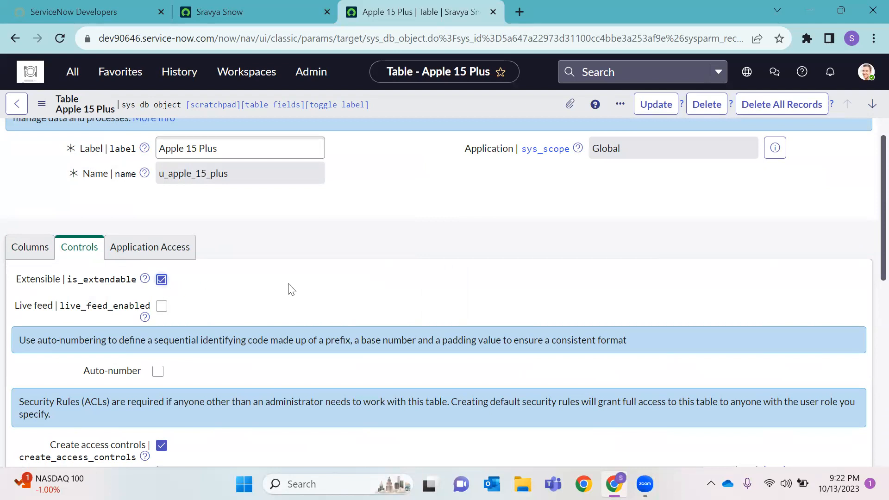
{"action": "left_click", "coordinate": [163, 307]}
{"action": "left_click", "coordinate": [158, 371]}
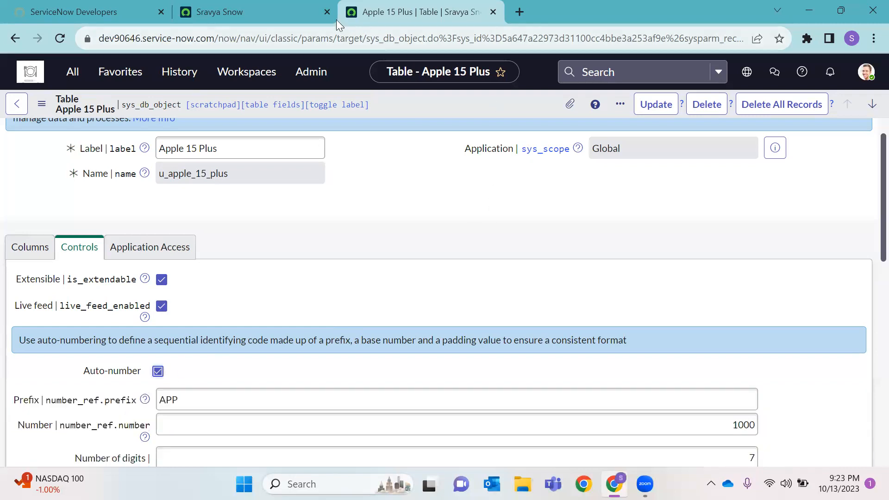
Open a blank incident form via Incident.FORM to inspect its auto-generated number
{"action": "key", "text": "ctrl+Page_Up"}
{"action": "left_click", "coordinate": [72, 71]}
{"action": "key", "text": "BackSpace"}
{"action": "type", "text": "Inciden"}
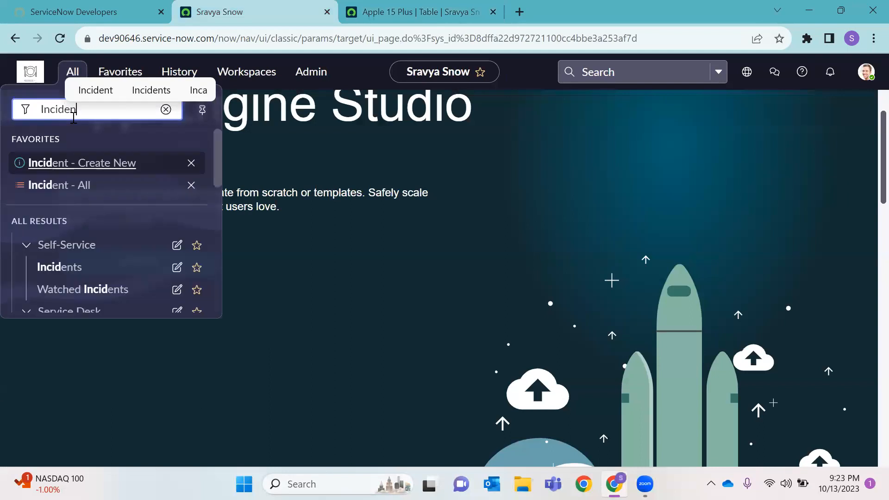
{"action": "type", "text": "t.FORM"}
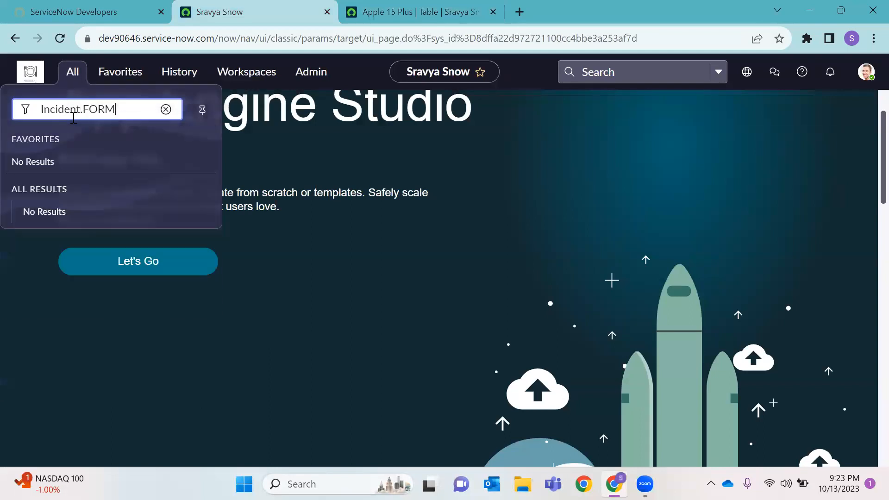
{"action": "key", "text": "Return"}
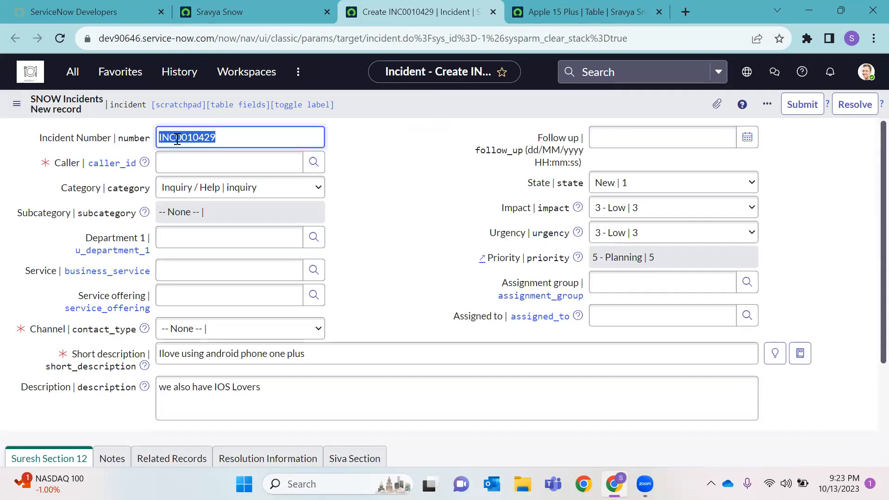
{"action": "double_click", "coordinate": [176, 139]}
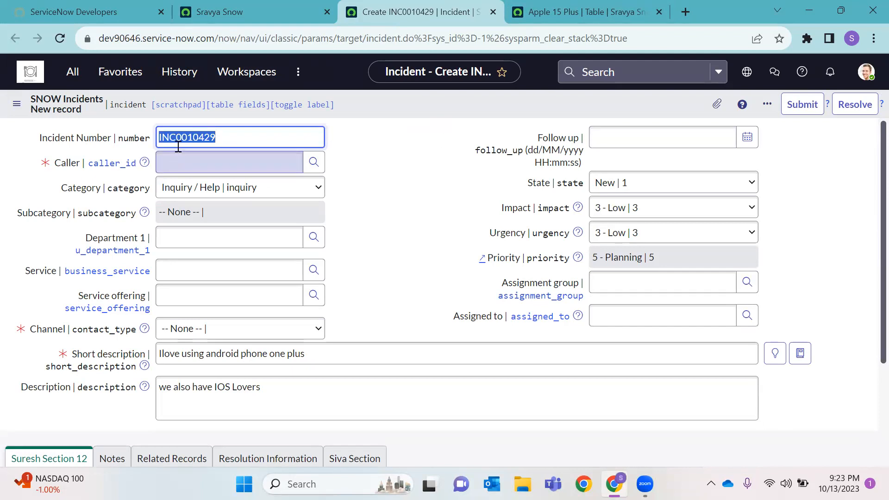
{"action": "key", "text": "Tab"}
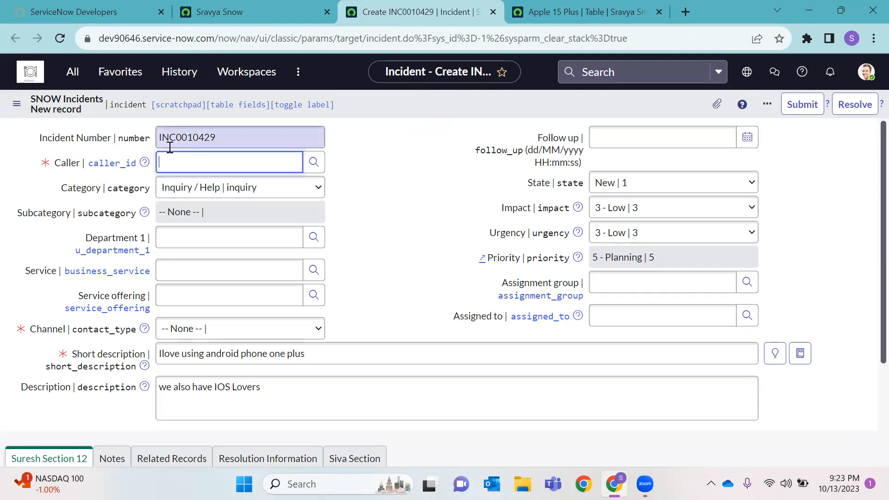
{"action": "left_click", "coordinate": [177, 138]}
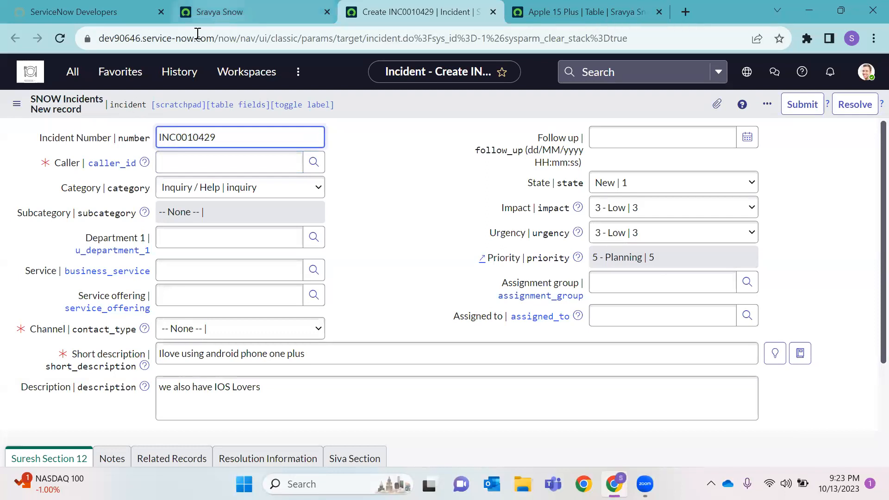
Open the Problem records list via Problem.LIST
{"action": "left_click", "coordinate": [214, 18]}
{"action": "left_click", "coordinate": [79, 76]}
{"action": "type", "text": "Pr"}
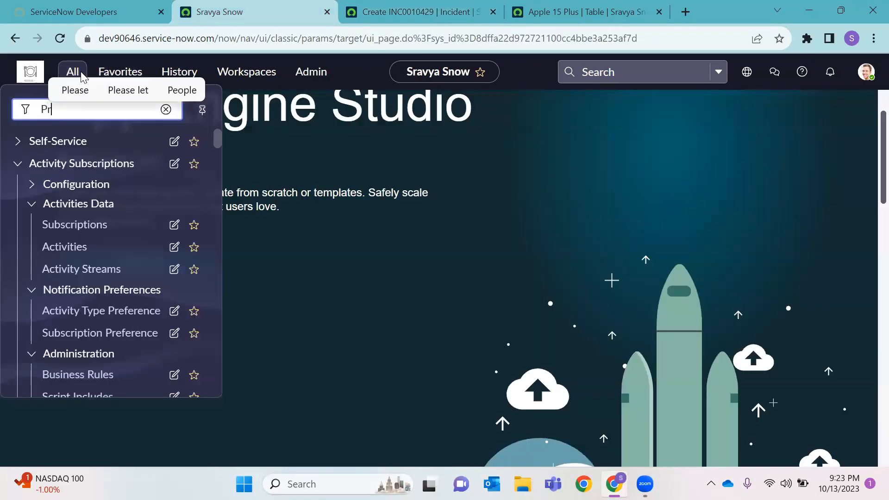
{"action": "type", "text": "oblem.LIST"}
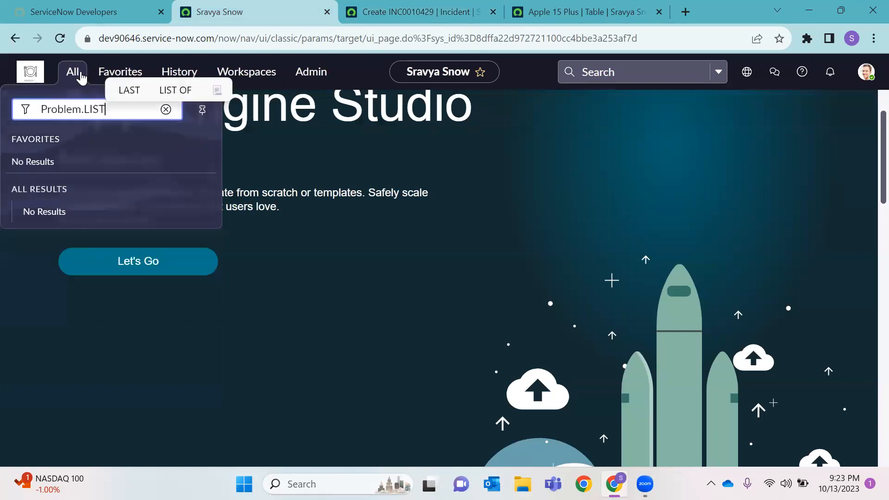
{"action": "key", "text": "Return"}
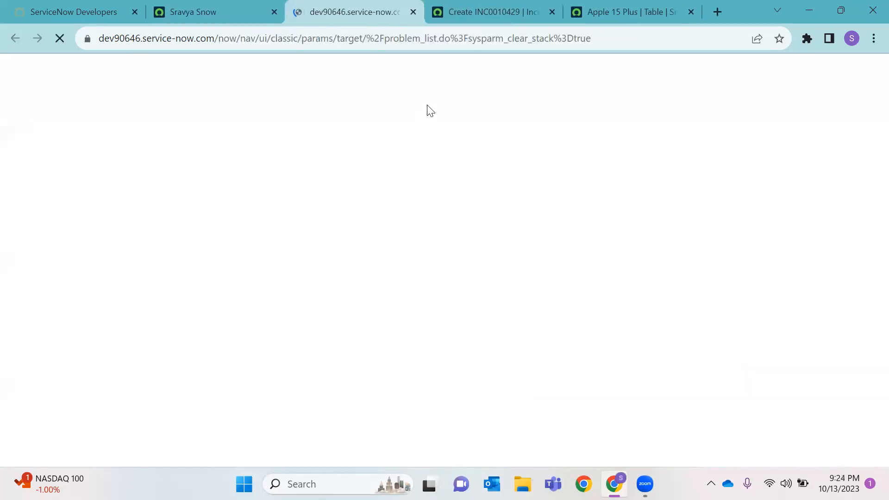
{"action": "left_click", "coordinate": [74, 74]}
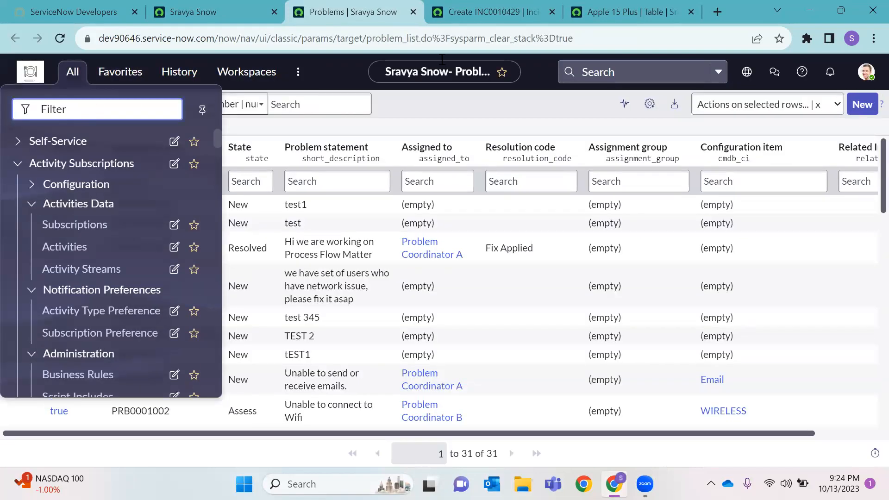
{"action": "left_click", "coordinate": [420, 107]}
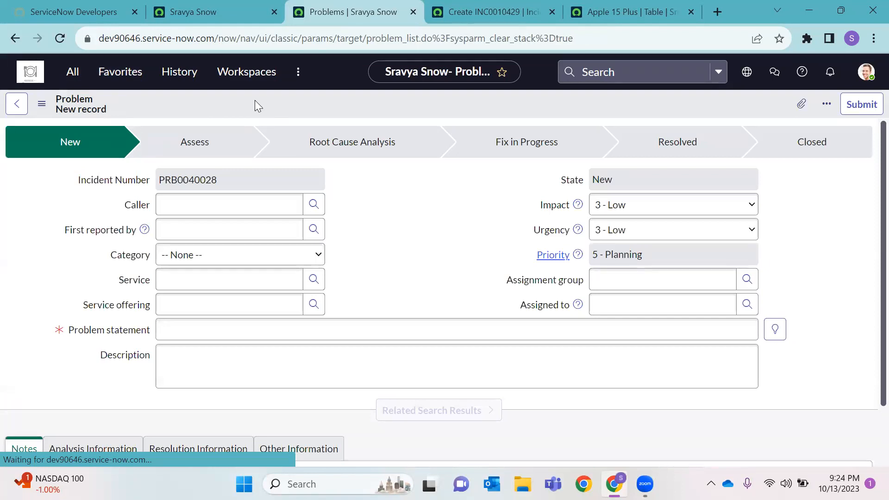
Change the auto-number prefix from APP to APR and set the number of digits to 9
{"action": "left_click", "coordinate": [602, 13]}
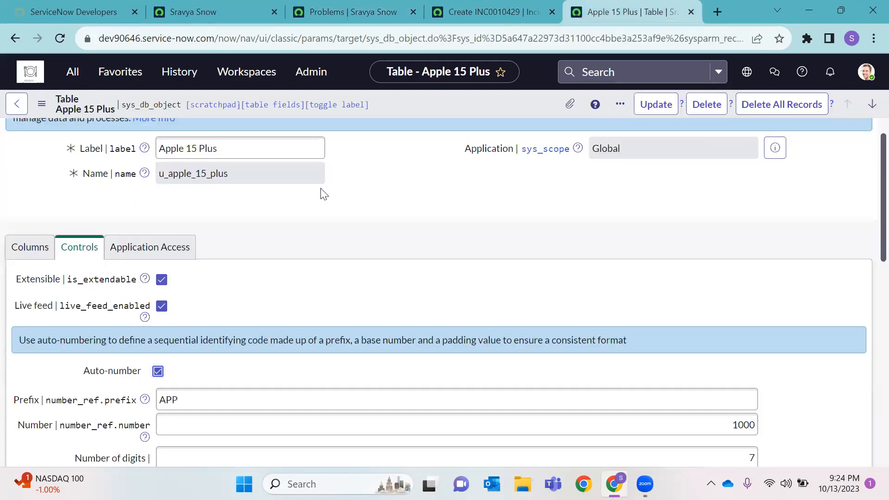
{"action": "scroll", "coordinate": [291, 247], "scroll_direction": "down", "scroll_amount": 1}
{"action": "scroll", "coordinate": [291, 252], "scroll_direction": "down", "scroll_amount": 1}
{"action": "left_click", "coordinate": [162, 261]}
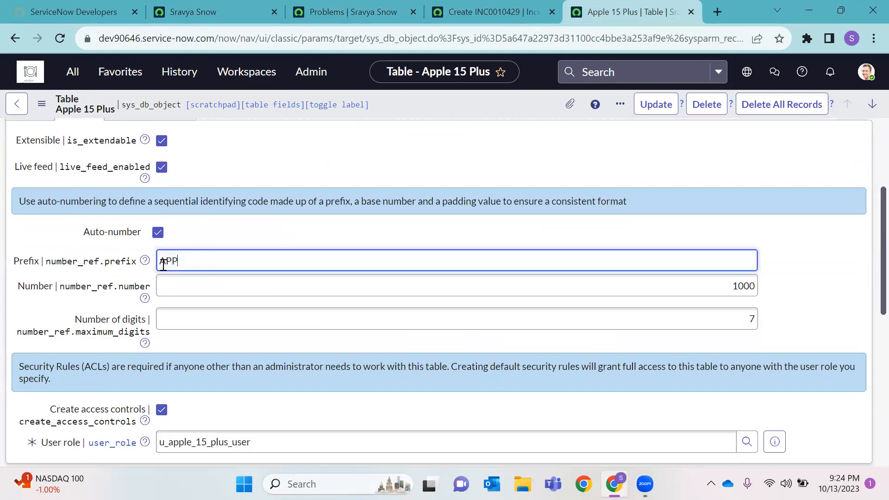
{"action": "key", "text": "BackSpace"}
{"action": "key", "text": "BackSpace"}
{"action": "type", "text": "AP"}
{"action": "key", "text": "BackSpace"}
{"action": "key", "text": "BackSpace"}
{"action": "type", "text": "PR"}
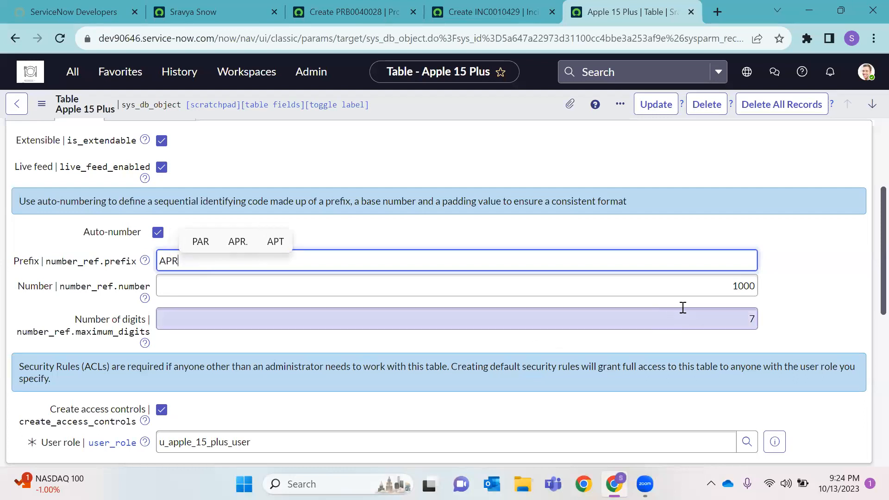
{"action": "double_click", "coordinate": [753, 286]}
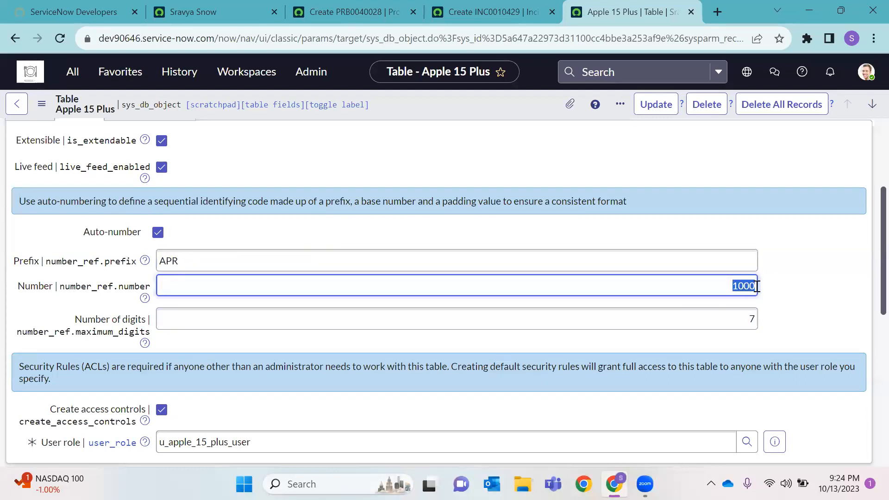
{"action": "left_click", "coordinate": [753, 319]}
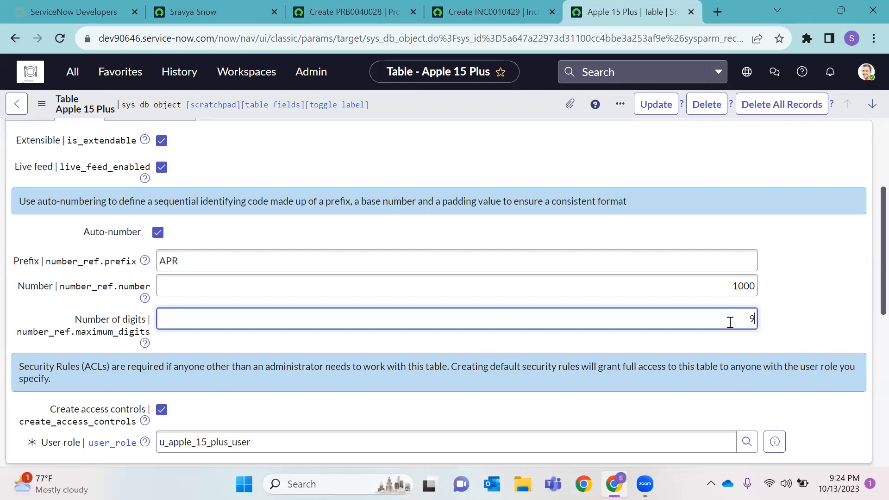
Review the user role setting and show the table's Application Access settings
{"action": "scroll", "coordinate": [692, 308], "scroll_direction": "down", "scroll_amount": 2}
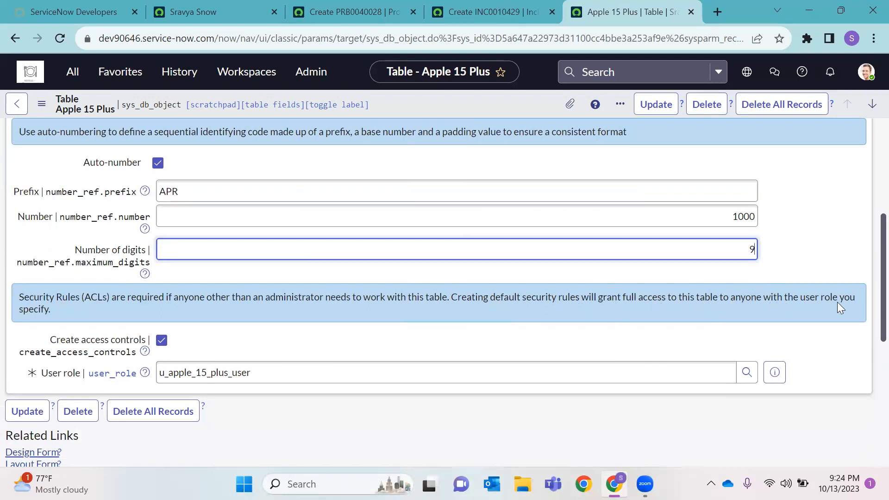
{"action": "left_click", "coordinate": [277, 366]}
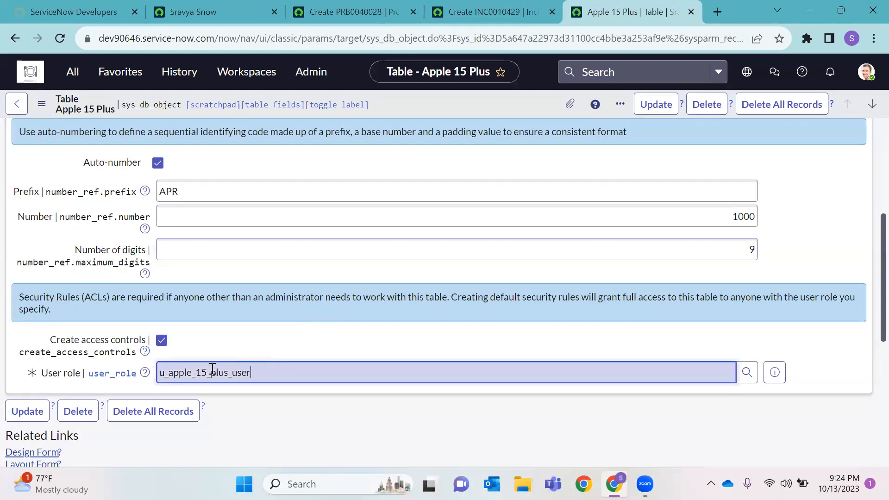
{"action": "left_click_drag", "start_coordinate": [160, 373], "coordinate": [255, 373]}
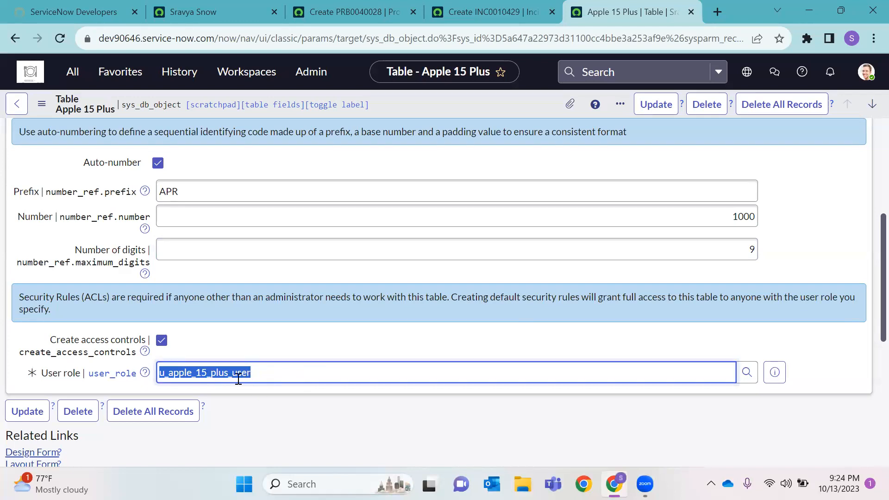
{"action": "scroll", "coordinate": [340, 292], "scroll_direction": "down", "scroll_amount": 3}
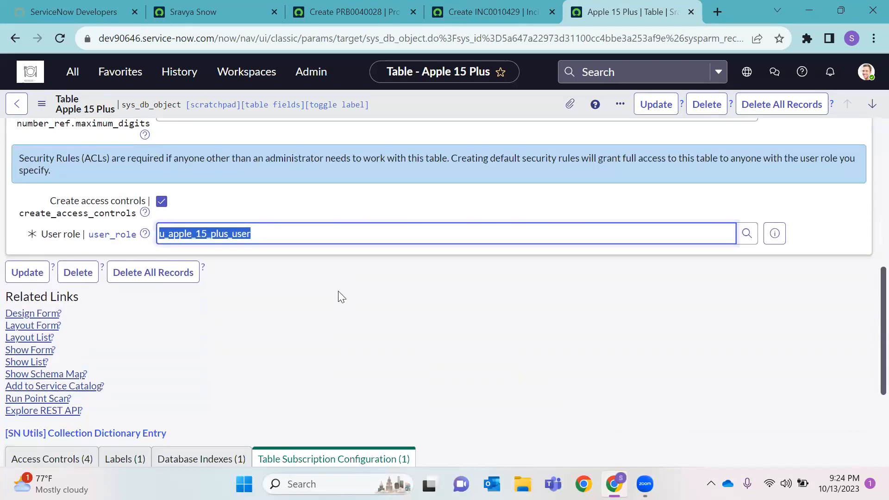
{"action": "scroll", "coordinate": [342, 296], "scroll_direction": "up", "scroll_amount": 1}
{"action": "scroll", "coordinate": [342, 297], "scroll_direction": "down", "scroll_amount": 4}
{"action": "scroll", "coordinate": [341, 296], "scroll_direction": "up", "scroll_amount": 3}
{"action": "scroll", "coordinate": [338, 296], "scroll_direction": "down", "scroll_amount": 1}
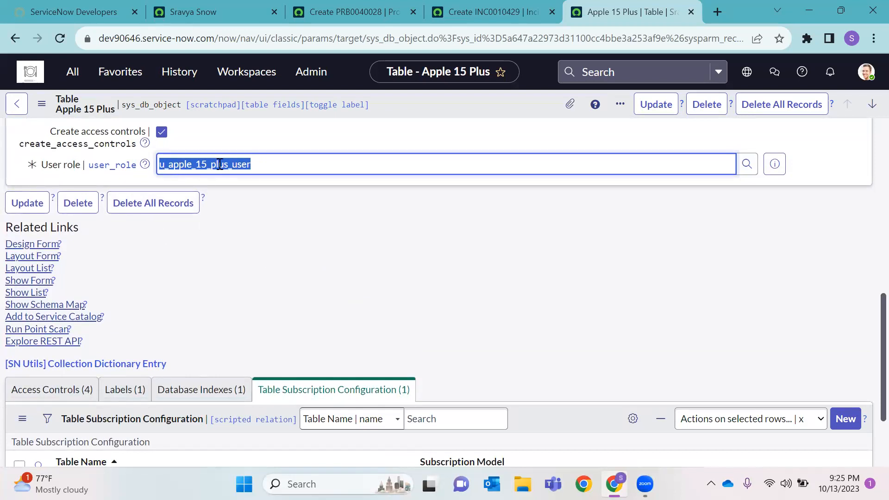
{"action": "scroll", "coordinate": [357, 206], "scroll_direction": "up", "scroll_amount": 1}
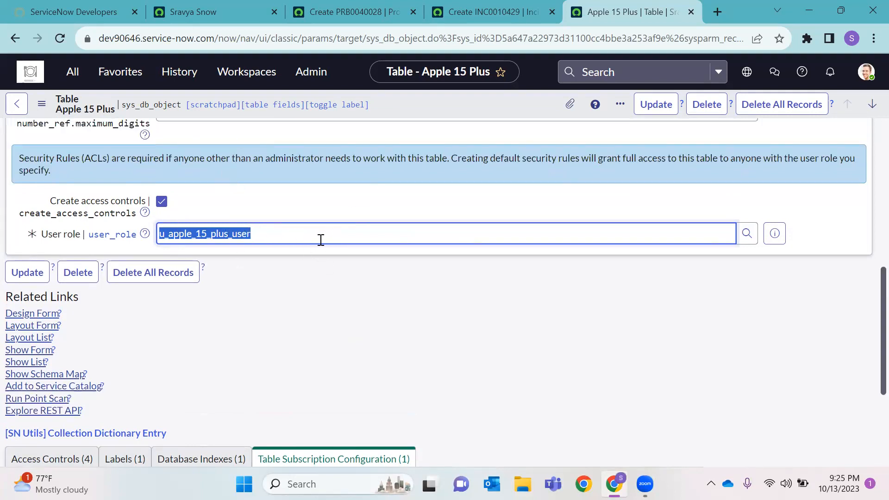
{"action": "left_click", "coordinate": [266, 241]}
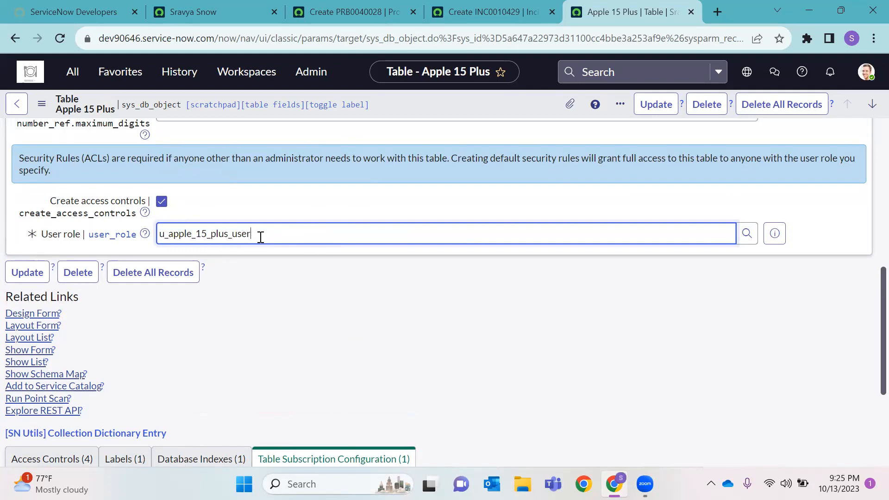
{"action": "scroll", "coordinate": [264, 229], "scroll_direction": "up", "scroll_amount": 8}
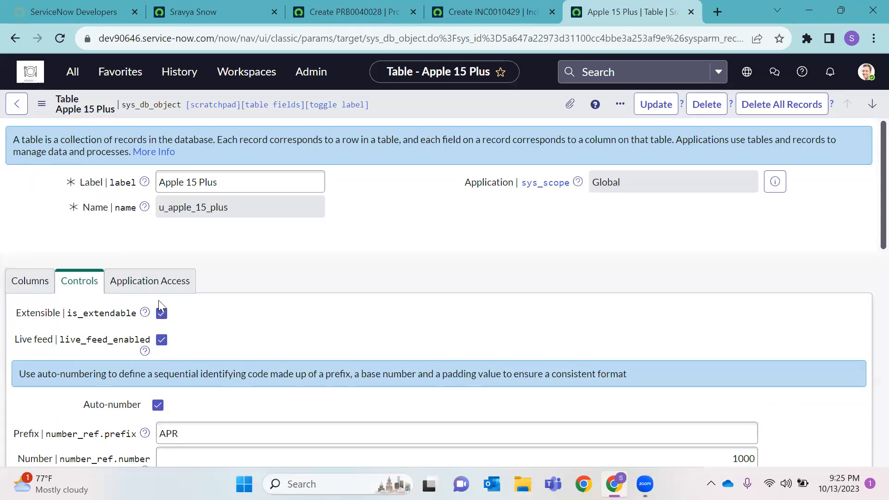
{"action": "left_click", "coordinate": [173, 286]}
Keep 'All application scopes' and tick Can create, Can update, Can delete and Allow configuration
{"action": "scroll", "coordinate": [266, 346], "scroll_direction": "down", "scroll_amount": 2}
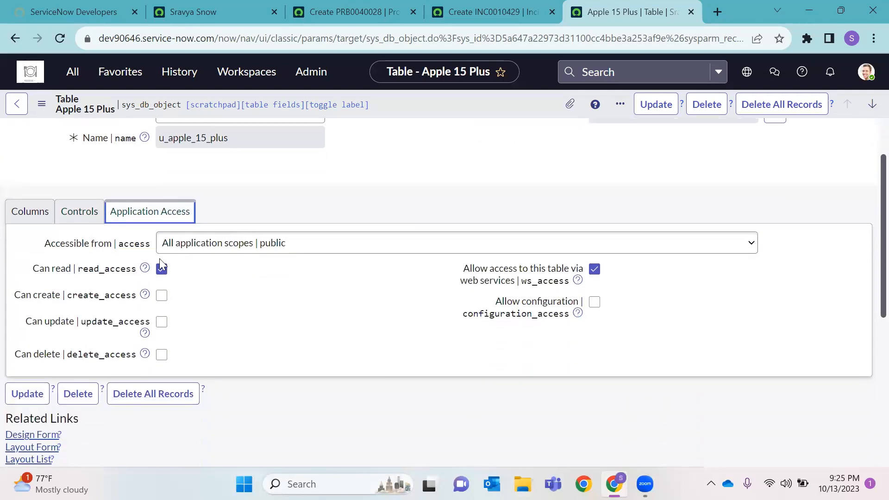
{"action": "left_click", "coordinate": [274, 254]}
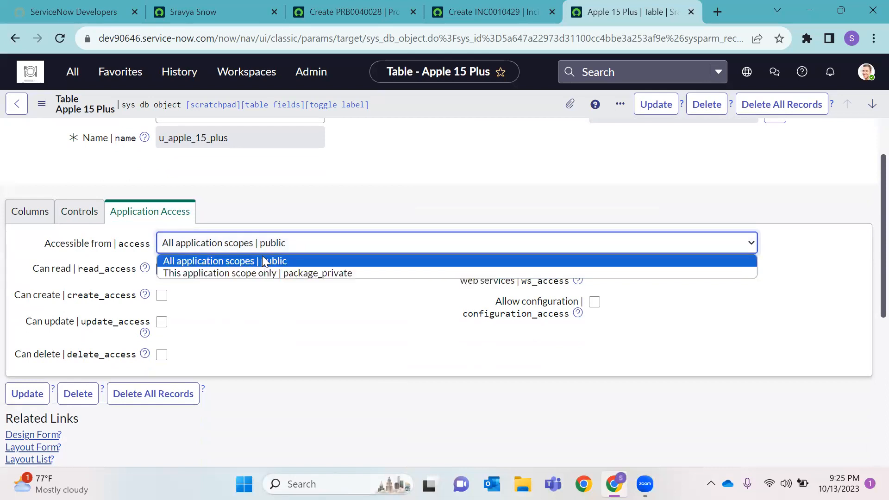
{"action": "left_click", "coordinate": [263, 260]}
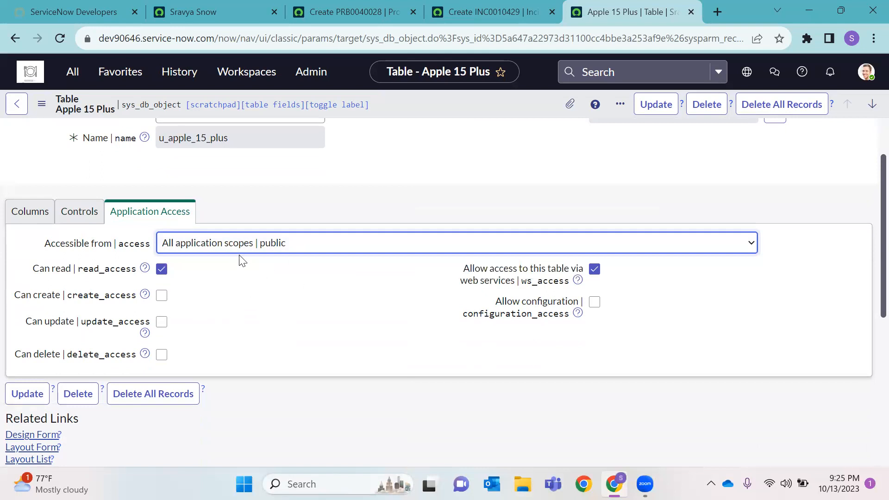
{"action": "left_click", "coordinate": [163, 355]}
{"action": "left_click", "coordinate": [162, 322]}
{"action": "left_click", "coordinate": [162, 296]}
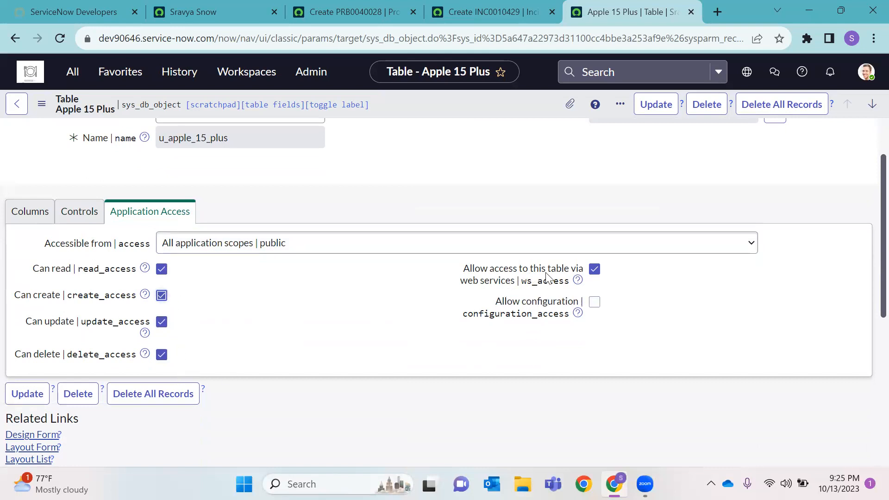
{"action": "double_click", "coordinate": [496, 282]}
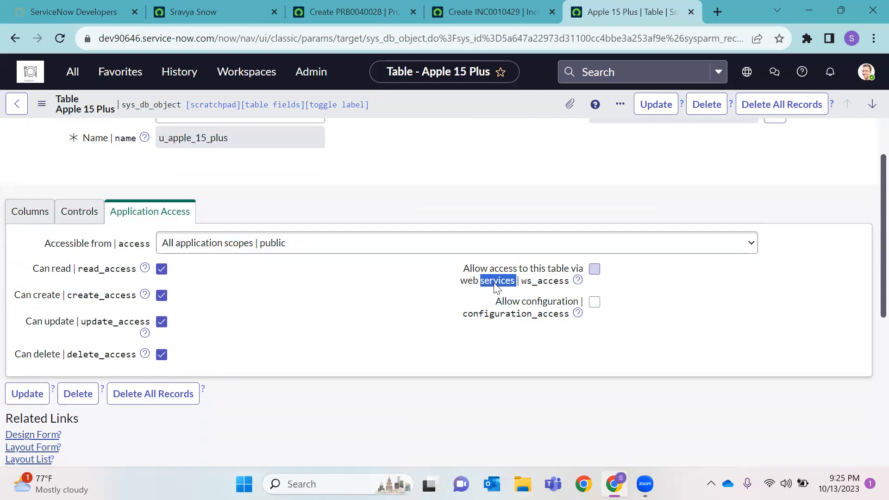
{"action": "left_click", "coordinate": [562, 192]}
{"action": "left_click", "coordinate": [555, 331]}
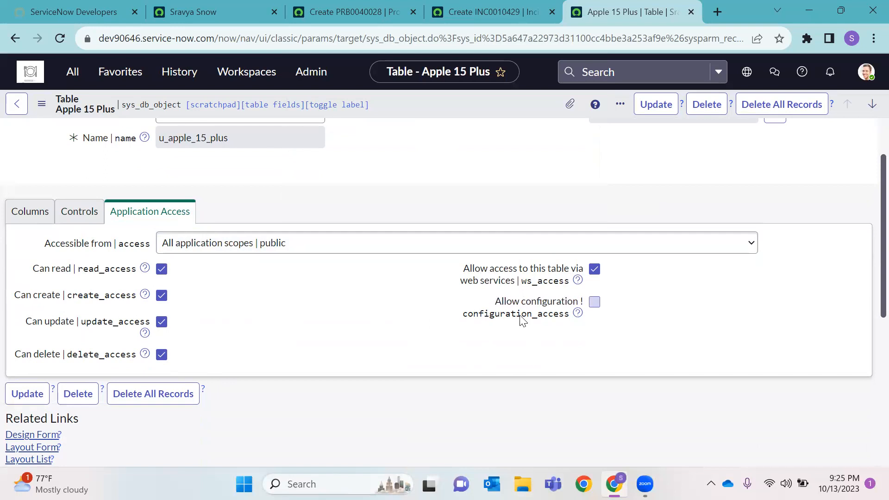
{"action": "left_click", "coordinate": [594, 305]}
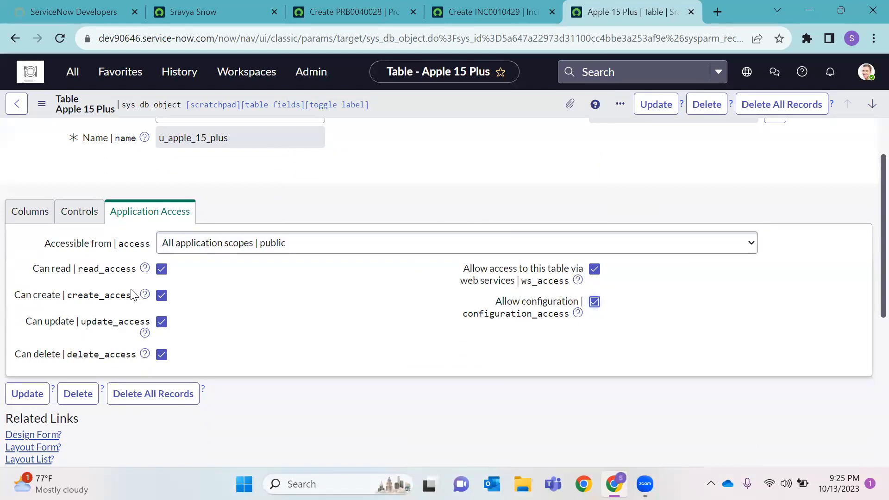
Save the Apple 15 Plus table from the form header menu, then close the 'Create INC0010429' tab
{"action": "right_click", "coordinate": [453, 100]}
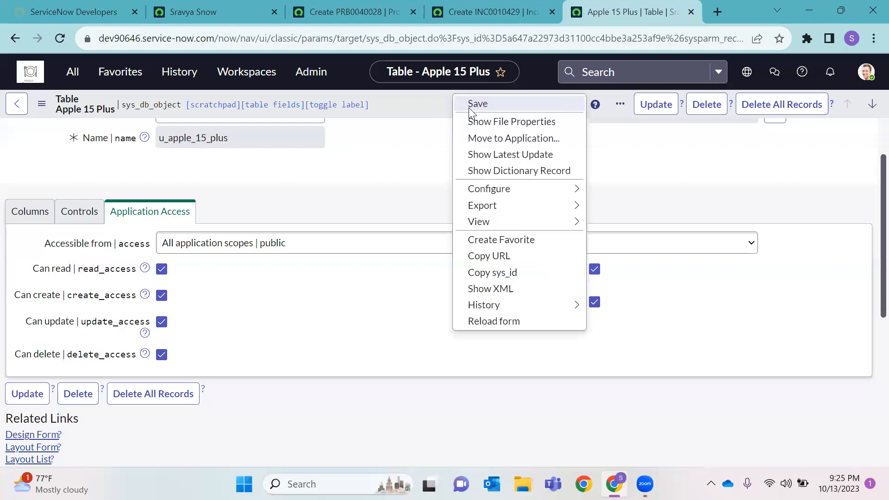
{"action": "left_click", "coordinate": [473, 104]}
{"action": "scroll", "coordinate": [440, 213], "scroll_direction": "down", "scroll_amount": 6}
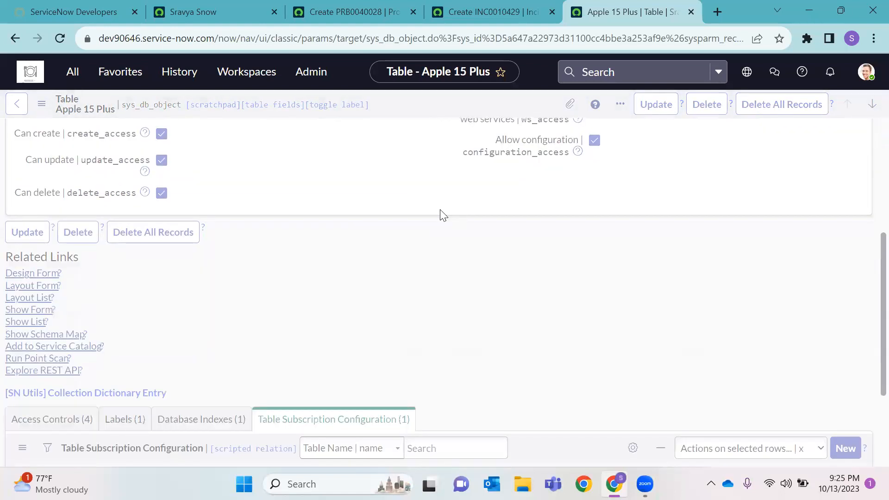
{"action": "scroll", "coordinate": [412, 246], "scroll_direction": "up", "scroll_amount": 10}
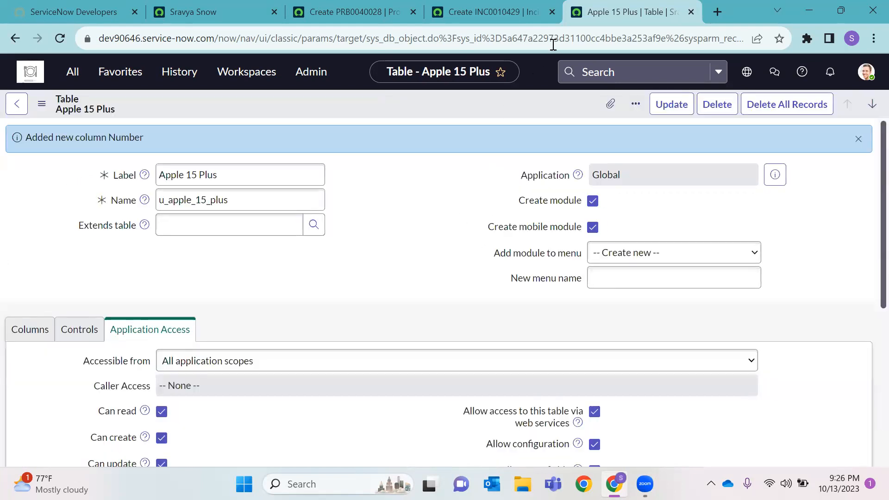
{"action": "left_click", "coordinate": [552, 11]}
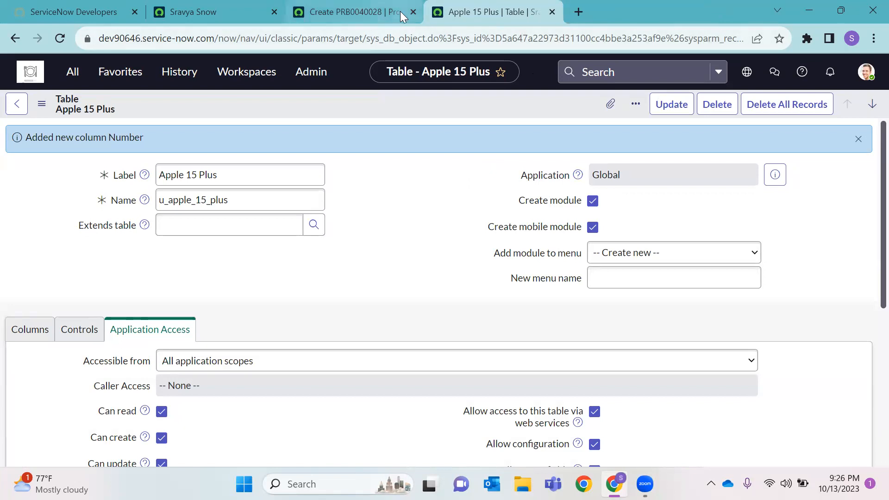
Close the 'Create PRB0040028' tab and open the incident list by filtering the navigator for Incident.LIST
{"action": "left_click", "coordinate": [413, 12]}
{"action": "left_click", "coordinate": [203, 13]}
{"action": "left_click", "coordinate": [75, 74]}
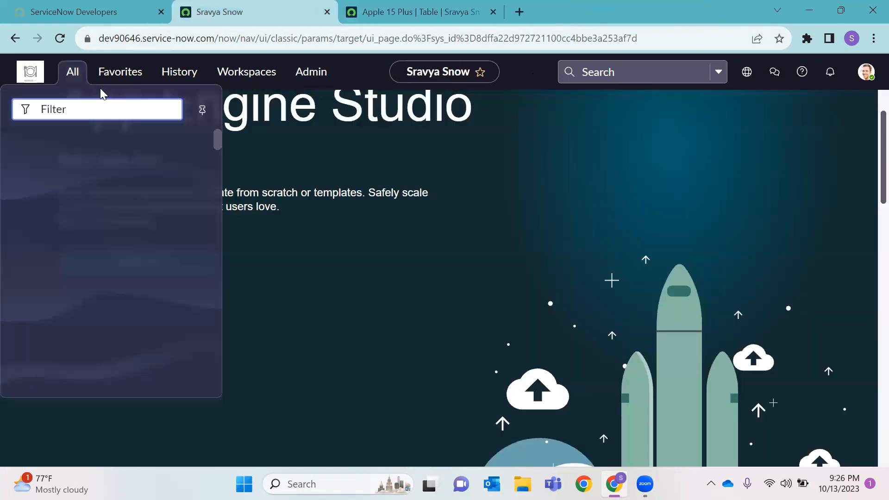
{"action": "type", "text": "Incide"}
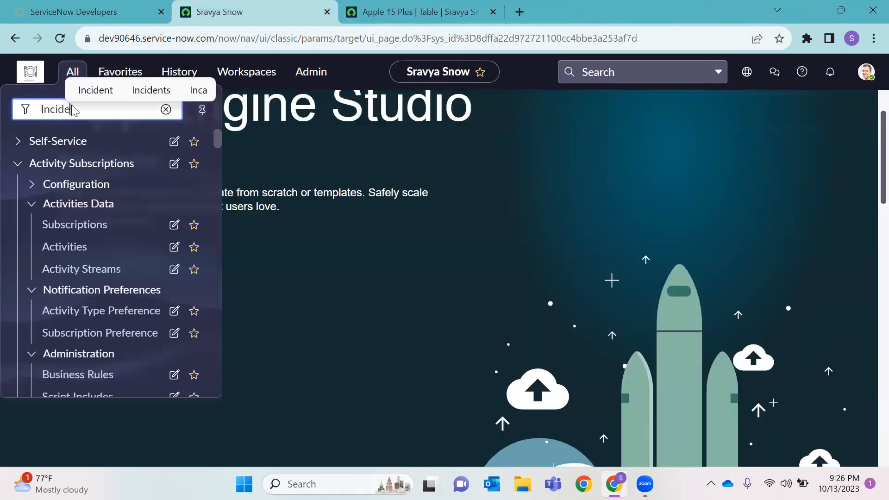
{"action": "type", "text": "nt.LIST"}
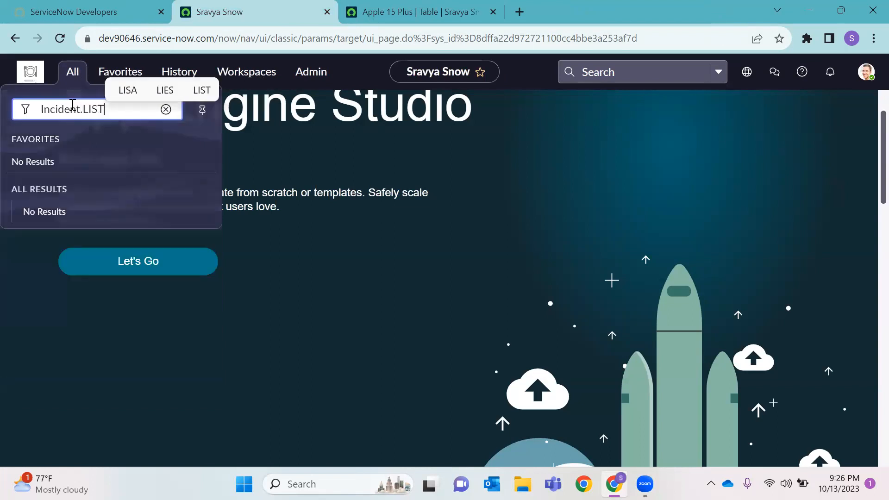
{"action": "key", "text": "Return"}
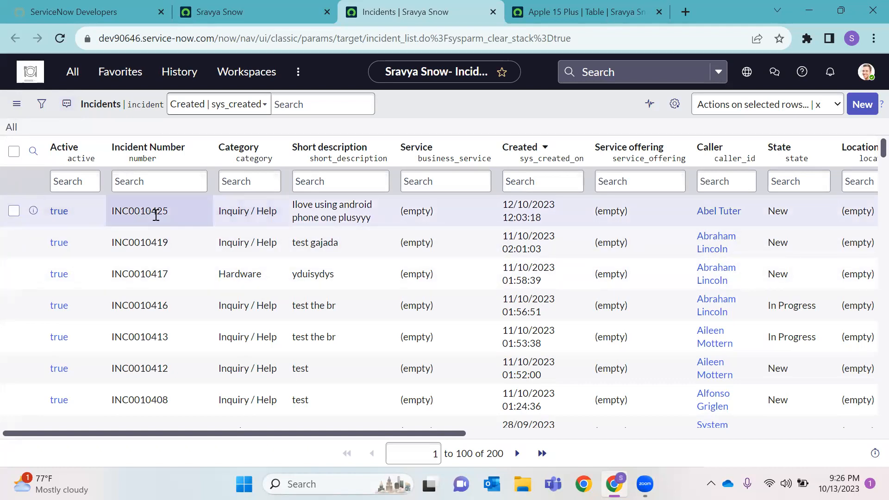
Open incident INC0010425 in a new tab and delete it, confirming the prompt
{"action": "right_click", "coordinate": [33, 210]}
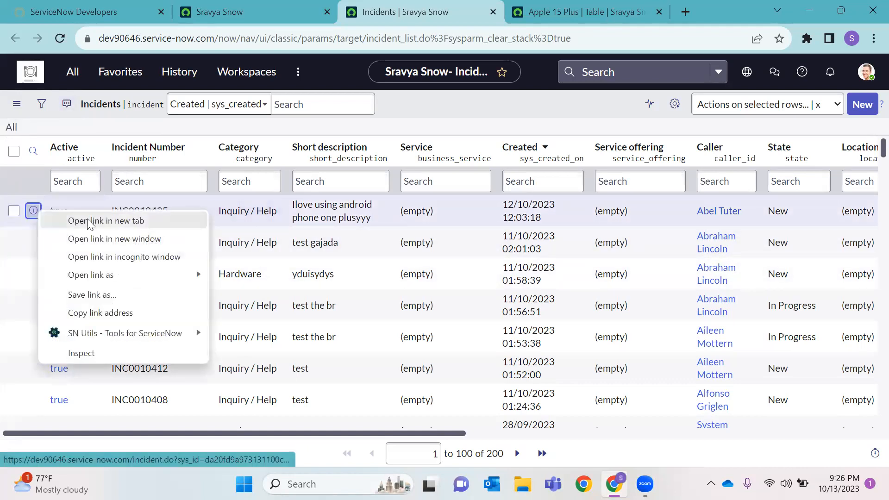
{"action": "left_click", "coordinate": [51, 219]}
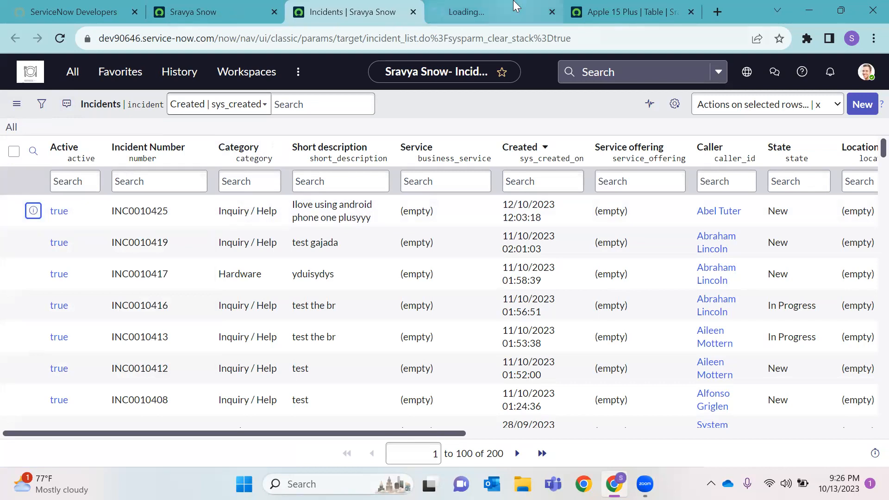
{"action": "left_click", "coordinate": [480, 17]}
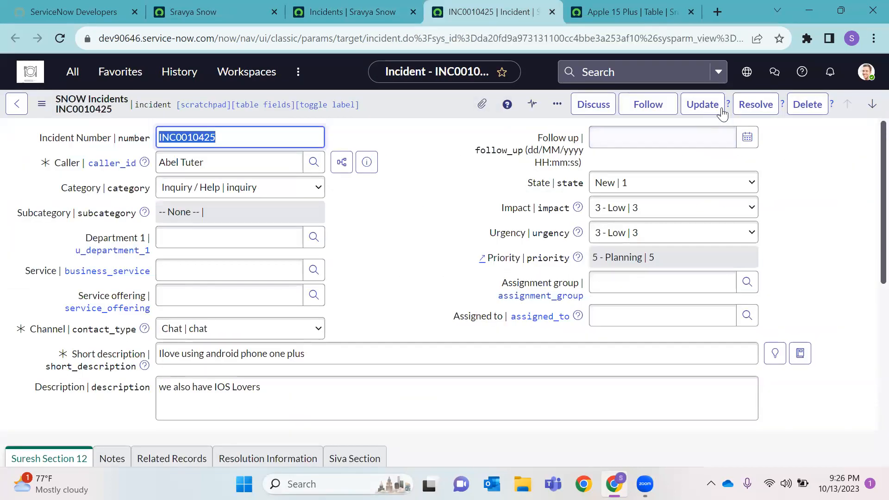
{"action": "left_click", "coordinate": [807, 105]}
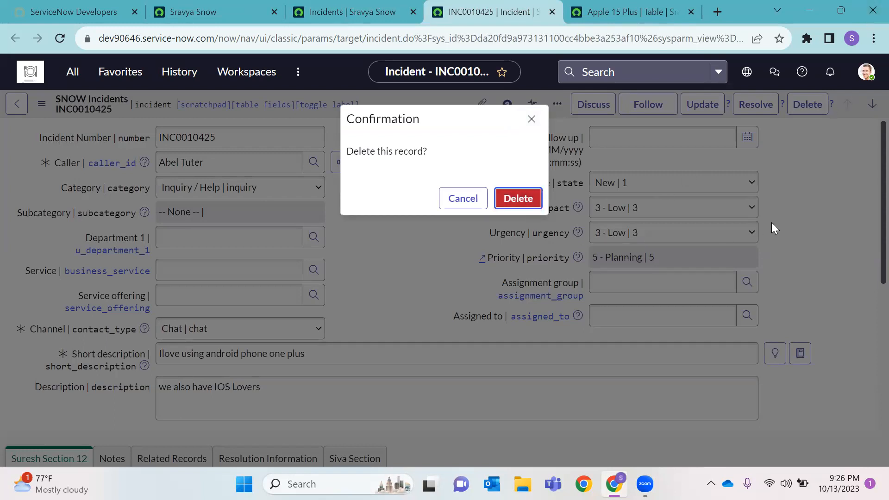
{"action": "key", "text": "Return"}
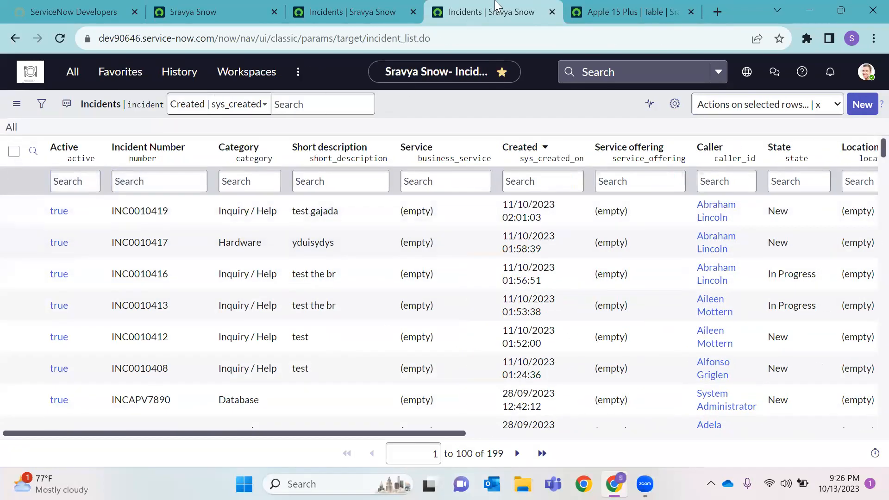
Copy INC0010419 into a new Notepad note
{"action": "left_click_drag", "start_coordinate": [190, 226], "coordinate": [111, 221]}
{"action": "key", "text": "ctrl+c"}
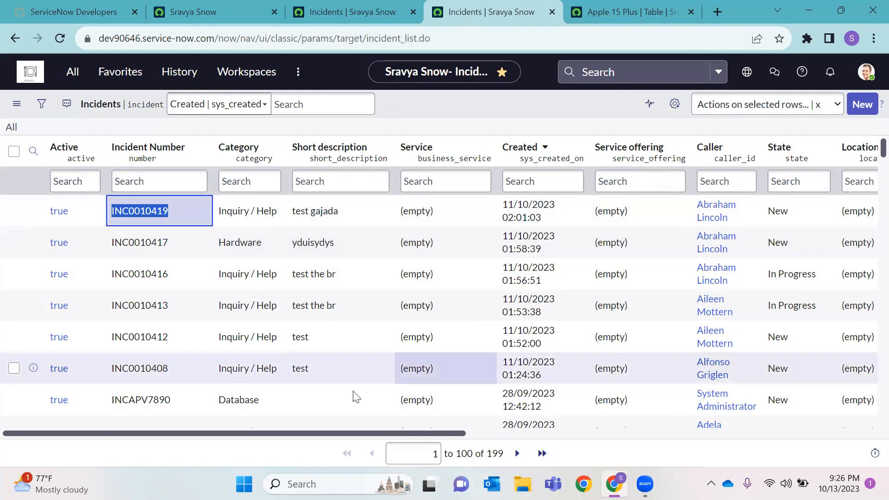
{"action": "left_click", "coordinate": [371, 484]}
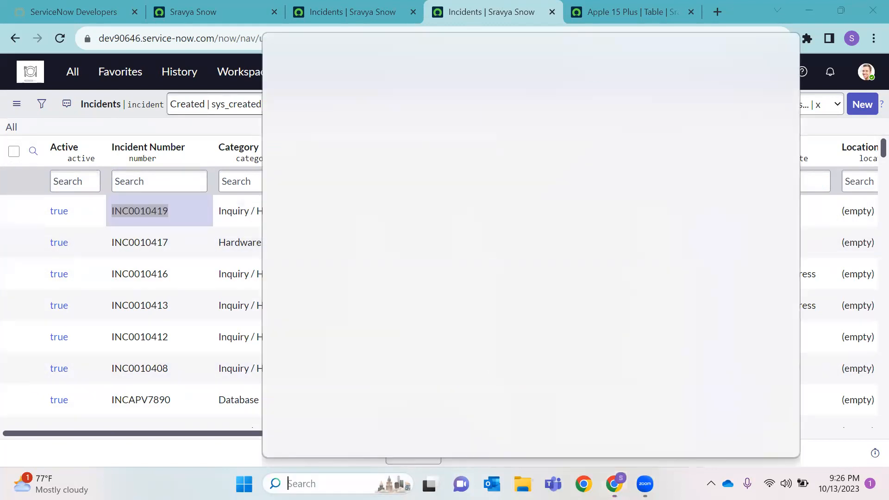
{"action": "type", "text": "note"}
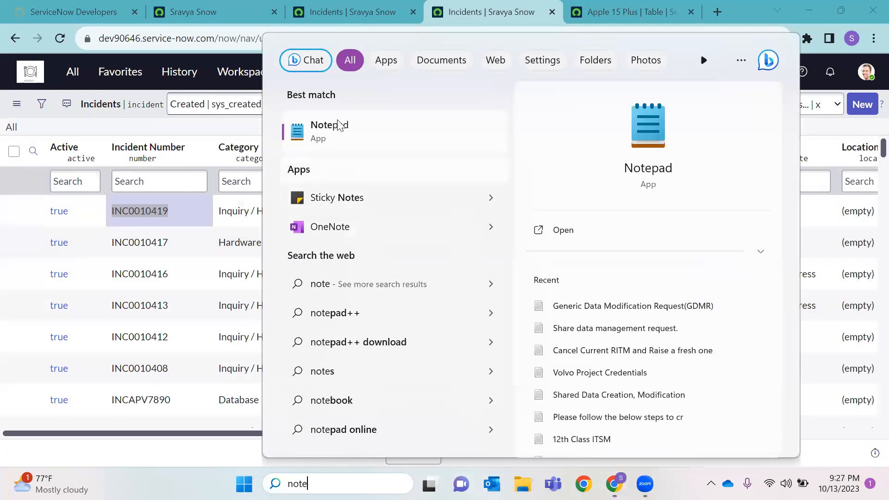
{"action": "key", "text": "Escape"}
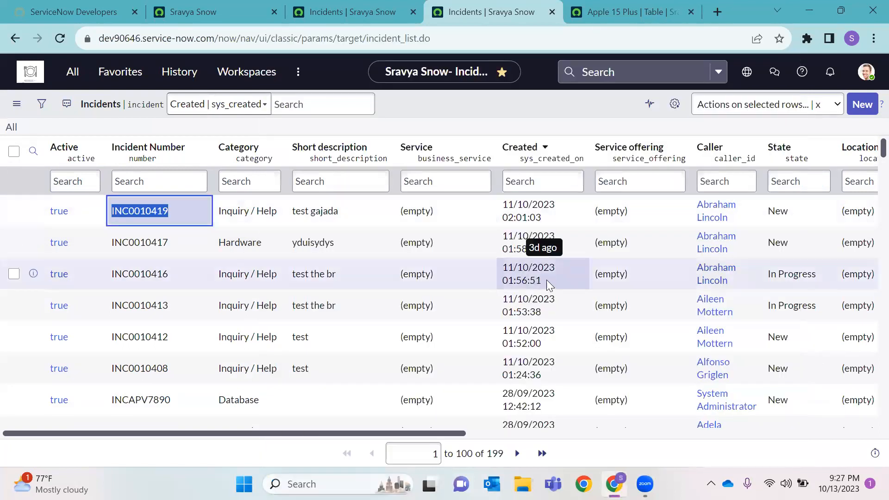
{"action": "key", "text": "ctrl+v"}
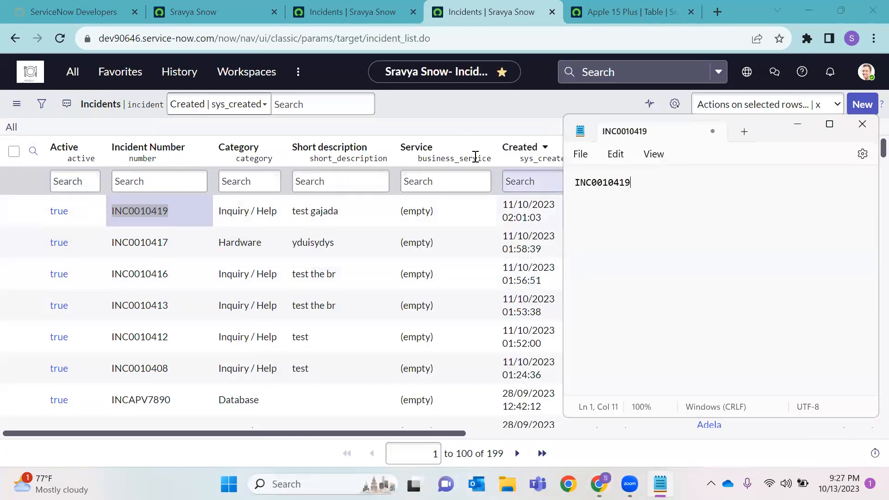
Tick INC0010419 and INC0010417, and add INC0010417 and '*425' to the note
{"action": "left_click", "coordinate": [435, 132]}
{"action": "left_click", "coordinate": [13, 211]}
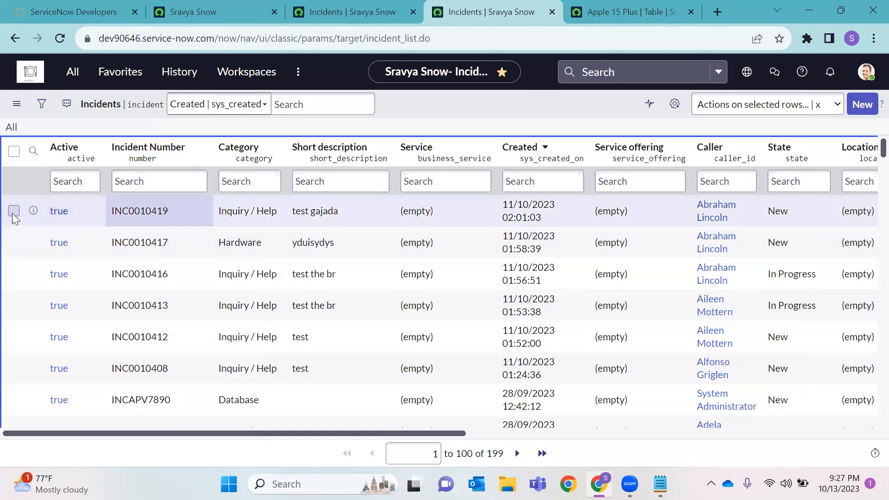
{"action": "left_click", "coordinate": [13, 242]}
{"action": "left_click_drag", "start_coordinate": [189, 242], "coordinate": [110, 243]}
{"action": "key", "text": "ctrl+c"}
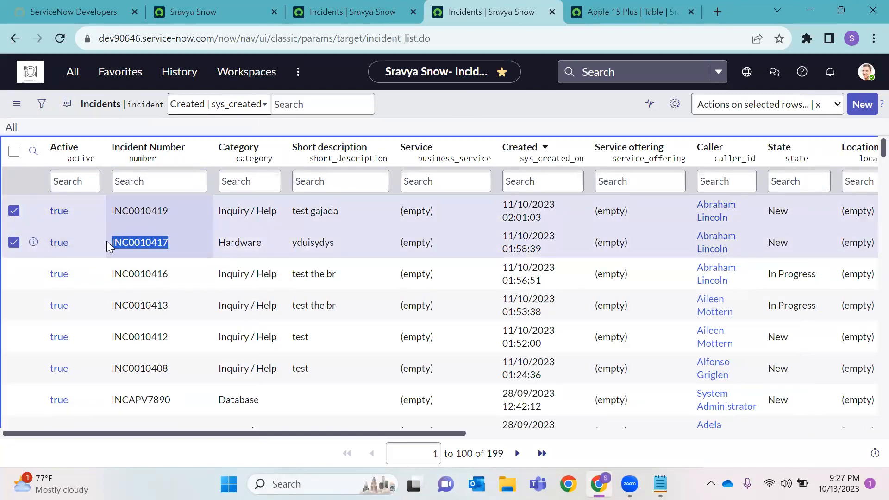
{"action": "left_click", "coordinate": [661, 484]}
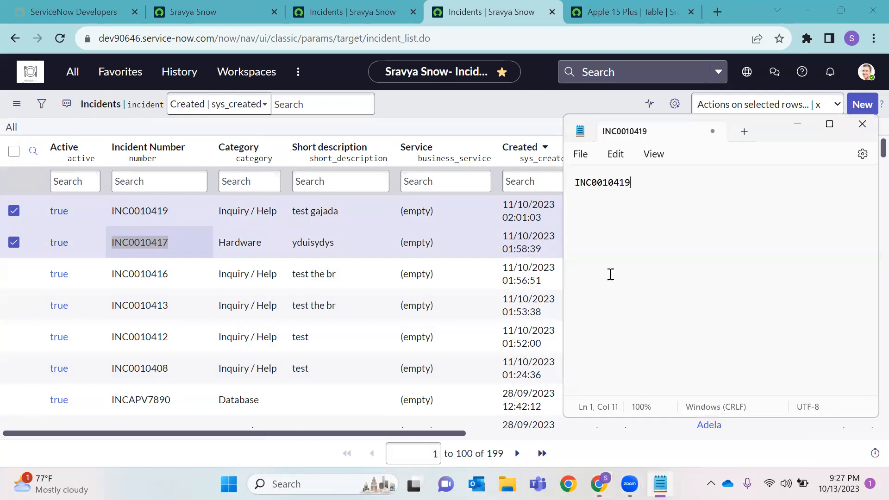
{"action": "key", "text": "Return"}
{"action": "key", "text": "ctrl+v"}
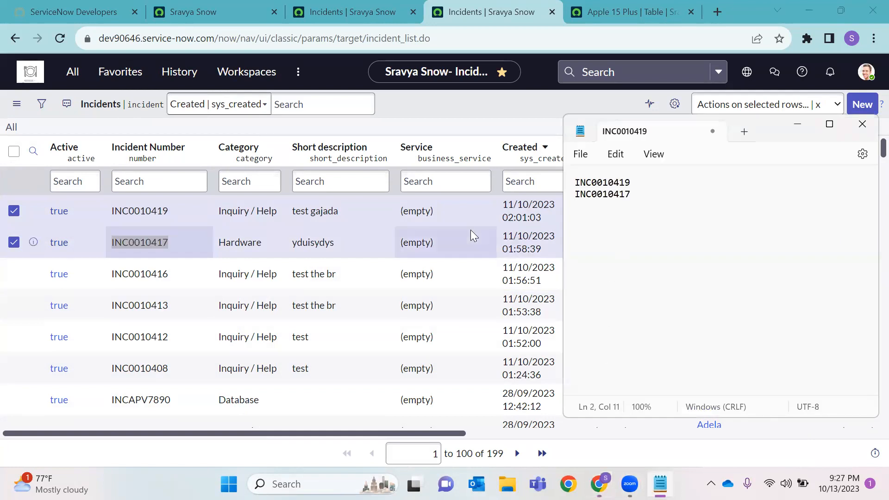
{"action": "type", "text": "*425"}
Reset the list selection so only INC0010419 and INC0010417 are ticked
{"action": "left_click", "coordinate": [401, 131]}
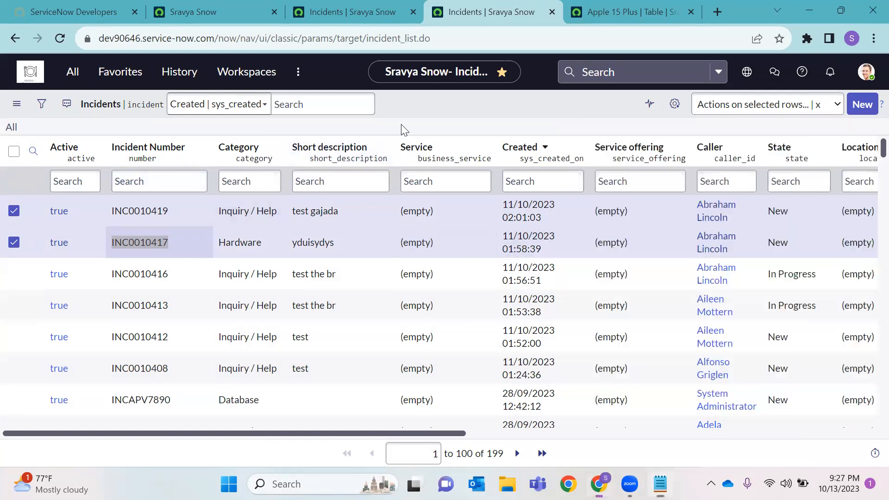
{"action": "left_click", "coordinate": [14, 151]}
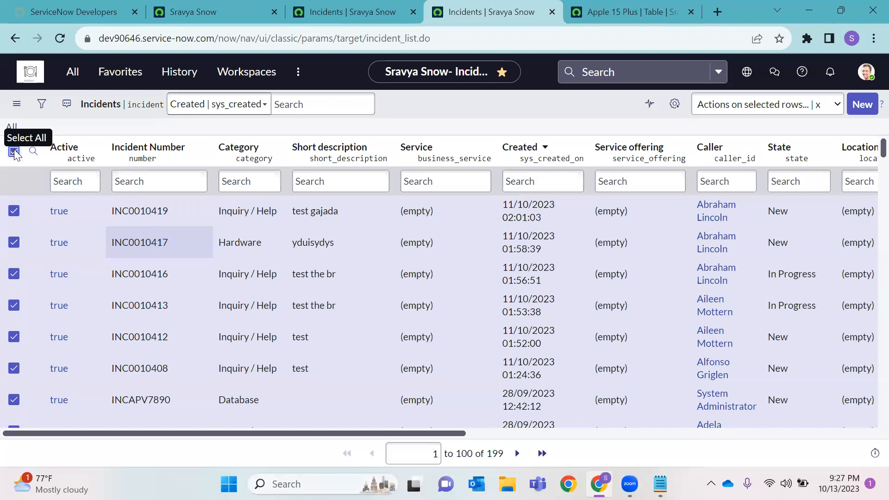
{"action": "left_click", "coordinate": [14, 151]}
{"action": "left_click", "coordinate": [14, 210]}
{"action": "left_click", "coordinate": [14, 242]}
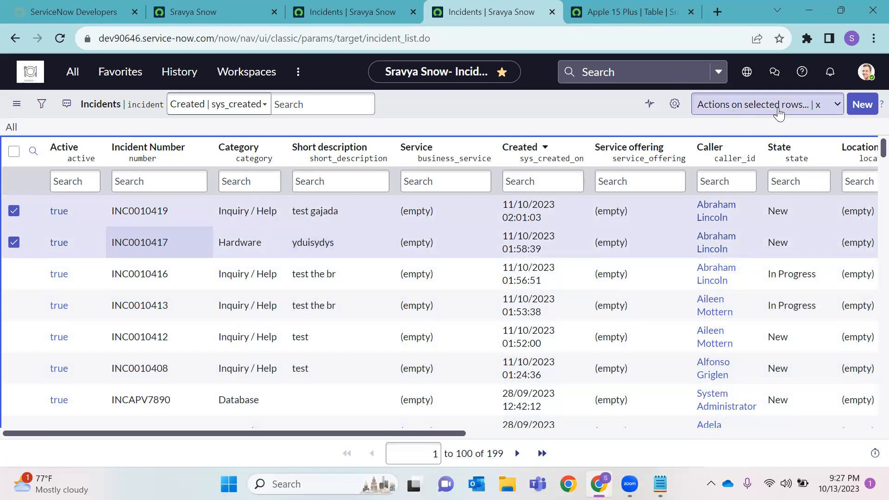
Delete the ticked INC0010419 and INC0010417 via Actions on selected rows, then return to the Sravya Snow tab
{"action": "left_click", "coordinate": [823, 109]}
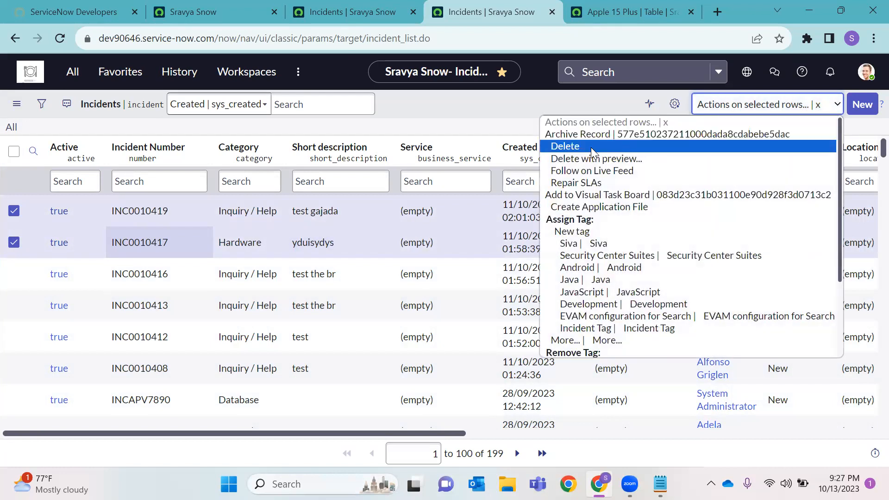
{"action": "left_click", "coordinate": [590, 149]}
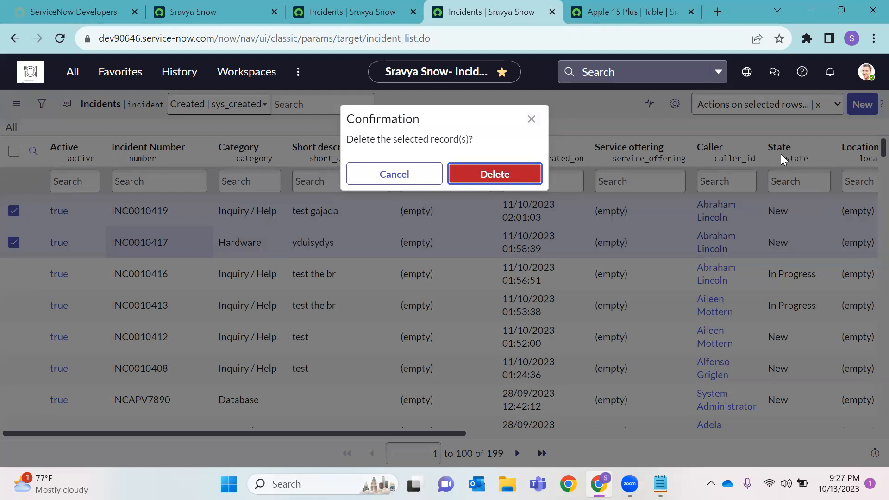
{"action": "key", "text": "Escape"}
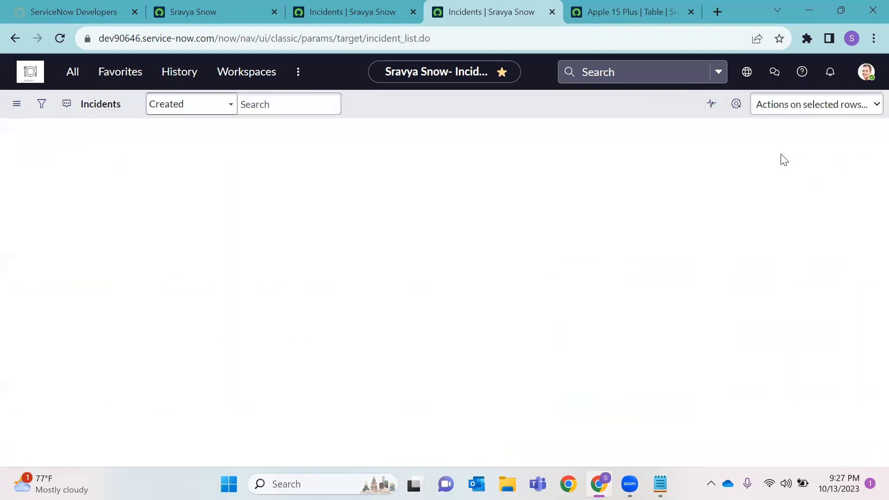
{"action": "double_click", "coordinate": [717, 129]}
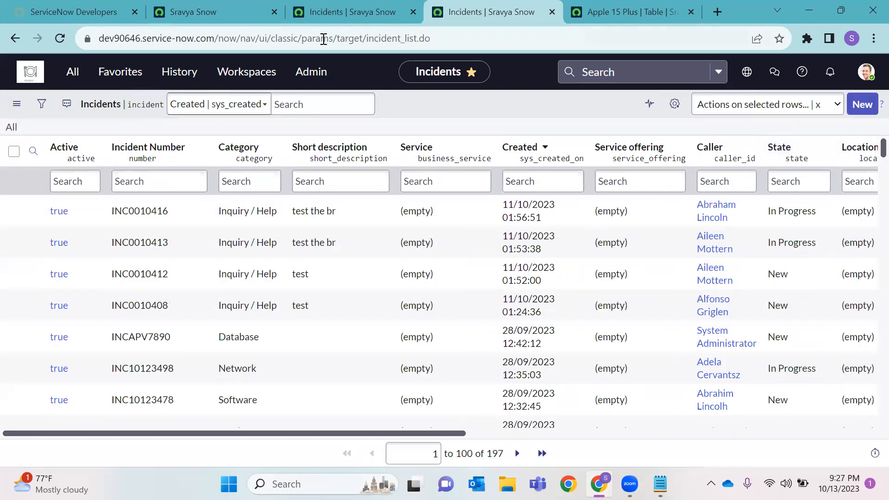
{"action": "left_click", "coordinate": [198, 14]}
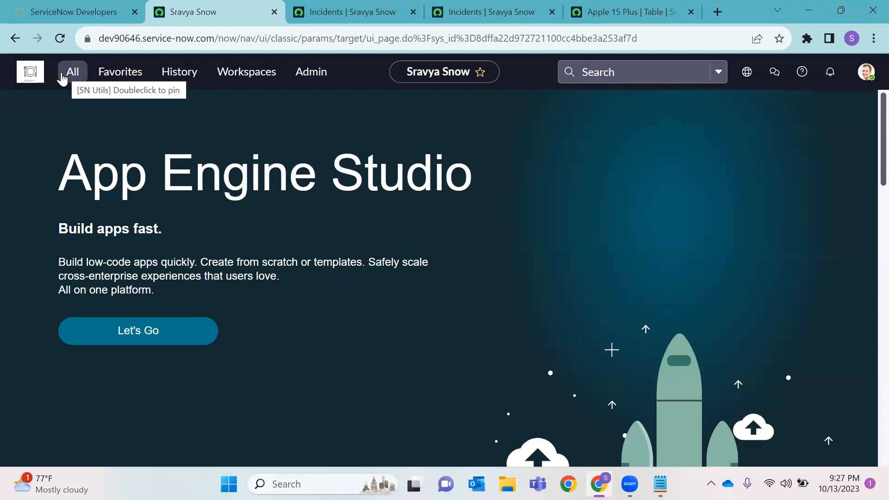
Filter the navigator for 'deleted re' and open Deleted Records in a new tab
{"action": "left_click", "coordinate": [64, 76]}
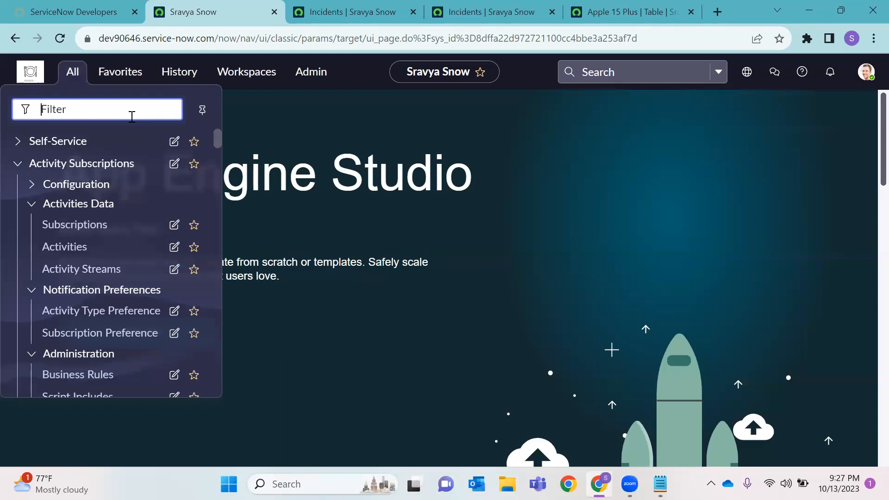
{"action": "type", "text": "deleted re"}
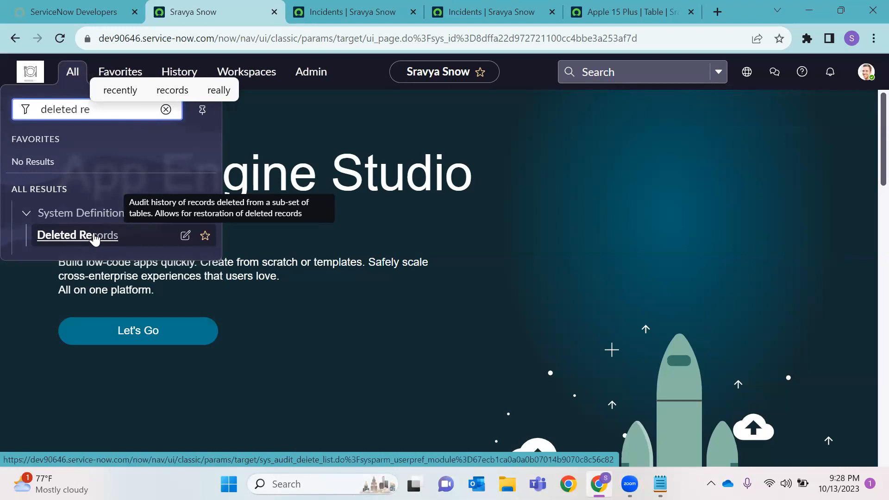
{"action": "right_click", "coordinate": [95, 237]}
{"action": "left_click", "coordinate": [158, 245]}
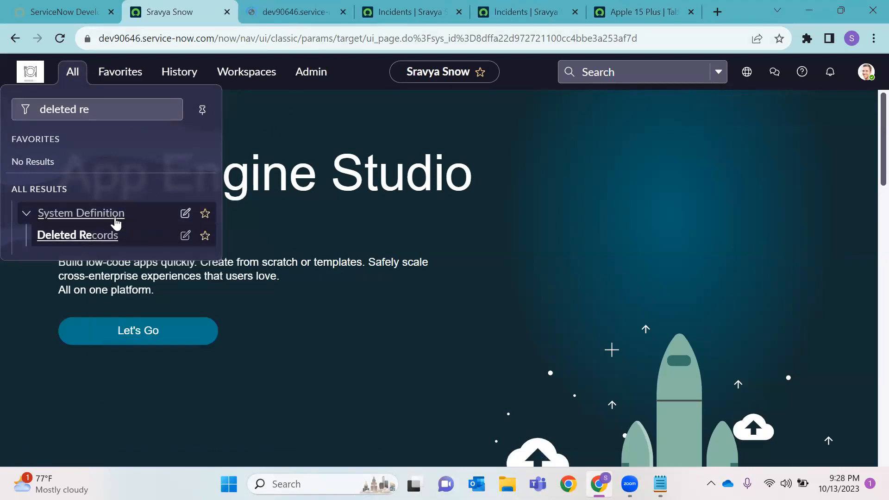
{"action": "left_click", "coordinate": [299, 10]}
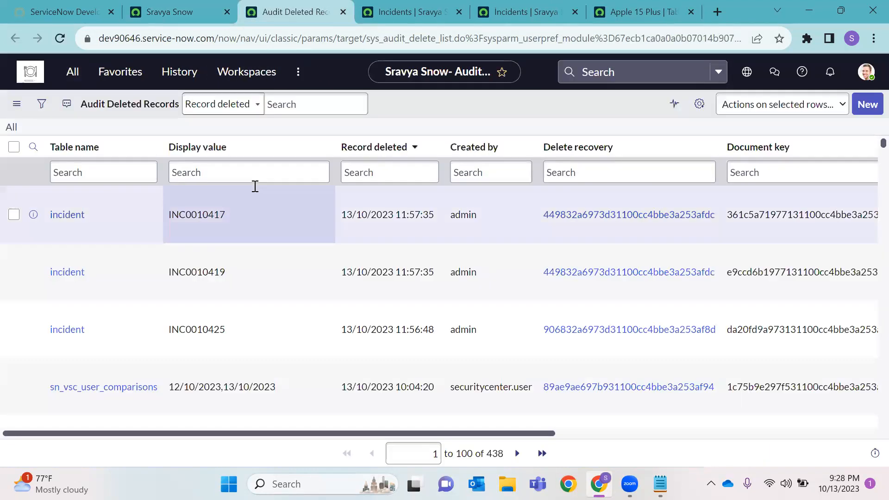
Match deleted entries INC0010417, INC0010419 and INC0010425 in the sys_audit_delete list against the note
{"action": "double_click", "coordinate": [227, 227]}
{"action": "double_click", "coordinate": [177, 280]}
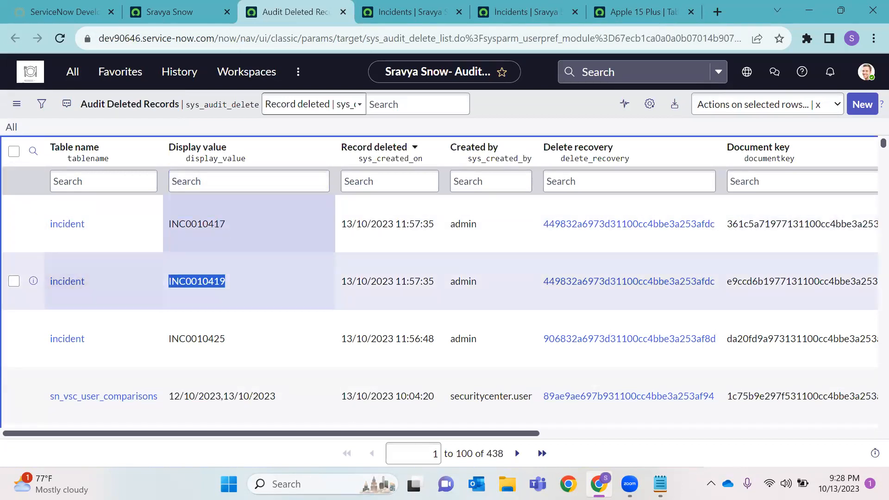
{"action": "left_click", "coordinate": [660, 484]}
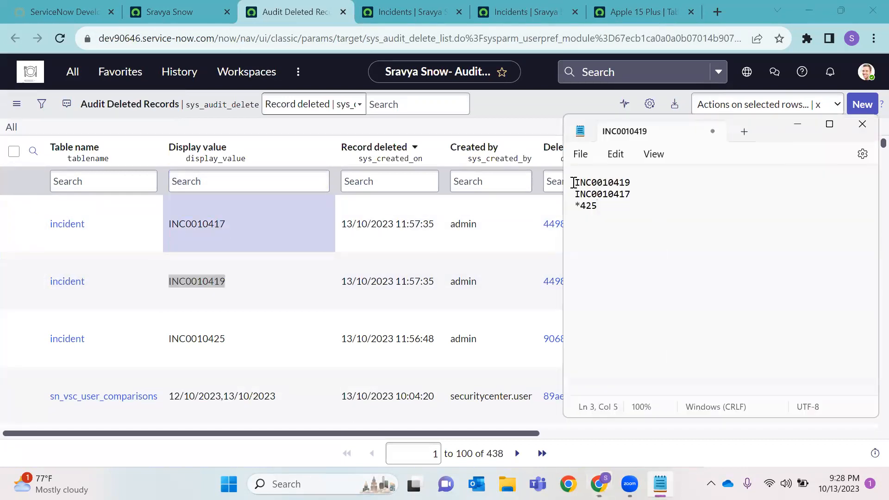
{"action": "mouse_move", "coordinate": [570, 196]}
{"action": "left_mouse_down"}
{"action": "mouse_move", "coordinate": [632, 197]}
{"action": "mouse_move", "coordinate": [563, 209]}
{"action": "left_mouse_up"}
{"action": "left_click", "coordinate": [242, 344]}
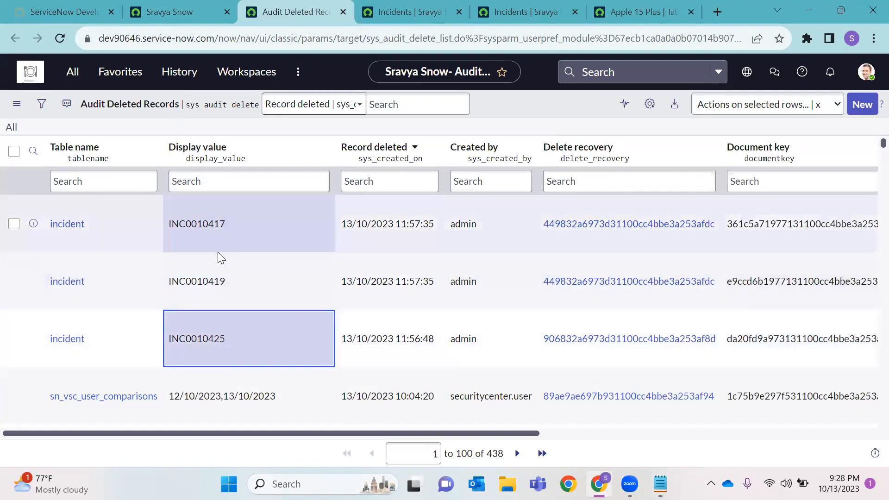
{"action": "double_click", "coordinate": [219, 104]}
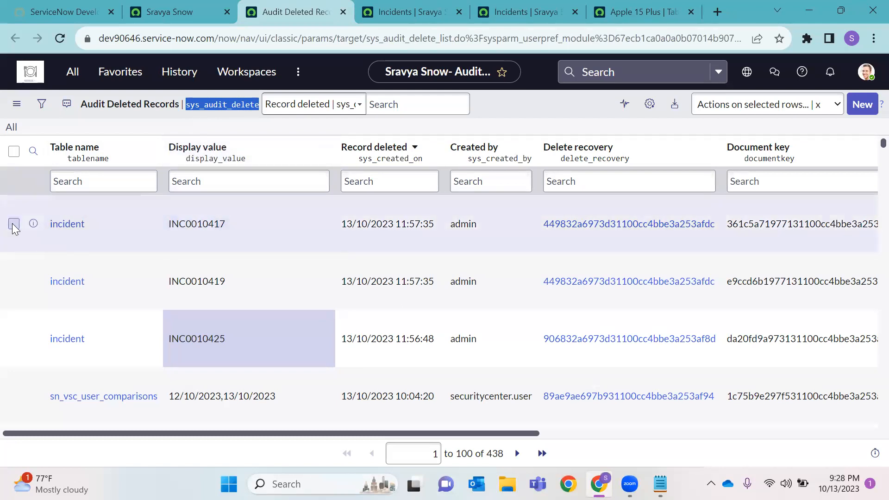
Open the INC0010417, INC0010419 and INC0010425 deleted records in new tabs and view INC0010417's
{"action": "right_click", "coordinate": [33, 227]}
{"action": "left_click", "coordinate": [111, 237]}
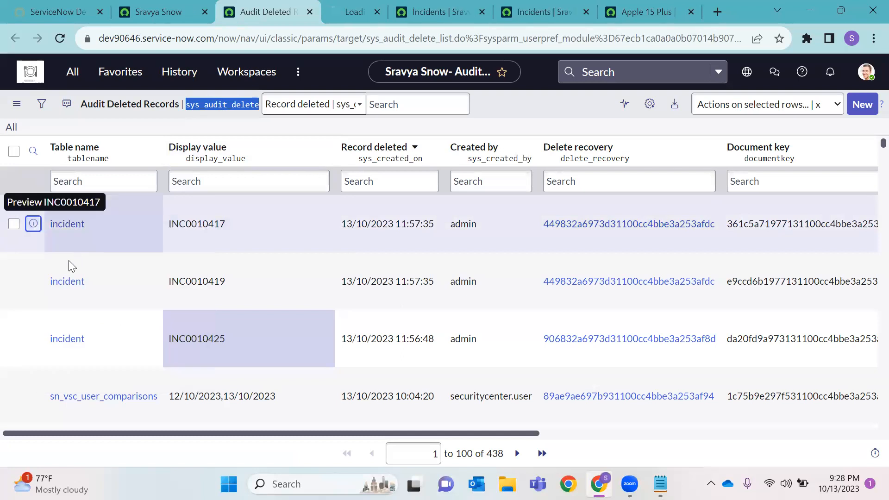
{"action": "right_click", "coordinate": [33, 281]}
{"action": "left_click", "coordinate": [111, 292]}
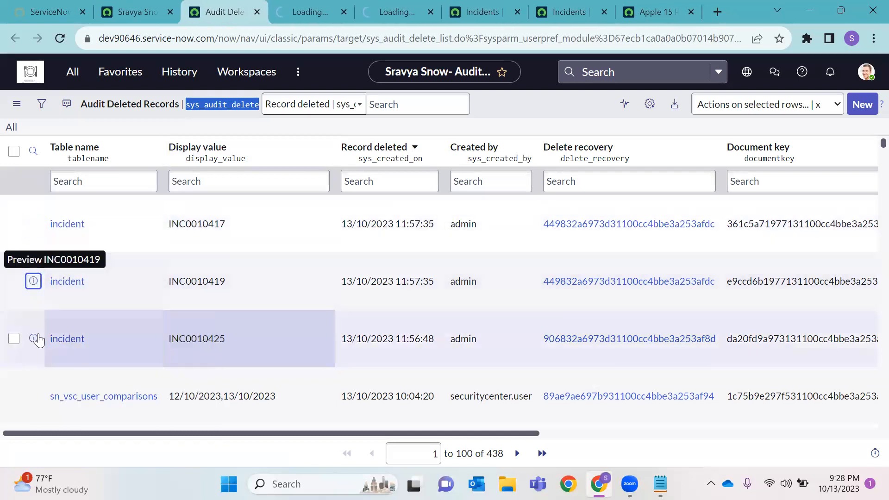
{"action": "right_click", "coordinate": [33, 339]}
{"action": "left_click", "coordinate": [111, 193]}
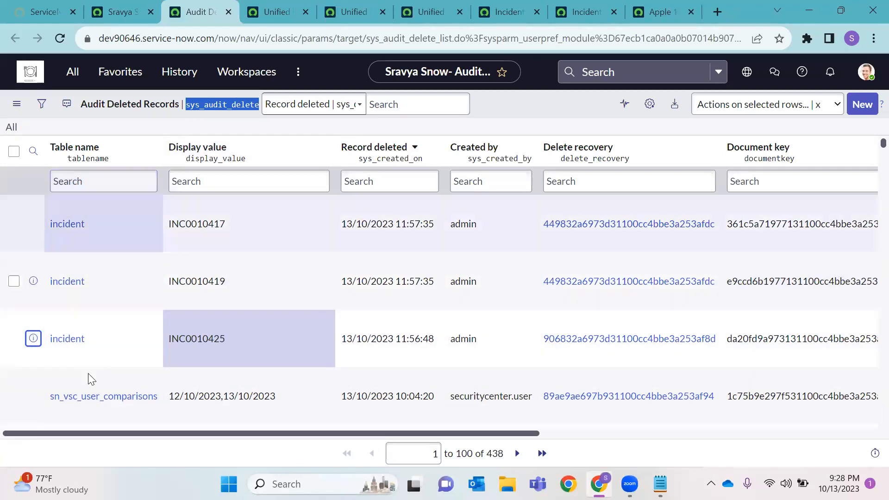
{"action": "left_click", "coordinate": [77, 225]}
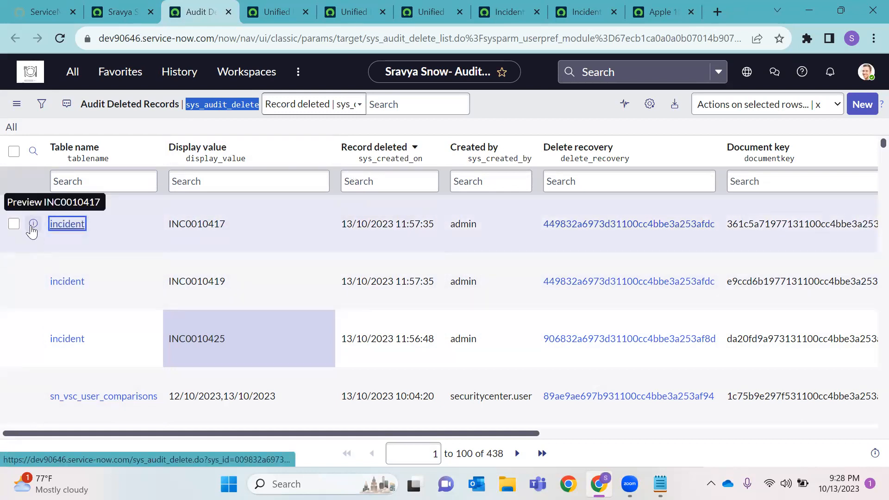
{"action": "left_click", "coordinate": [290, 16]}
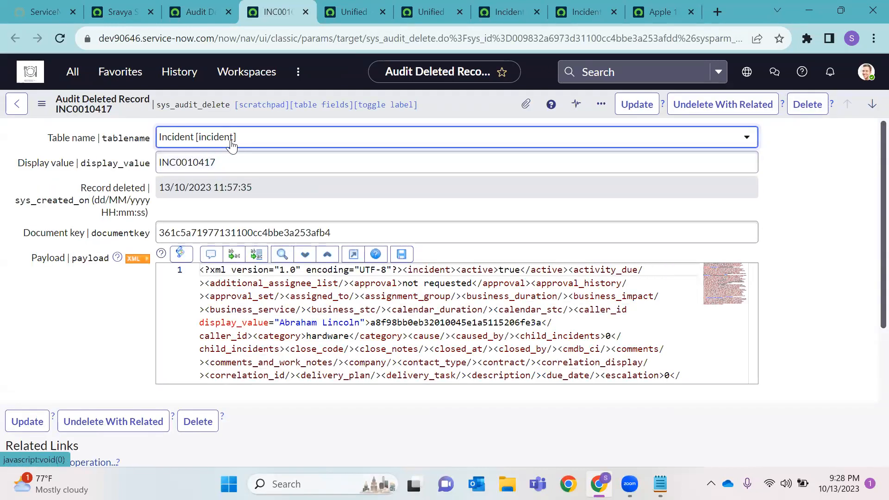
Step through the Display value and Document key fields and select the whole XML payload
{"action": "left_click", "coordinate": [227, 165]}
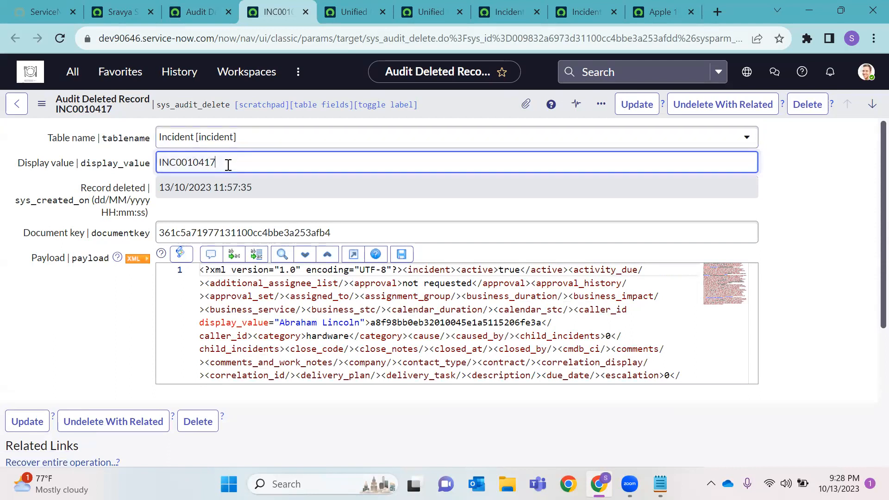
{"action": "key", "text": "Tab"}
{"action": "key", "text": "Tab"}
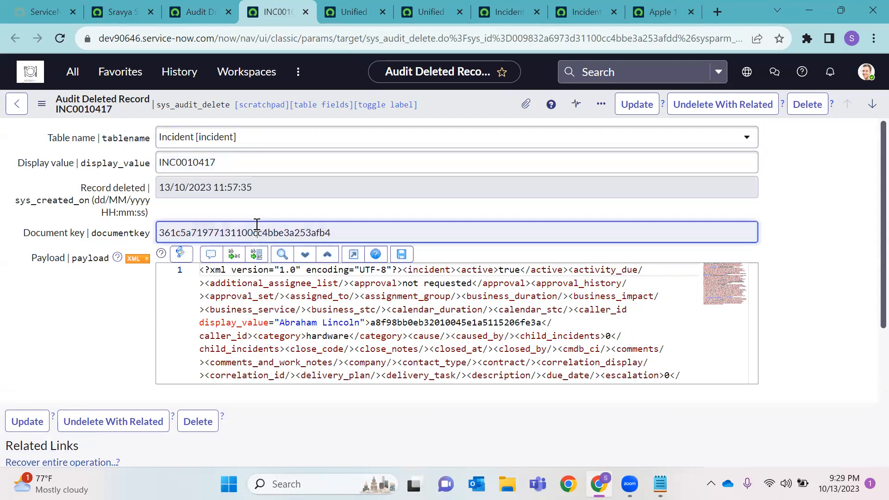
{"action": "left_click_drag", "start_coordinate": [203, 271], "coordinate": [500, 305]}
{"action": "scroll", "coordinate": [500, 301], "scroll_direction": "up", "scroll_amount": 3}
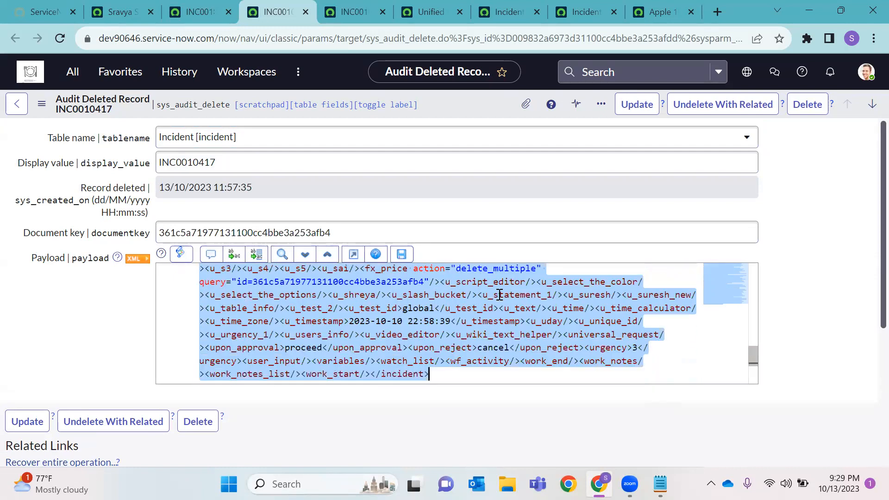
{"action": "scroll", "coordinate": [500, 295], "scroll_direction": "up", "scroll_amount": 5}
{"action": "scroll", "coordinate": [426, 295], "scroll_direction": "up", "scroll_amount": 8}
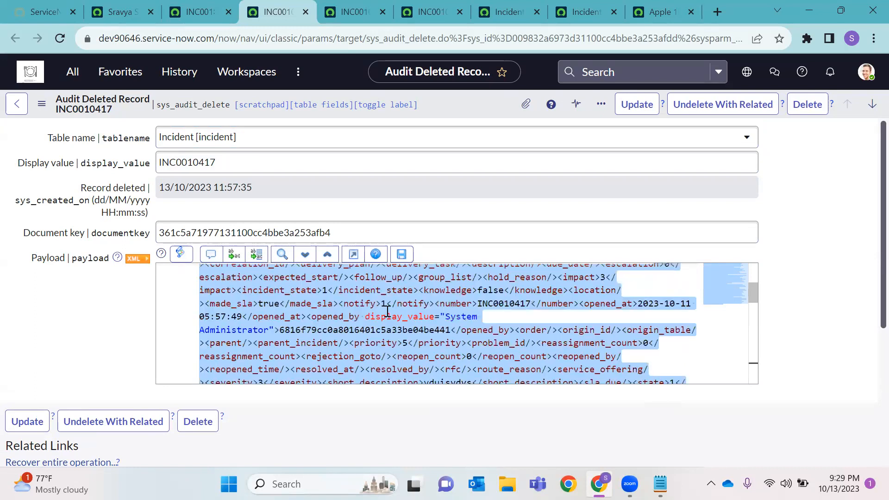
{"action": "left_click", "coordinate": [273, 279]}
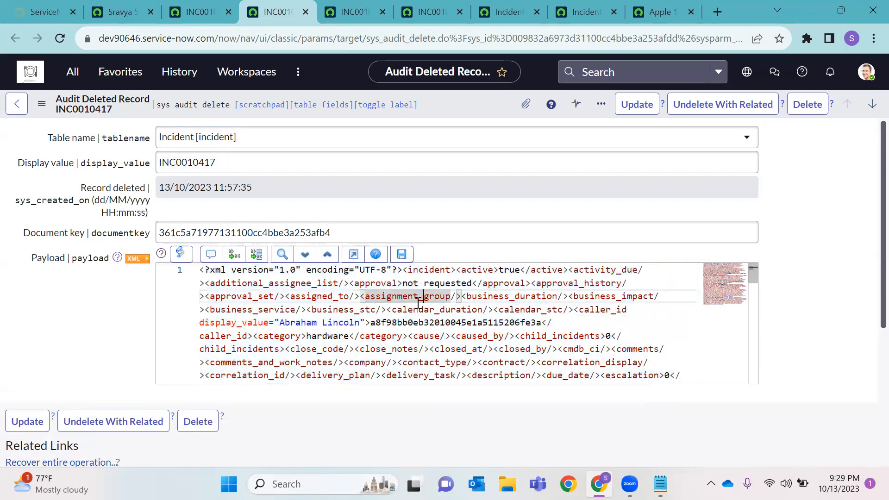
Inspect the caller's sys_id, name and the calendar_duration tag in the payload XML
{"action": "double_click", "coordinate": [412, 324]}
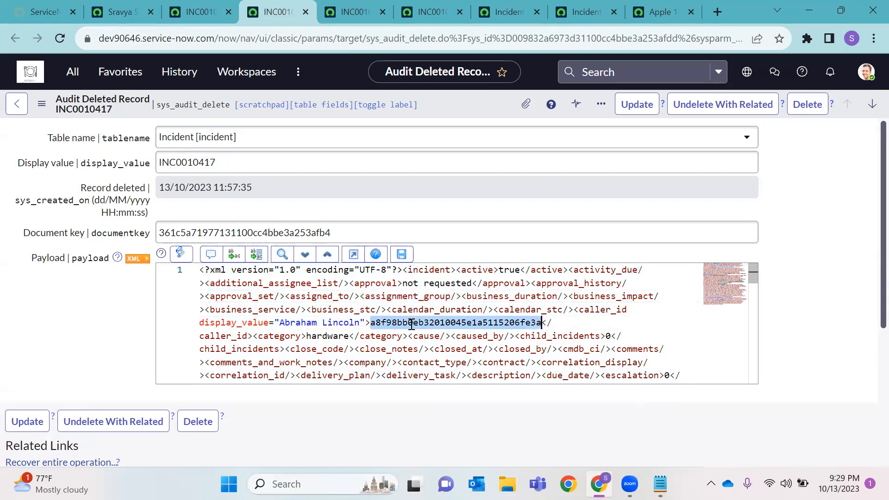
{"action": "double_click", "coordinate": [327, 323]}
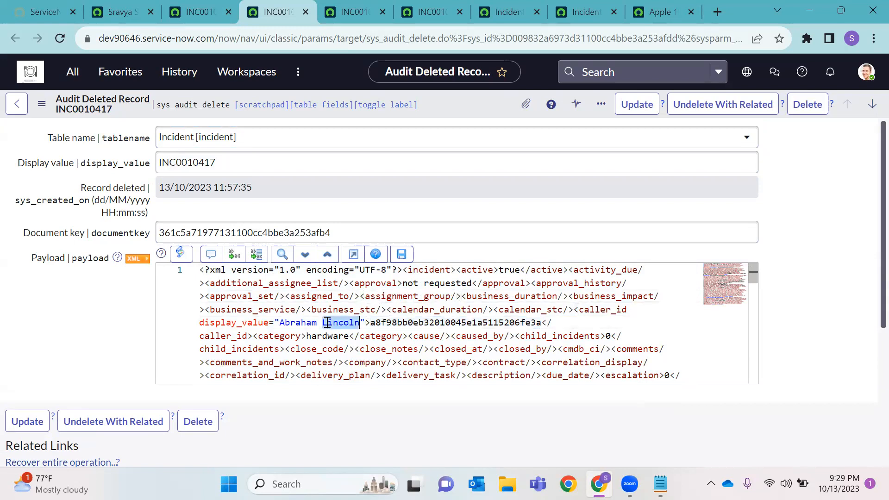
{"action": "double_click", "coordinate": [304, 323]}
{"action": "double_click", "coordinate": [400, 323]}
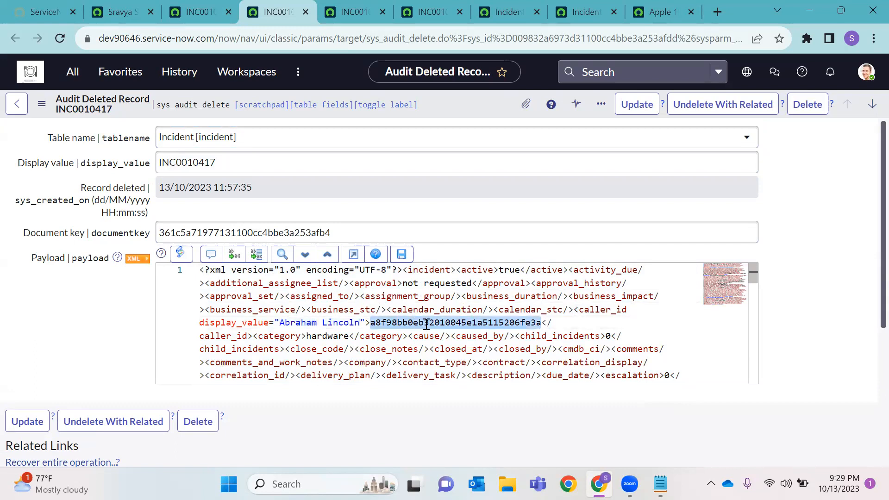
{"action": "double_click", "coordinate": [433, 313]}
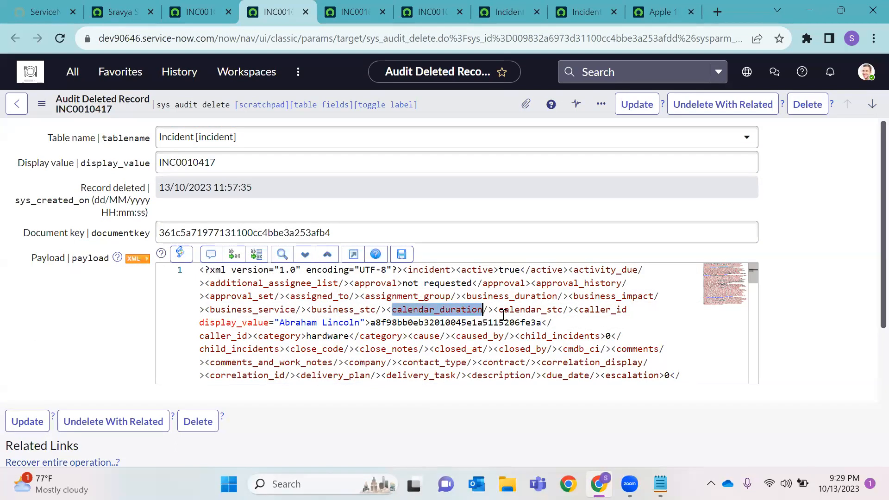
{"action": "scroll", "coordinate": [383, 300], "scroll_direction": "down", "scroll_amount": 5}
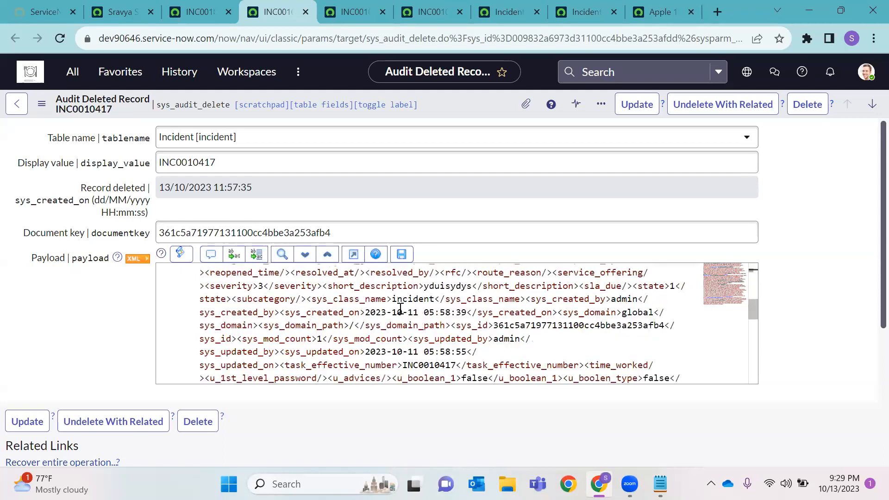
{"action": "scroll", "coordinate": [401, 303], "scroll_direction": "up", "scroll_amount": 4}
{"action": "scroll", "coordinate": [500, 318], "scroll_direction": "down", "scroll_amount": 3}
{"action": "scroll", "coordinate": [501, 316], "scroll_direction": "up", "scroll_amount": 4}
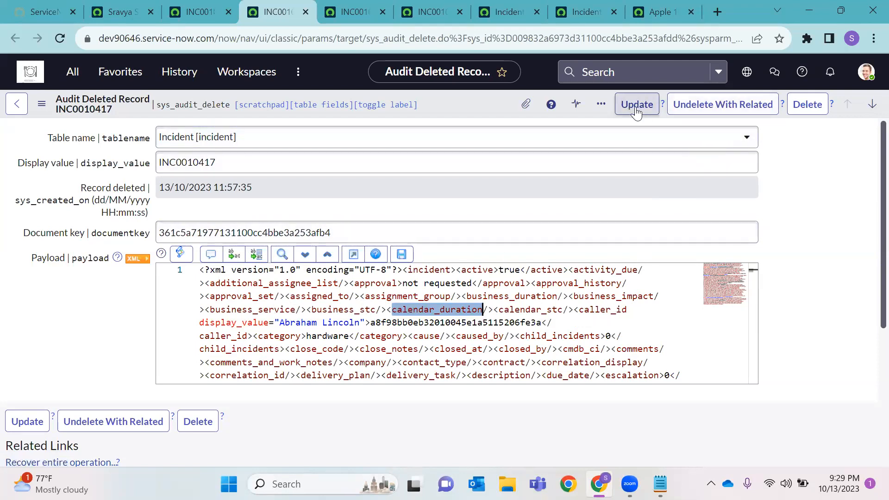
Undelete INC0010417 with related records, confirming with 'yes' and closing the finished recovery dialog
{"action": "left_click", "coordinate": [703, 106]}
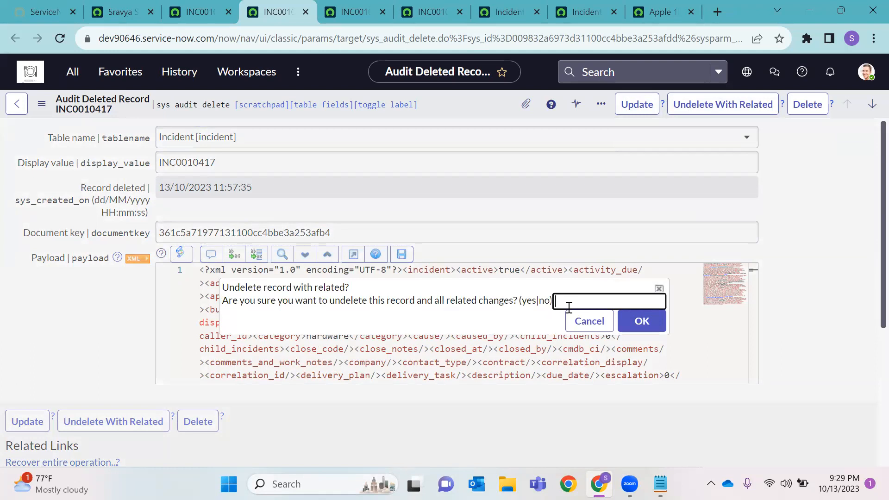
{"action": "type", "text": "es"}
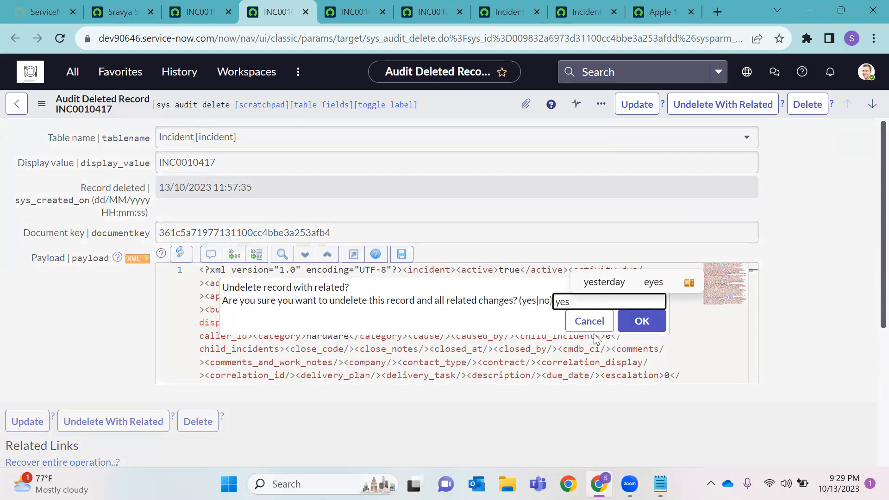
{"action": "left_click", "coordinate": [622, 324]}
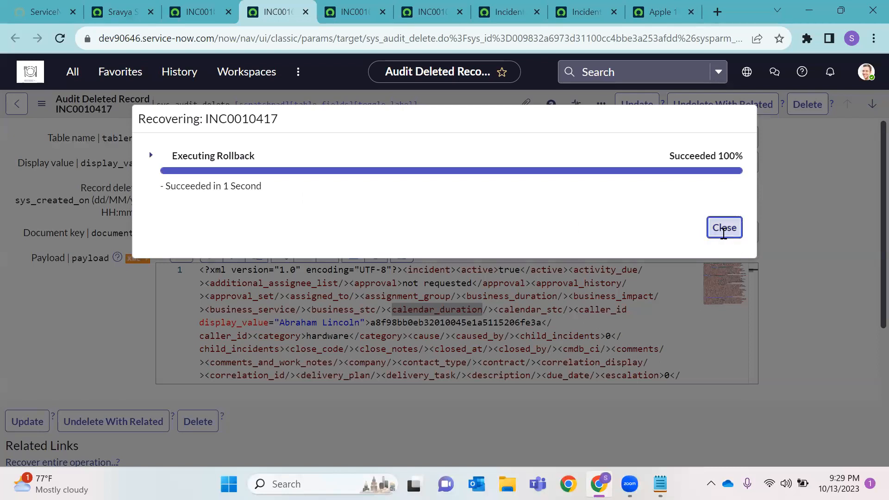
{"action": "left_click", "coordinate": [725, 227]}
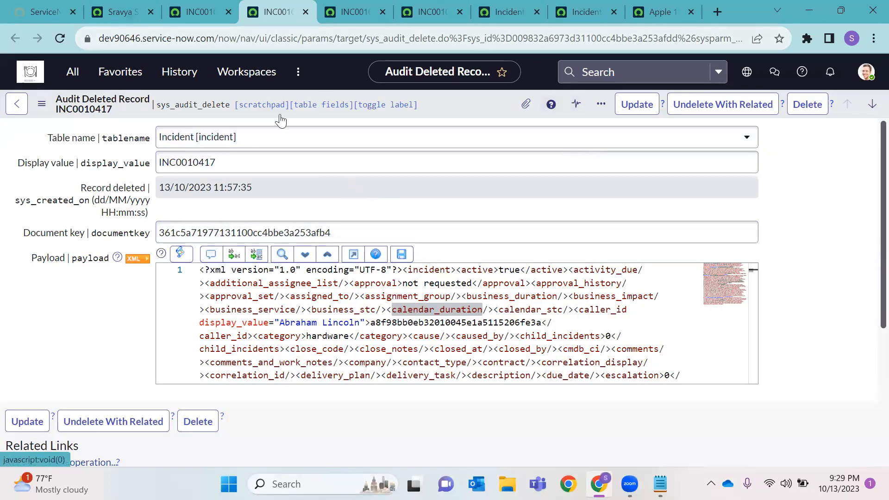
Copy incident number INC0010417 and open the incident list with incident.LIST in the other tab
{"action": "double_click", "coordinate": [224, 153]}
{"action": "key", "text": "ctrl+c"}
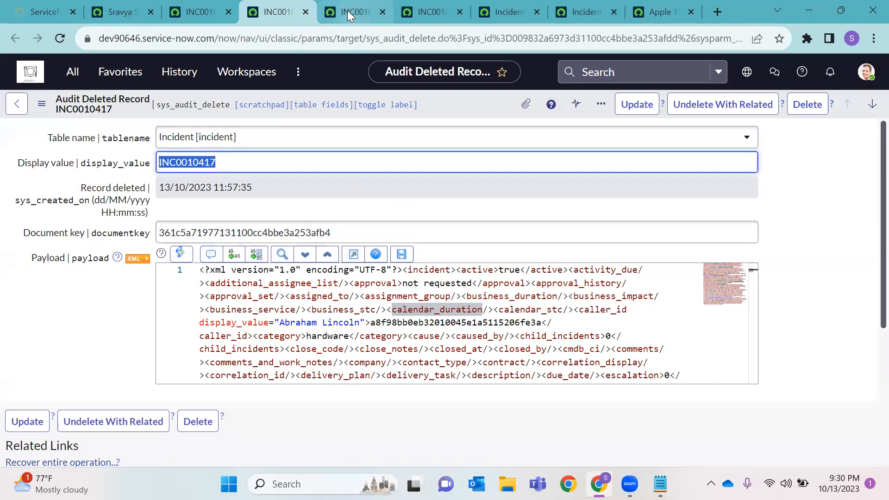
{"action": "left_click", "coordinate": [101, 12]}
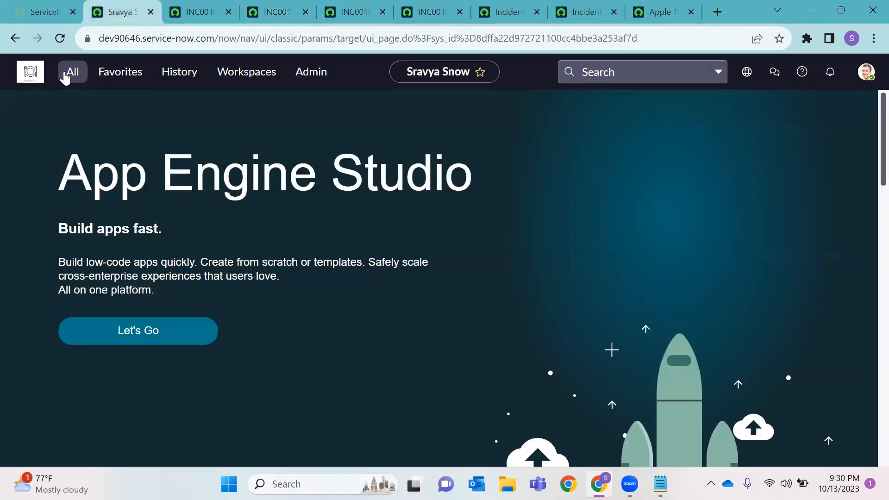
{"action": "left_click", "coordinate": [60, 38]}
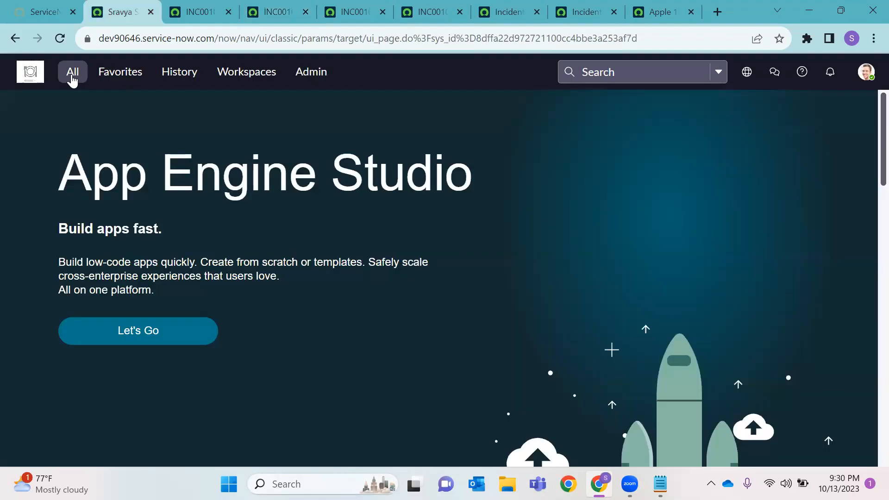
{"action": "left_click", "coordinate": [71, 78]}
{"action": "type", "text": "in"}
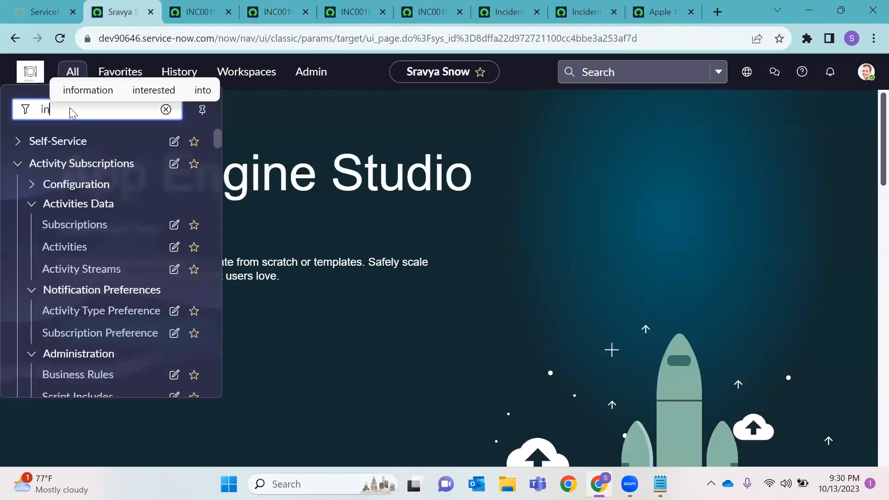
{"action": "type", "text": "cident."}
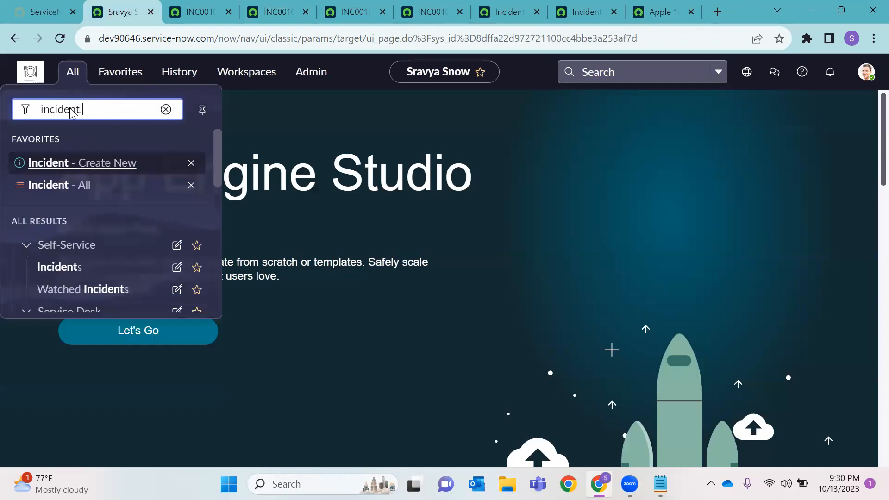
{"action": "type", "text": "LIST"}
{"action": "key", "text": "Return"}
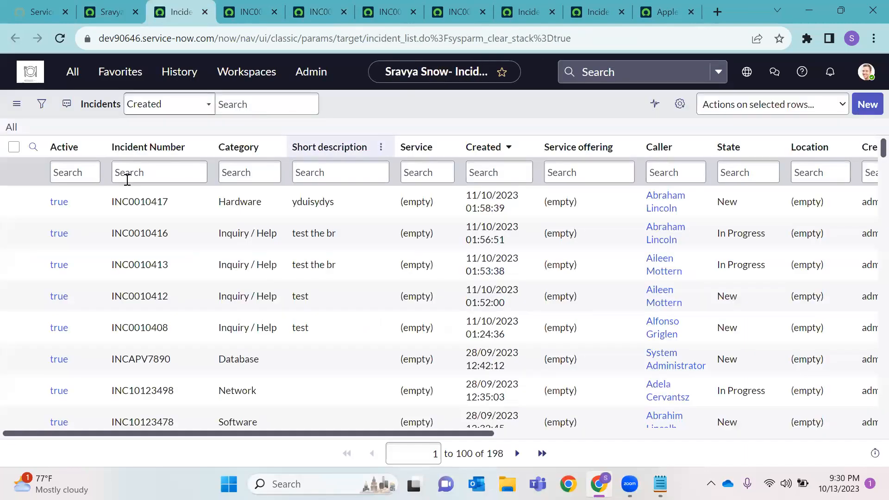
Search Incident Number for INC0010417, which shows the restored record, then INC0010419, which finds none
{"action": "left_click", "coordinate": [127, 180]}
{"action": "key", "text": "ctrl+v"}
{"action": "key", "text": "Return"}
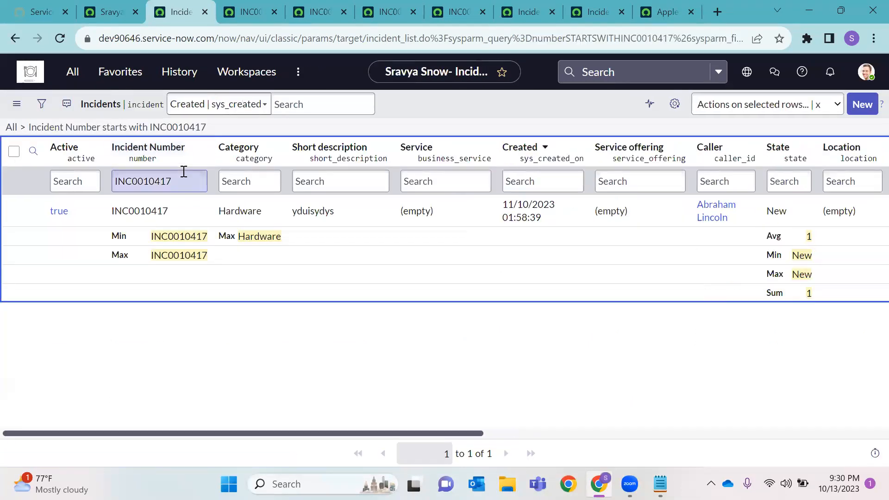
{"action": "key", "text": "BackSpace"}
{"action": "type", "text": "9"}
{"action": "key", "text": "Return"}
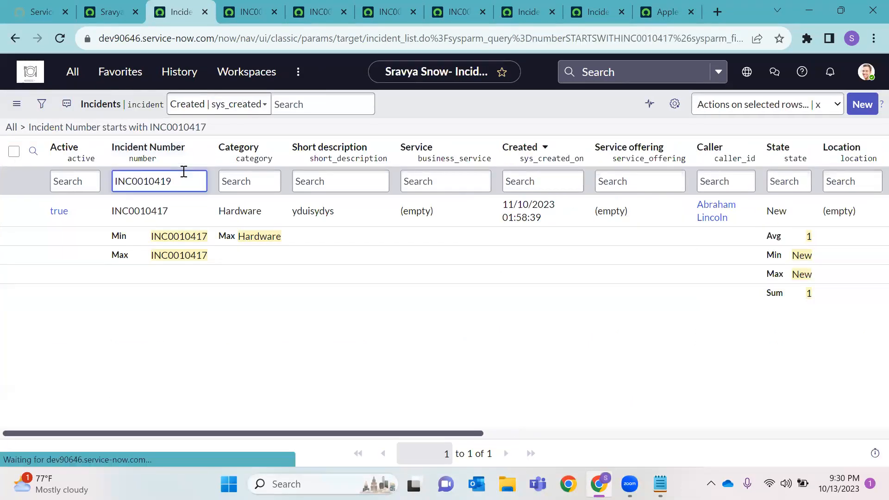
Close the INC0010417 Audit Deleted Record tab to return to INC0010419's deleted record
{"action": "left_click", "coordinate": [316, 9]}
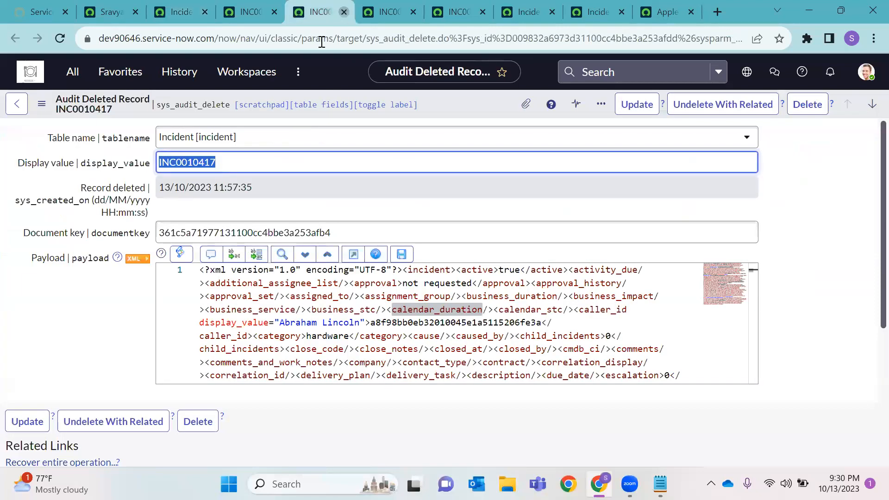
{"action": "left_click", "coordinate": [345, 11]}
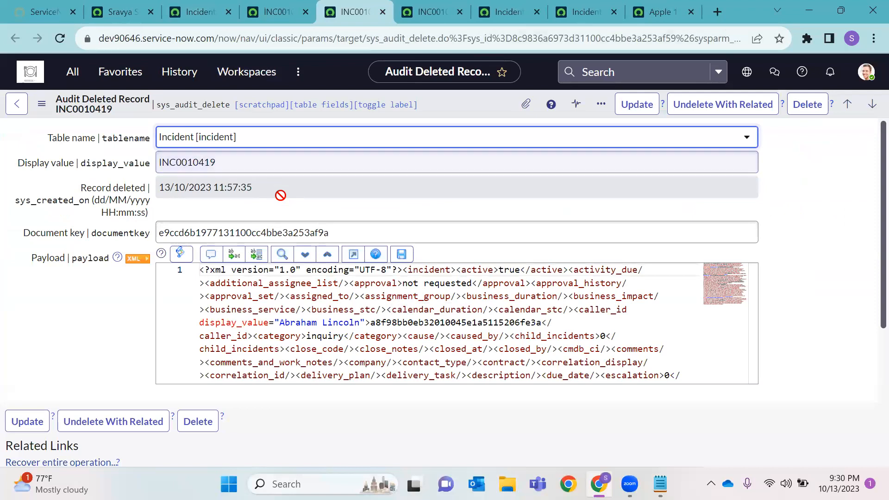
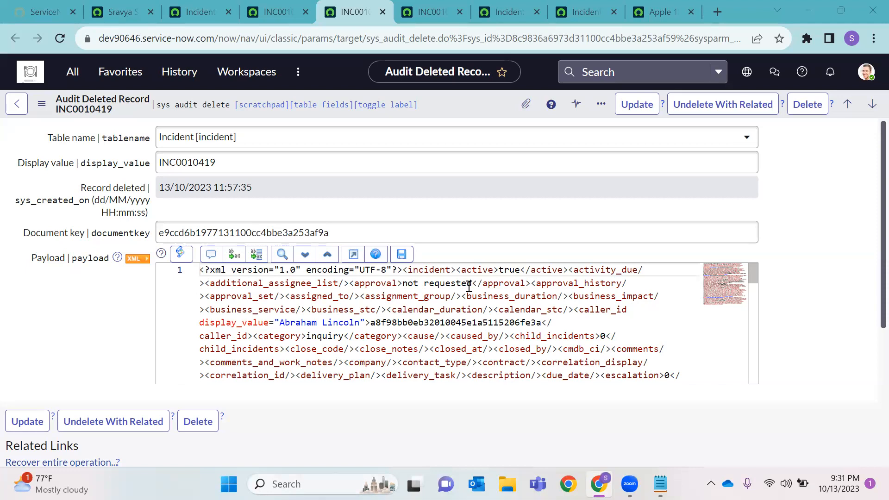
Undelete INC0010419 with related records, confirming with 'yes', then select its incident number
{"action": "left_click", "coordinate": [743, 105]}
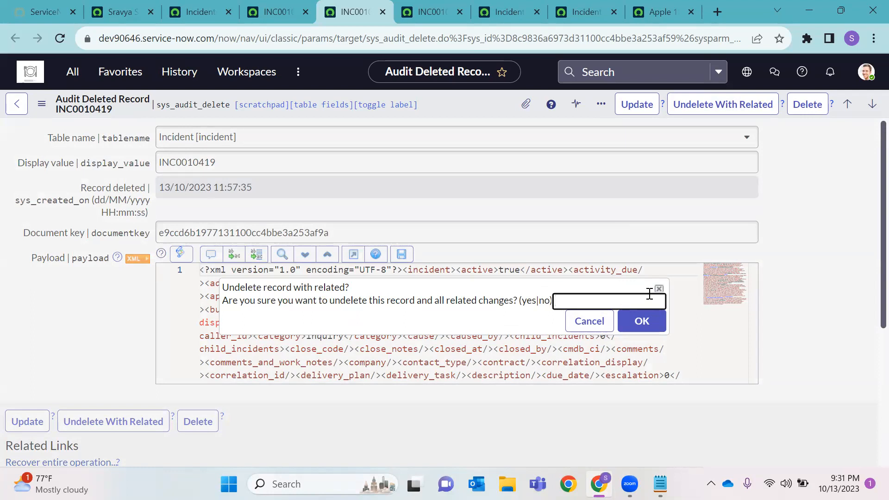
{"action": "type", "text": "yes"}
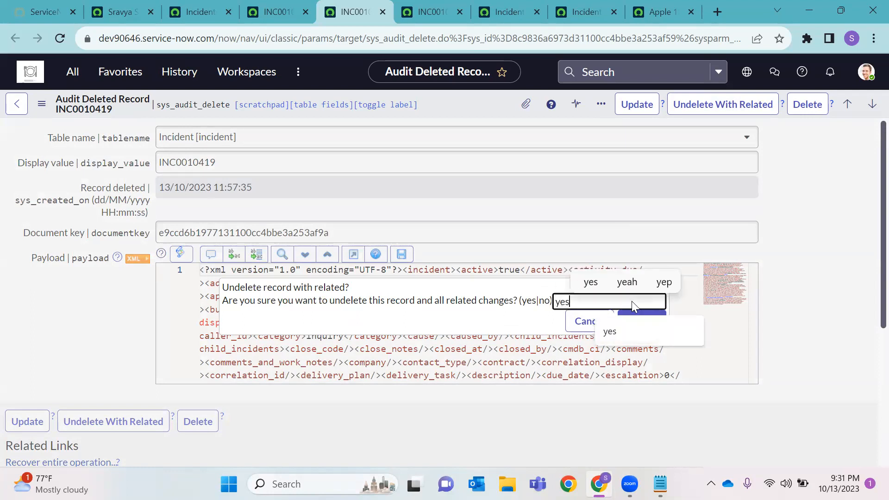
{"action": "left_click", "coordinate": [642, 321]}
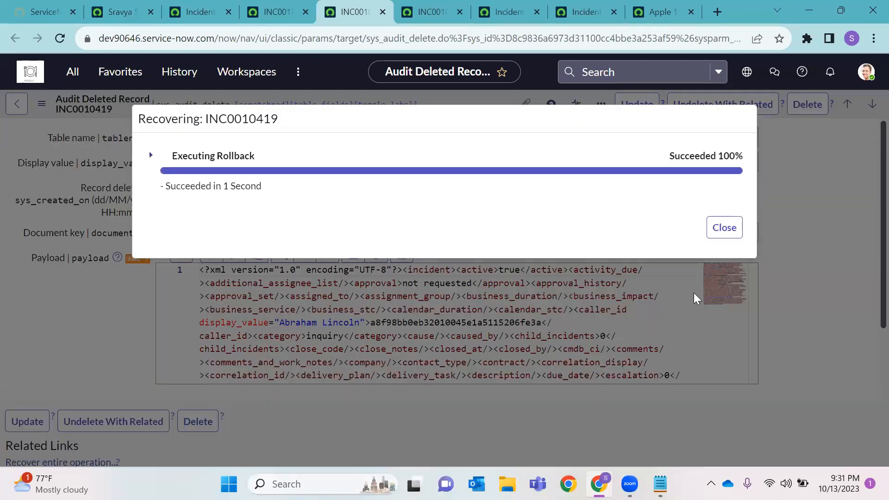
{"action": "left_click", "coordinate": [708, 230]}
{"action": "double_click", "coordinate": [232, 162]}
Refresh the incident list and search Incident Number for INC0010425, which returns no records
{"action": "left_click", "coordinate": [433, 12]}
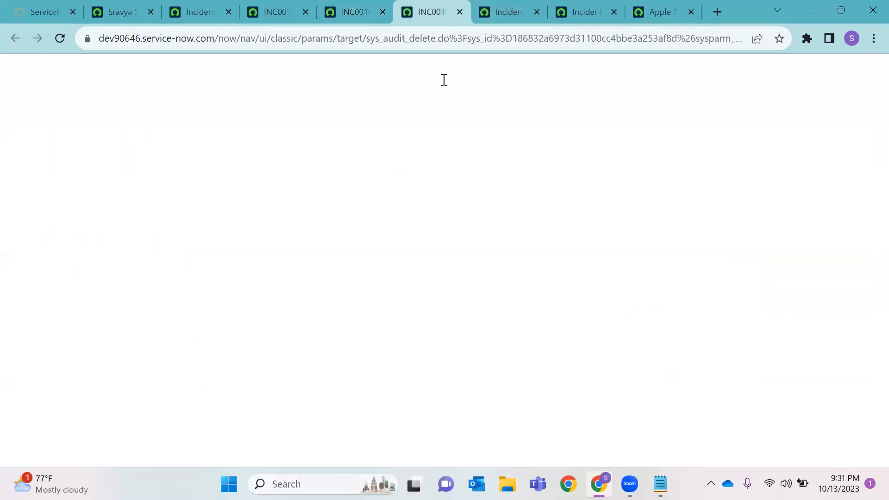
{"action": "left_click", "coordinate": [212, 6]}
{"action": "left_click", "coordinate": [59, 37]}
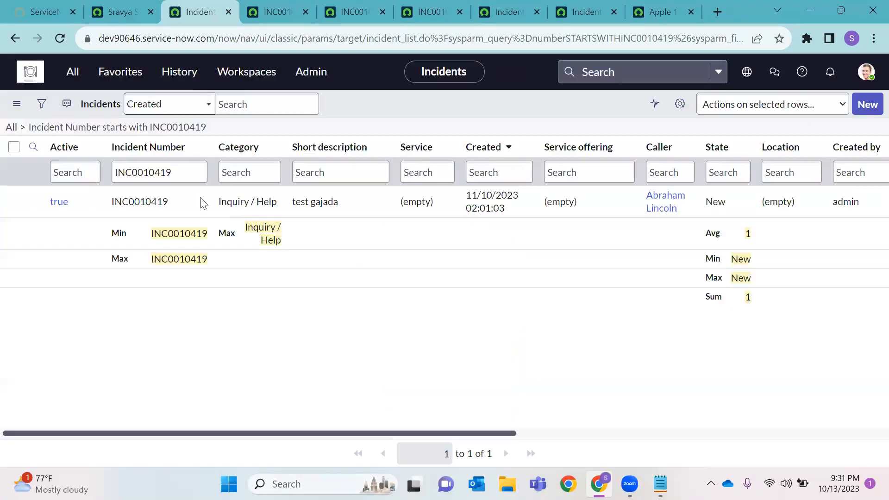
{"action": "left_click", "coordinate": [182, 179]}
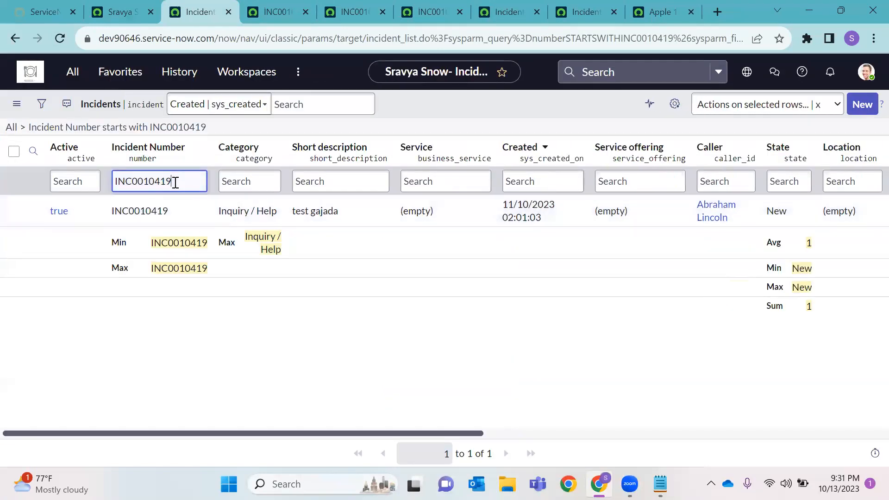
{"action": "key", "text": "BackSpace"}
{"action": "key", "text": "BackSpace"}
{"action": "type", "text": "25"}
{"action": "key", "text": "Return"}
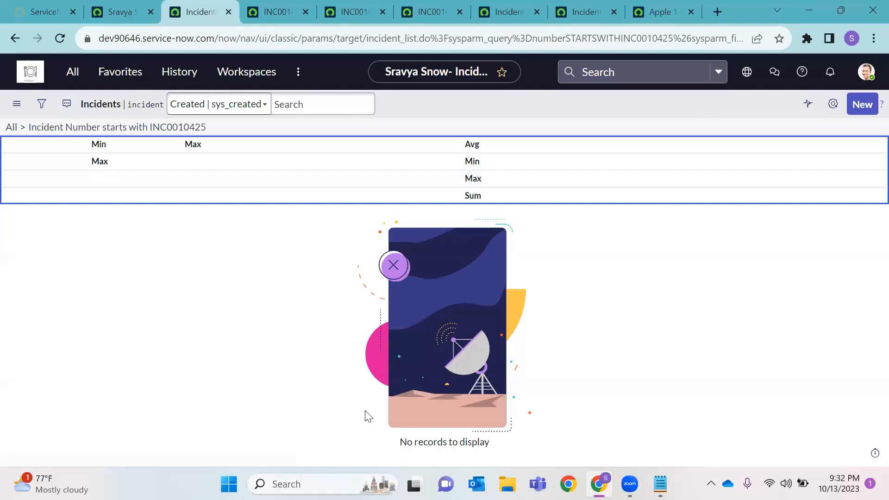
Close the INC0010419 audit record plus the leftover incident and Apple table tabs
{"action": "left_click", "coordinate": [511, 3]}
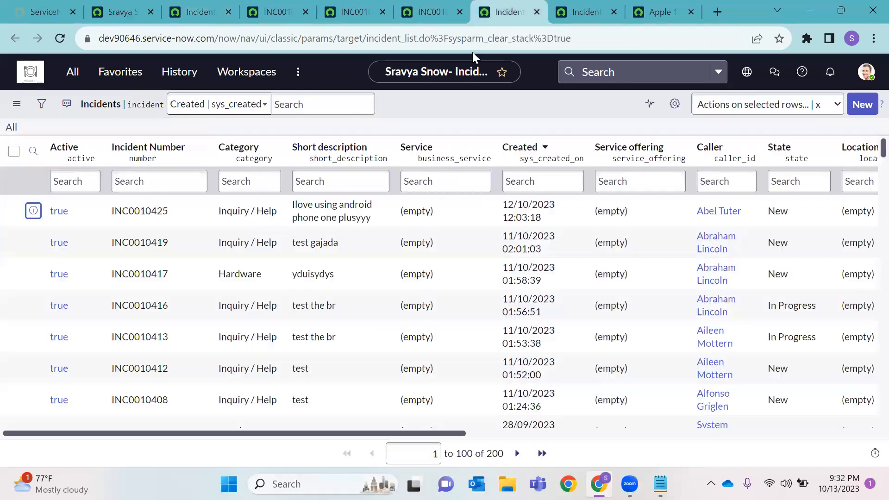
{"action": "left_click", "coordinate": [438, 8]}
{"action": "left_click", "coordinate": [342, 6]}
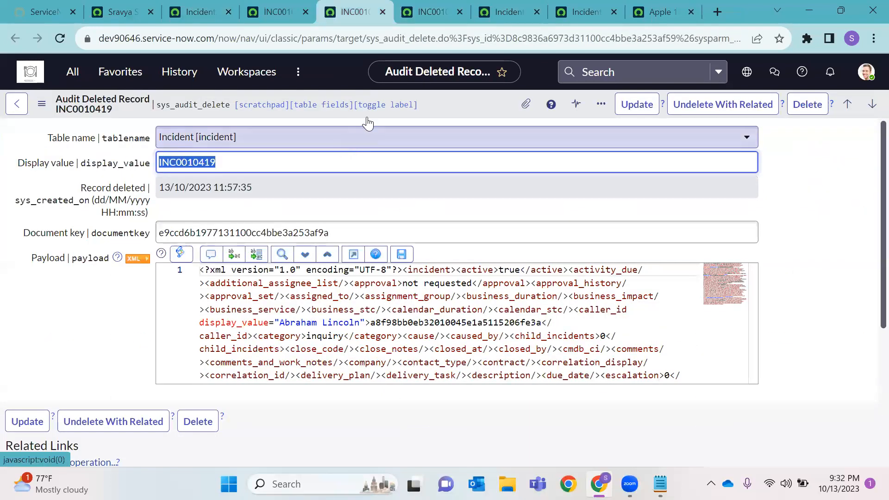
{"action": "left_click", "coordinate": [382, 13]}
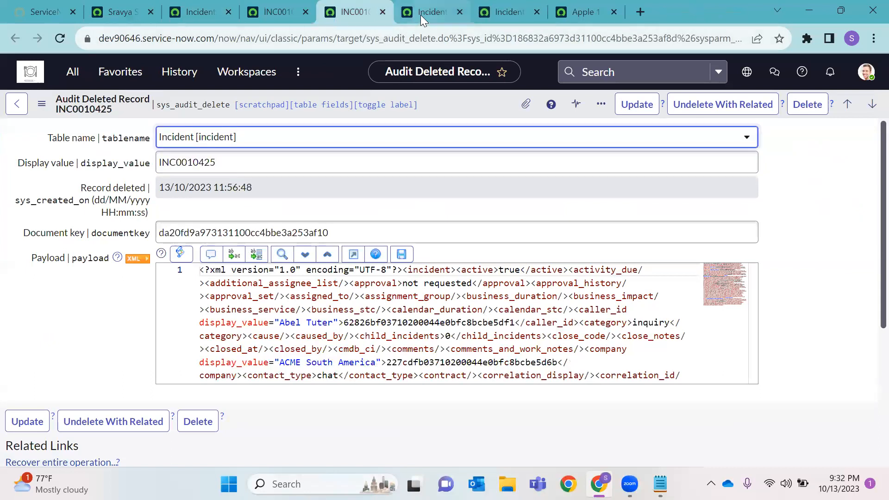
{"action": "left_click", "coordinate": [459, 12]}
{"action": "left_click", "coordinate": [460, 13]}
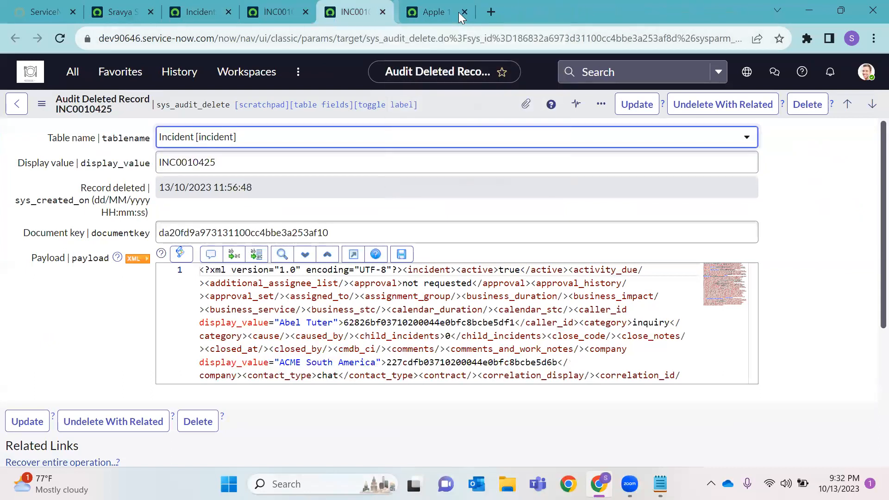
{"action": "left_click", "coordinate": [460, 12]}
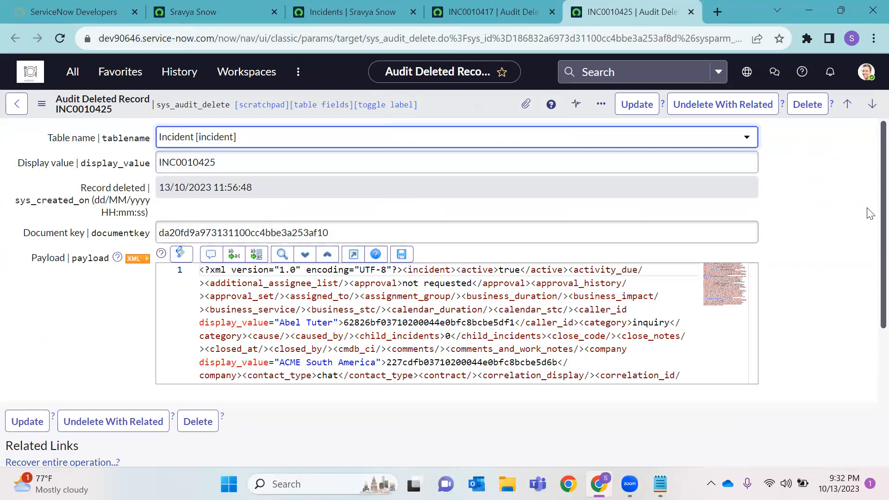
Select the INC0010425 incident number and its document key value on the audit record
{"action": "double_click", "coordinate": [204, 160]}
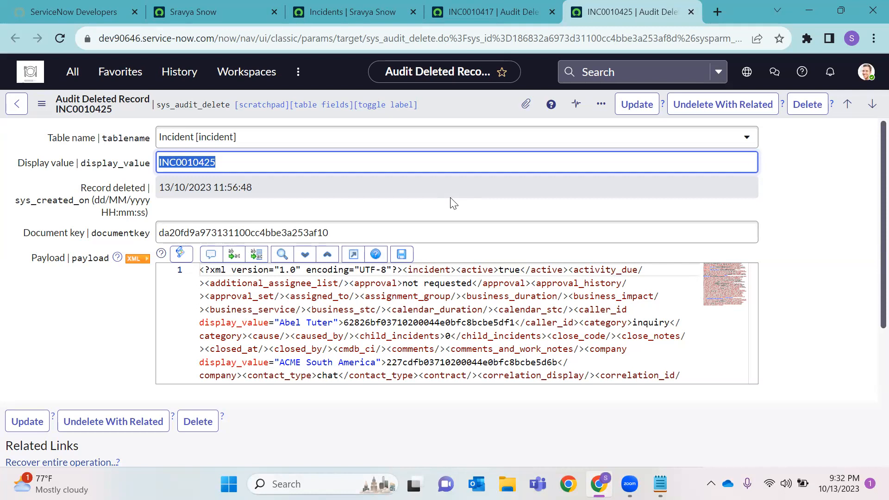
{"action": "double_click", "coordinate": [179, 235]}
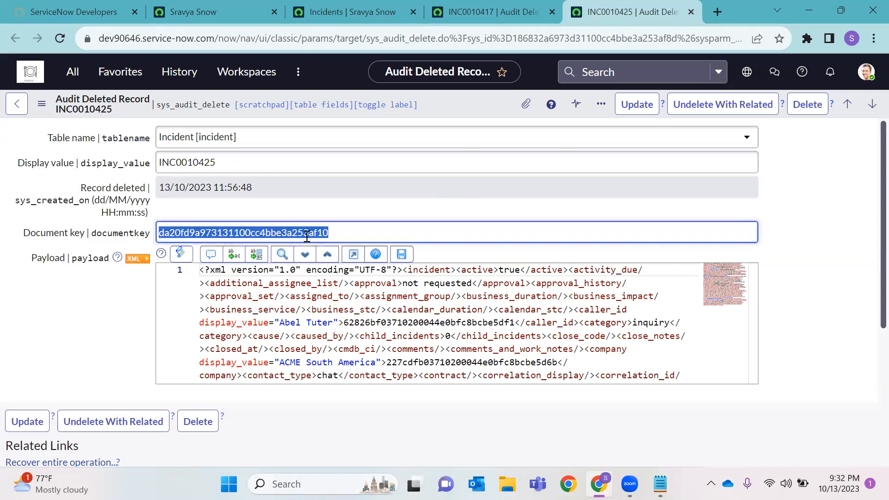
{"action": "double_click", "coordinate": [180, 234]}
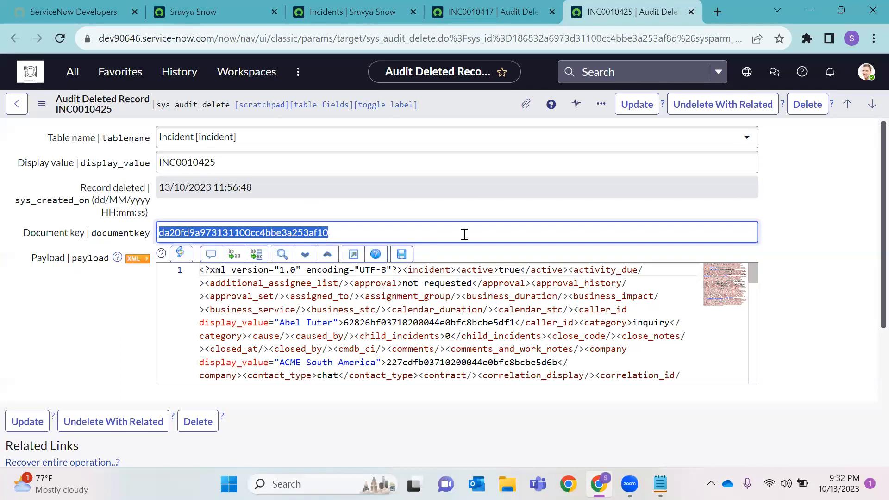
{"action": "left_click", "coordinate": [519, 188]}
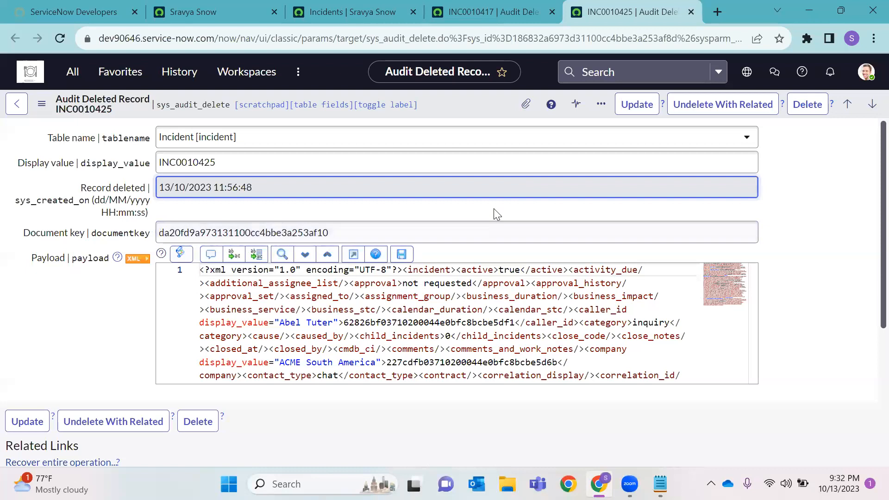
Undelete INC0010425 with related records, confirm with 'yes', and close its audit tab
{"action": "left_click", "coordinate": [726, 106]}
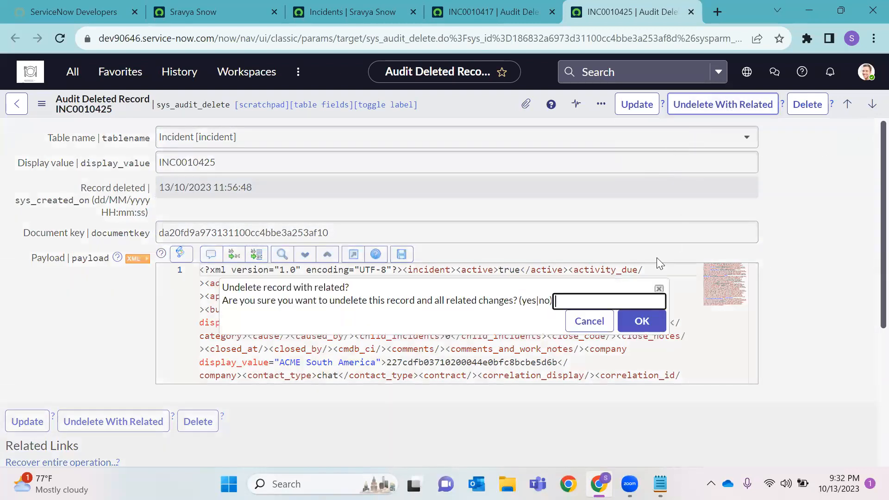
{"action": "type", "text": "yes"}
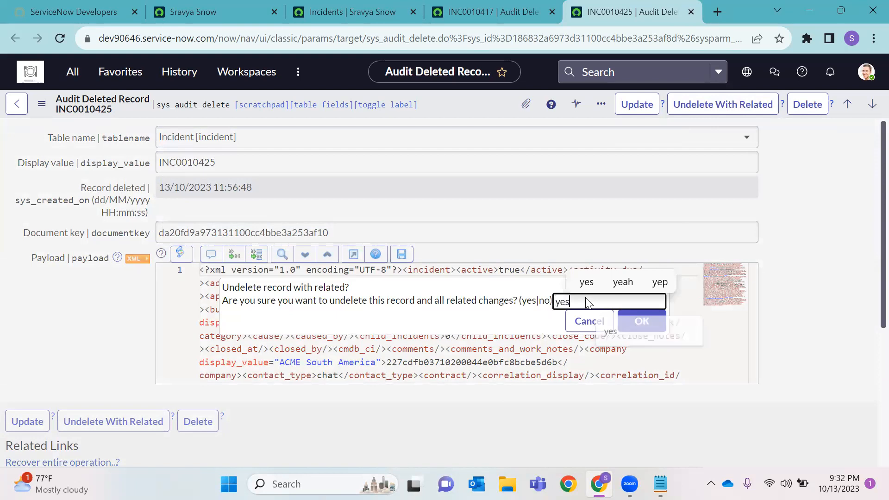
{"action": "left_click", "coordinate": [643, 321]}
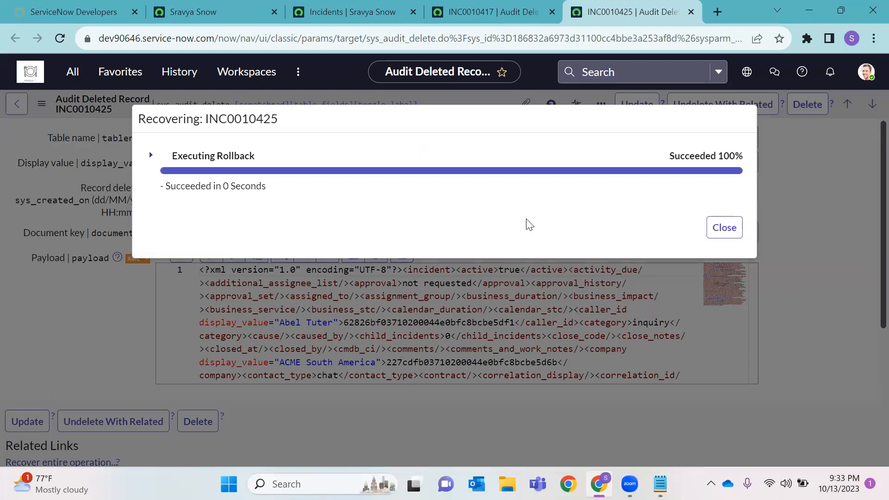
{"action": "left_click", "coordinate": [712, 227]}
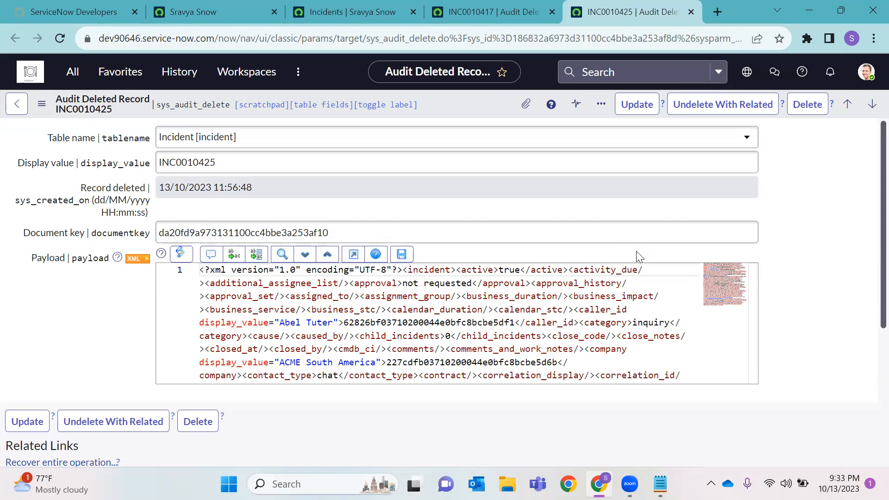
{"action": "left_click", "coordinate": [691, 12]}
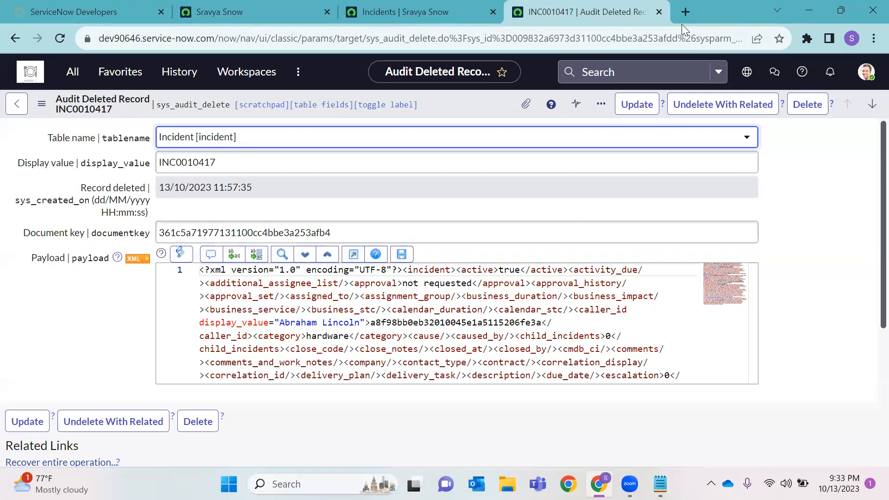
Close the INC0010417 audit record and empty incident list, then reload App Engine Studio
{"action": "left_click", "coordinate": [659, 11]}
{"action": "left_click", "coordinate": [494, 11]}
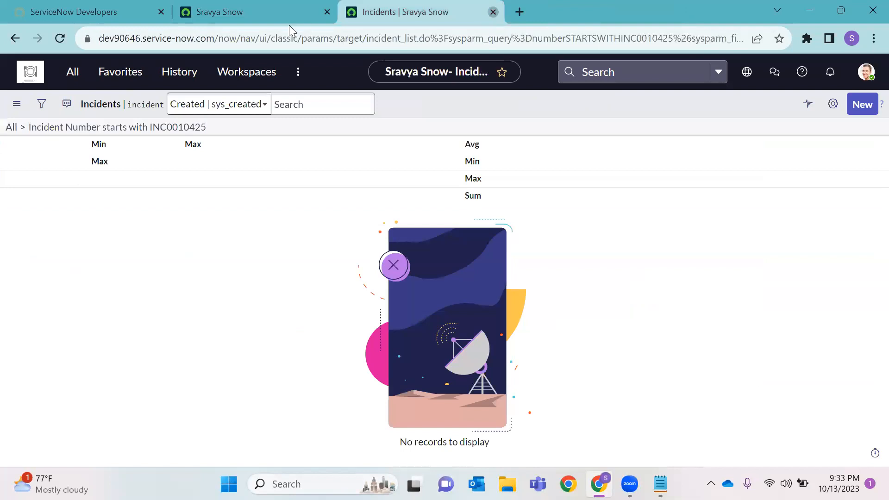
{"action": "left_click", "coordinate": [57, 38]}
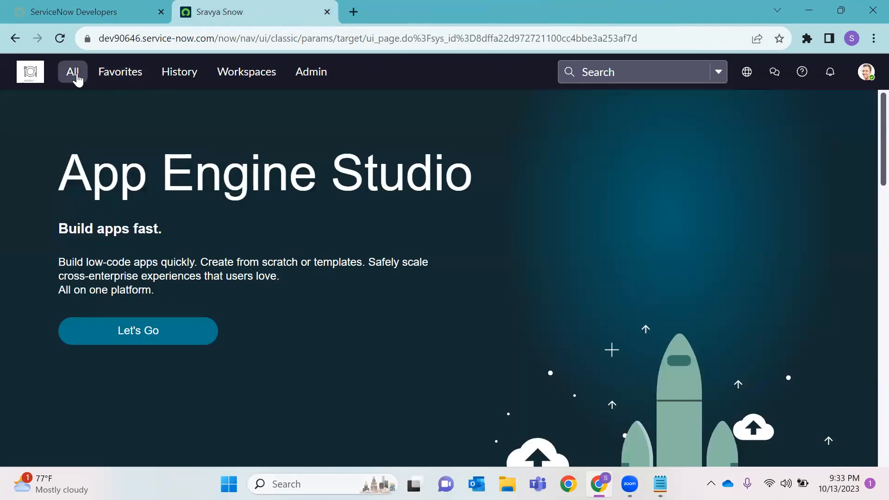
Filter the navigator for Tables, open the Tables list in a new tab, and open Apple 15 Plus
{"action": "left_click", "coordinate": [75, 78]}
{"action": "type", "text": "Tables"}
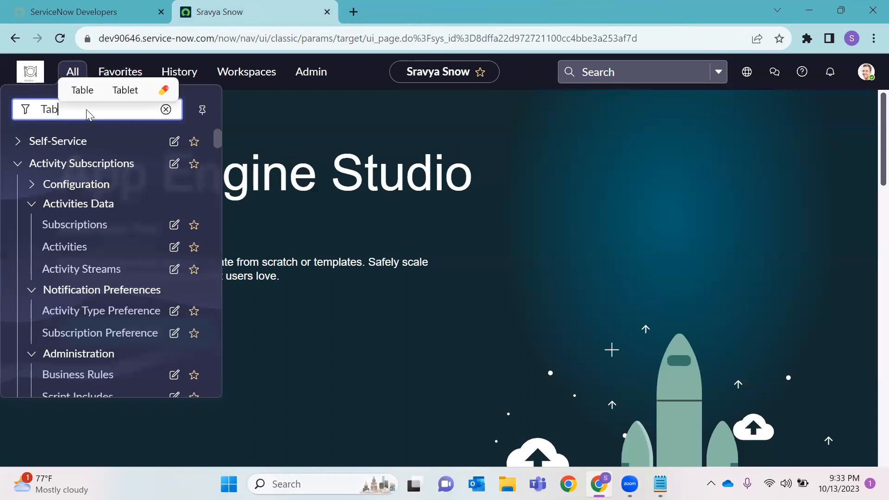
{"action": "scroll", "coordinate": [71, 246], "scroll_direction": "down", "scroll_amount": 3}
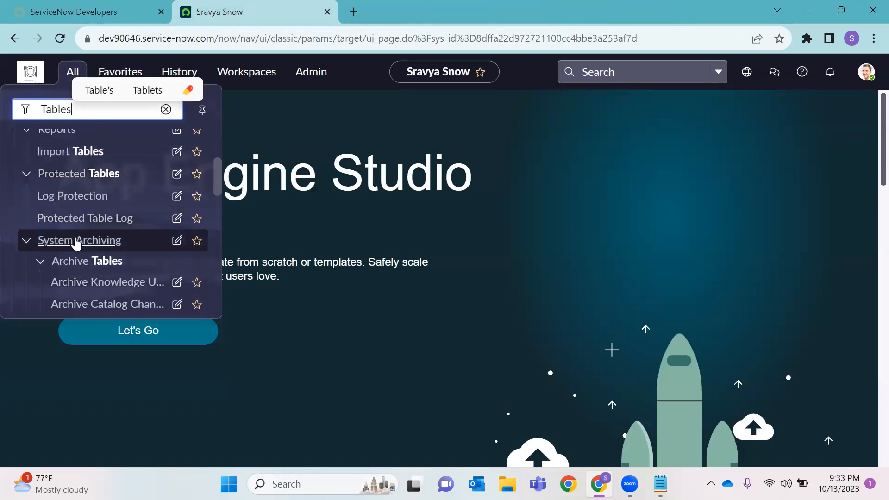
{"action": "scroll", "coordinate": [76, 238], "scroll_direction": "up", "scroll_amount": 3}
{"action": "scroll", "coordinate": [105, 185], "scroll_direction": "down", "scroll_amount": 10}
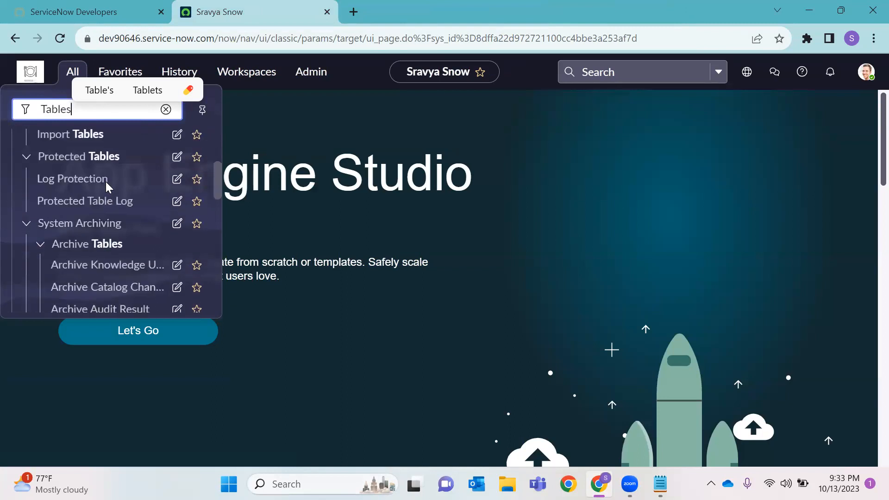
{"action": "right_click", "coordinate": [87, 183]}
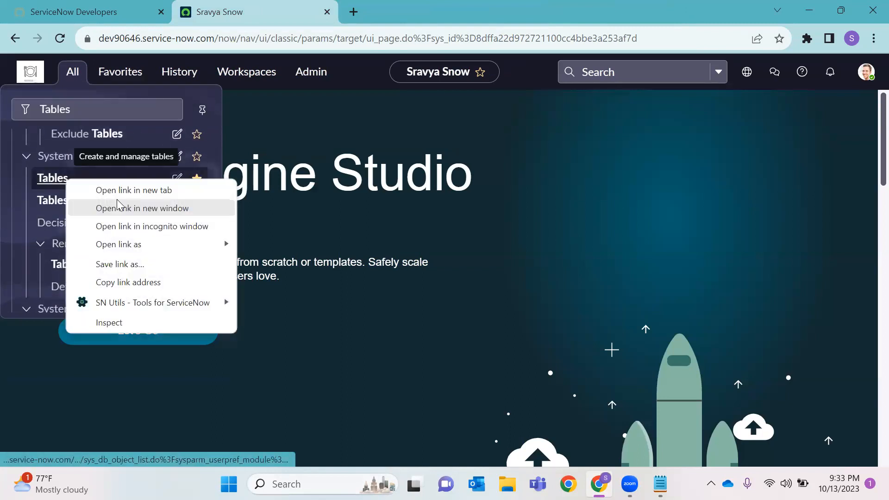
{"action": "left_click", "coordinate": [119, 190]}
{"action": "left_click", "coordinate": [463, 12]}
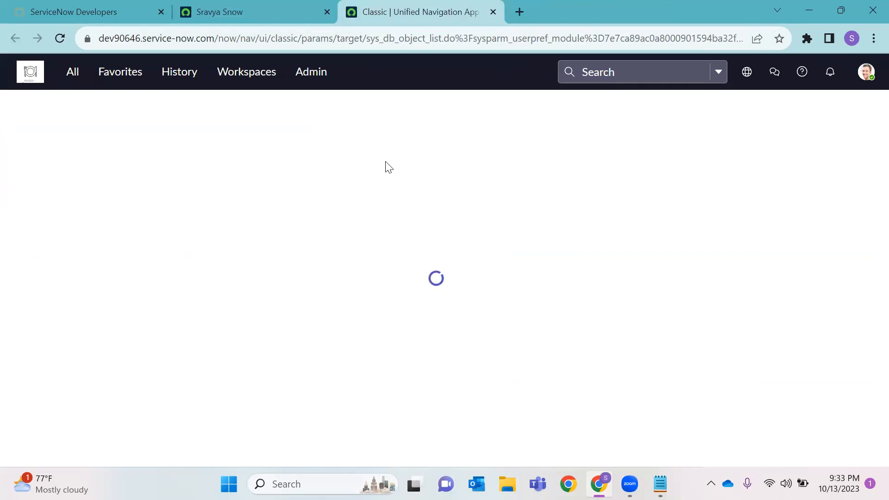
{"action": "left_click", "coordinate": [310, 5]}
{"action": "left_click", "coordinate": [408, 11]}
{"action": "left_click", "coordinate": [107, 205]}
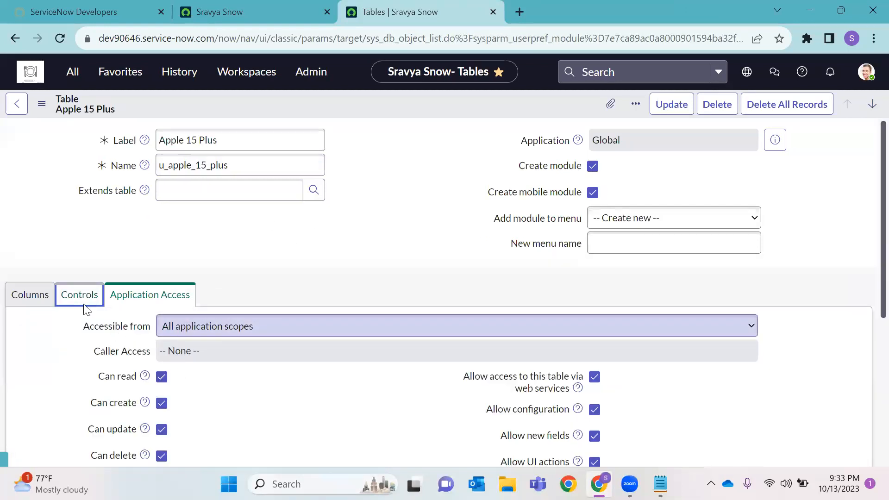
View Apple 15 Plus controls, then open another Tables list tab and the Apple 15 definition
{"action": "left_click", "coordinate": [67, 285]}
{"action": "left_click", "coordinate": [269, 11]}
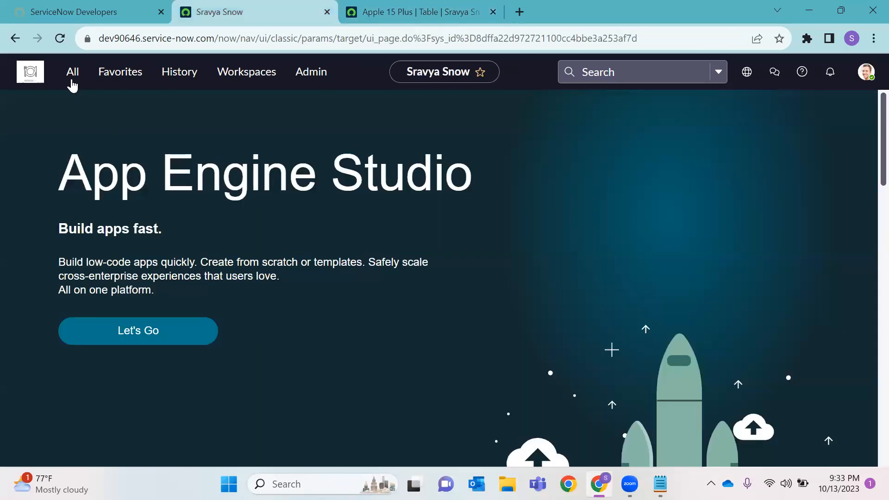
{"action": "left_click", "coordinate": [72, 86]}
{"action": "right_click", "coordinate": [56, 184]}
{"action": "left_click", "coordinate": [125, 195]}
{"action": "left_click", "coordinate": [579, 12]}
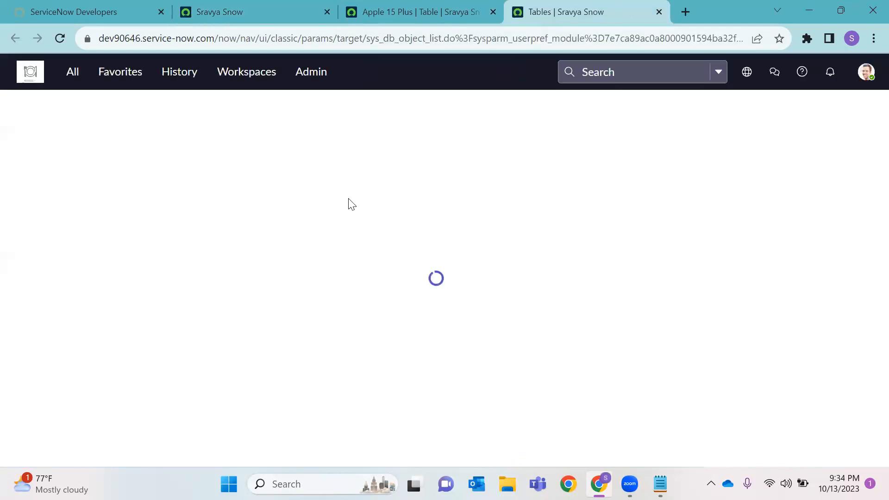
{"action": "left_click", "coordinate": [74, 223]}
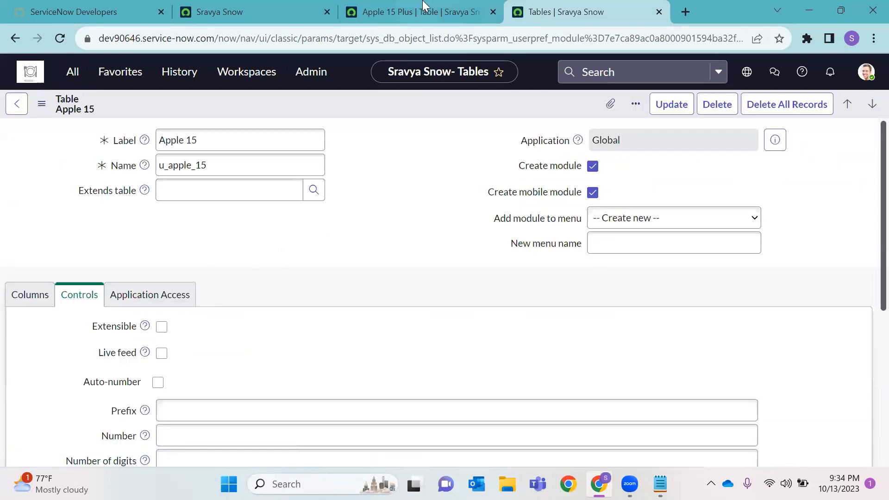
Open a fresh Tables list in a new tab from the Tables module
{"action": "left_click", "coordinate": [258, 9]}
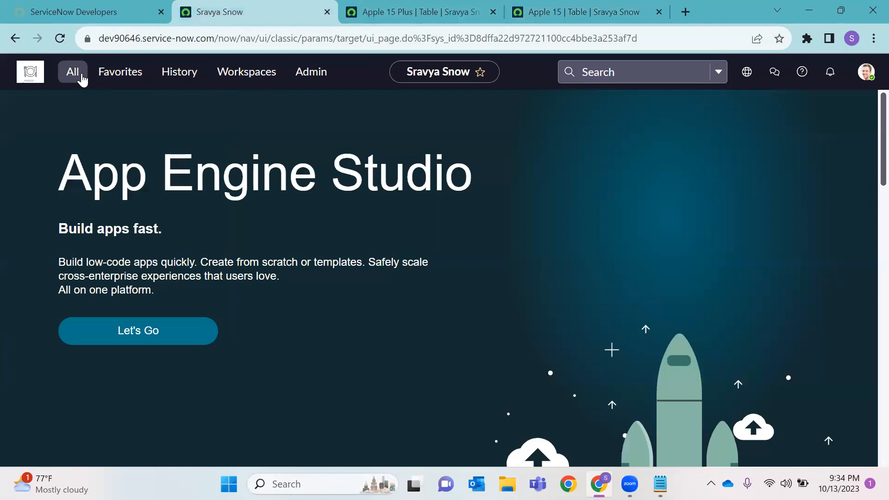
{"action": "left_click", "coordinate": [81, 78]}
{"action": "right_click", "coordinate": [50, 179]}
{"action": "left_click", "coordinate": [142, 189]}
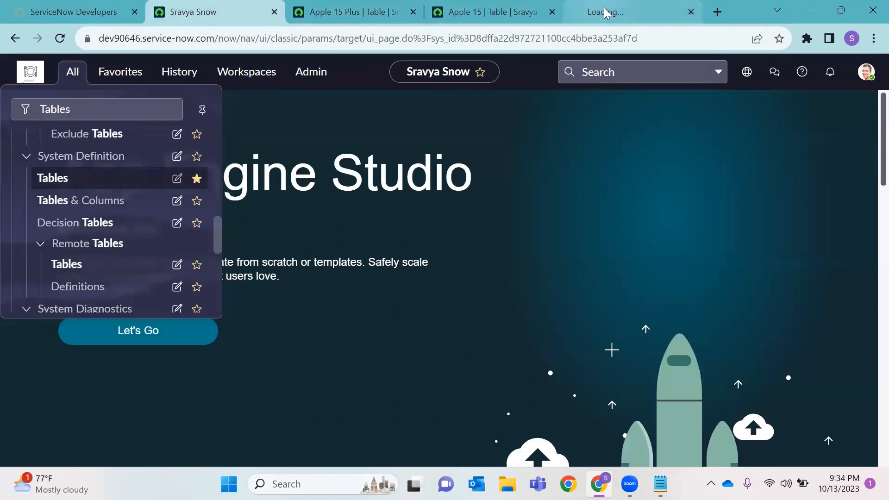
{"action": "left_click", "coordinate": [604, 7]}
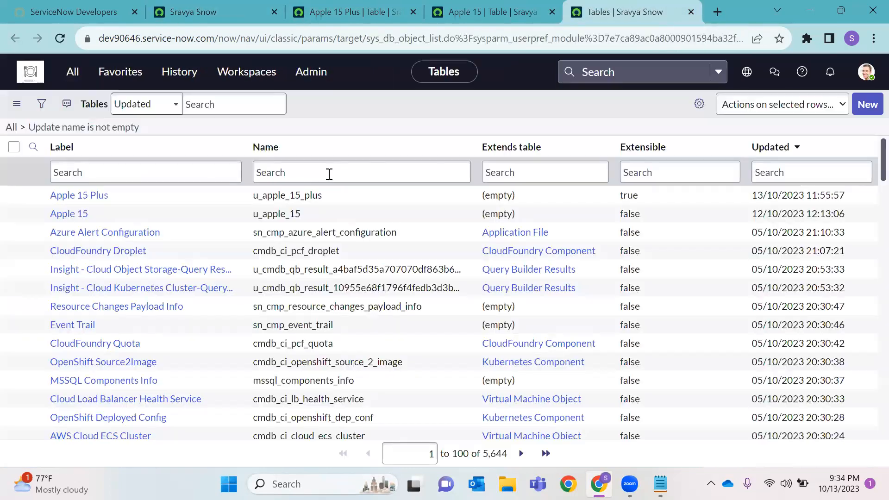
Create a new table labelled 'Apple 15 Pro Max' (u_apple_15_pro_max) with its module in the Apple 15 menu
{"action": "left_click", "coordinate": [859, 106]}
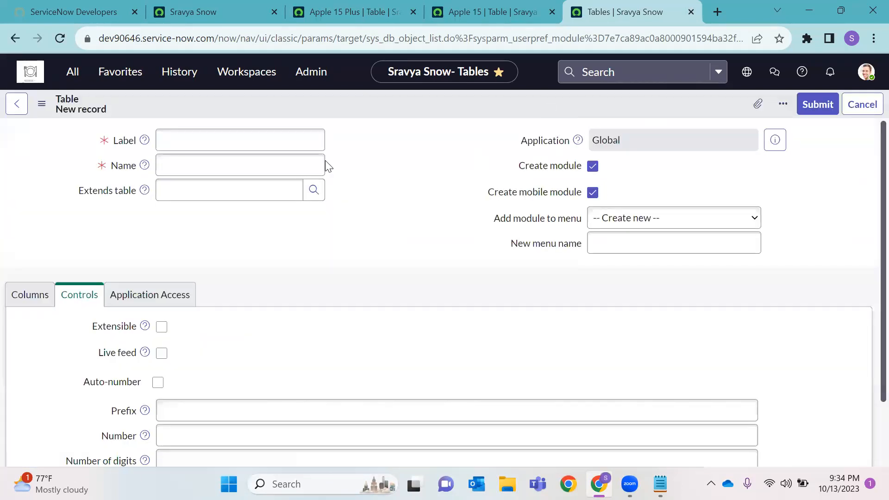
{"action": "type", "text": "Apple 15"}
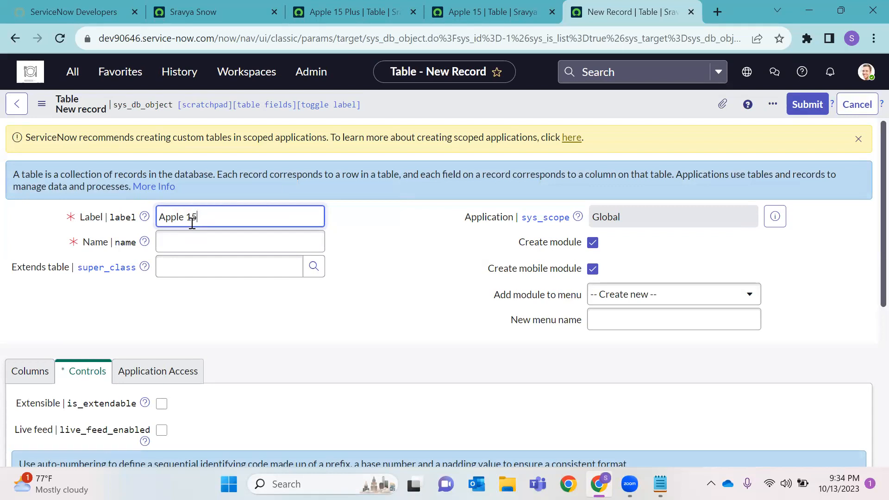
{"action": "type", "text": " Pro Max"}
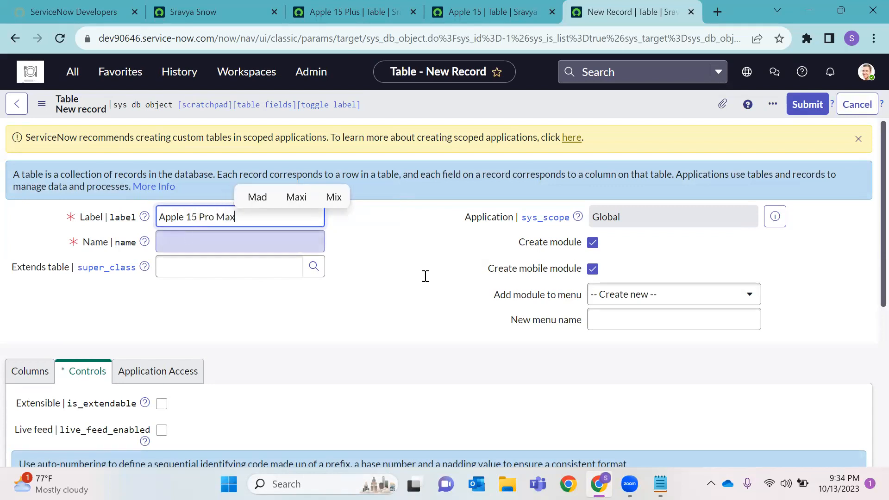
{"action": "key", "text": "Tab"}
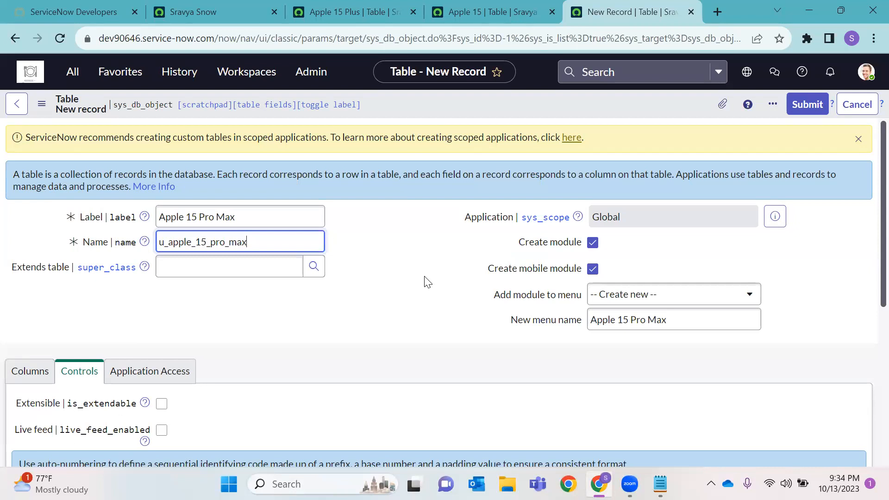
{"action": "left_click", "coordinate": [650, 292]}
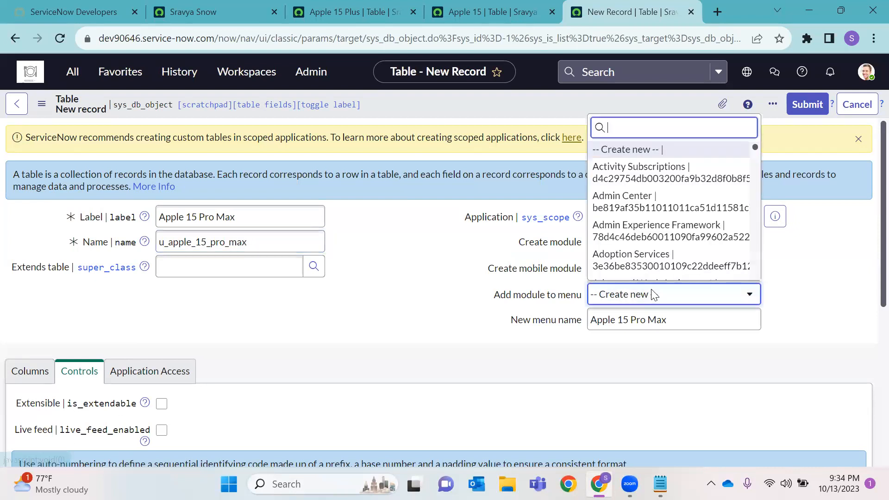
{"action": "type", "text": "apple"}
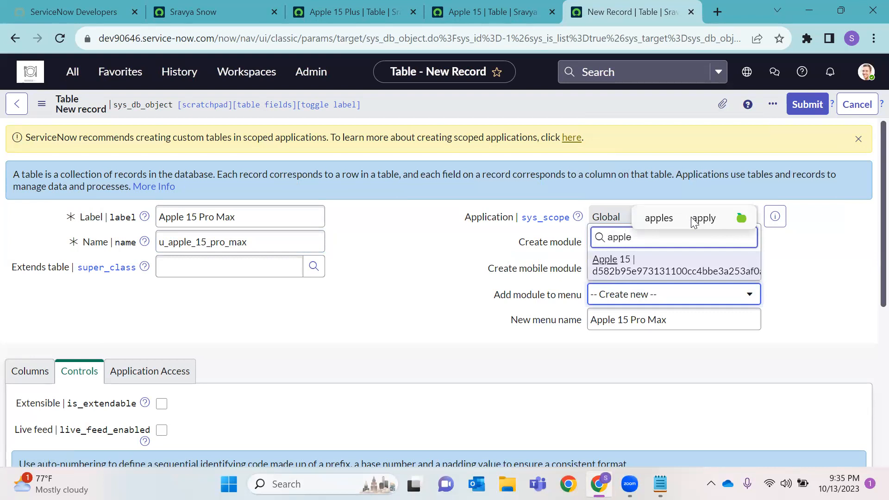
{"action": "key", "text": "Return"}
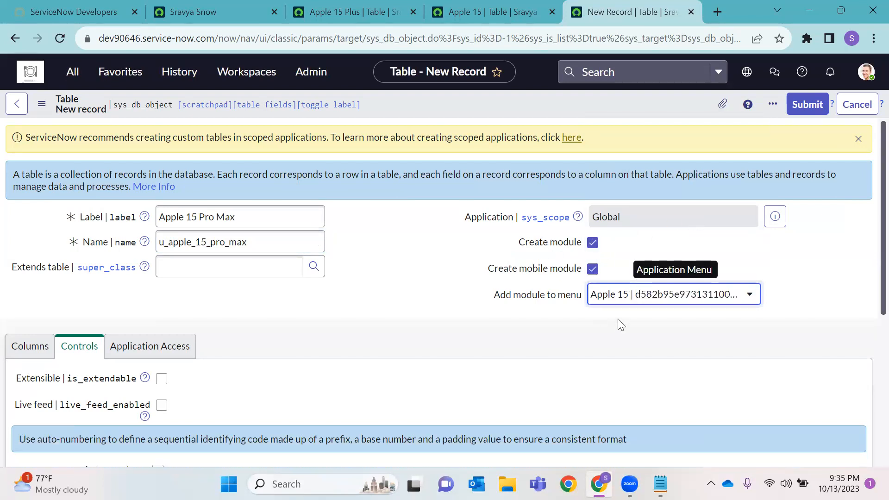
{"action": "left_click", "coordinate": [354, 11]}
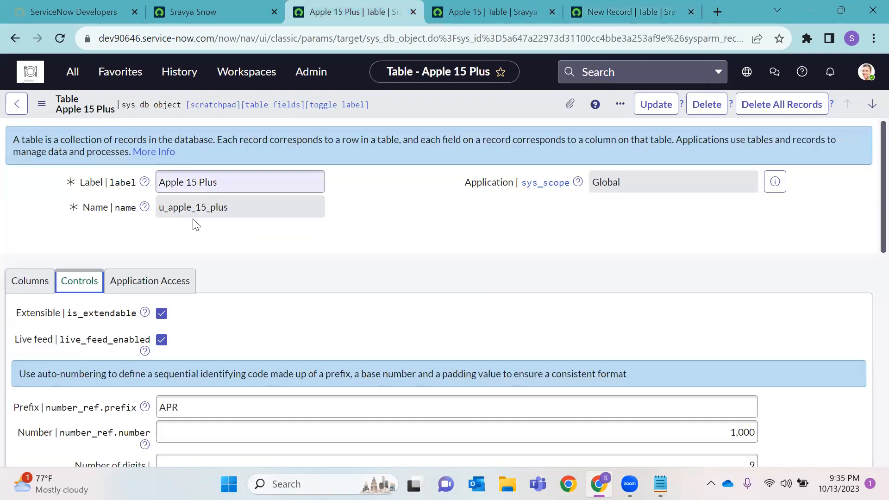
{"action": "left_click", "coordinate": [214, 10]}
{"action": "left_click", "coordinate": [74, 72]}
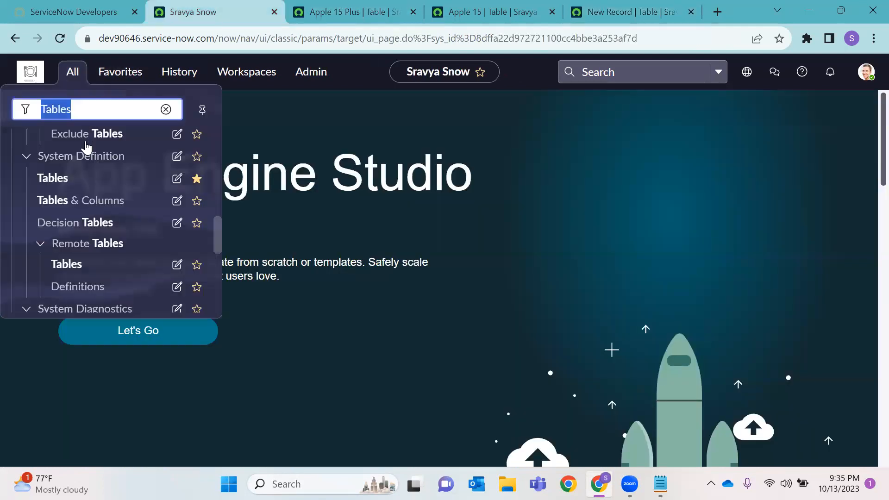
{"action": "key", "text": "BackSpace"}
{"action": "type", "text": "Apple 15"}
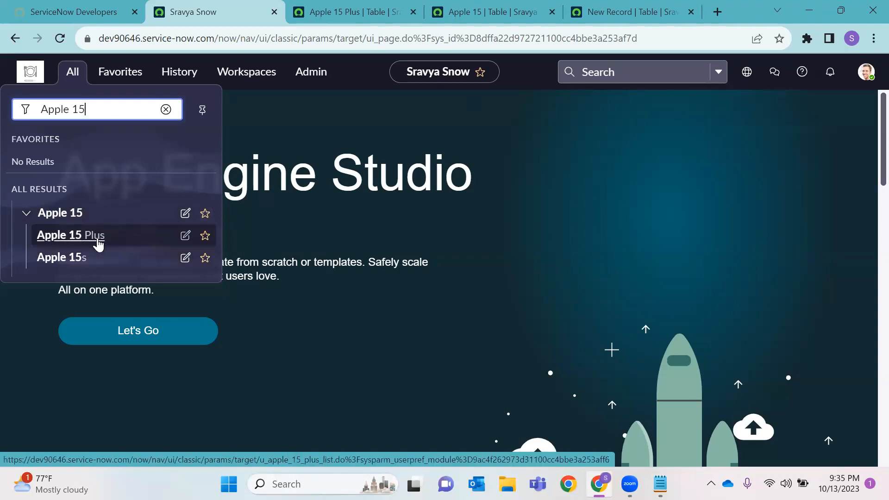
{"action": "left_click", "coordinate": [597, 6]}
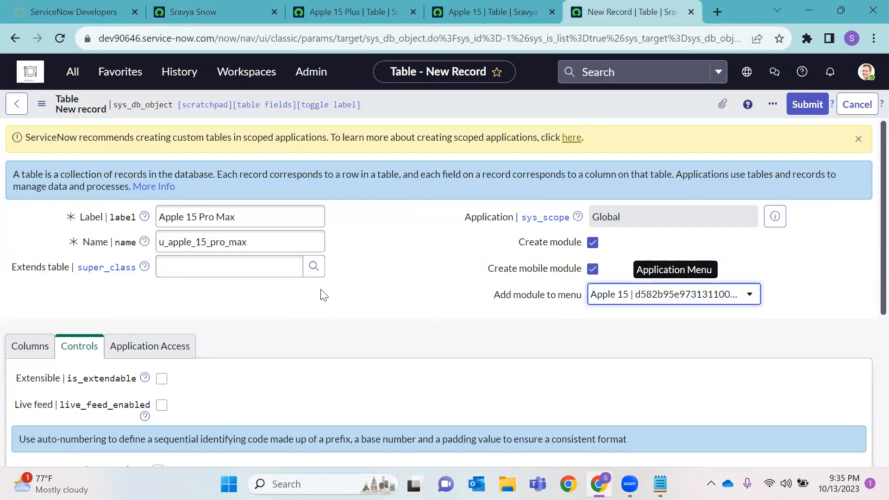
Search the Extends table lookup for '*ap' and check the Apple 15 table's Extensible setting
{"action": "left_click", "coordinate": [315, 268]}
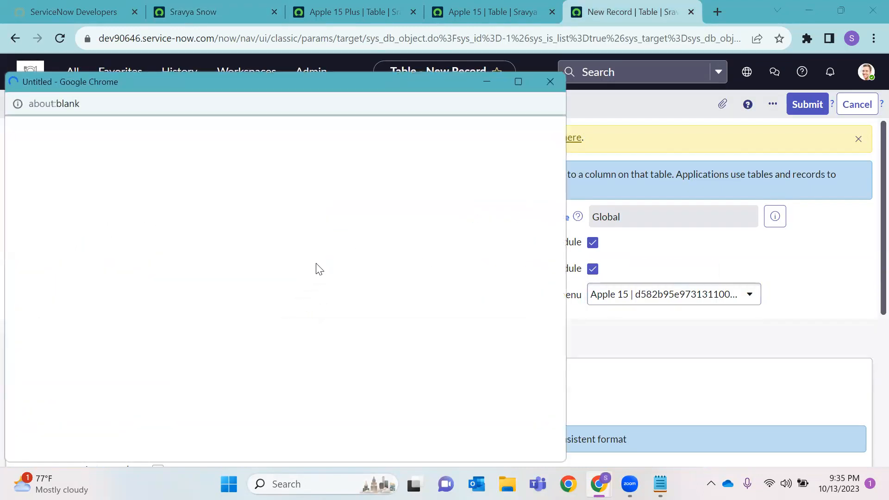
{"action": "left_click", "coordinate": [78, 207]}
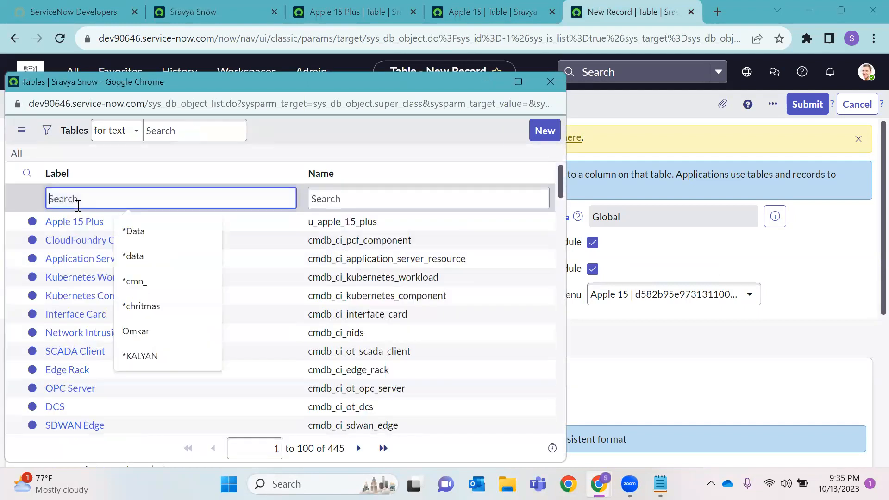
{"action": "type", "text": "*apple"}
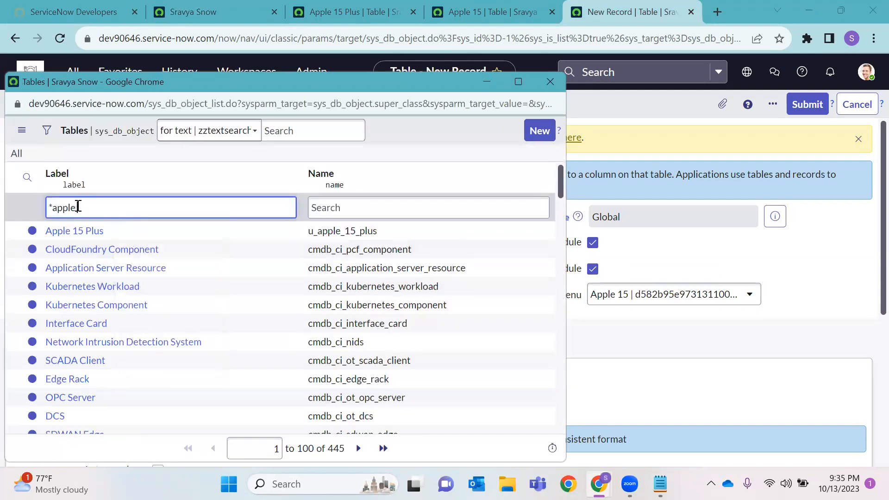
{"action": "key", "text": "Return"}
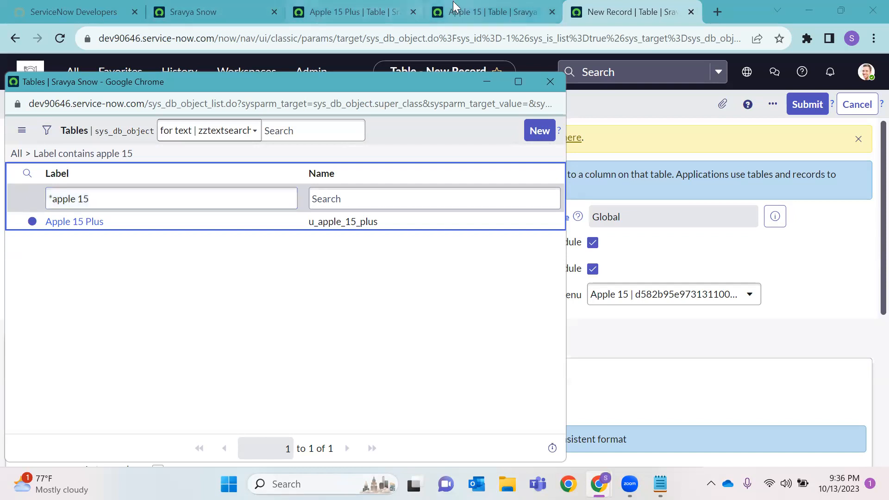
{"action": "left_click", "coordinate": [486, 12]}
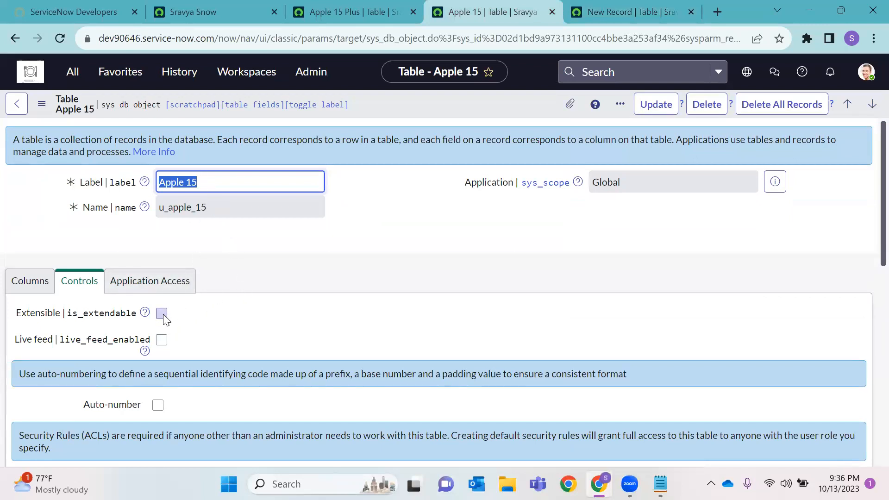
{"action": "double_click", "coordinate": [41, 314]}
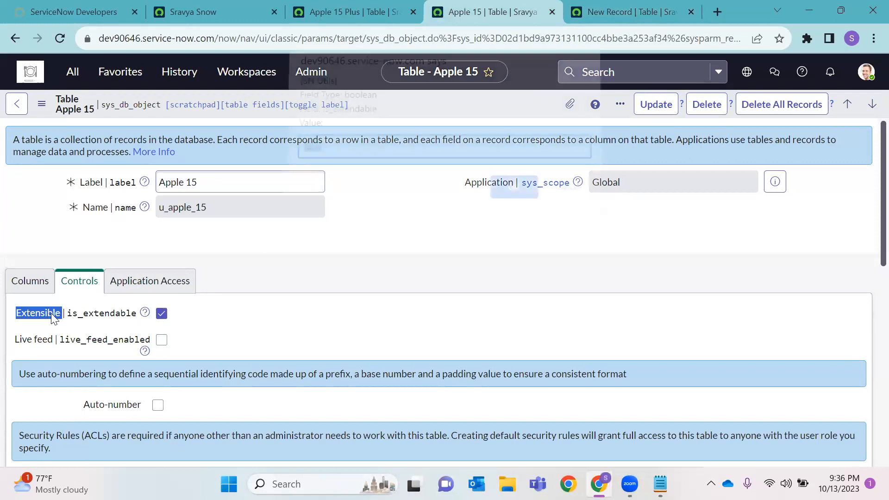
{"action": "left_click", "coordinate": [566, 197]}
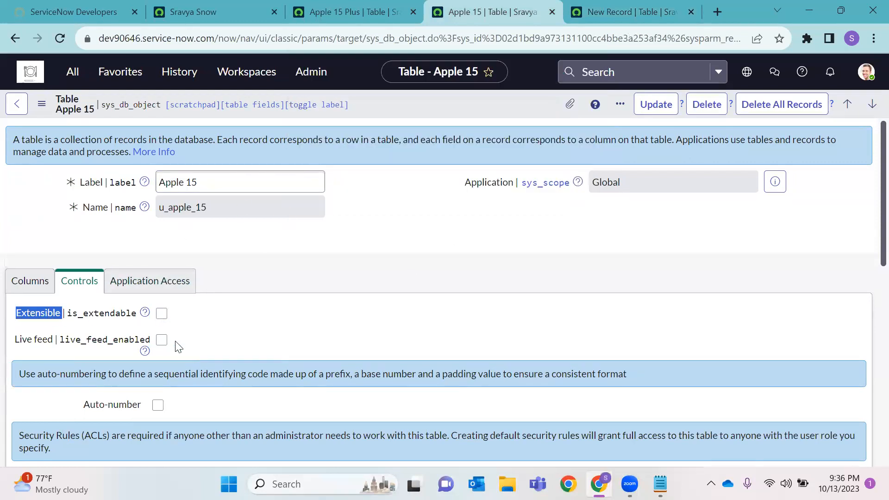
{"action": "left_click", "coordinate": [593, 10]}
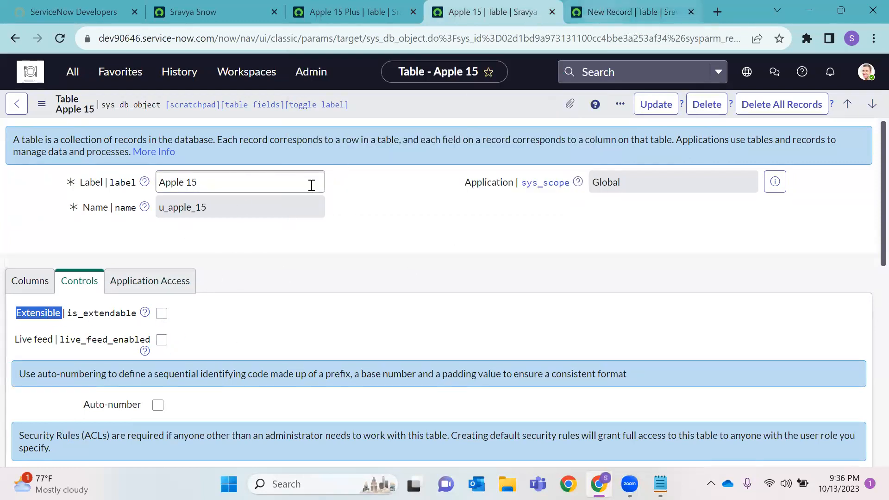
Set Extends table to Apple 15 Plus and confirm Apple 15 Plus is extensible
{"action": "left_click", "coordinate": [314, 267]}
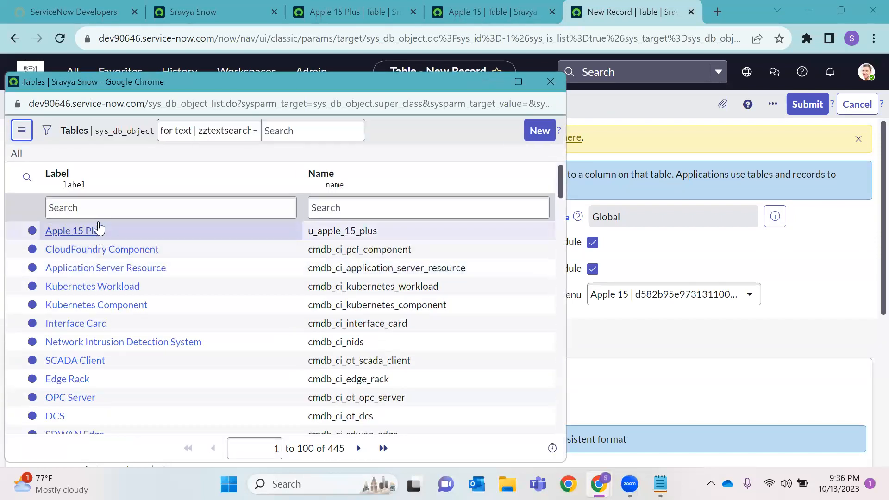
{"action": "left_click", "coordinate": [93, 232]}
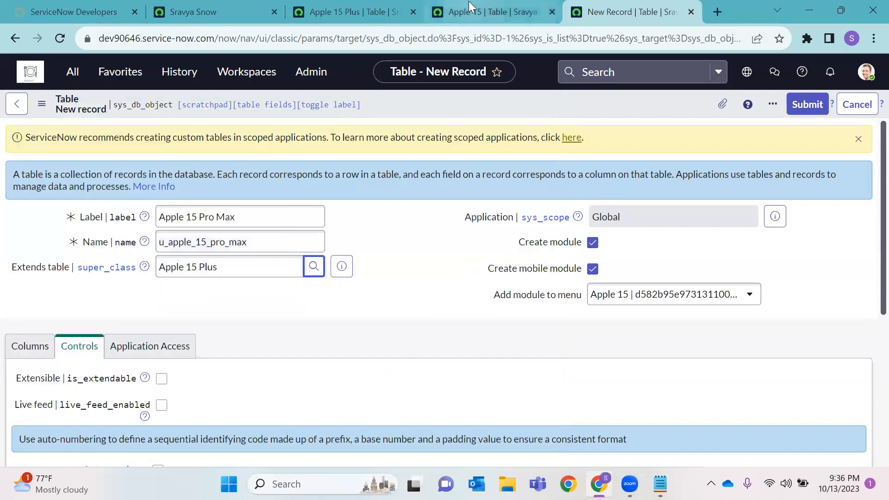
{"action": "left_click", "coordinate": [470, 6]}
{"action": "left_click", "coordinate": [363, 12]}
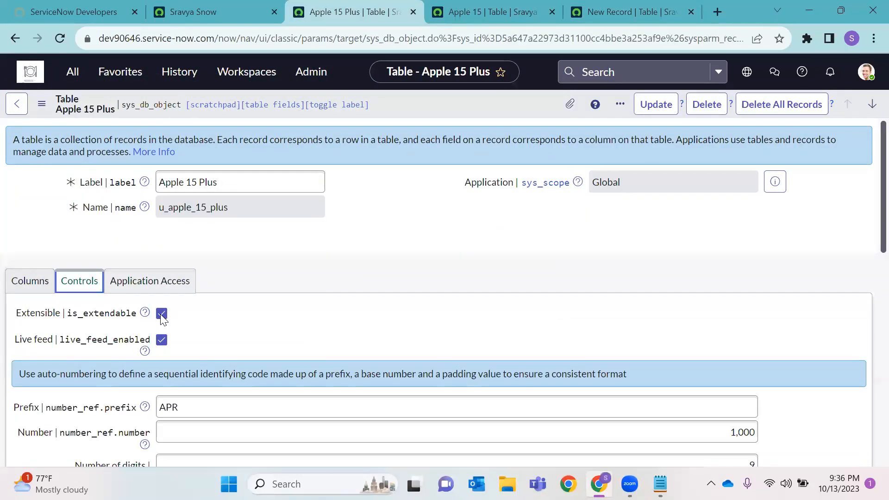
Save the new Apple 15 Pro Max table extending Apple 15 Plus
{"action": "left_click", "coordinate": [648, 17]}
{"action": "left_click_drag", "start_coordinate": [225, 273], "coordinate": [155, 275]}
{"action": "left_click", "coordinate": [481, 98]}
{"action": "right_click", "coordinate": [481, 98]}
{"action": "left_click", "coordinate": [461, 103]}
{"action": "right_click", "coordinate": [460, 102]}
{"action": "left_click", "coordinate": [497, 113]}
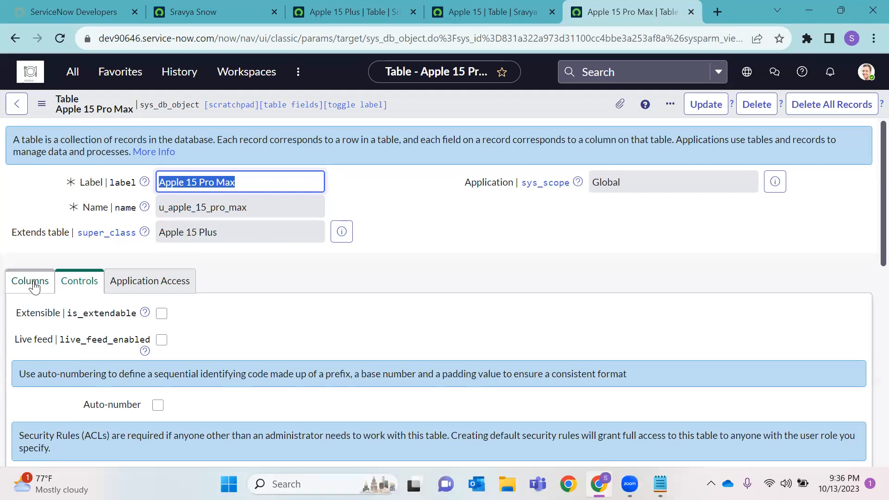
Review the Apple 15 Pro Max Columns list, which totals 12 columns
{"action": "left_click", "coordinate": [34, 287]}
{"action": "scroll", "coordinate": [243, 315], "scroll_direction": "down", "scroll_amount": 1}
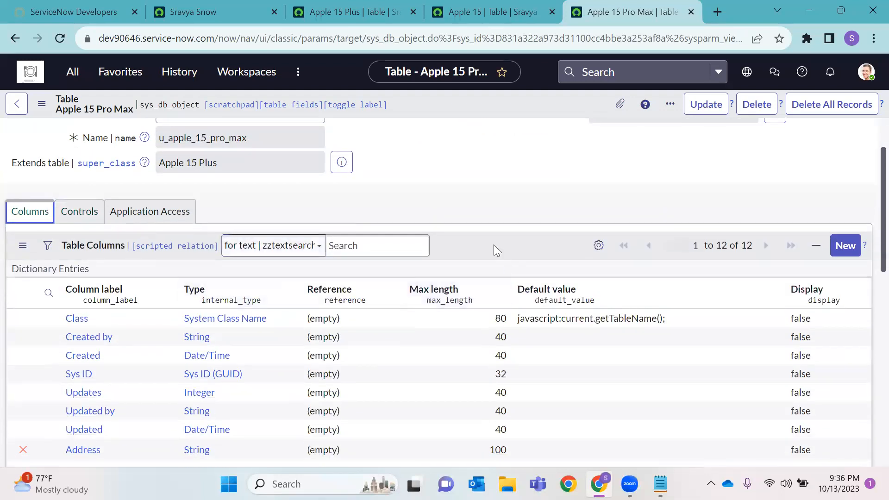
{"action": "scroll", "coordinate": [494, 246], "scroll_direction": "down", "scroll_amount": 2}
{"action": "scroll", "coordinate": [495, 241], "scroll_direction": "up", "scroll_amount": 1}
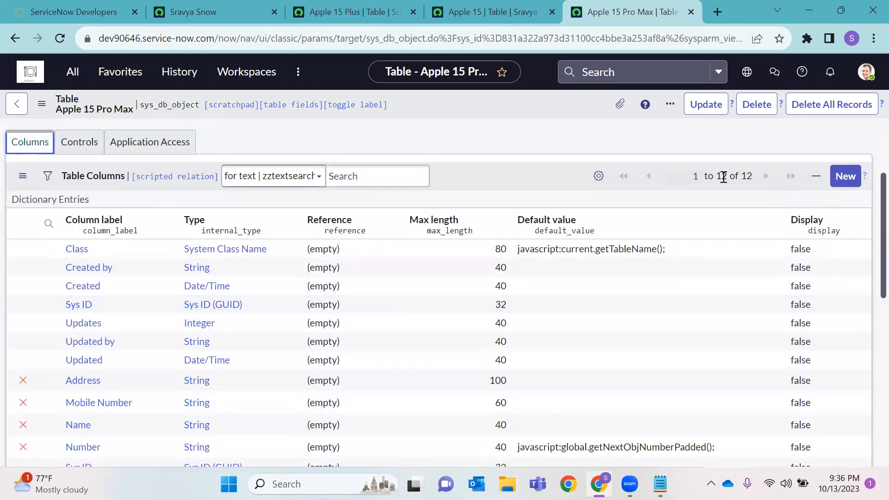
{"action": "double_click", "coordinate": [746, 176]}
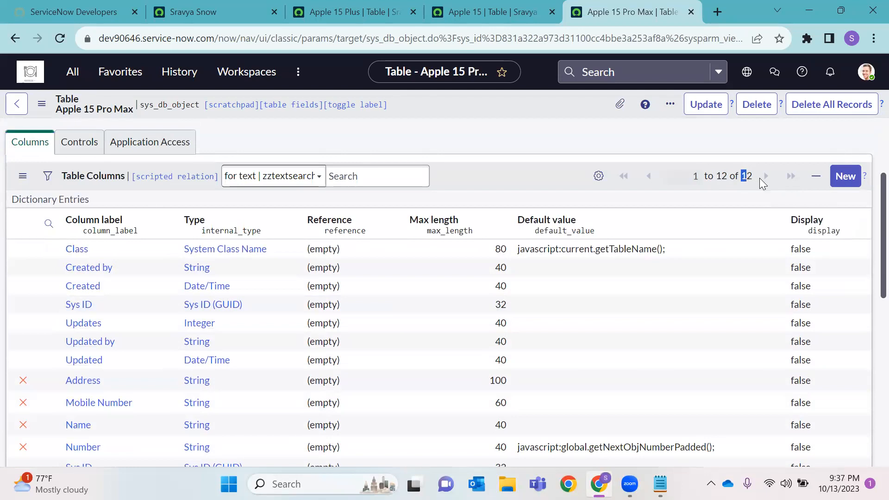
{"action": "scroll", "coordinate": [608, 224], "scroll_direction": "down", "scroll_amount": 2}
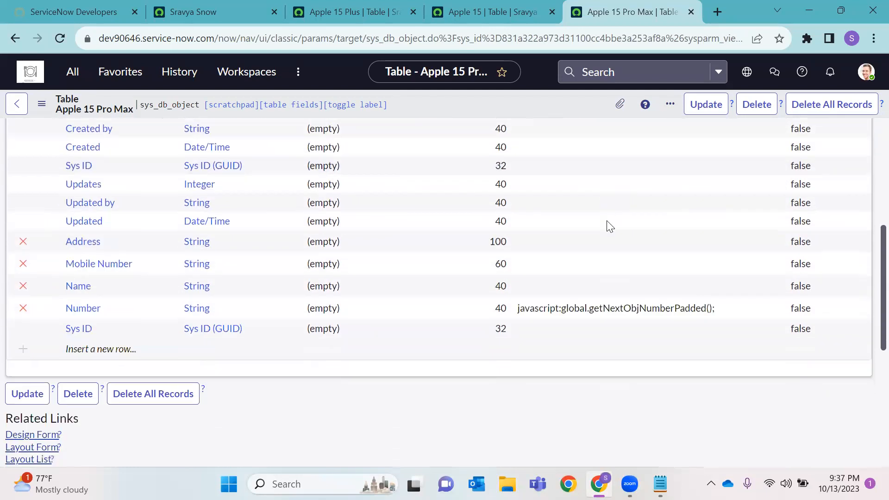
{"action": "scroll", "coordinate": [581, 226], "scroll_direction": "up", "scroll_amount": 1}
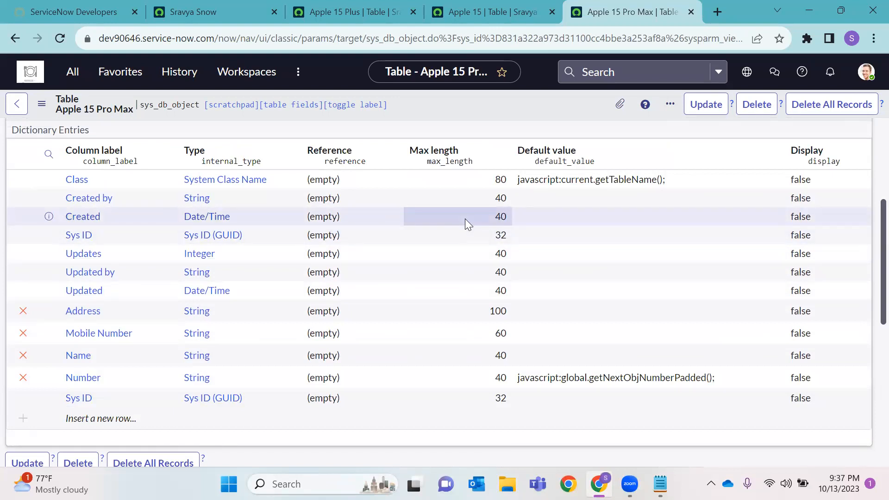
Review the Apple 15 Plus Columns and Controls tabs, opening the Number column label inline
{"action": "left_click", "coordinate": [354, 11]}
{"action": "scroll", "coordinate": [285, 238], "scroll_direction": "down", "scroll_amount": 4}
{"action": "scroll", "coordinate": [284, 239], "scroll_direction": "up", "scroll_amount": 3}
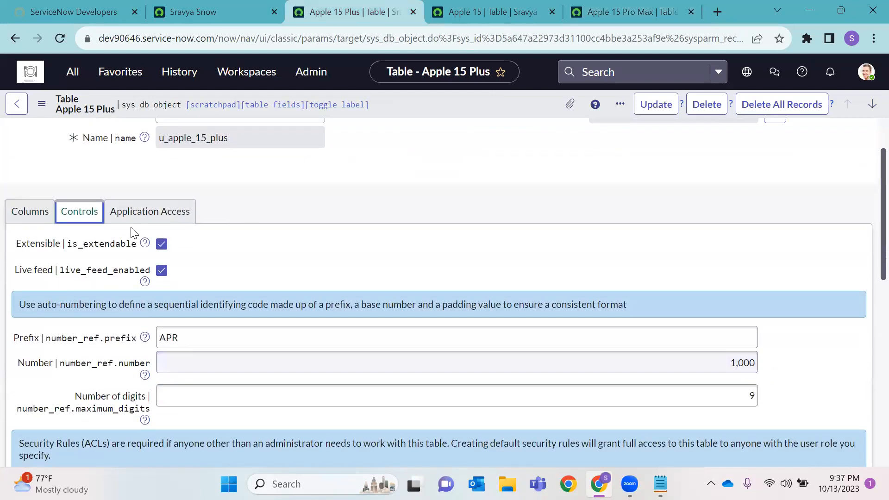
{"action": "left_click", "coordinate": [42, 208]}
{"action": "scroll", "coordinate": [215, 315], "scroll_direction": "down", "scroll_amount": 2}
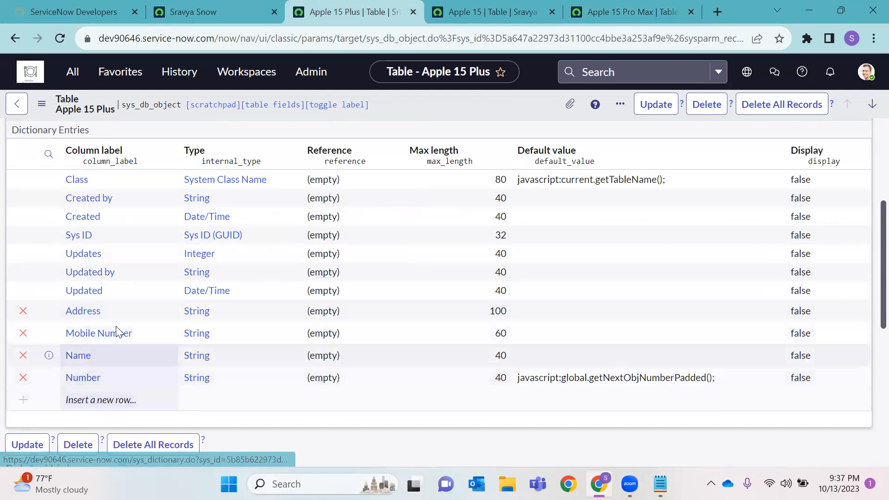
{"action": "double_click", "coordinate": [71, 378]}
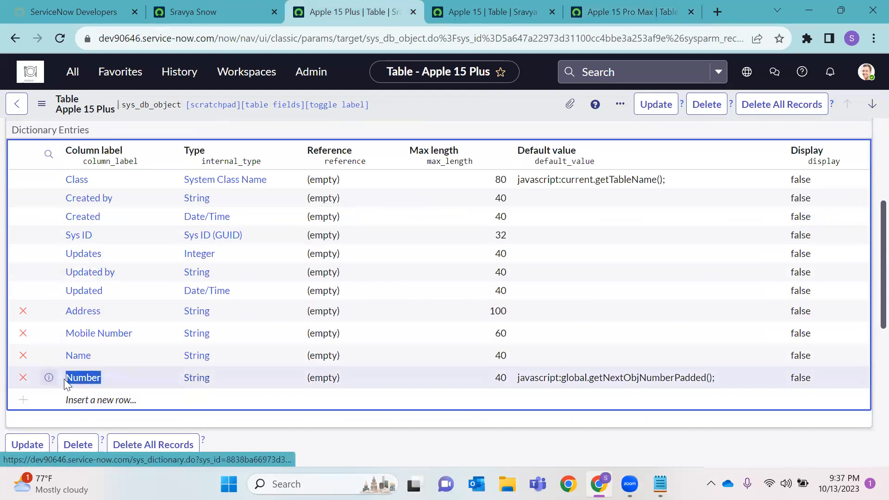
{"action": "scroll", "coordinate": [108, 274], "scroll_direction": "up", "scroll_amount": 3}
{"action": "left_click", "coordinate": [92, 213]}
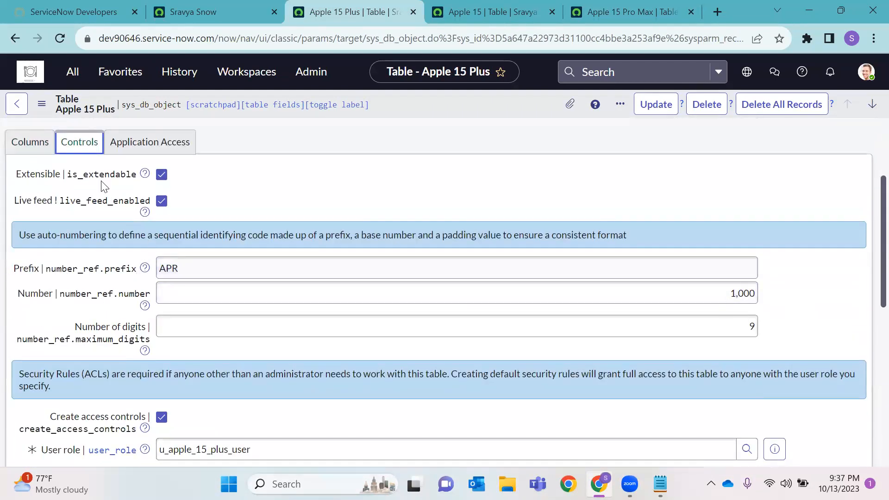
{"action": "left_click", "coordinate": [39, 142]}
{"action": "double_click", "coordinate": [98, 446]}
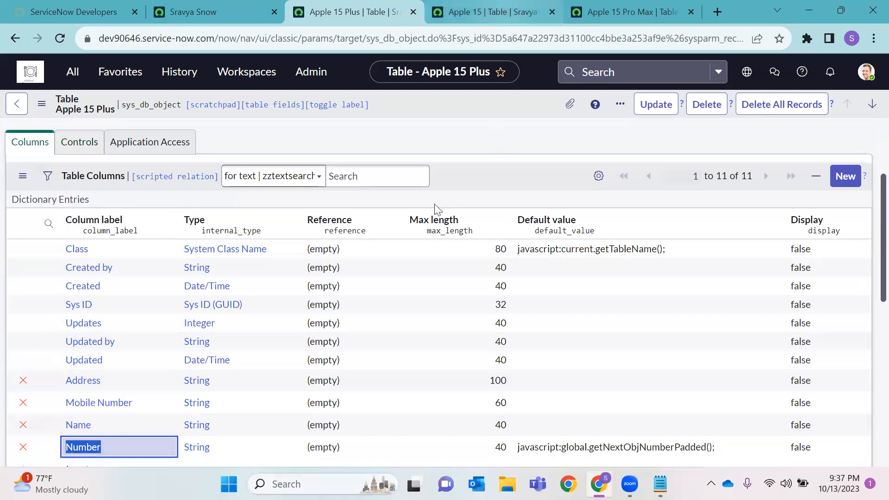
Compare with the Apple 15 table's columns, then open the Apple 15 Plus Class label inline
{"action": "left_click", "coordinate": [510, 13]}
{"action": "left_click", "coordinate": [35, 142]}
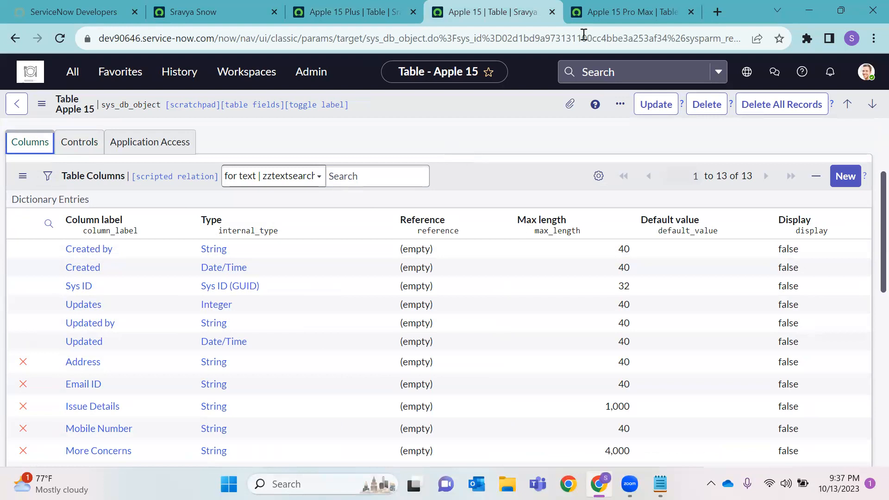
{"action": "left_click", "coordinate": [368, 10]}
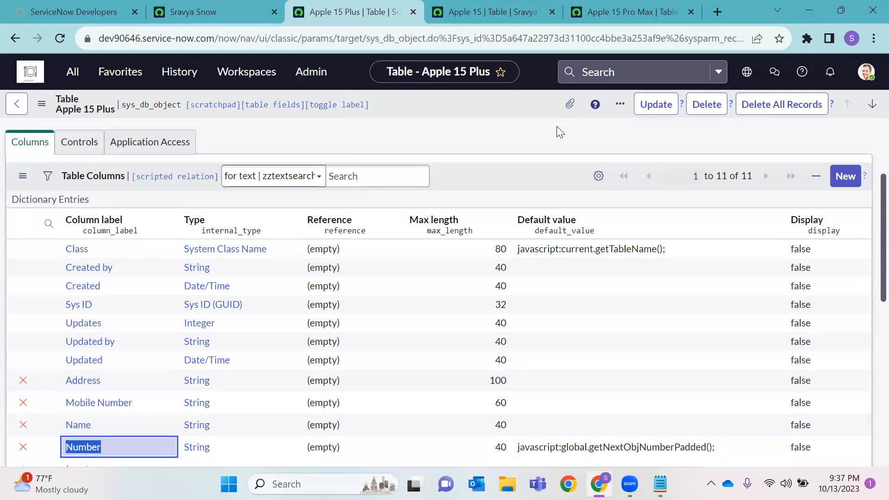
{"action": "scroll", "coordinate": [557, 126], "scroll_direction": "down", "scroll_amount": 1}
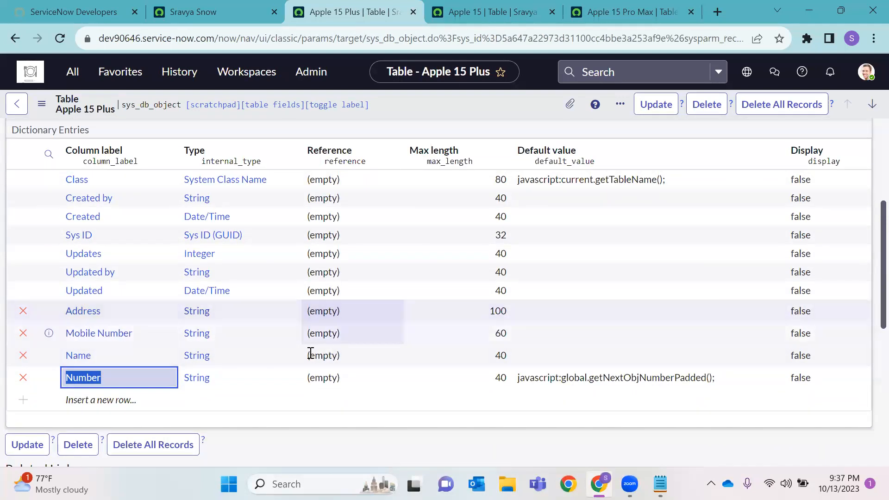
{"action": "left_click", "coordinate": [141, 402]}
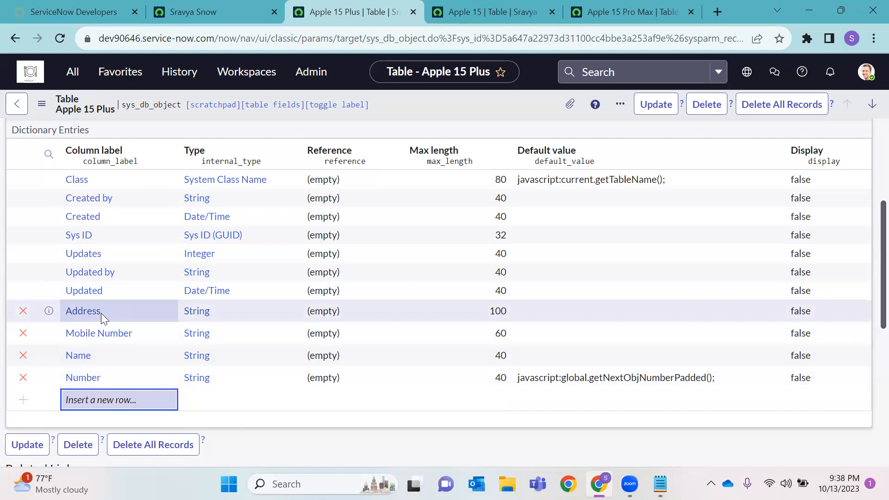
{"action": "left_click", "coordinate": [119, 184]}
{"action": "double_click", "coordinate": [119, 183]}
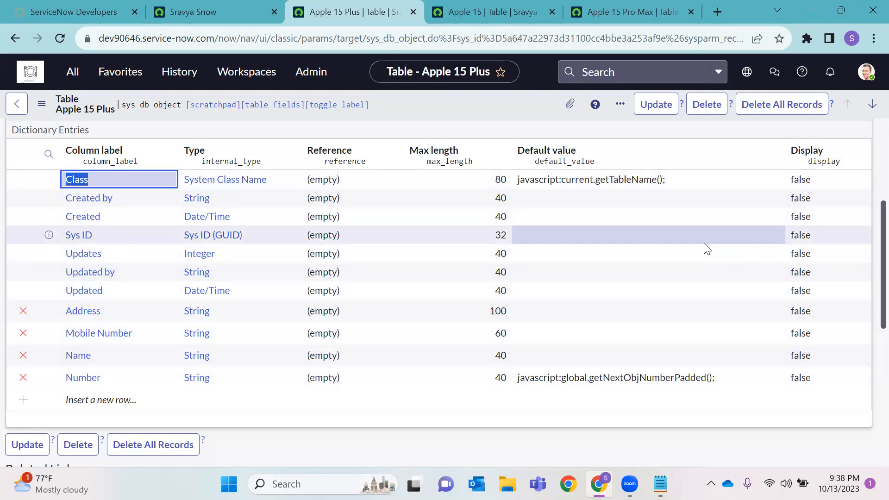
Close the Class label editor and look over the Apple 15 Plus column list
{"action": "scroll", "coordinate": [707, 245], "scroll_direction": "up", "scroll_amount": 1}
{"action": "scroll", "coordinate": [672, 261], "scroll_direction": "down", "scroll_amount": 1}
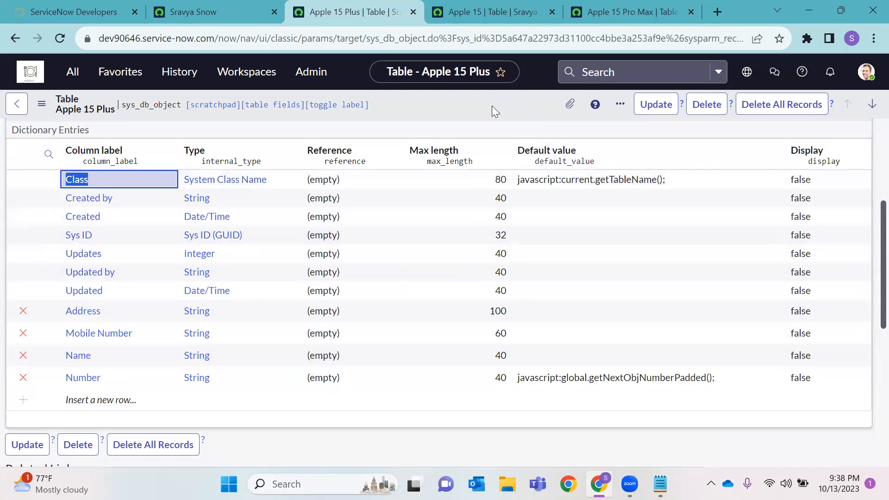
{"action": "left_click", "coordinate": [476, 100]}
{"action": "scroll", "coordinate": [207, 278], "scroll_direction": "up", "scroll_amount": 1}
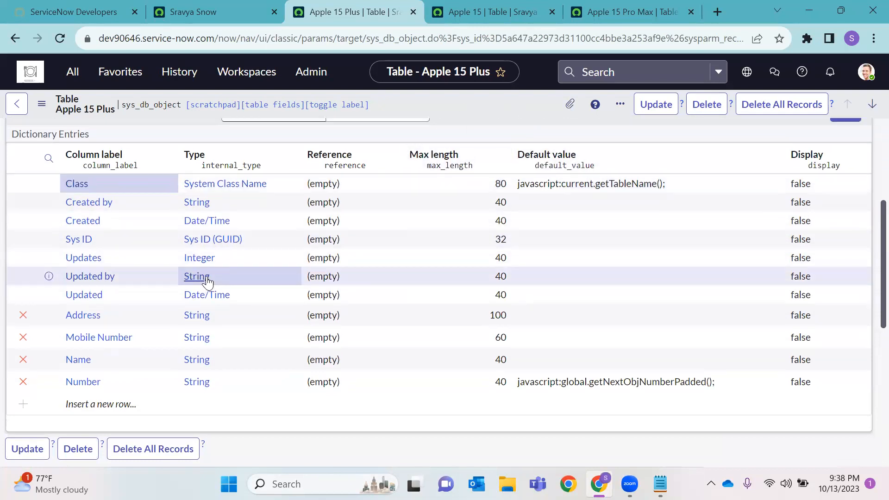
{"action": "scroll", "coordinate": [198, 284], "scroll_direction": "down", "scroll_amount": 1}
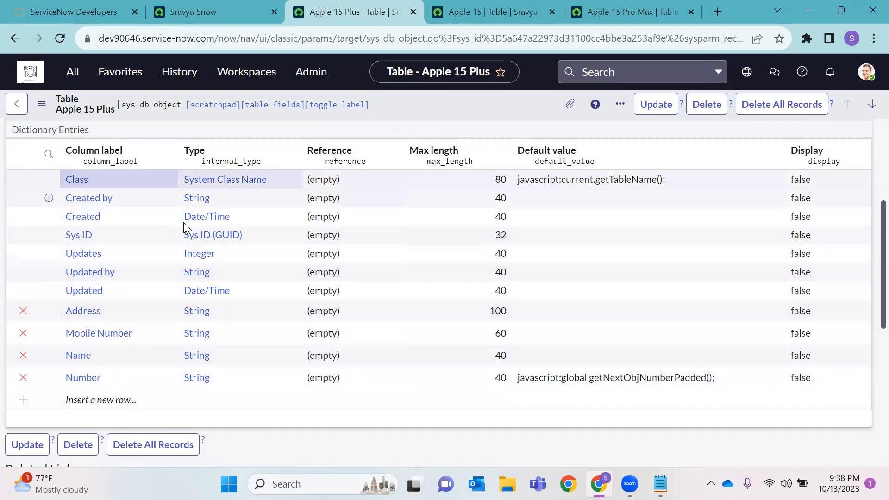
{"action": "scroll", "coordinate": [497, 248], "scroll_direction": "up", "scroll_amount": 1}
{"action": "scroll", "coordinate": [497, 248], "scroll_direction": "down", "scroll_amount": 1}
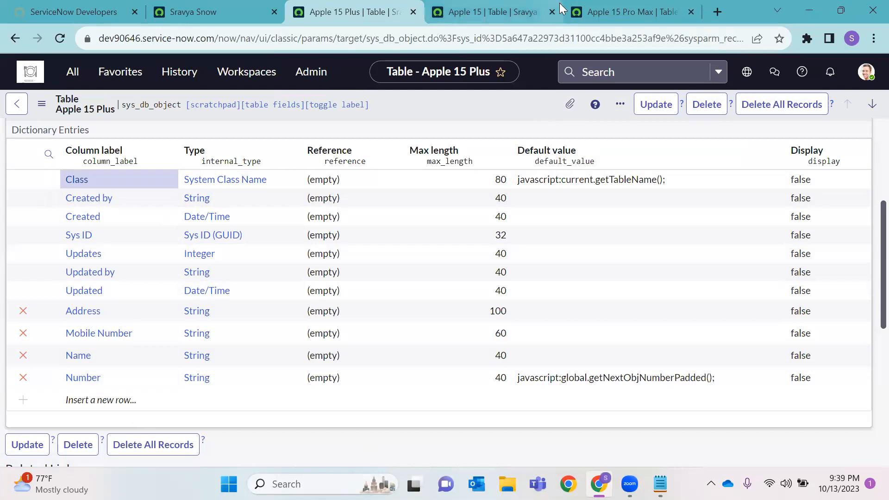
{"action": "left_click", "coordinate": [585, 11]}
On Apple 15 Plus Controls, check prefix APR, starting number 1,000 and 9 digits
{"action": "left_click", "coordinate": [348, 14]}
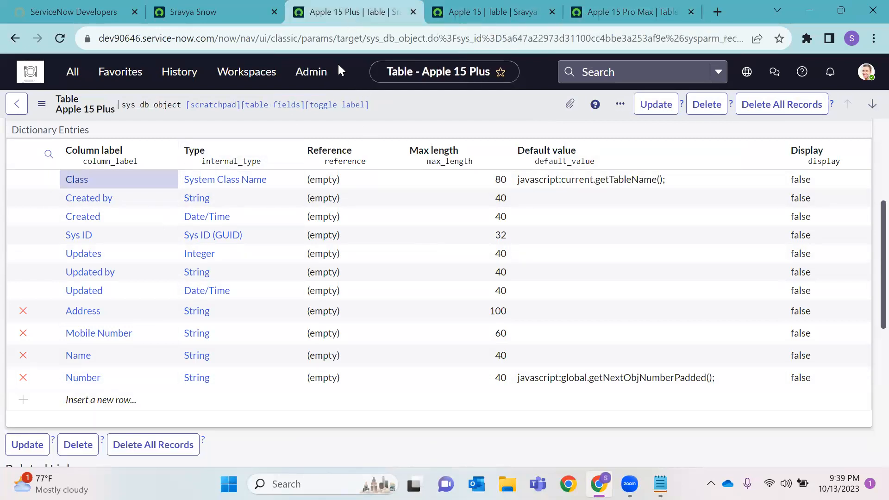
{"action": "scroll", "coordinate": [199, 294], "scroll_direction": "up", "scroll_amount": 3}
{"action": "left_click", "coordinate": [77, 206]}
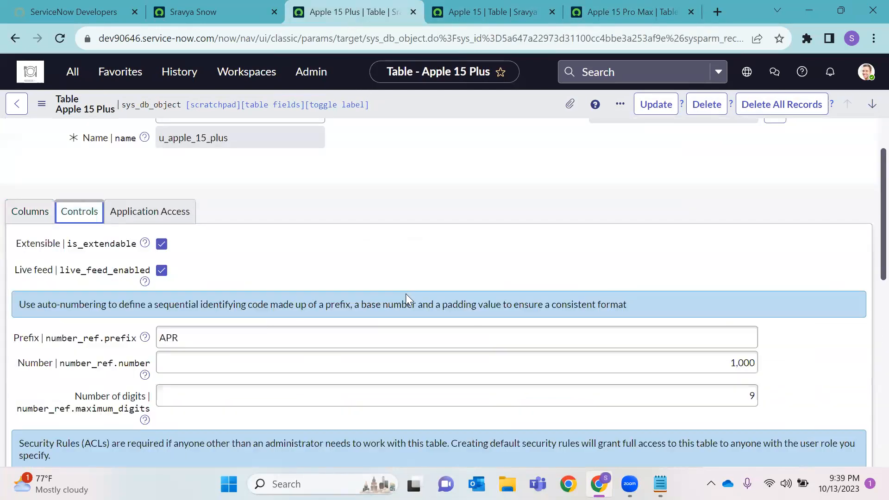
{"action": "scroll", "coordinate": [405, 294], "scroll_direction": "down", "scroll_amount": 1}
{"action": "left_click", "coordinate": [199, 276]}
{"action": "double_click", "coordinate": [191, 280]}
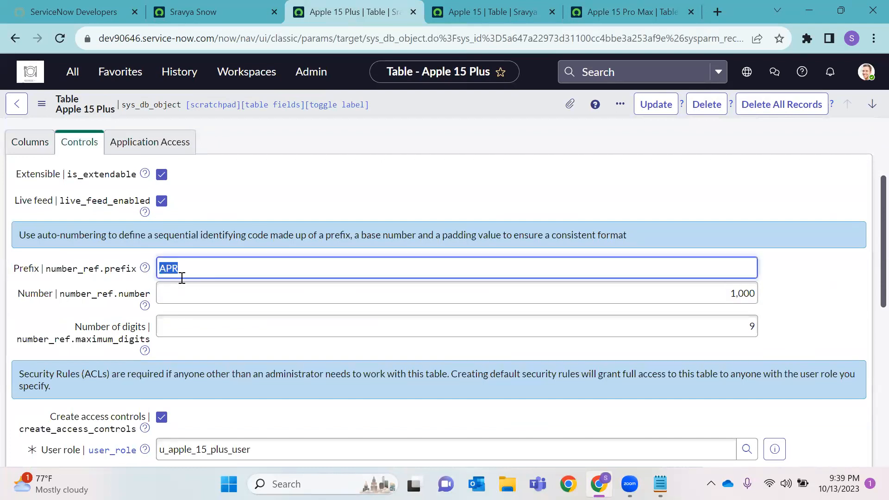
{"action": "double_click", "coordinate": [748, 293]}
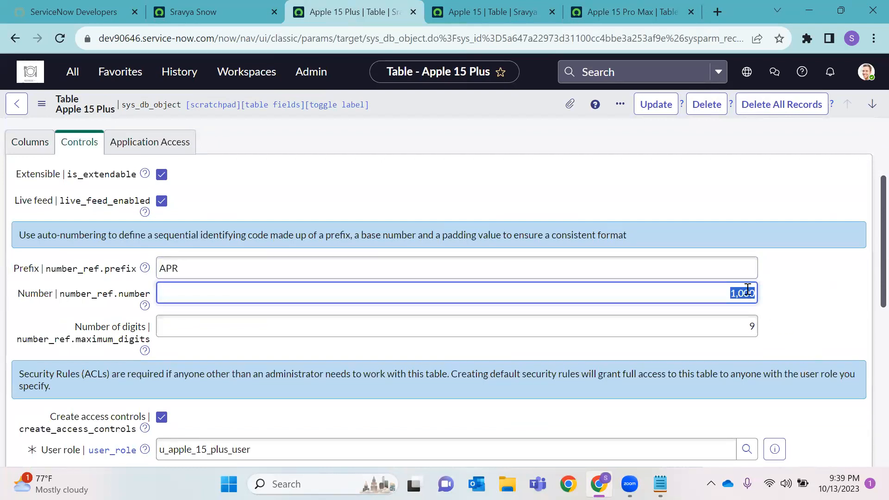
{"action": "double_click", "coordinate": [752, 327]}
{"action": "double_click", "coordinate": [190, 267]}
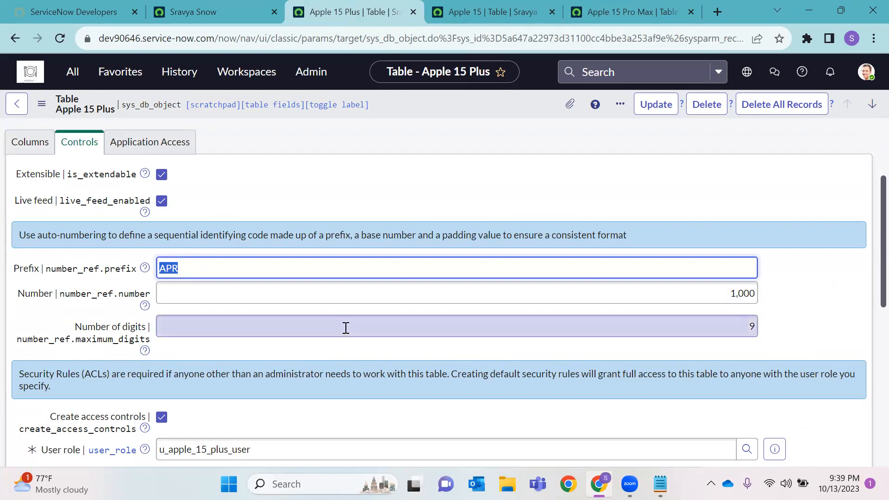
{"action": "left_click", "coordinate": [203, 269]}
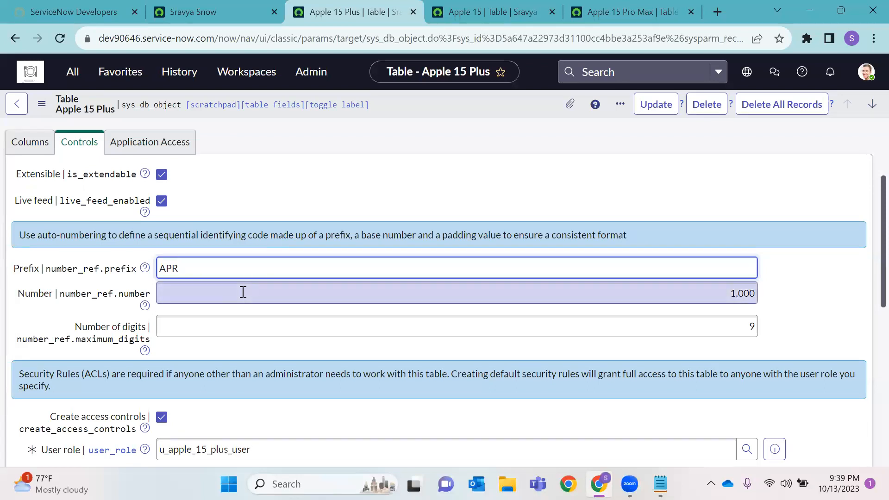
Save the Apple 15 Pro Max table form from the header menu
{"action": "left_click", "coordinate": [493, 16]}
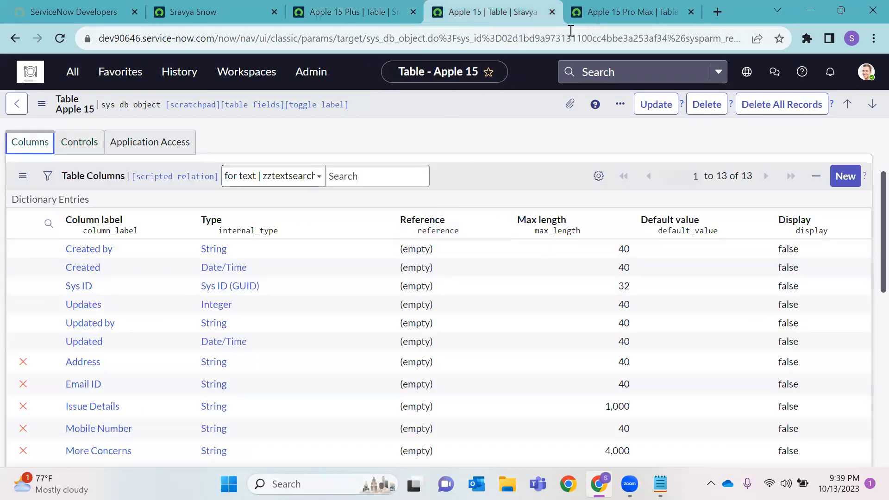
{"action": "left_click", "coordinate": [637, 15]}
{"action": "right_click", "coordinate": [455, 103]}
{"action": "left_click", "coordinate": [498, 114]}
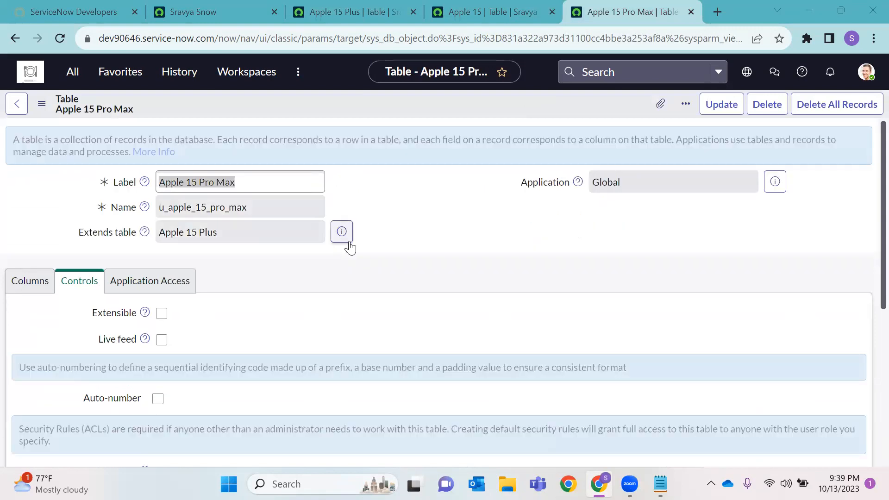
Review the Apple 15 Pro Max and Apple 15 Plus columns, then close the Apple 15 table's page
{"action": "scroll", "coordinate": [445, 238], "scroll_direction": "down", "scroll_amount": 3}
{"action": "scroll", "coordinate": [447, 237], "scroll_direction": "up", "scroll_amount": 1}
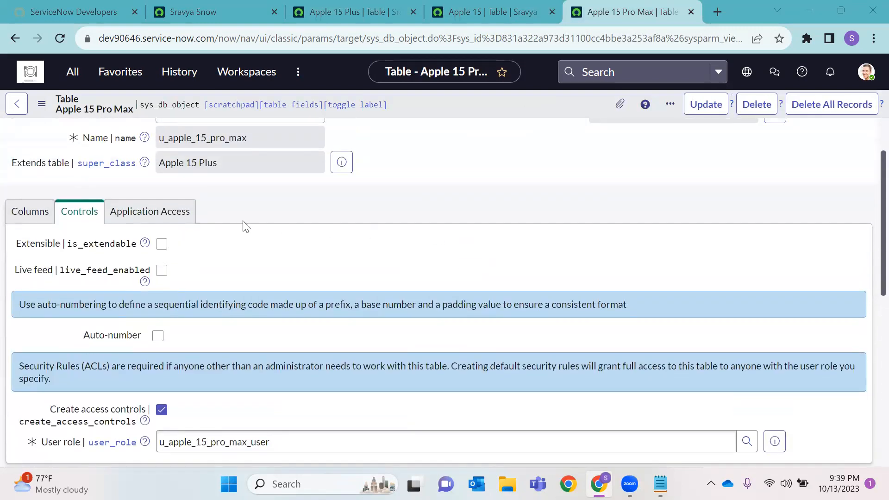
{"action": "left_click", "coordinate": [30, 211]}
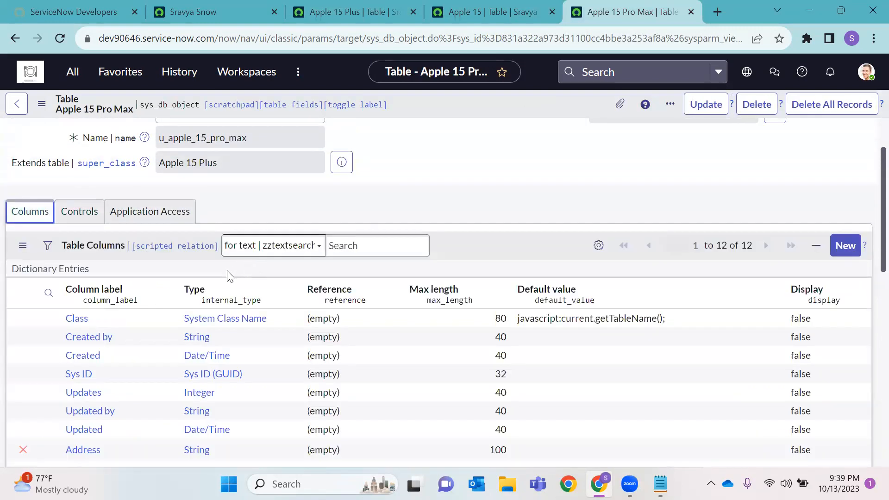
{"action": "scroll", "coordinate": [232, 259], "scroll_direction": "down", "scroll_amount": 1}
{"action": "left_click", "coordinate": [356, 12]}
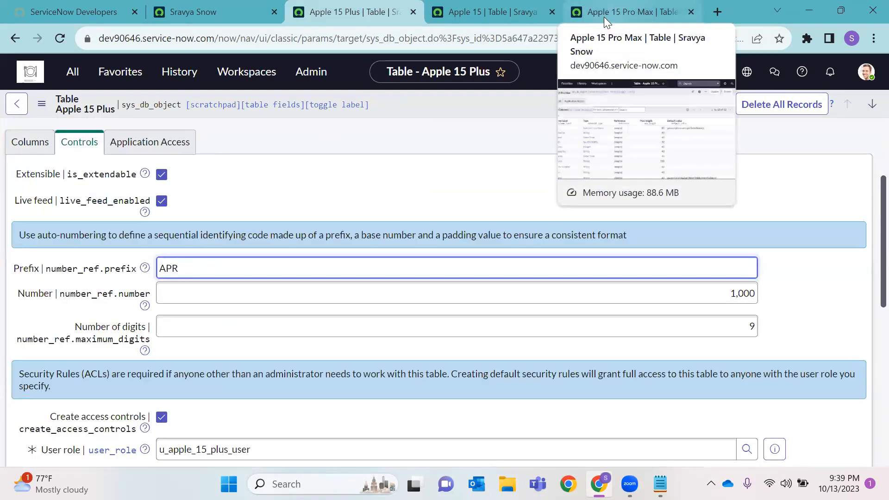
{"action": "left_click", "coordinate": [20, 142]}
{"action": "scroll", "coordinate": [284, 188], "scroll_direction": "down", "scroll_amount": 3}
{"action": "scroll", "coordinate": [285, 205], "scroll_direction": "up", "scroll_amount": 1}
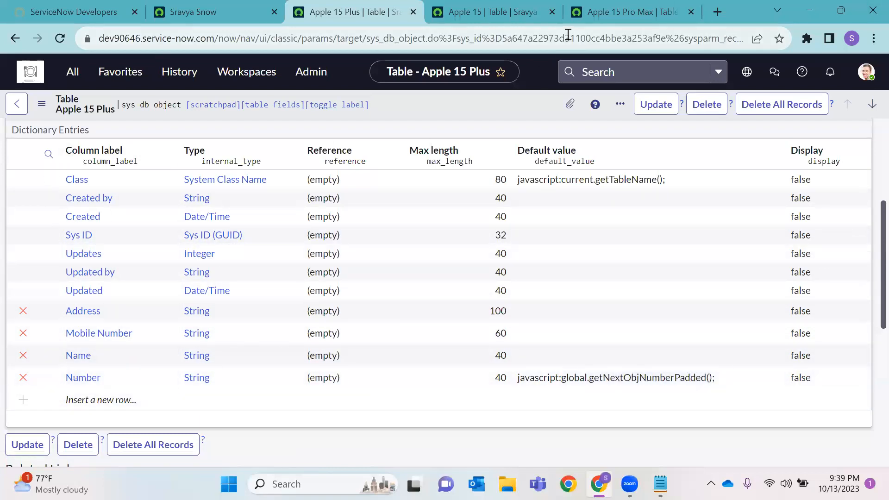
{"action": "left_click", "coordinate": [552, 12]}
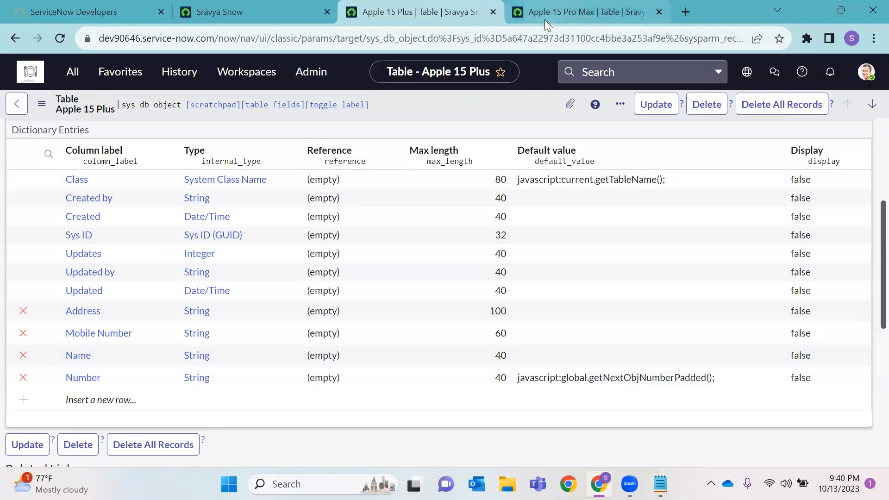
Inspect the Apple 15 Pro Max Number column and its control settings
{"action": "left_click", "coordinate": [551, 13]}
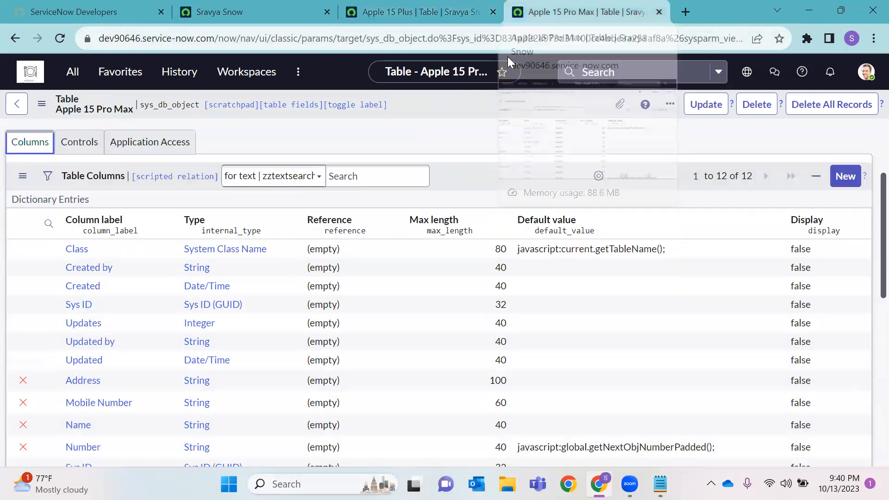
{"action": "scroll", "coordinate": [295, 241], "scroll_direction": "down", "scroll_amount": 2}
{"action": "left_click", "coordinate": [74, 374]}
{"action": "left_click_drag", "start_coordinate": [74, 373], "coordinate": [177, 376]}
{"action": "scroll", "coordinate": [258, 257], "scroll_direction": "up", "scroll_amount": 1}
{"action": "left_click", "coordinate": [83, 144]}
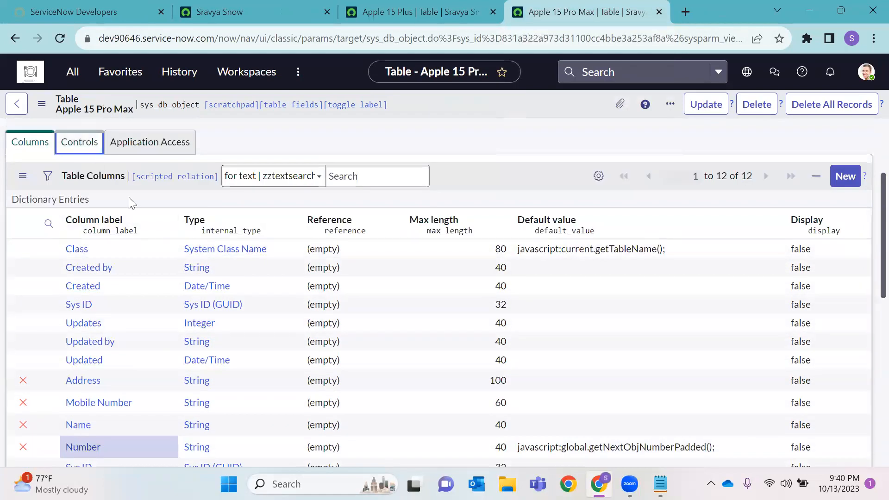
{"action": "scroll", "coordinate": [136, 202], "scroll_direction": "down", "scroll_amount": 1}
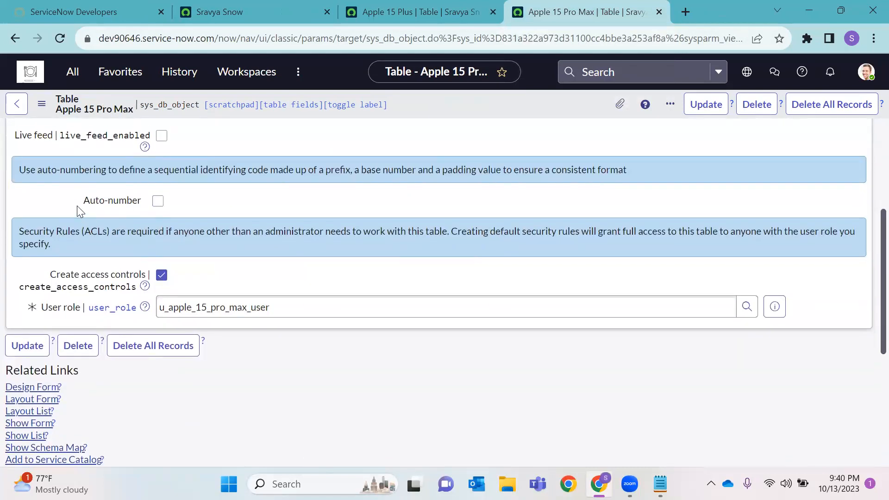
{"action": "scroll", "coordinate": [76, 205], "scroll_direction": "up", "scroll_amount": 1}
Open the Number column entry and launch a new record form pre-filled APR000001001
{"action": "left_click", "coordinate": [30, 143]}
{"action": "scroll", "coordinate": [139, 324], "scroll_direction": "down", "scroll_amount": 1}
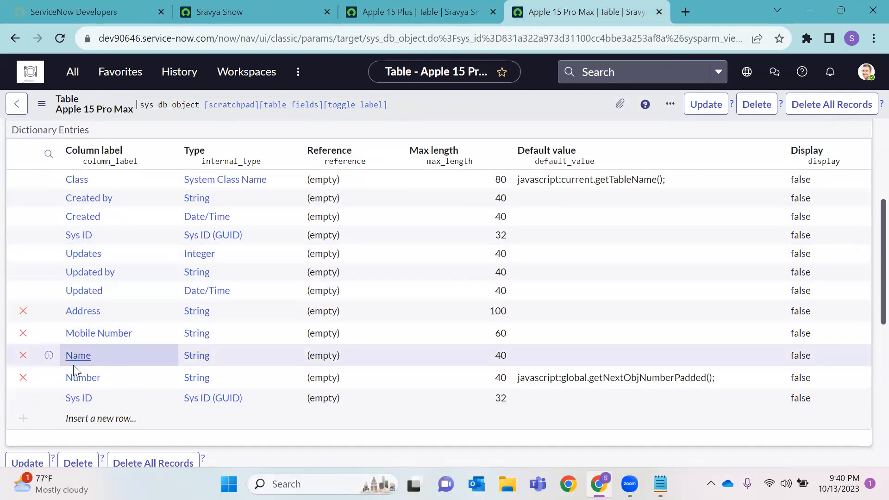
{"action": "double_click", "coordinate": [122, 379]}
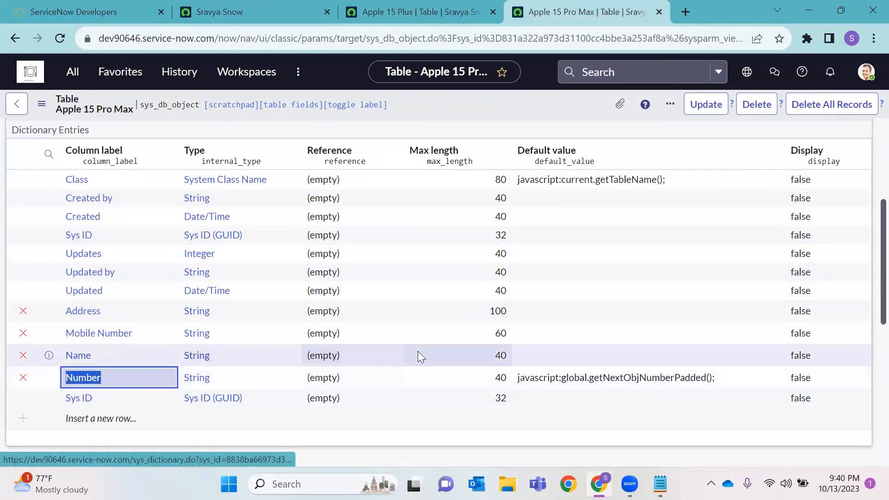
{"action": "scroll", "coordinate": [87, 420], "scroll_direction": "down", "scroll_amount": 5}
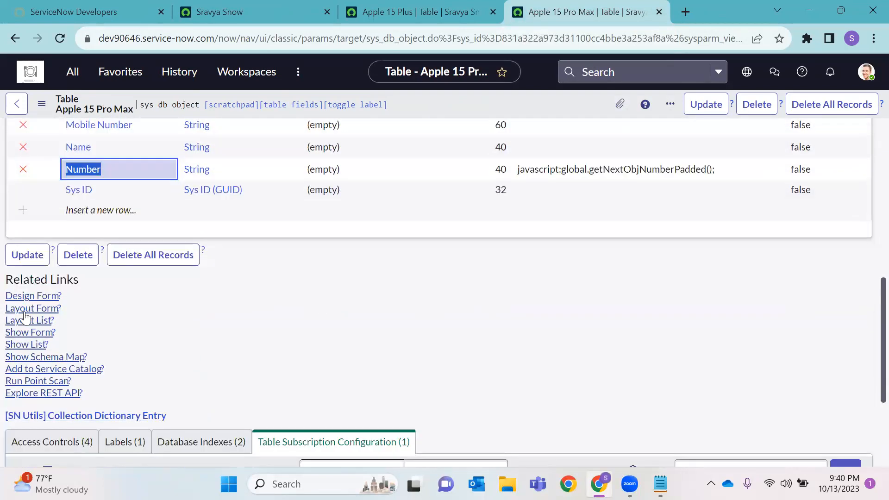
{"action": "left_click", "coordinate": [28, 333]}
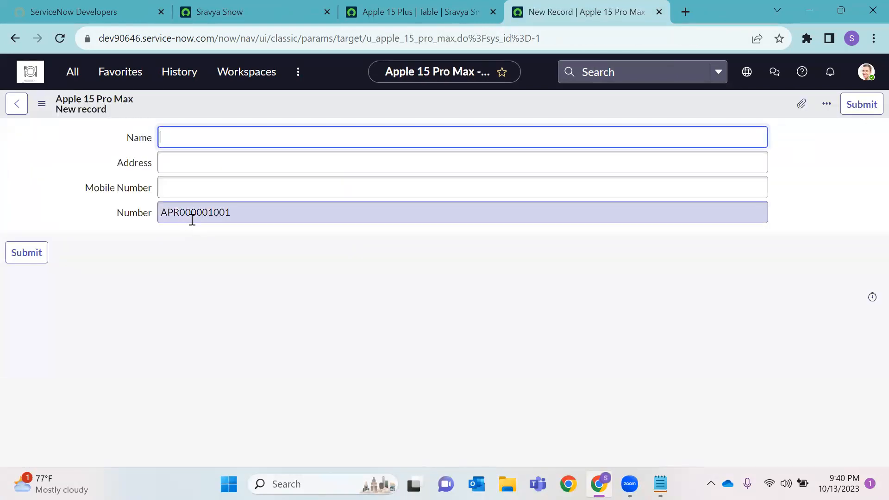
{"action": "left_click_drag", "start_coordinate": [179, 221], "coordinate": [245, 224]}
{"action": "left_click", "coordinate": [192, 221]}
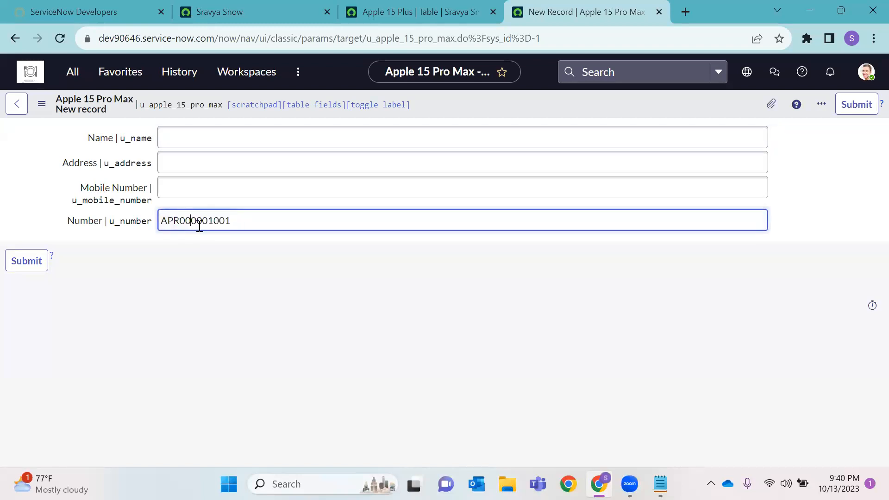
{"action": "double_click", "coordinate": [206, 221]}
{"action": "left_click", "coordinate": [238, 255]}
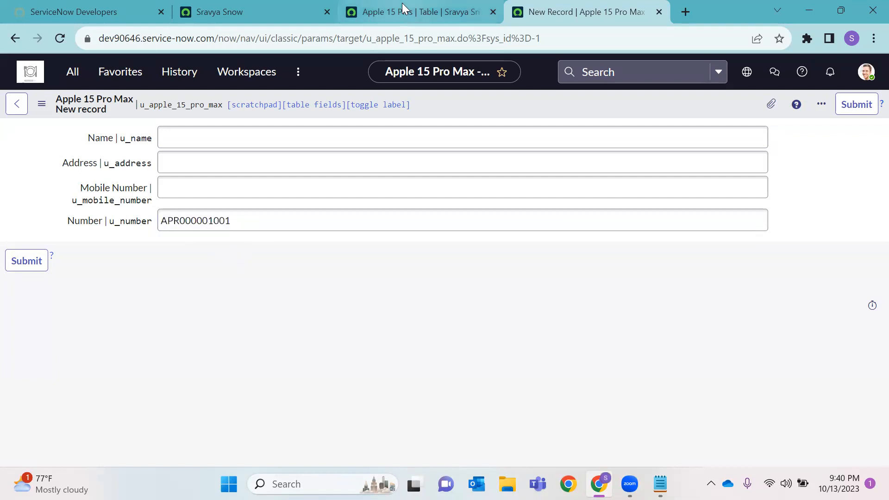
{"action": "left_click", "coordinate": [404, 8]}
{"action": "scroll", "coordinate": [216, 188], "scroll_direction": "up", "scroll_amount": 5}
{"action": "left_click", "coordinate": [76, 280]}
{"action": "scroll", "coordinate": [379, 293], "scroll_direction": "down", "scroll_amount": 1}
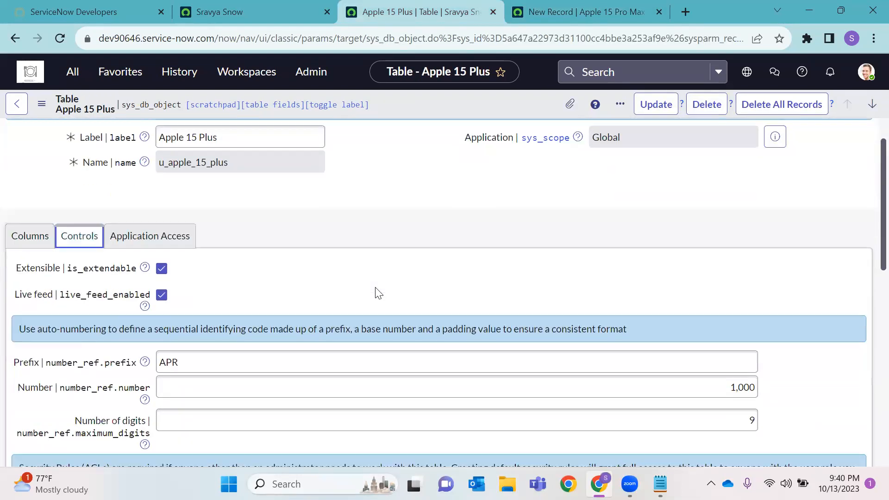
{"action": "scroll", "coordinate": [378, 293], "scroll_direction": "down", "scroll_amount": 2}
{"action": "double_click", "coordinate": [212, 262]}
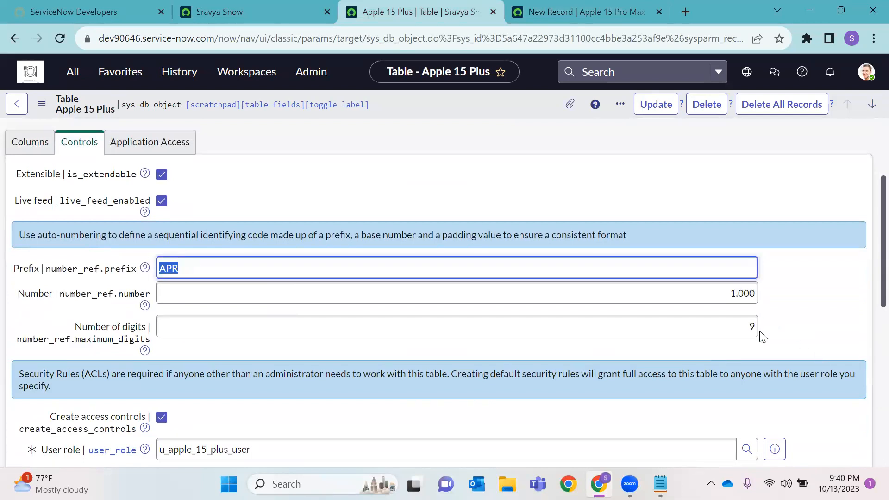
{"action": "double_click", "coordinate": [751, 327]}
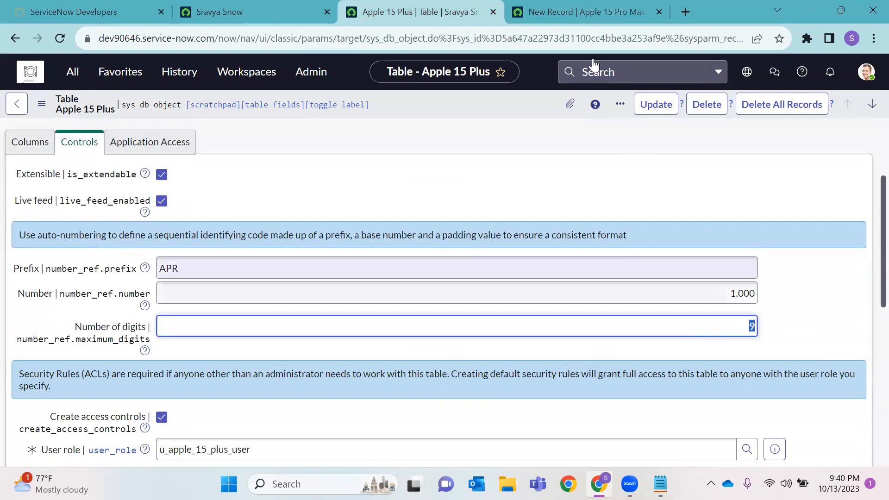
{"action": "left_click", "coordinate": [586, 12]}
{"action": "left_click_drag", "start_coordinate": [244, 221], "coordinate": [157, 221]}
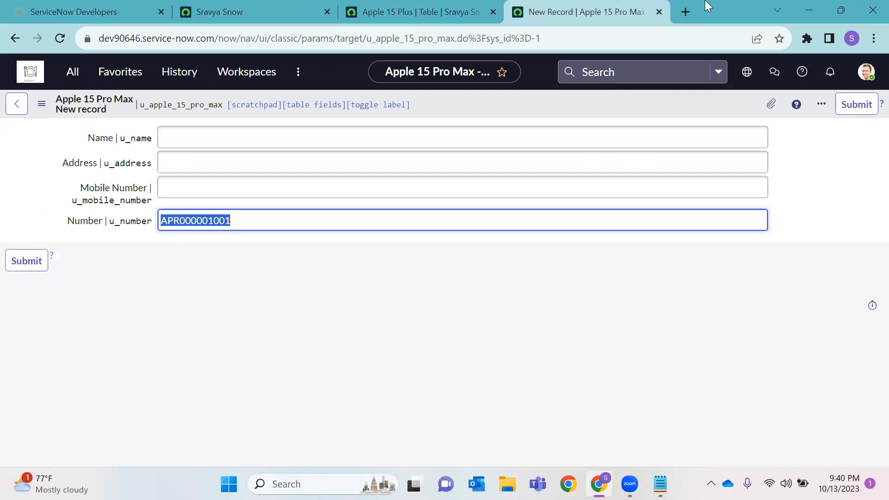
Enable Apple 15 Pro Max auto-numbering with prefix APS, starting 1,000, 4 digits, and save
{"action": "left_click", "coordinate": [20, 34]}
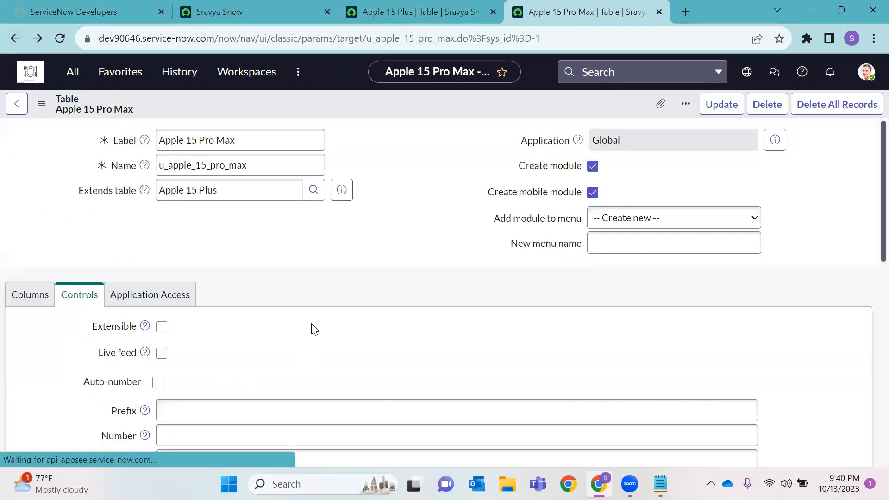
{"action": "scroll", "coordinate": [311, 327], "scroll_direction": "down", "scroll_amount": 3}
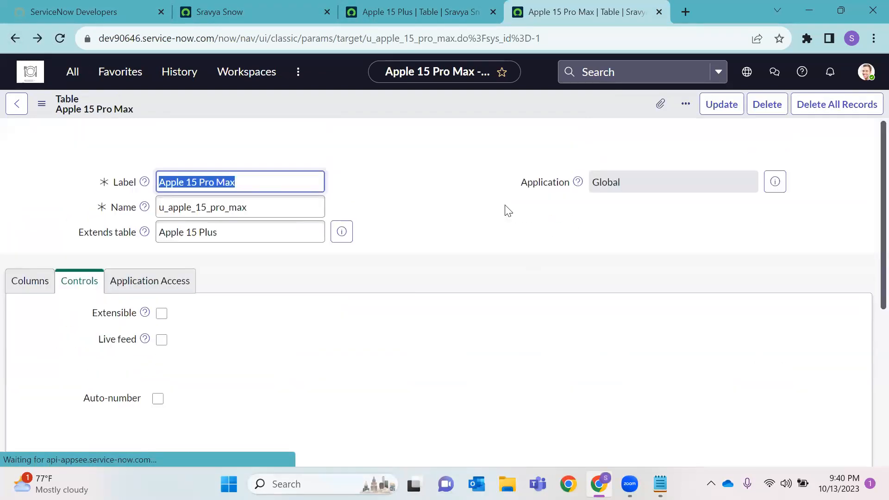
{"action": "left_click", "coordinate": [158, 405]}
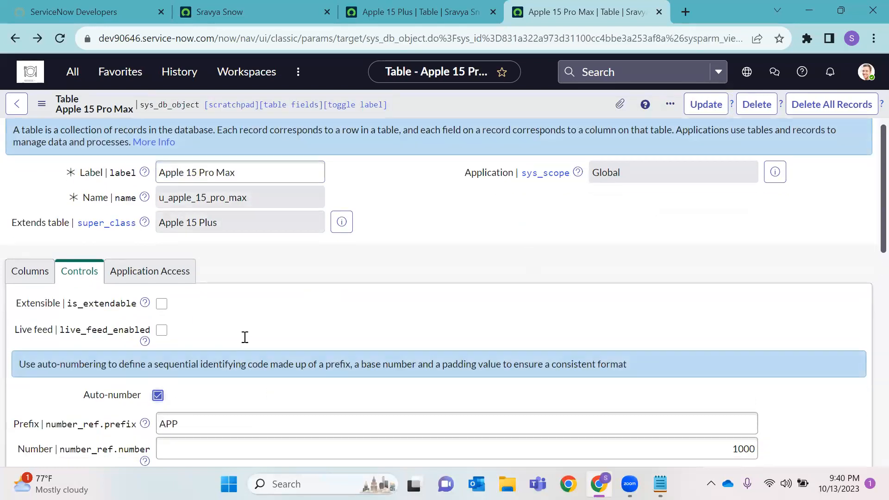
{"action": "scroll", "coordinate": [244, 337], "scroll_direction": "down", "scroll_amount": 3}
{"action": "left_click", "coordinate": [226, 301]}
{"action": "key", "text": "BackSpace"}
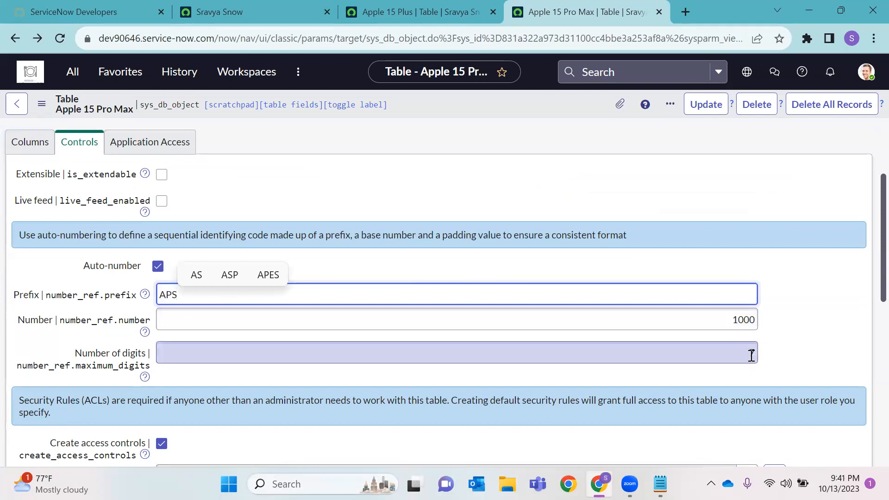
{"action": "left_click", "coordinate": [751, 356]}
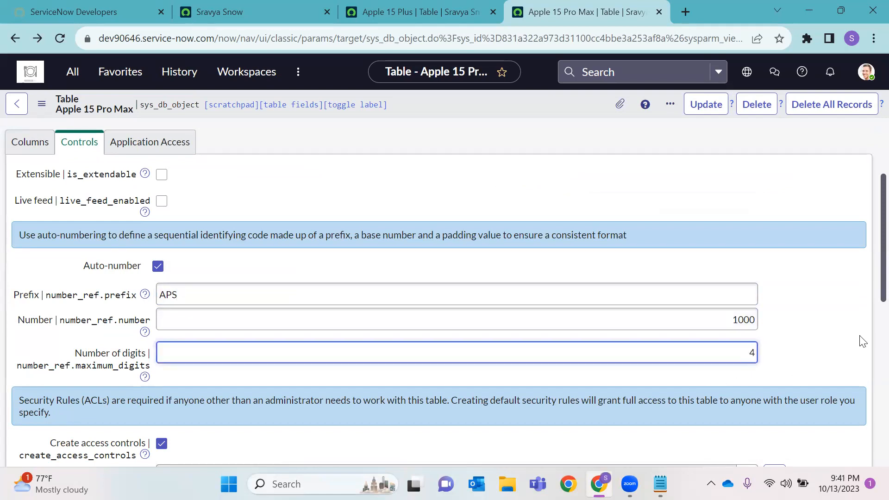
{"action": "right_click", "coordinate": [545, 97]}
{"action": "left_click", "coordinate": [569, 106]}
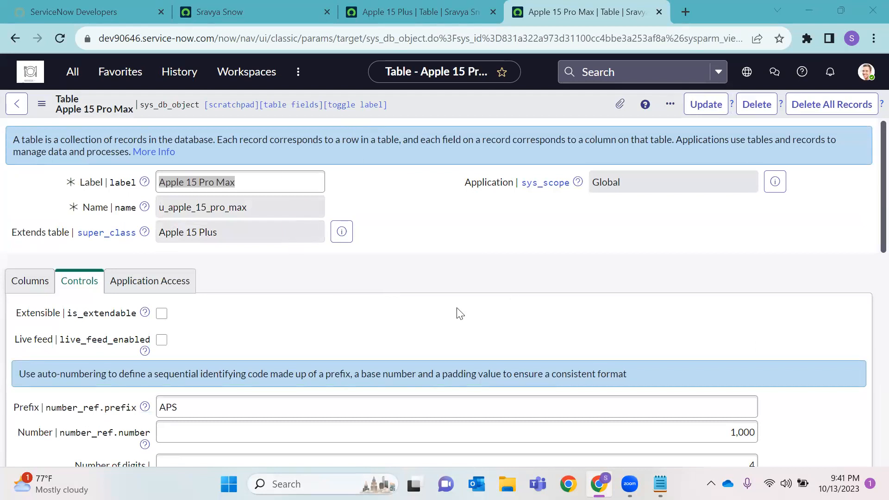
Reload the Apple 15 Plus table definition page
{"action": "scroll", "coordinate": [582, 291], "scroll_direction": "down", "scroll_amount": 1}
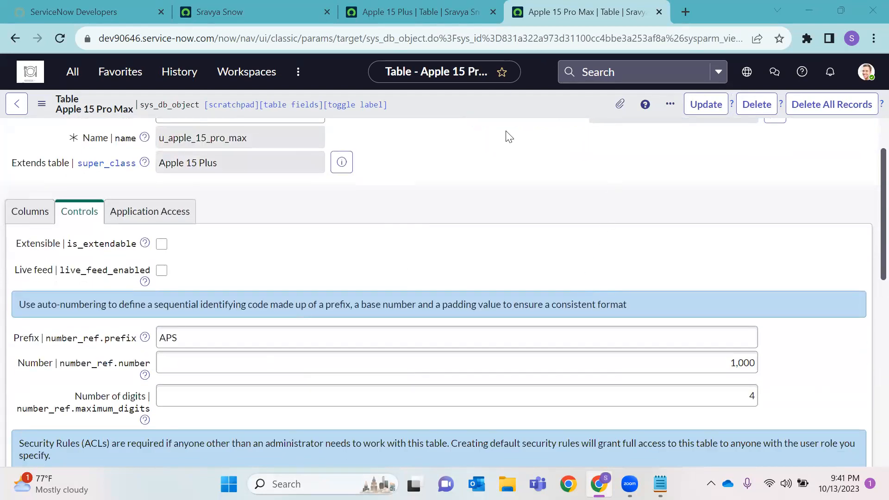
{"action": "left_click", "coordinate": [417, 12]}
{"action": "left_click", "coordinate": [68, 41]}
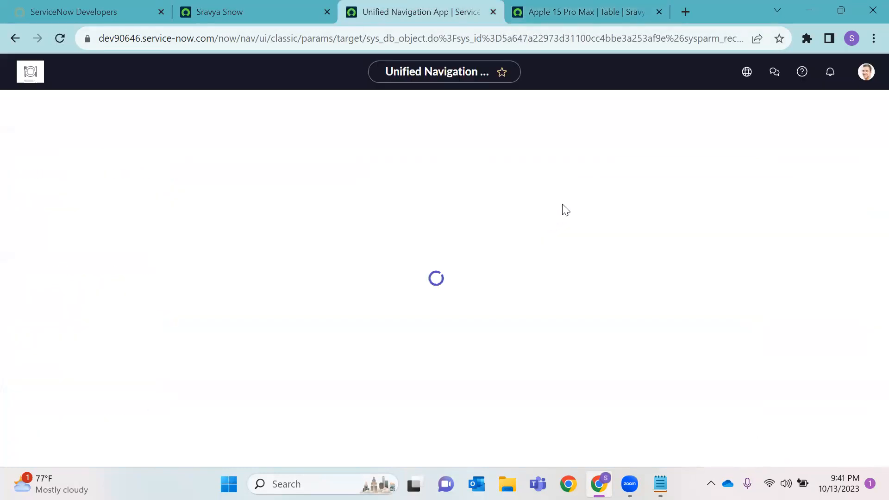
Open a new Apple 15 Pro Max record and check its Number APS1001
{"action": "left_click", "coordinate": [569, 18]}
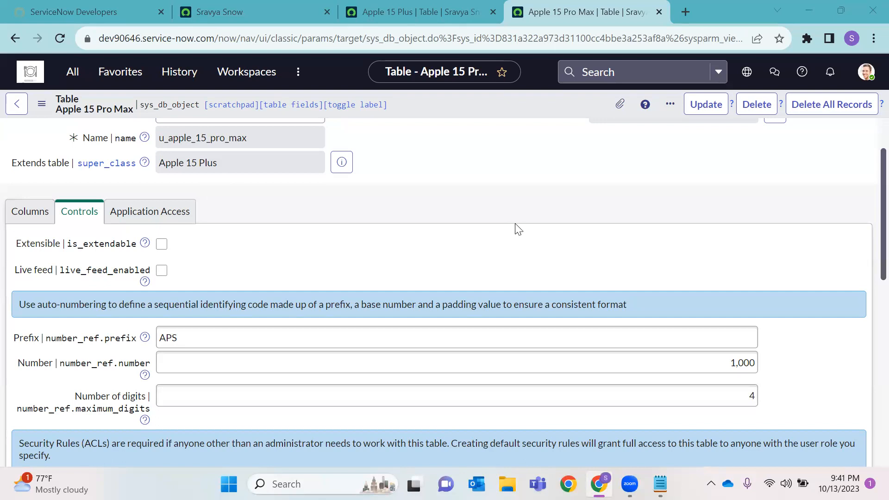
{"action": "scroll", "coordinate": [320, 307], "scroll_direction": "down", "scroll_amount": 4}
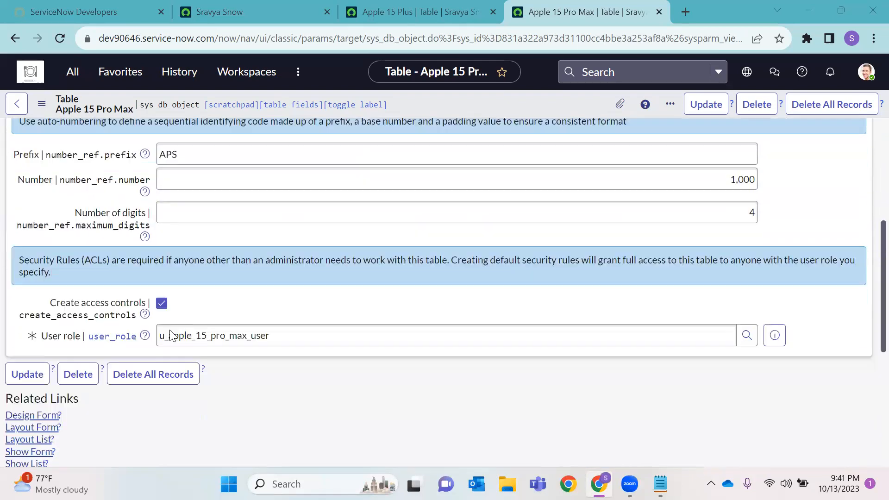
{"action": "scroll", "coordinate": [172, 335], "scroll_direction": "down", "scroll_amount": 2}
{"action": "left_click", "coordinate": [29, 358]}
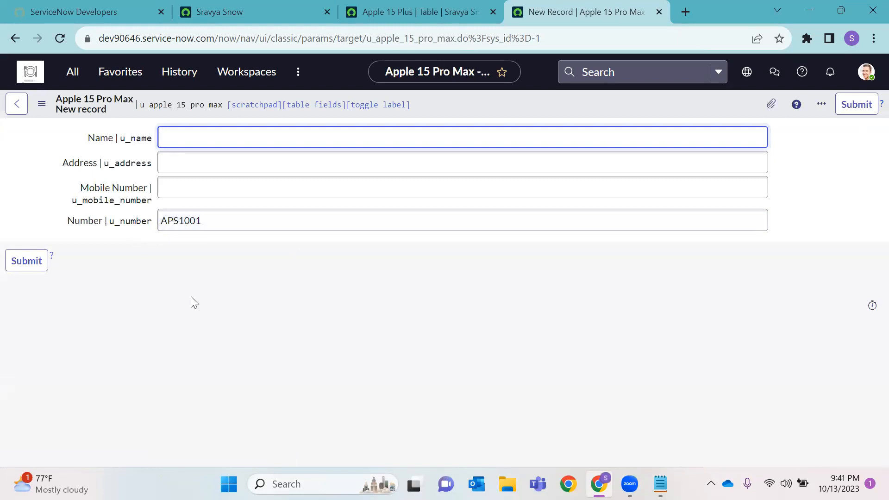
{"action": "left_click", "coordinate": [181, 222]}
{"action": "left_click_drag", "start_coordinate": [210, 224], "coordinate": [186, 222]}
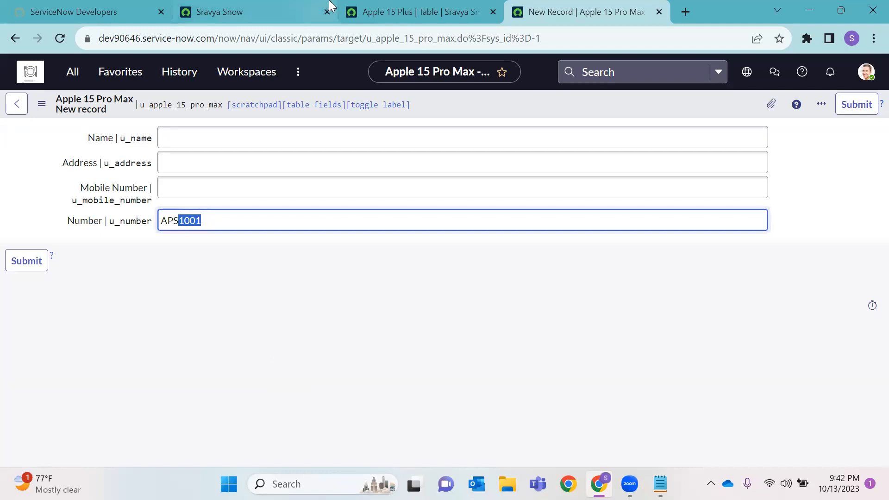
Compare with the Apple 15 Plus prefix APR, then bring up the Number field's configuration options
{"action": "left_click", "coordinate": [467, 11]}
{"action": "scroll", "coordinate": [178, 368], "scroll_direction": "down", "scroll_amount": 2}
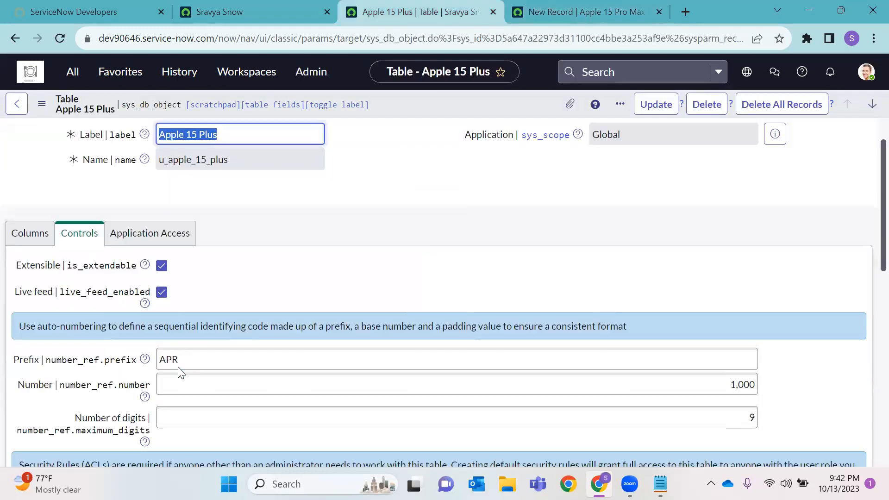
{"action": "double_click", "coordinate": [187, 345]}
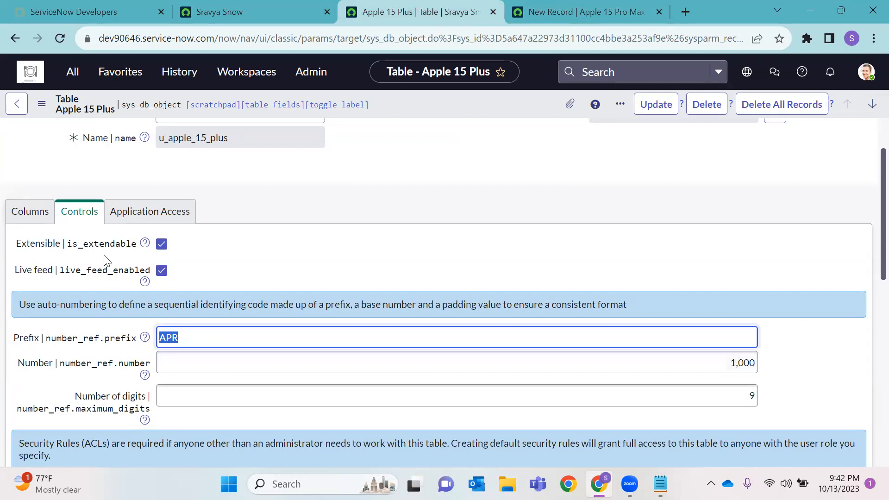
{"action": "left_click", "coordinate": [585, 11]}
{"action": "left_click", "coordinate": [180, 221]}
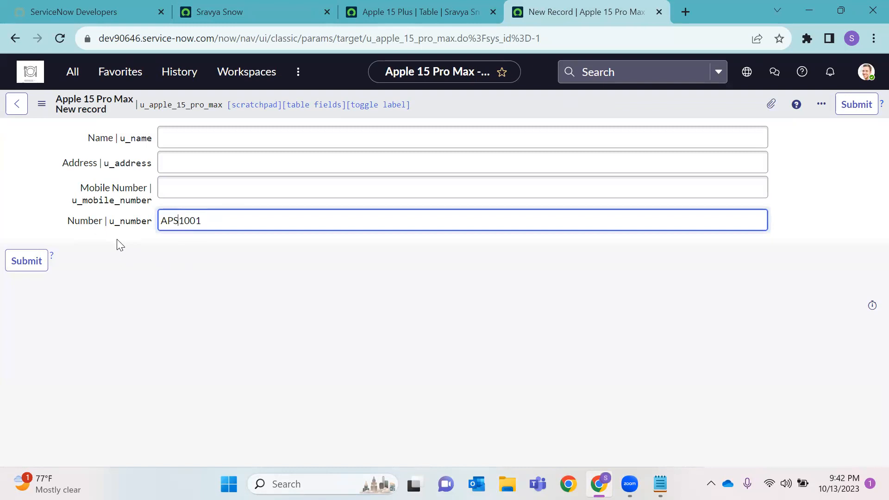
{"action": "right_click", "coordinate": [80, 222]}
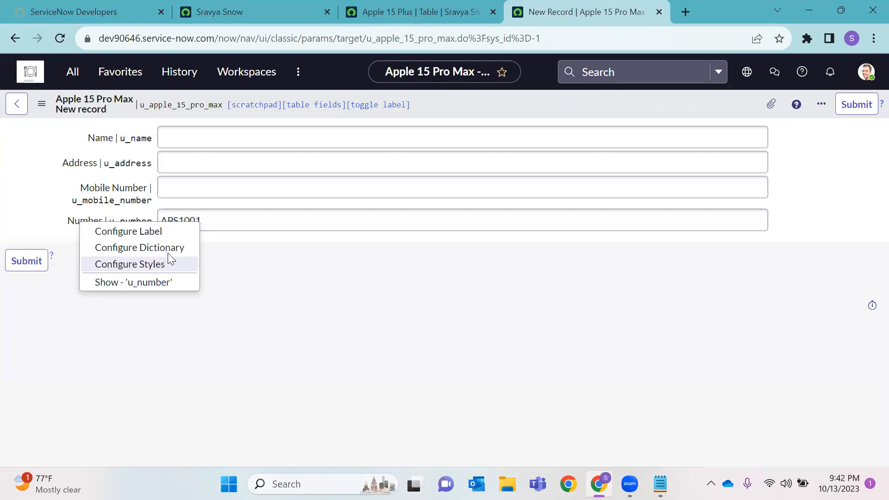
Relabel the u_number column to 'Apple Number' and save the dictionary entry
{"action": "left_click", "coordinate": [227, 301]}
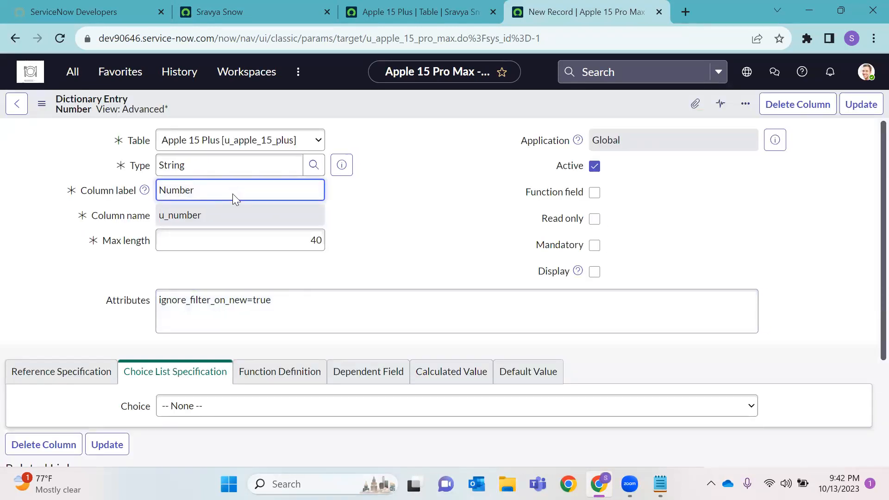
{"action": "key", "text": "BackSpace"}
{"action": "key", "text": "BackSpace"}
{"action": "key", "text": "BackSpace"}
{"action": "key", "text": "BackSpace"}
{"action": "key", "text": "BackSpace"}
{"action": "key", "text": "BackSpace"}
{"action": "type", "text": "App"}
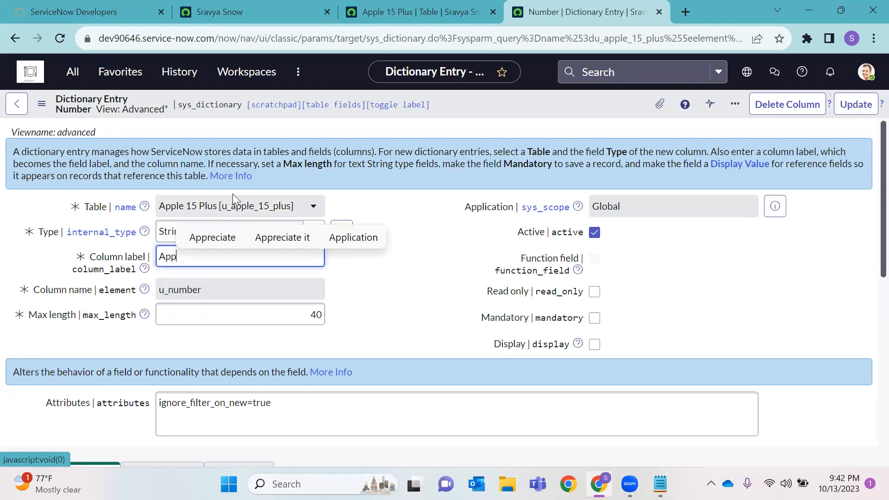
{"action": "type", "text": "le Number"}
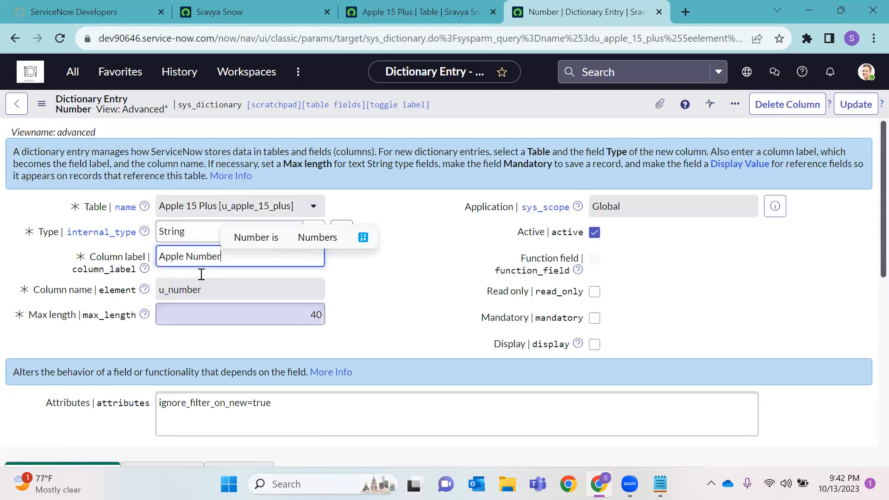
{"action": "double_click", "coordinate": [186, 297]}
{"action": "double_click", "coordinate": [186, 296]}
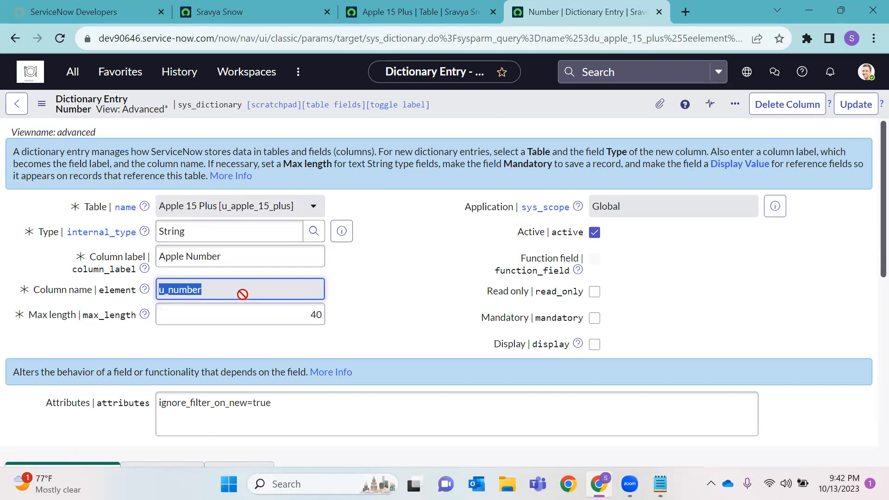
{"action": "right_click", "coordinate": [471, 108]}
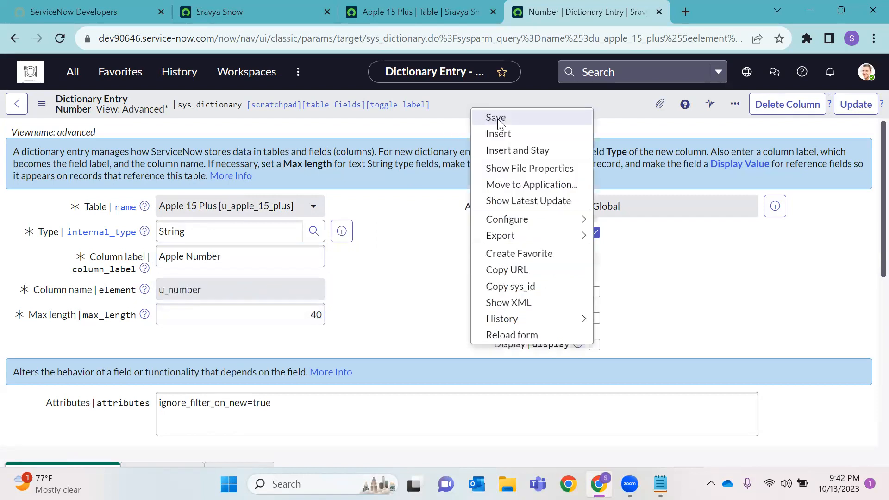
{"action": "left_click", "coordinate": [503, 124]}
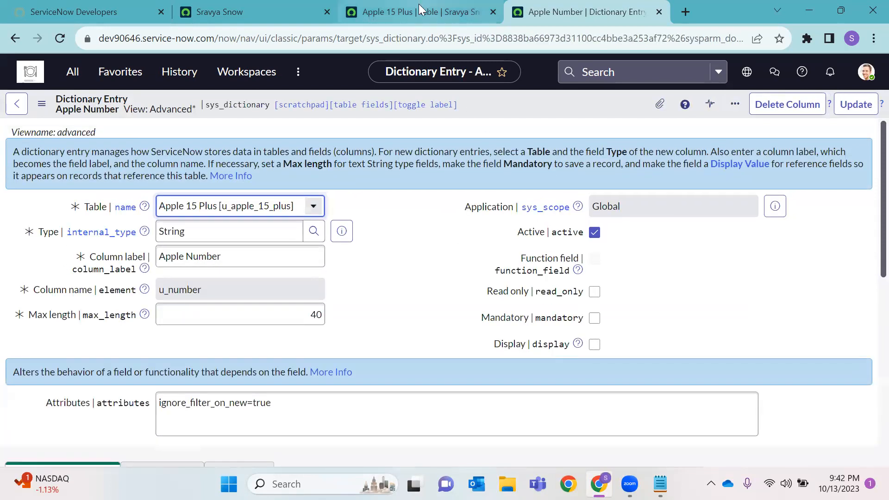
Check the Apple 15 Plus and Apple Number tabs, then return to App Engine Studio
{"action": "left_click", "coordinate": [419, 11]}
{"action": "left_click", "coordinate": [559, 14]}
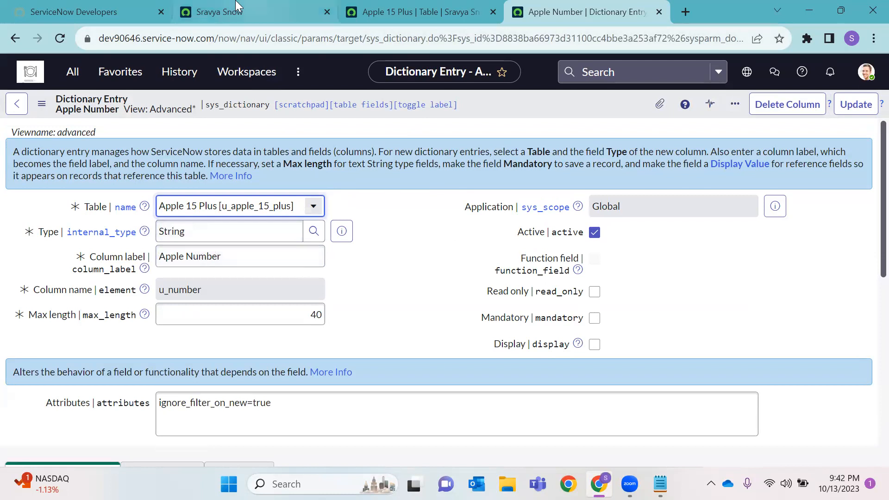
{"action": "left_click", "coordinate": [208, 14]}
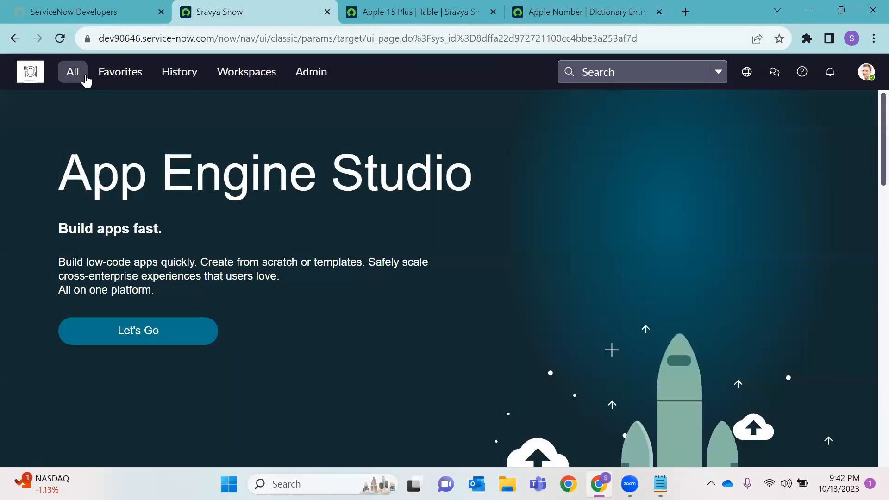
Open Apple 15 Pro Maxes in a new tab and close the Apple Number and Apple 15 Plus tabs
{"action": "left_click", "coordinate": [83, 79]}
{"action": "type", "text": "A"}
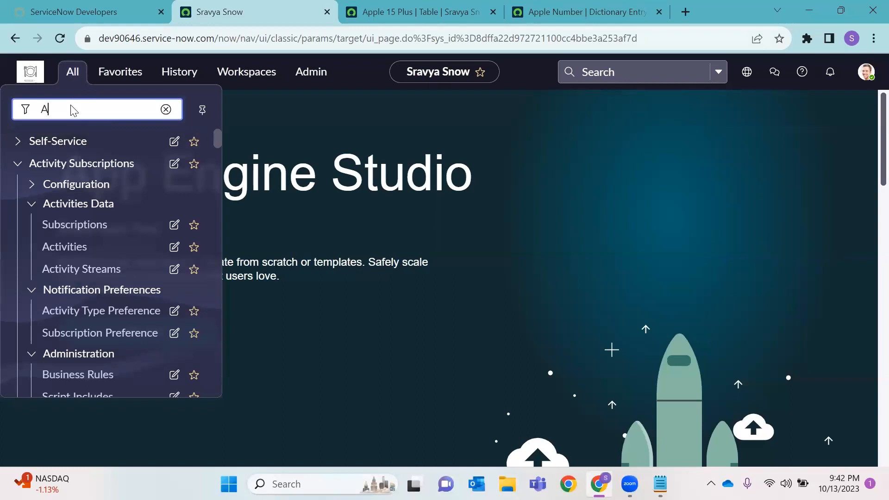
{"action": "type", "text": "pple"}
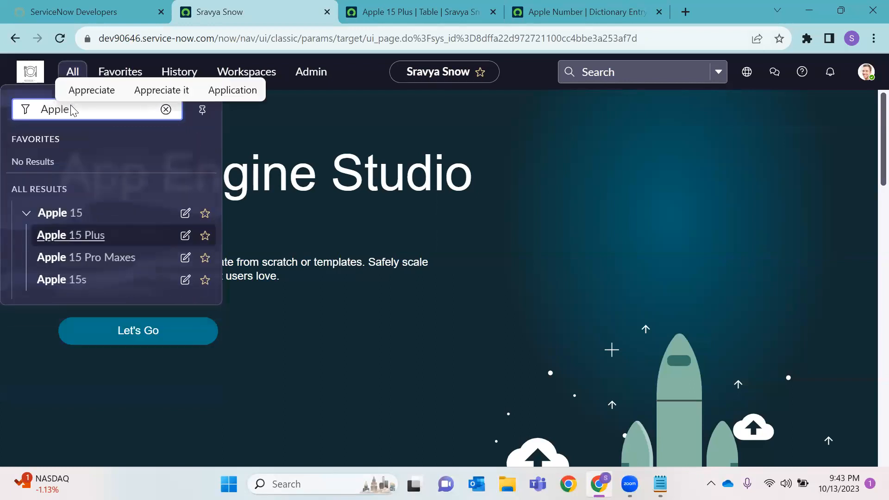
{"action": "right_click", "coordinate": [109, 262]}
{"action": "left_click", "coordinate": [159, 277]}
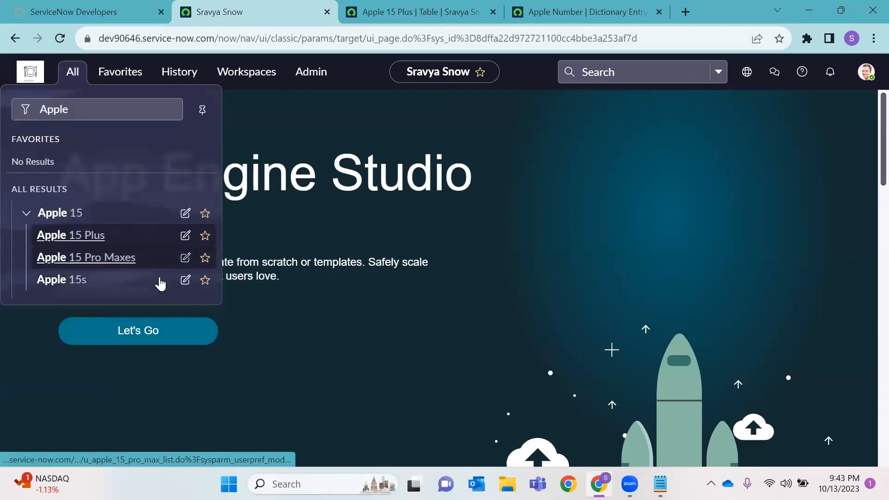
{"action": "left_click", "coordinate": [551, 11]}
{"action": "left_click", "coordinate": [414, 11]}
{"action": "left_click", "coordinate": [359, 11]}
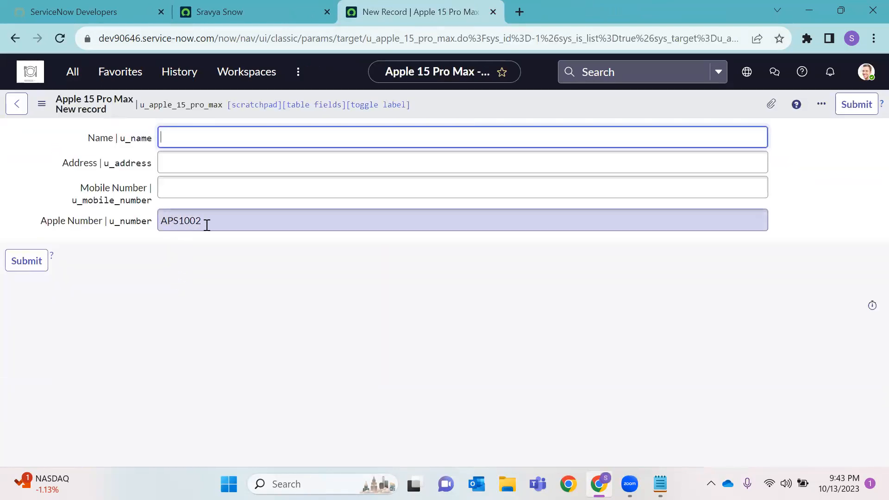
Reload the new record form until its Apple Number reads APS1004
{"action": "left_click", "coordinate": [60, 41]}
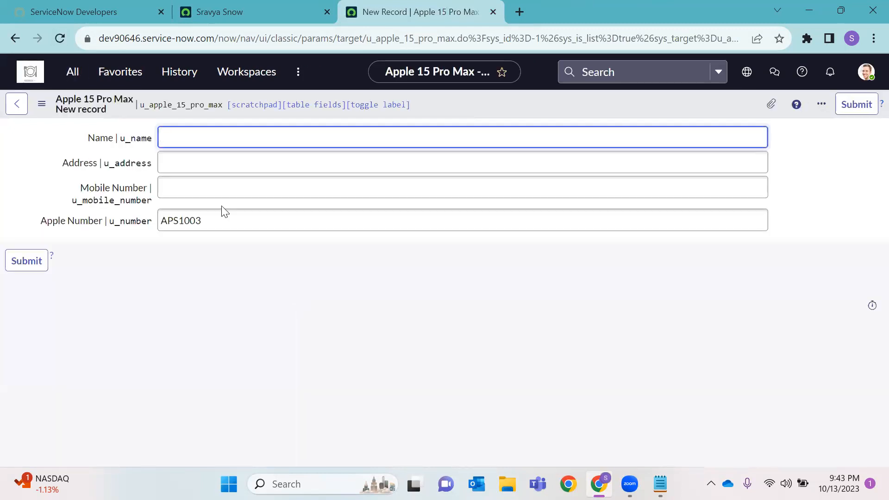
{"action": "left_click", "coordinate": [61, 41]}
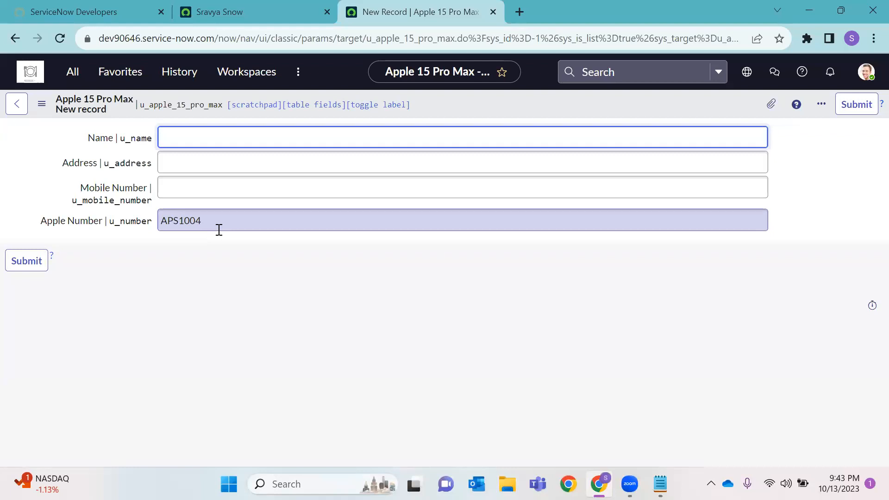
{"action": "double_click", "coordinate": [176, 221]}
{"action": "left_click", "coordinate": [181, 237]}
{"action": "double_click", "coordinate": [181, 221]}
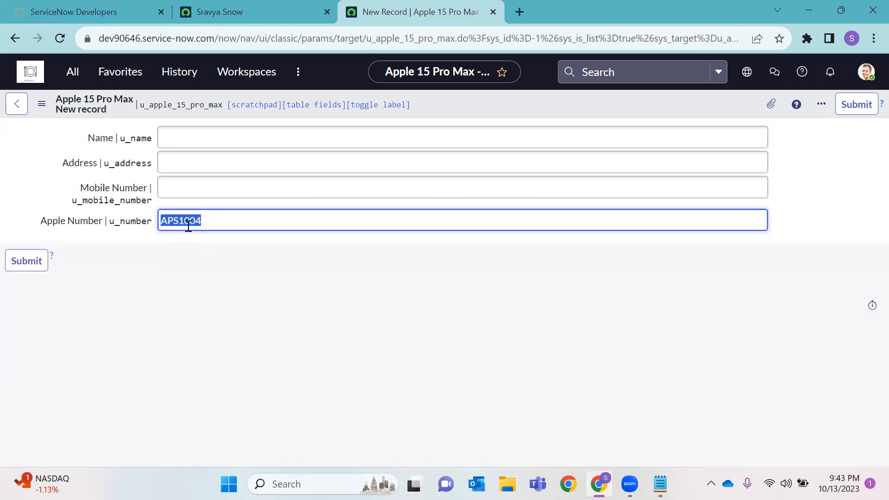
{"action": "left_click", "coordinate": [219, 229]}
Note the u_apple_15_pro_max table name, then go back to App Engine Studio's navigator
{"action": "left_click", "coordinate": [286, 3]}
{"action": "left_click", "coordinate": [409, 13]}
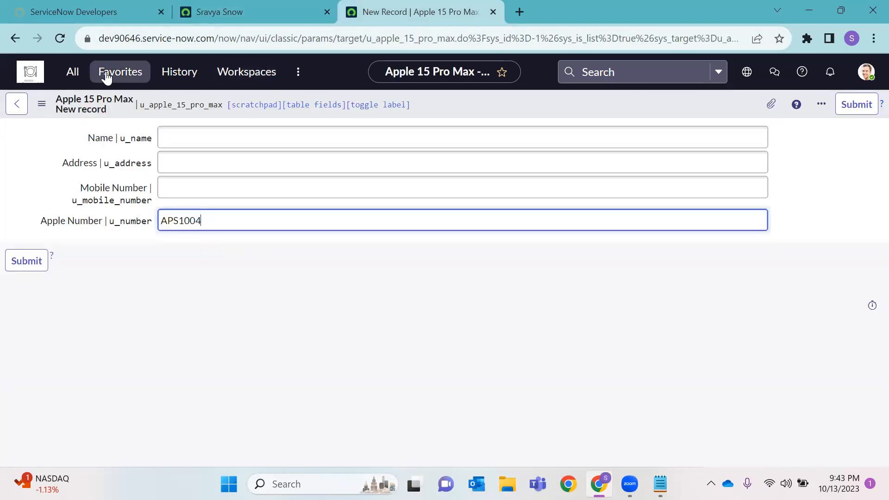
{"action": "double_click", "coordinate": [166, 103]}
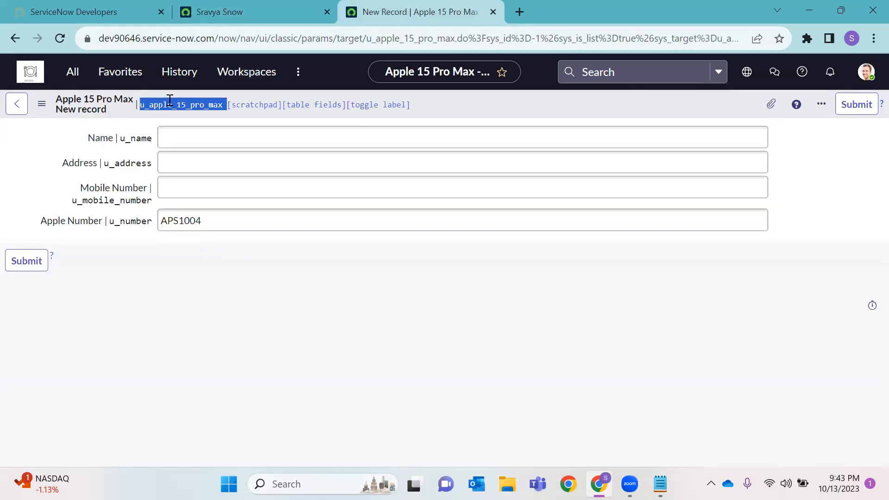
{"action": "left_click", "coordinate": [228, 12]}
{"action": "left_click", "coordinate": [74, 74]}
Open the Tables list and the Apple 15 Pro Max table definition in new tabs
{"action": "key", "text": "BackSpace"}
{"action": "type", "text": "Tables"}
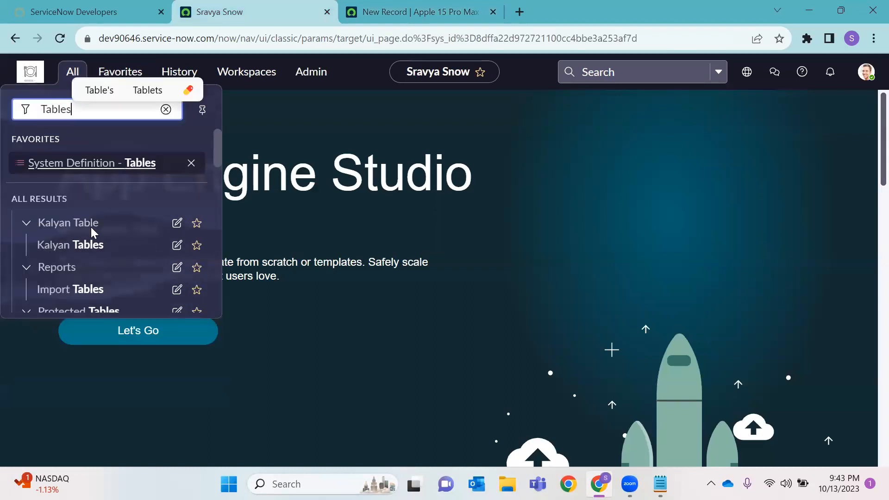
{"action": "scroll", "coordinate": [93, 250], "scroll_direction": "down", "scroll_amount": 8}
{"action": "right_click", "coordinate": [55, 248]}
{"action": "left_click", "coordinate": [106, 255]}
{"action": "left_click", "coordinate": [556, 12]}
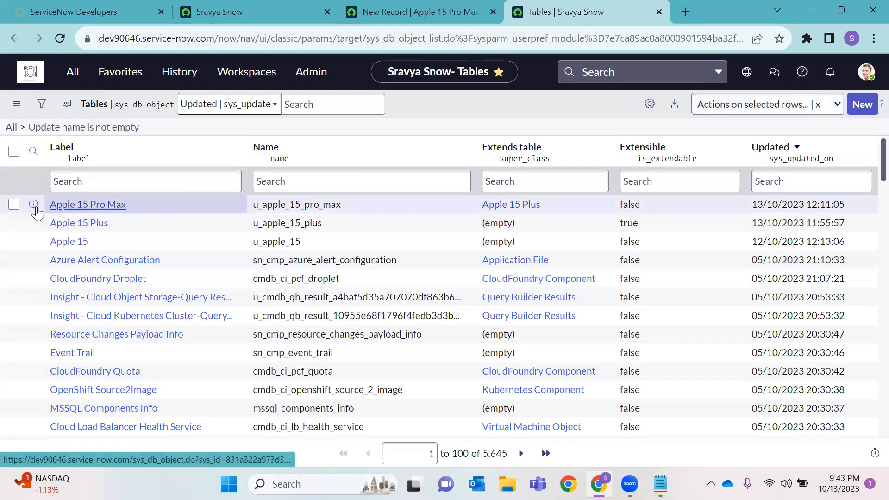
{"action": "right_click", "coordinate": [38, 210]}
{"action": "left_click", "coordinate": [110, 218]}
{"action": "left_click", "coordinate": [611, 13]}
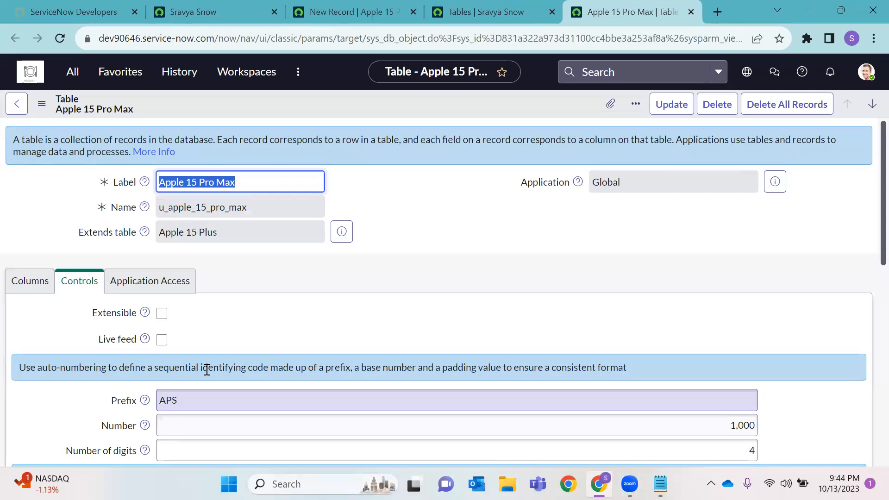
Review the Pro Max auto-numbering: prefix APS, 4 digits, starting at 1,000
{"action": "scroll", "coordinate": [198, 340], "scroll_direction": "down", "scroll_amount": 1}
{"action": "double_click", "coordinate": [172, 333]}
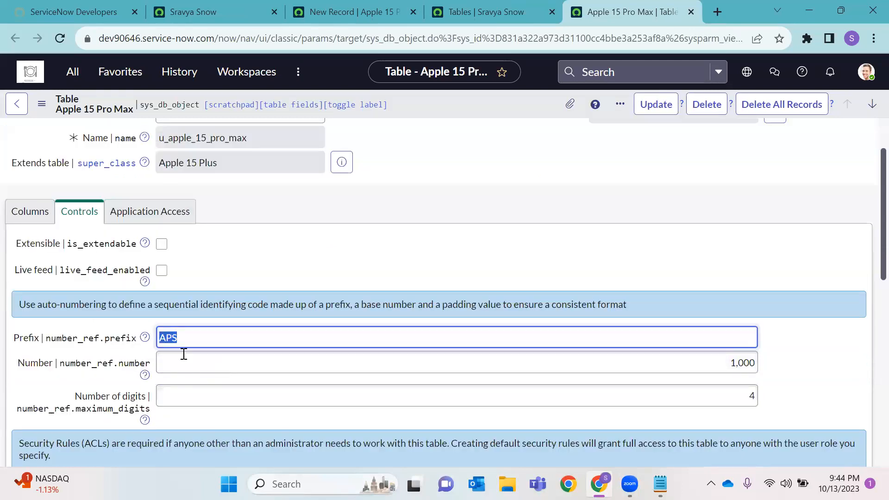
{"action": "double_click", "coordinate": [750, 395]}
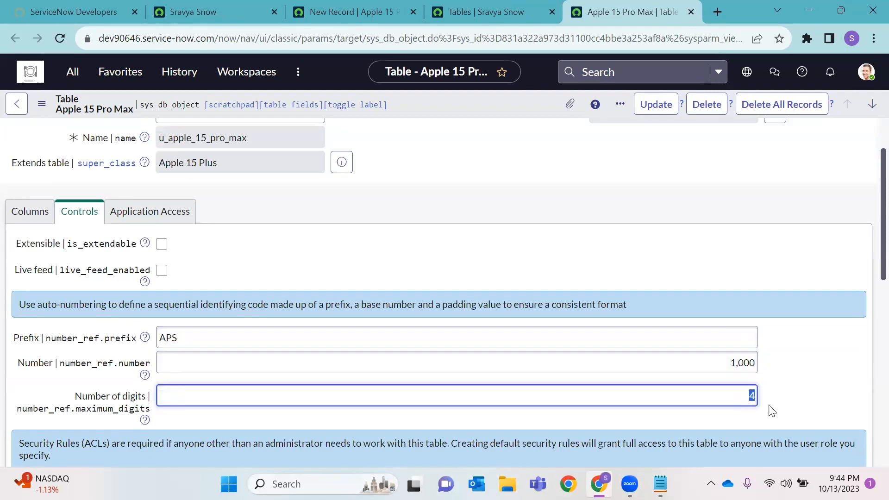
{"action": "left_click", "coordinate": [204, 338]}
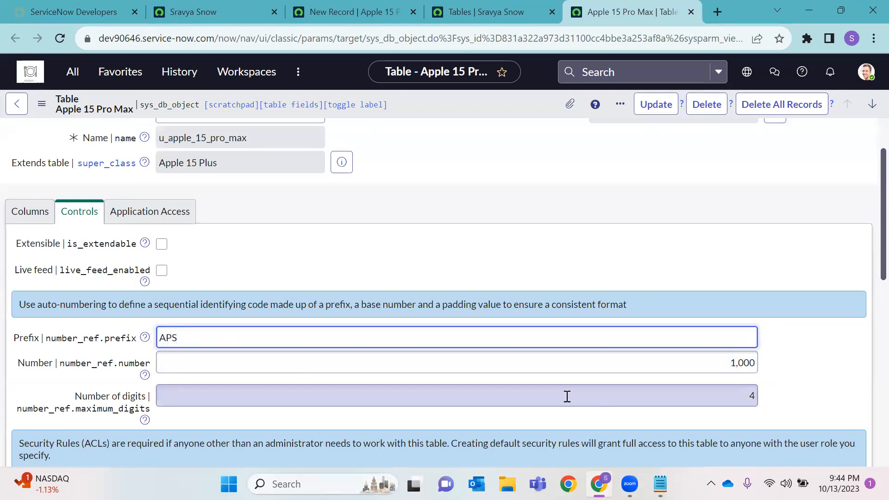
{"action": "left_click", "coordinate": [599, 363]}
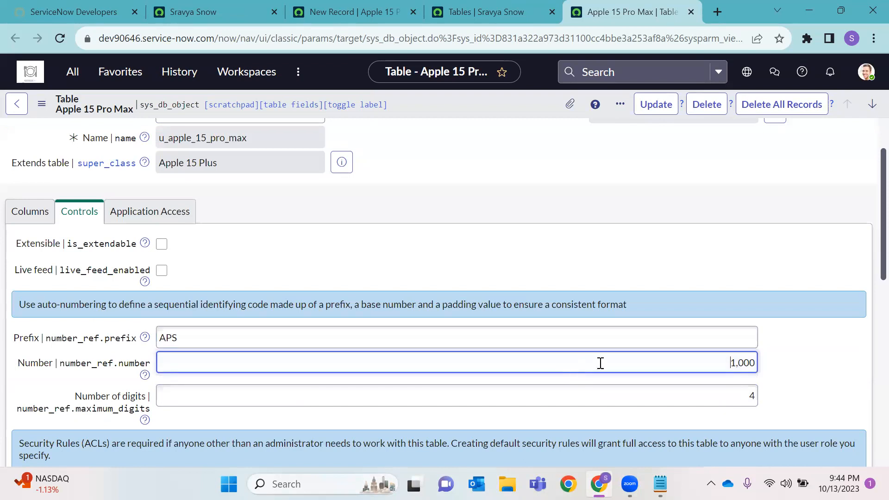
{"action": "double_click", "coordinate": [752, 362]}
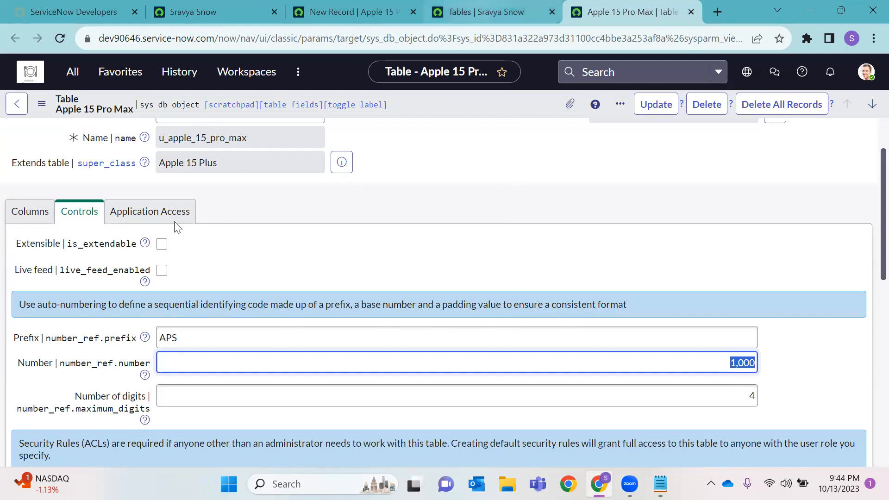
Reload the new record form so its Apple Number becomes APS1005
{"action": "key", "text": "ctrl+shift+Tab"}
{"action": "left_click", "coordinate": [646, 6]}
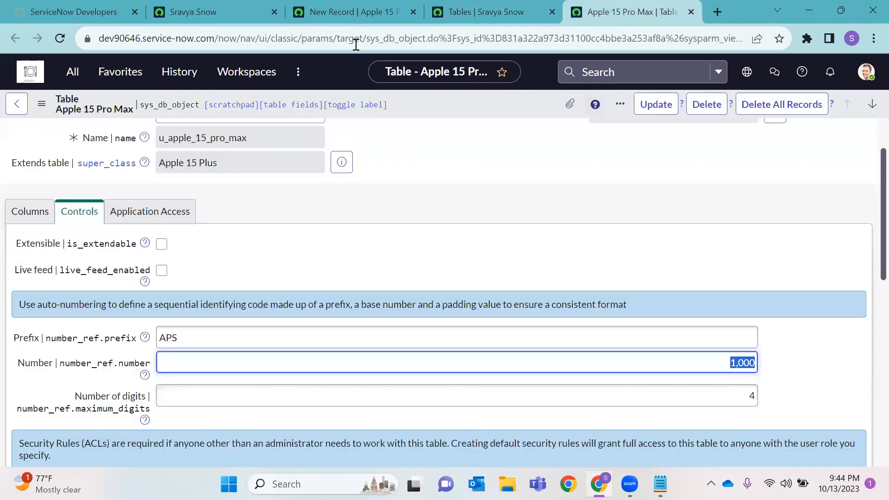
{"action": "left_click", "coordinate": [338, 11]}
{"action": "left_click", "coordinate": [61, 36]}
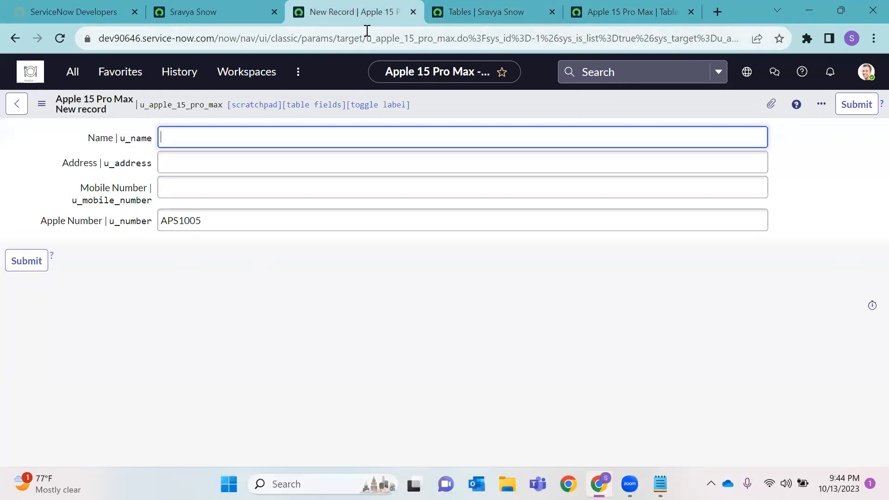
Close the New Record, Tables and Apple 15 Pro Max tabs using the X button and Ctrl+W
{"action": "left_click", "coordinate": [416, 12]}
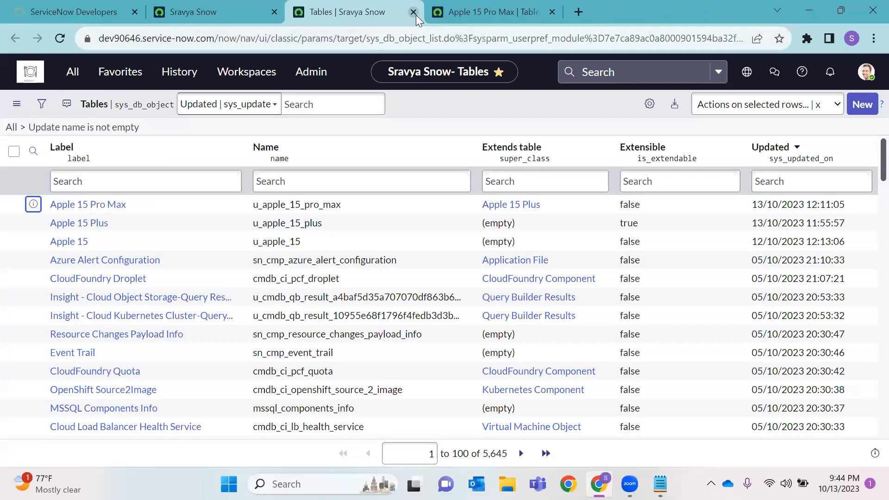
{"action": "key", "text": "ctrl+w"}
{"action": "key", "text": "ctrl+w"}
{"action": "left_click", "coordinate": [59, 38]}
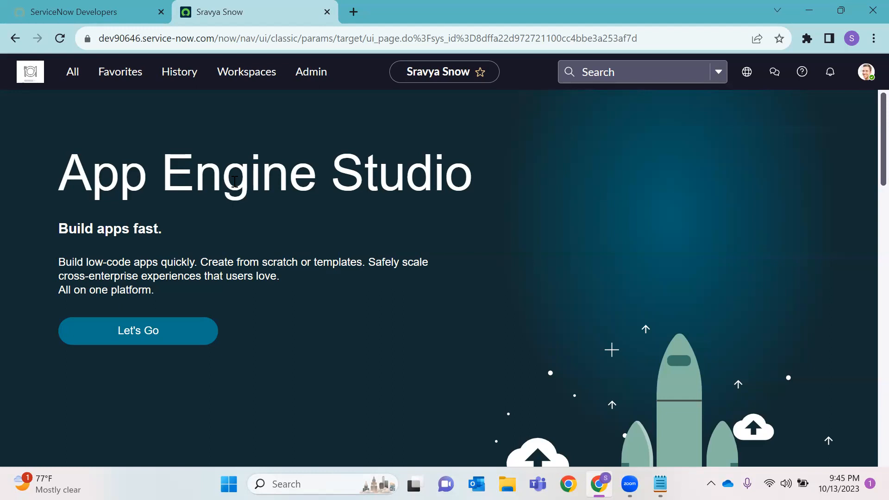
Open Apple 15 Pro Maxes in a new tab via the 'Apple' filter and start a new record
{"action": "left_click", "coordinate": [74, 74]}
{"action": "type", "text": "Apple"}
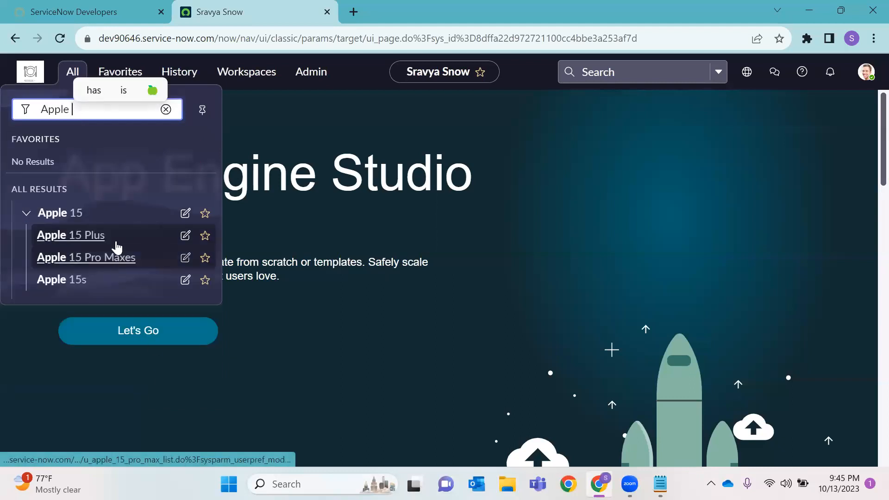
{"action": "right_click", "coordinate": [112, 259]}
{"action": "left_click", "coordinate": [141, 274]}
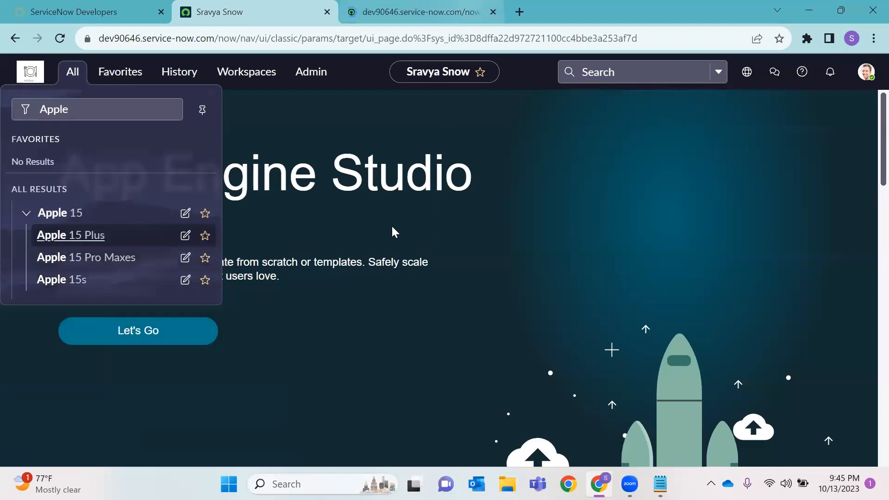
{"action": "key", "text": "ctrl+Tab"}
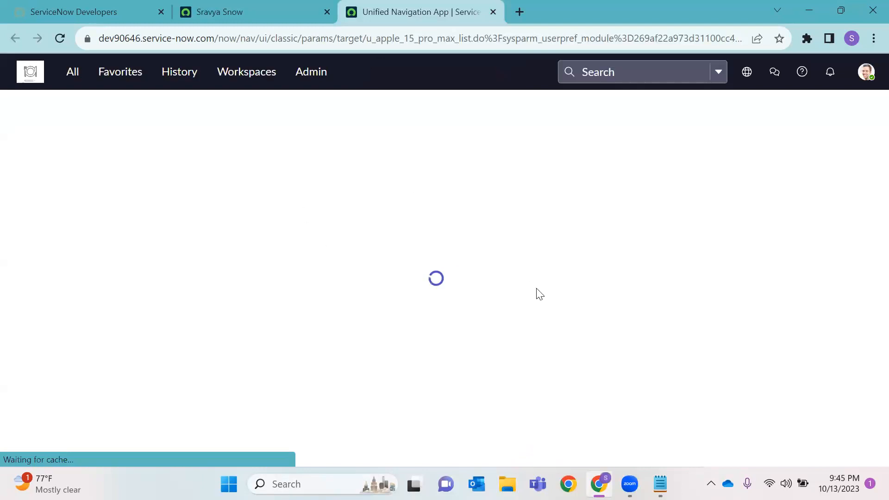
{"action": "left_click", "coordinate": [862, 104]}
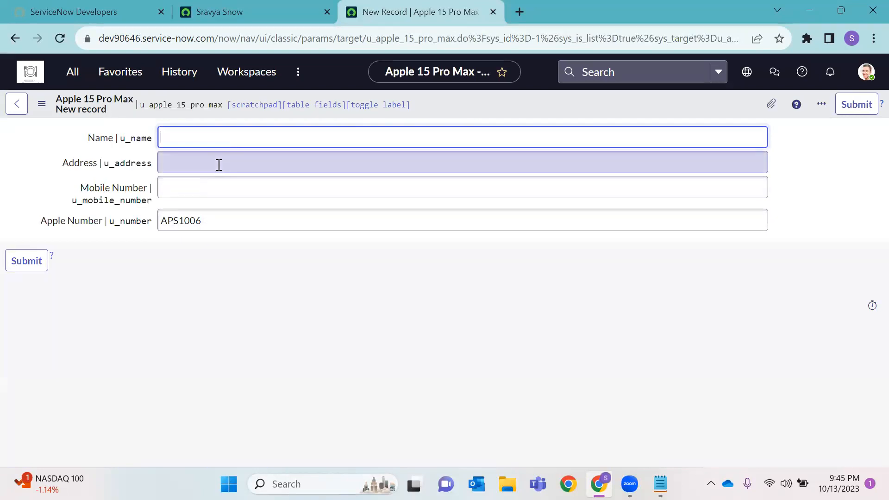
Fill in the person's name, address and mobile number, then submit record APS1006
{"action": "type", "text": "Praveen"}
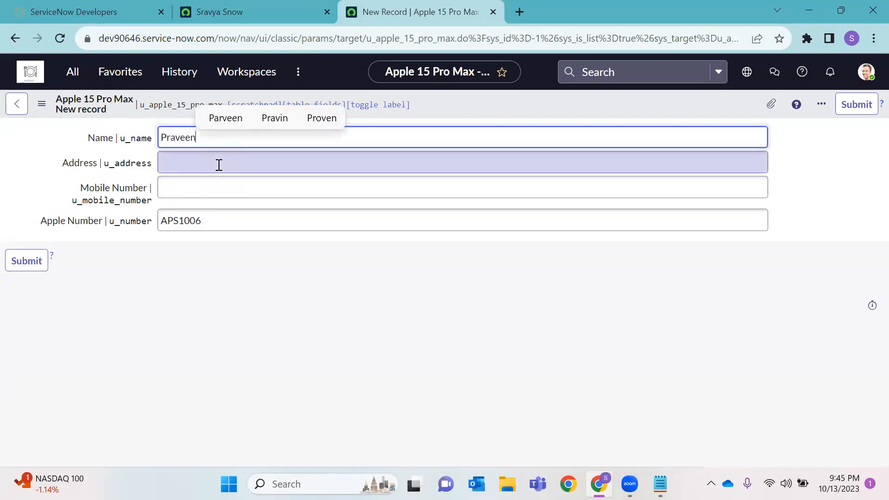
{"action": "left_click", "coordinate": [220, 163]}
{"action": "type", "text": "Hyd"}
{"action": "left_click", "coordinate": [207, 180]}
{"action": "type", "text": "78899"}
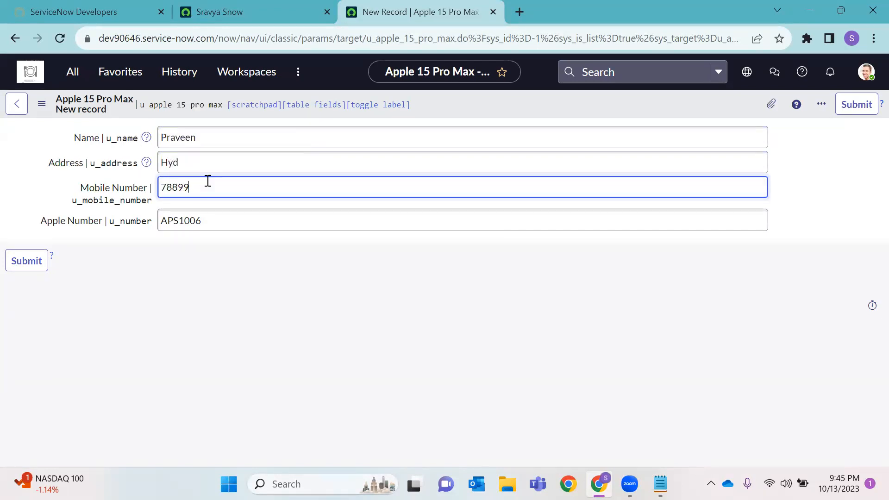
{"action": "left_click", "coordinate": [27, 261]}
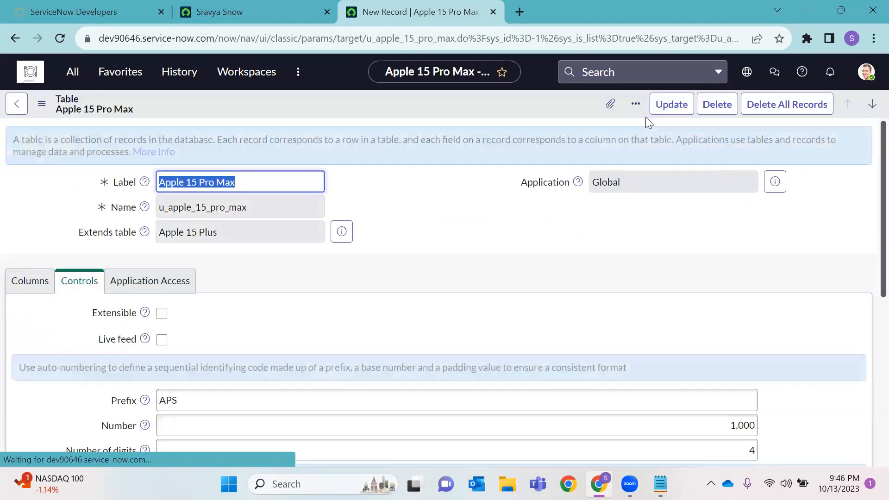
Show the Apple 15 Pro Maxes list with its single record, then start a new record
{"action": "scroll", "coordinate": [119, 263], "scroll_direction": "down", "scroll_amount": 15}
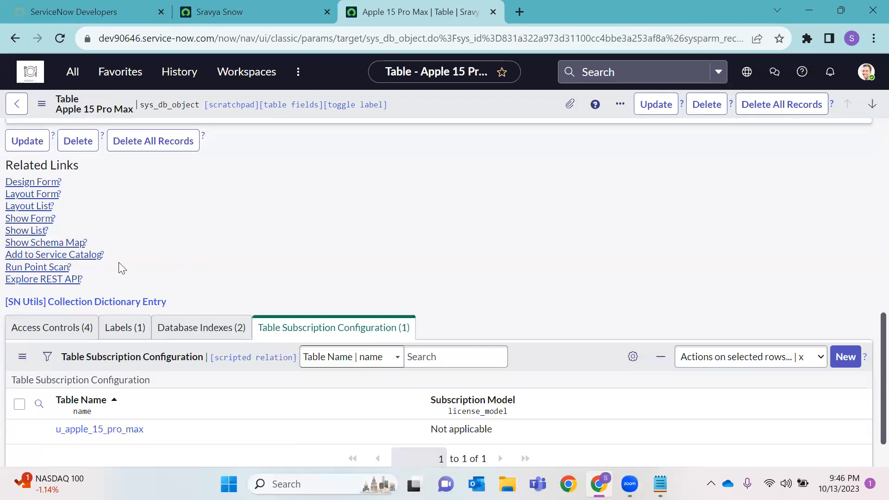
{"action": "left_click", "coordinate": [28, 232]}
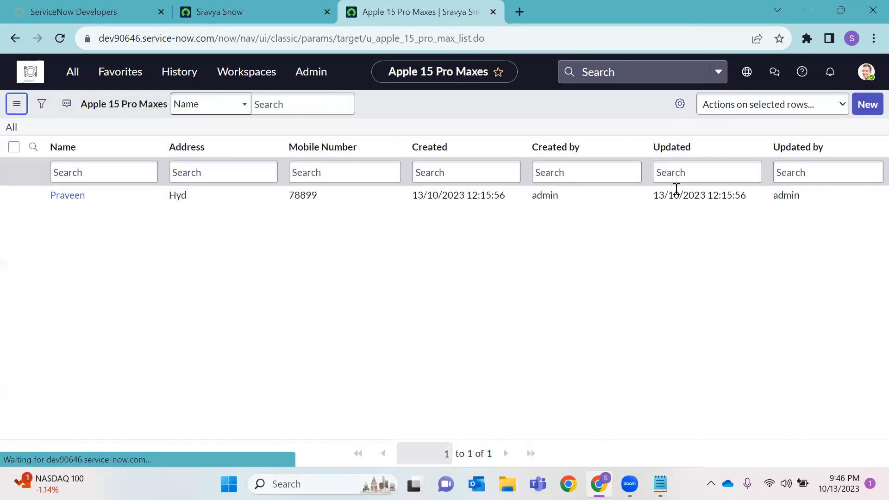
{"action": "left_click", "coordinate": [863, 105]}
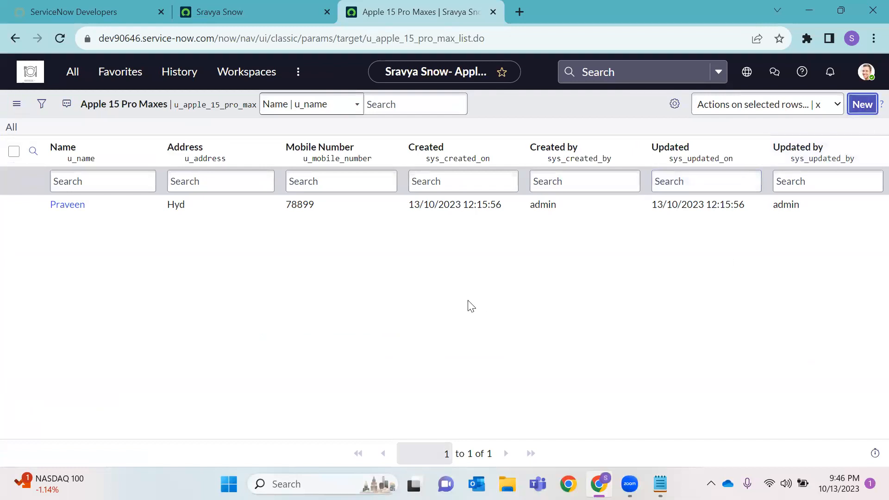
Fill in a person's name, an address and a mobile number for the first new record, then submit it
{"action": "type", "text": "Niharika"}
{"action": "left_click", "coordinate": [225, 164]}
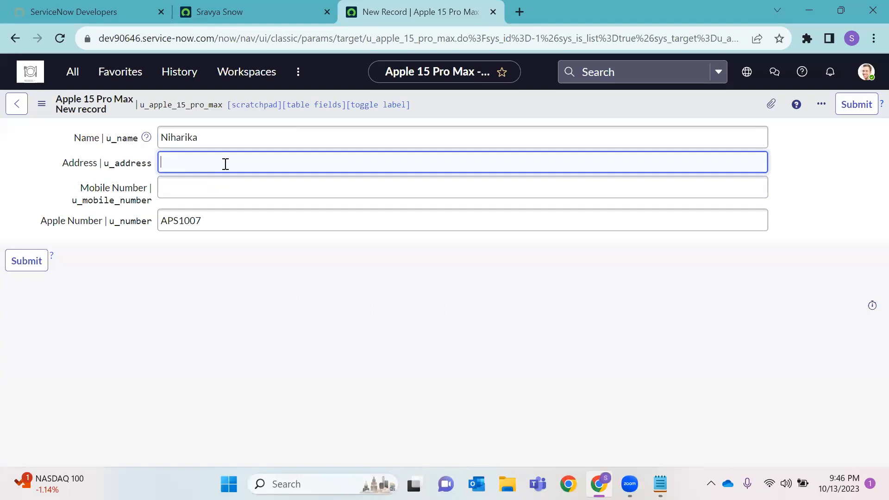
{"action": "type", "text": "H"}
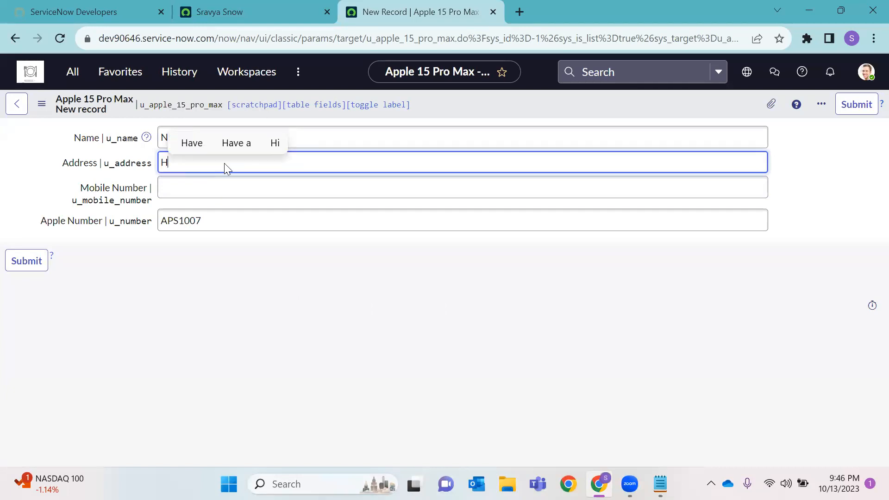
{"action": "type", "text": "yd"}
{"action": "left_click", "coordinate": [207, 196]}
{"action": "type", "text": "789101"}
{"action": "left_click", "coordinate": [24, 261]}
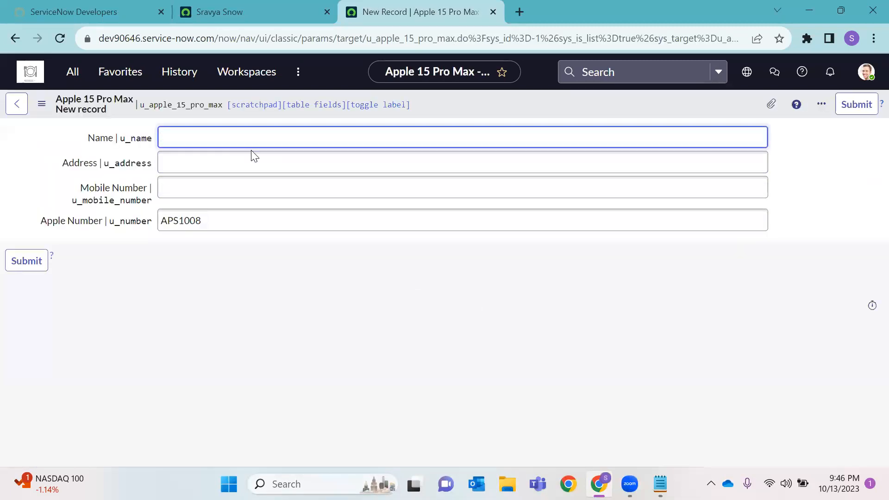
Submit a second record with a name, a corrected address and a mobile number
{"action": "type", "text": "Nikhile"}
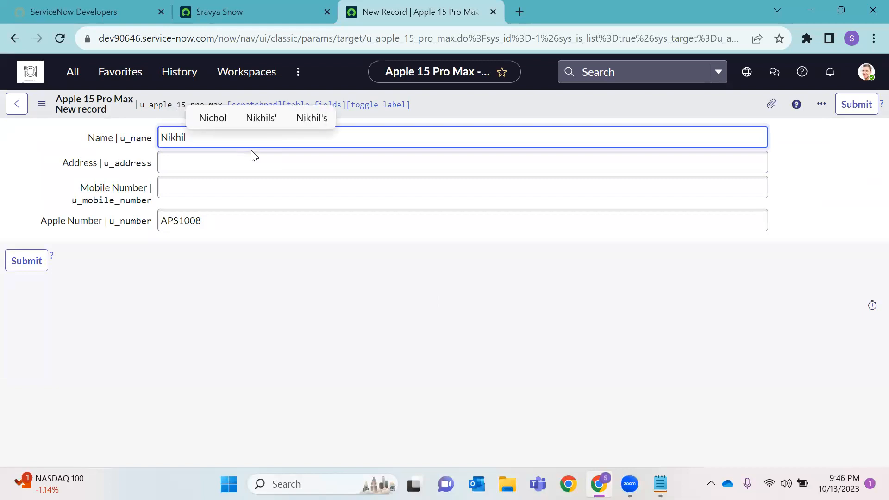
{"action": "left_click", "coordinate": [216, 165]}
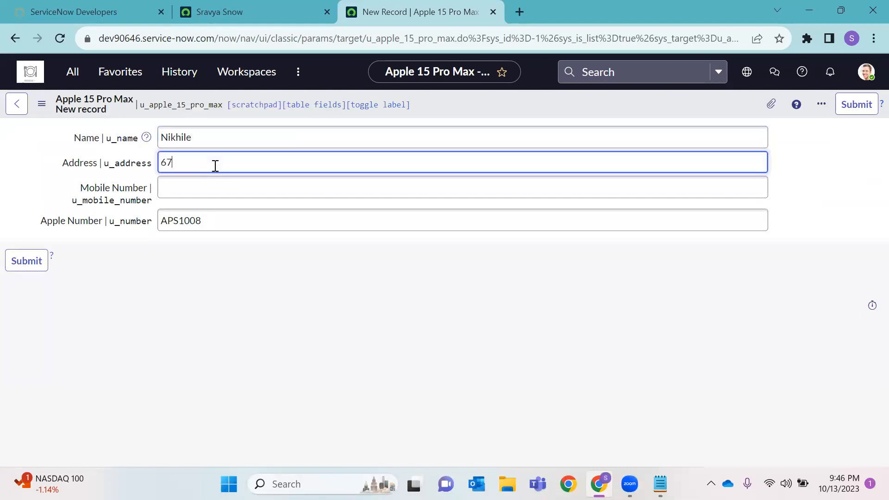
{"action": "left_click", "coordinate": [192, 183]}
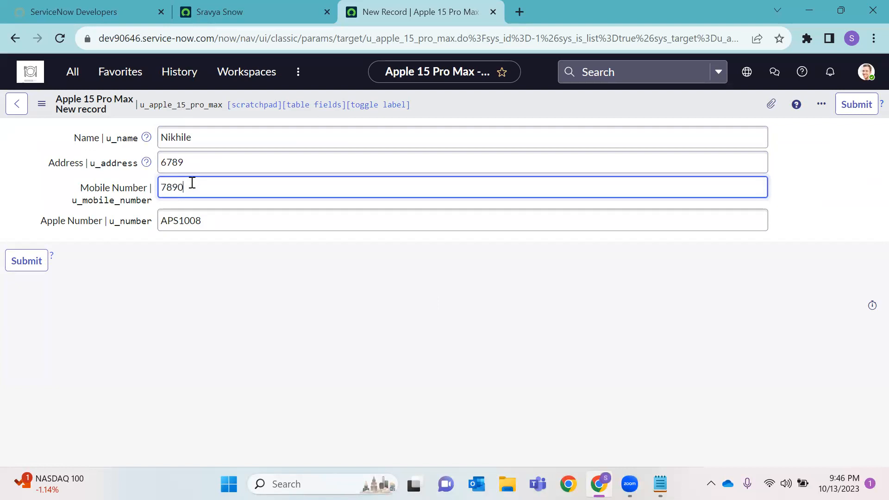
{"action": "left_click", "coordinate": [226, 163]}
{"action": "key", "text": "BackSpace"}
{"action": "key", "text": "BackSpace"}
{"action": "key", "text": "BackSpace"}
{"action": "type", "text": "Sec"}
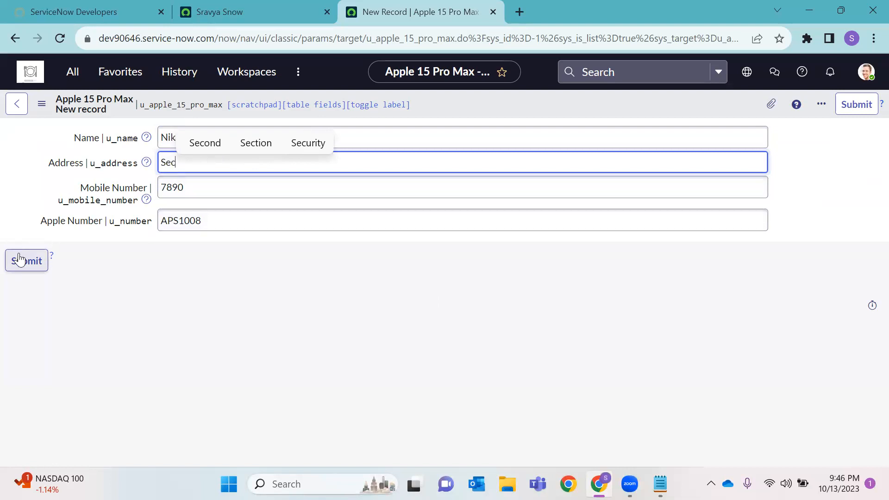
{"action": "left_click", "coordinate": [19, 260]}
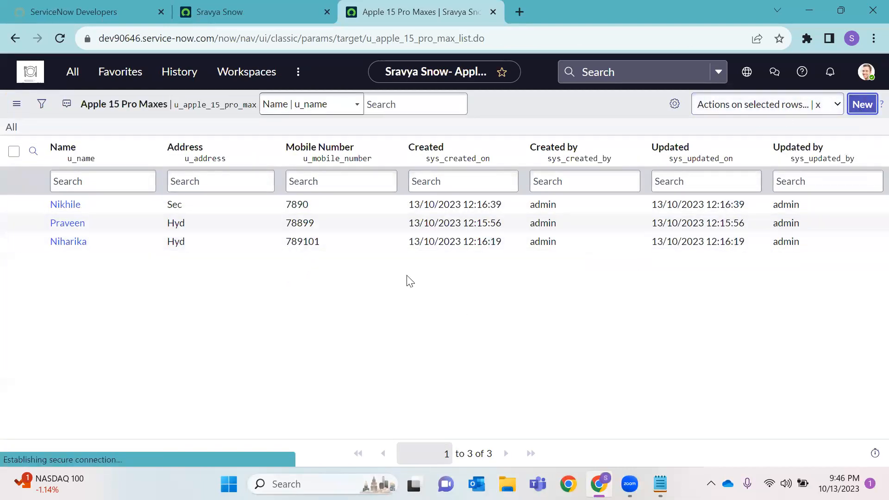
Create a third record with a name, an address and a mobile number, bringing the list to four
{"action": "left_click", "coordinate": [262, 133]}
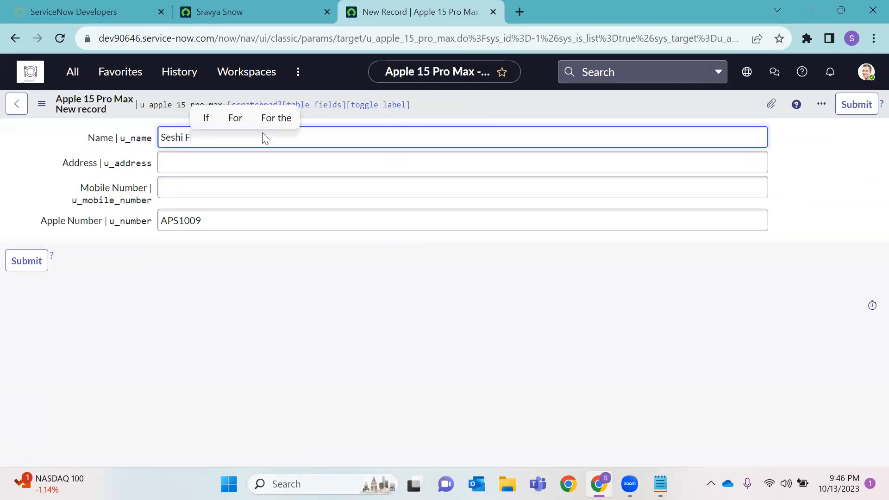
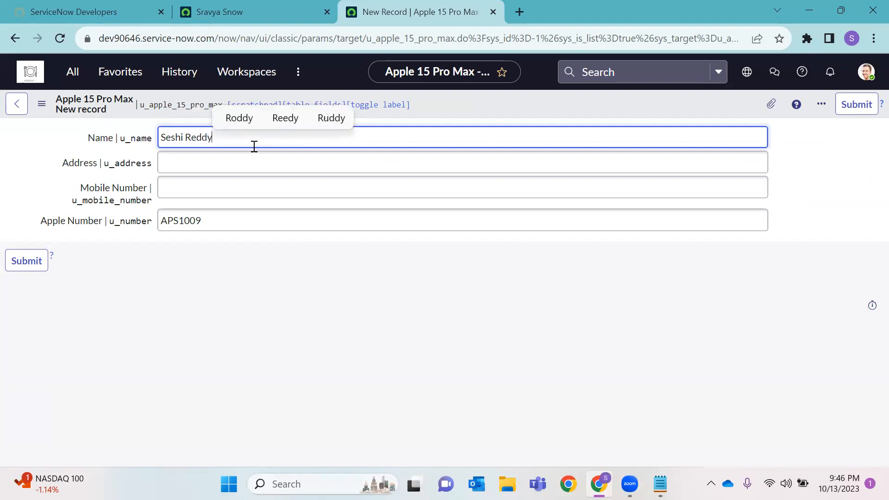
{"action": "left_click", "coordinate": [236, 166]}
{"action": "type", "text": "87"}
{"action": "key", "text": "BackSpace"}
{"action": "type", "text": "Hyd"}
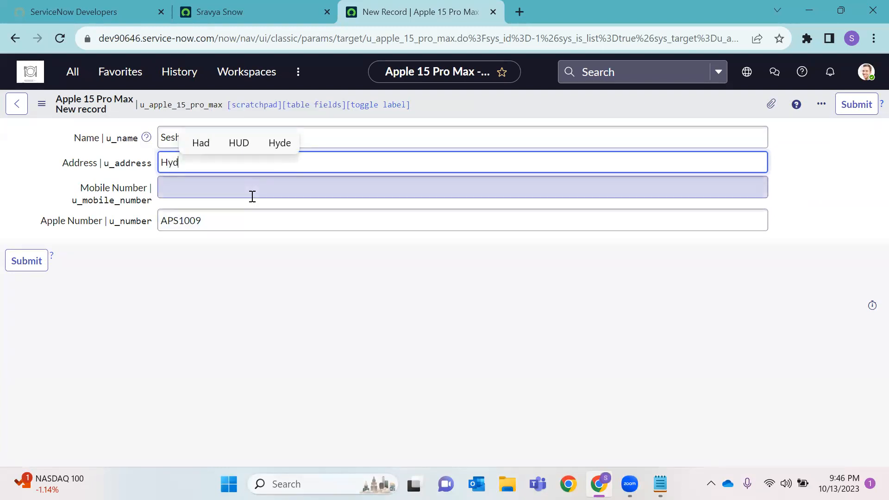
{"action": "left_click", "coordinate": [252, 197]}
{"action": "type", "text": "7865"}
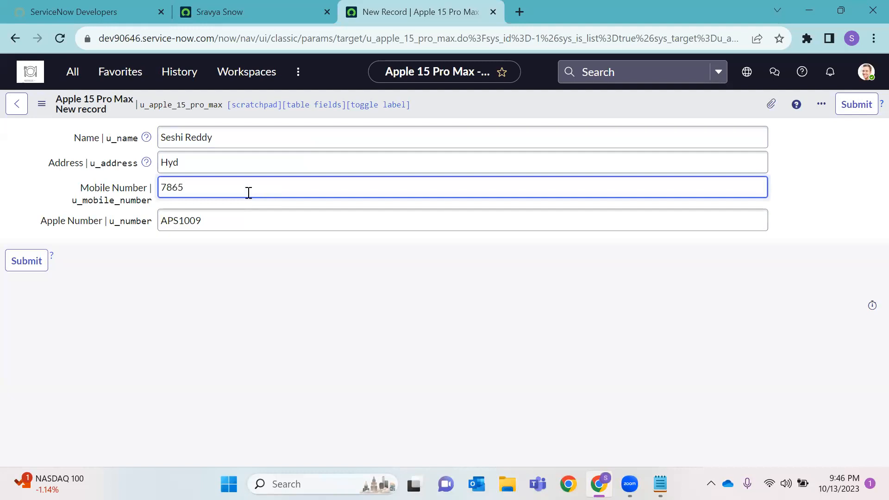
{"action": "left_click", "coordinate": [26, 261]}
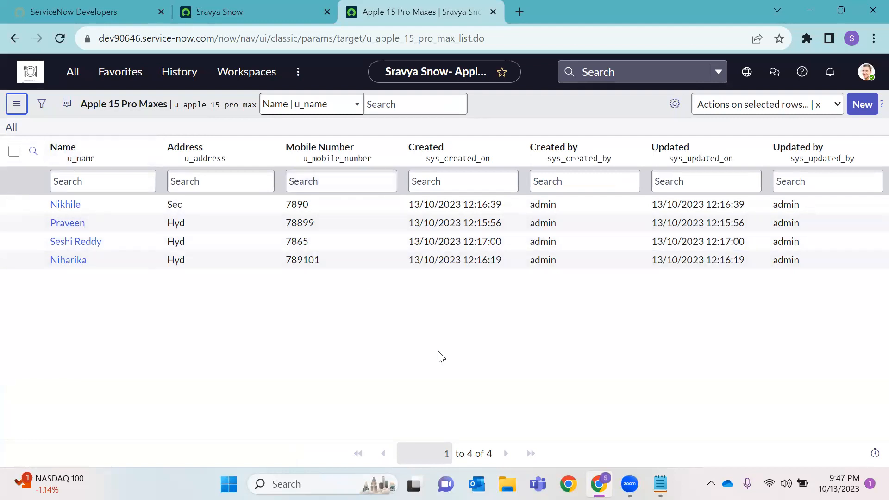
Open the Apple 15 Plus list in a new tab from the Apple-filtered navigator and compare it with Apple 15 Pro Max
{"action": "right_click", "coordinate": [598, 108]}
{"action": "mouse_move", "coordinate": [619, 114]}
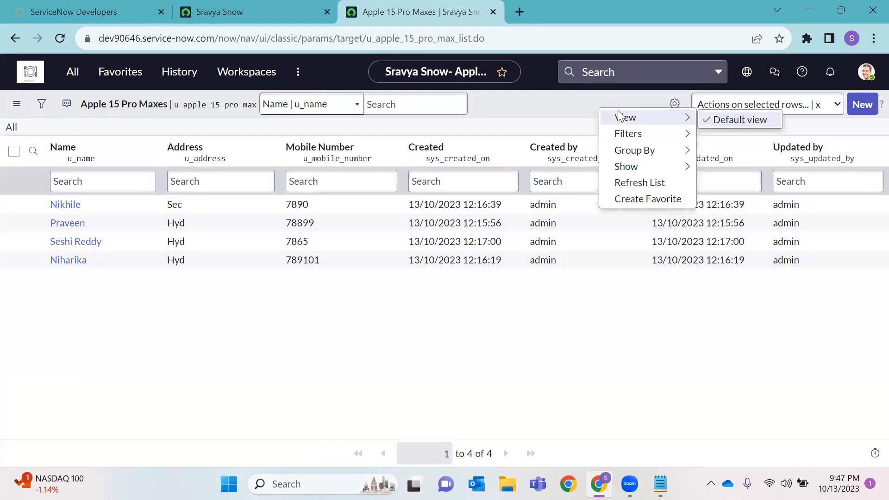
{"action": "left_click", "coordinate": [571, 104]}
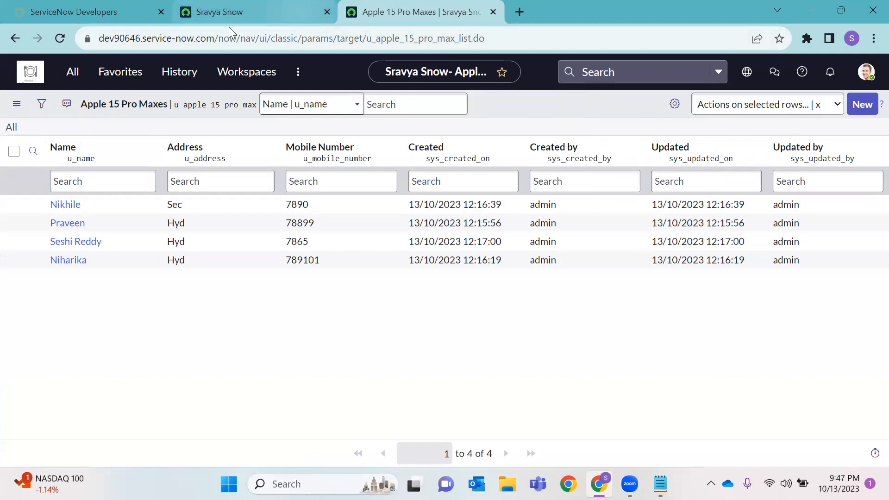
{"action": "left_click", "coordinate": [229, 14]}
{"action": "left_click", "coordinate": [70, 73]}
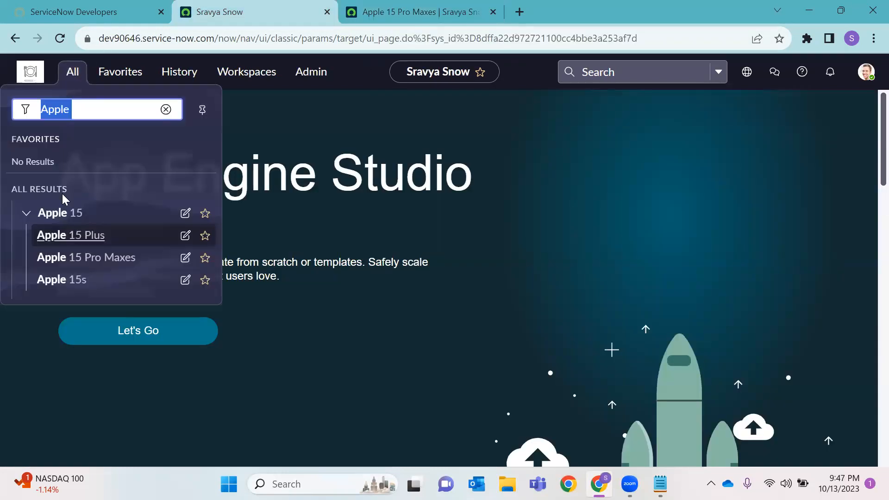
{"action": "right_click", "coordinate": [77, 234]}
{"action": "left_click", "coordinate": [149, 243]}
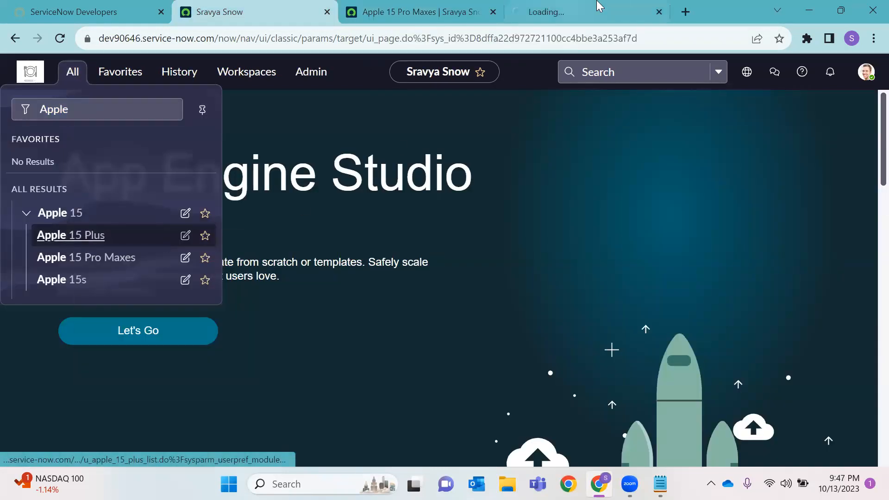
{"action": "left_click", "coordinate": [600, 7]}
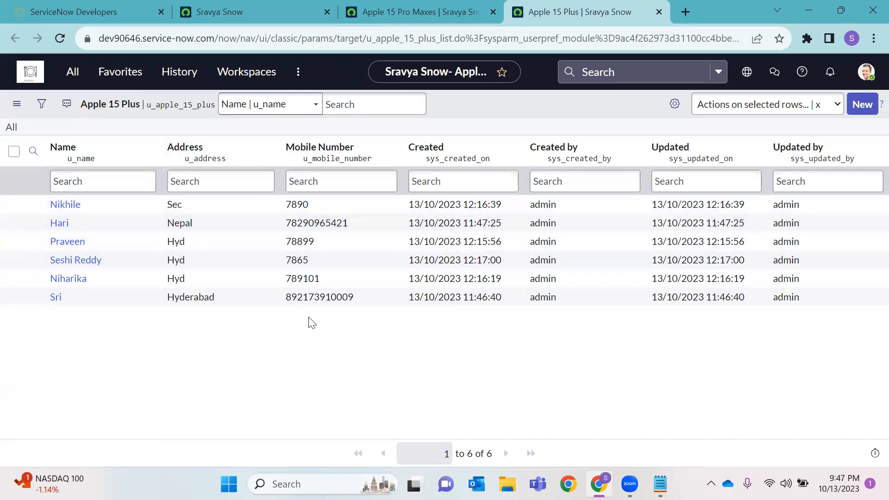
{"action": "left_click", "coordinate": [449, 16]}
{"action": "key", "text": "ctrl+Tab"}
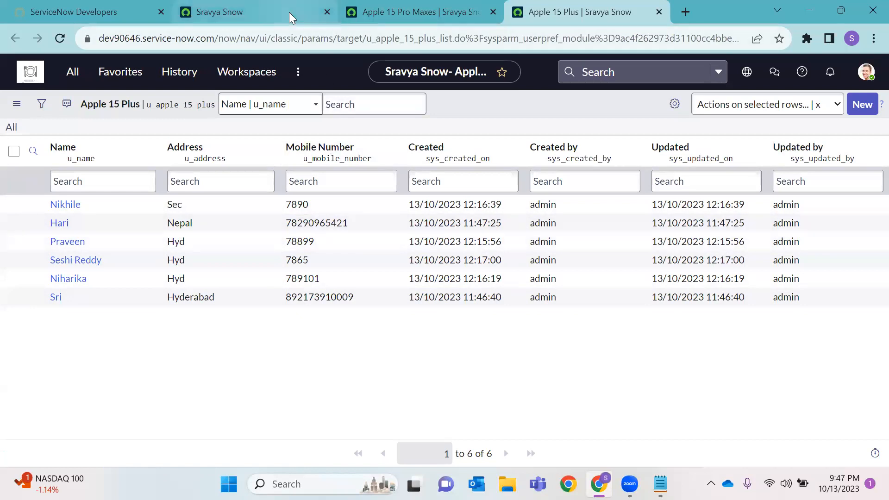
Filter the navigator on 'Tables' and open System Definition > Tables in a new tab
{"action": "left_click", "coordinate": [261, 13]}
{"action": "left_click", "coordinate": [70, 75]}
{"action": "left_click", "coordinate": [60, 100]}
{"action": "key", "text": "BackSpace"}
{"action": "type", "text": "Tables"}
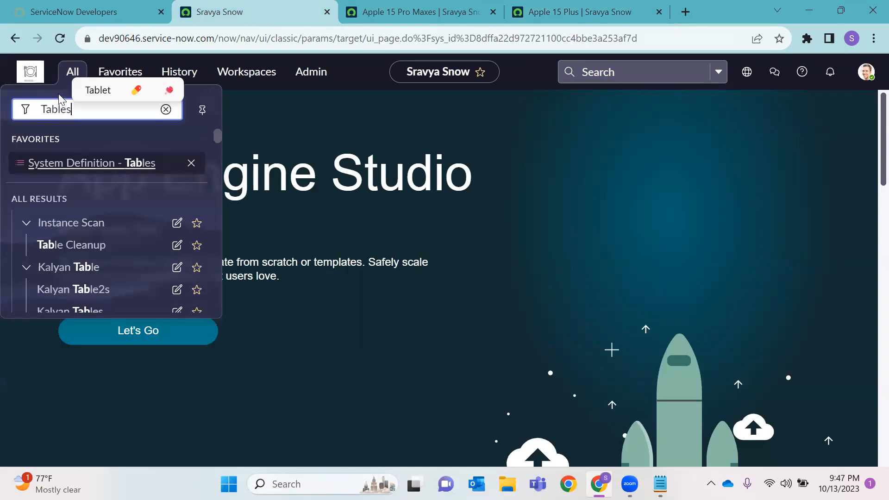
{"action": "scroll", "coordinate": [131, 262], "scroll_direction": "down", "scroll_amount": 5}
{"action": "scroll", "coordinate": [131, 262], "scroll_direction": "down", "scroll_amount": 3}
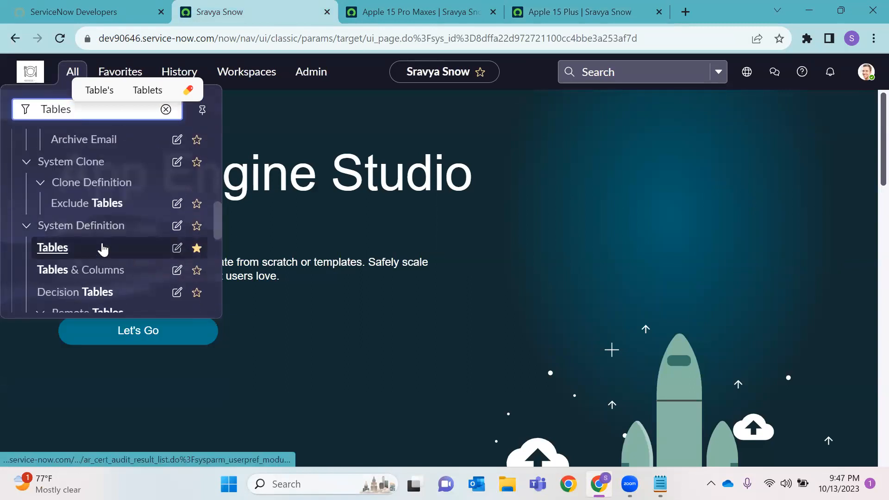
{"action": "right_click", "coordinate": [57, 249]}
{"action": "left_click", "coordinate": [106, 262]}
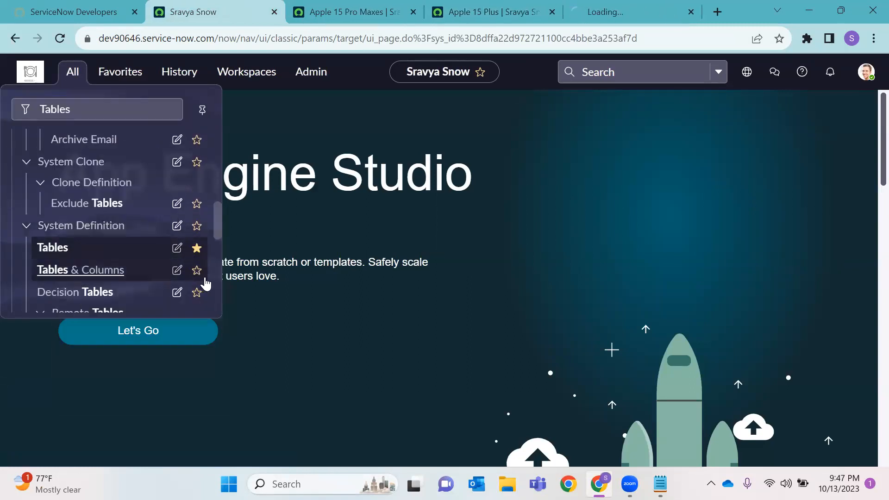
{"action": "left_click", "coordinate": [656, 14]}
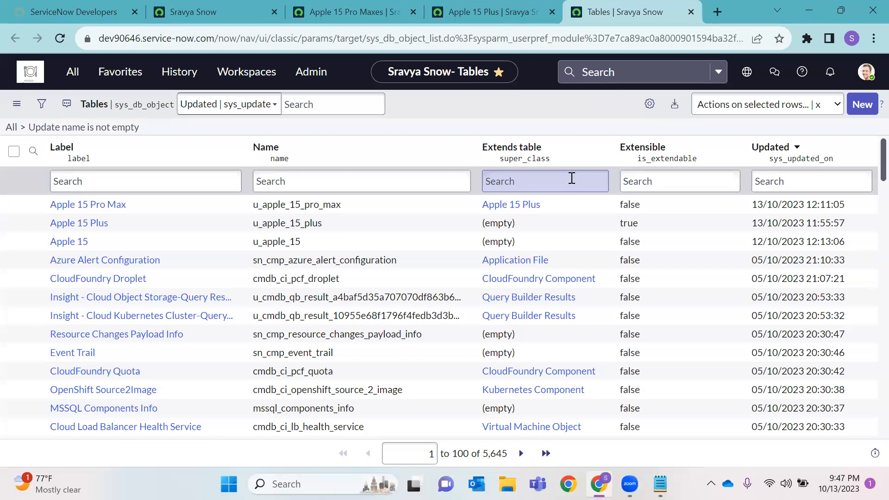
Compare Apple 15 Plus's total of 6 records with the Apple 15 Pro Max list
{"action": "left_click", "coordinate": [502, 6]}
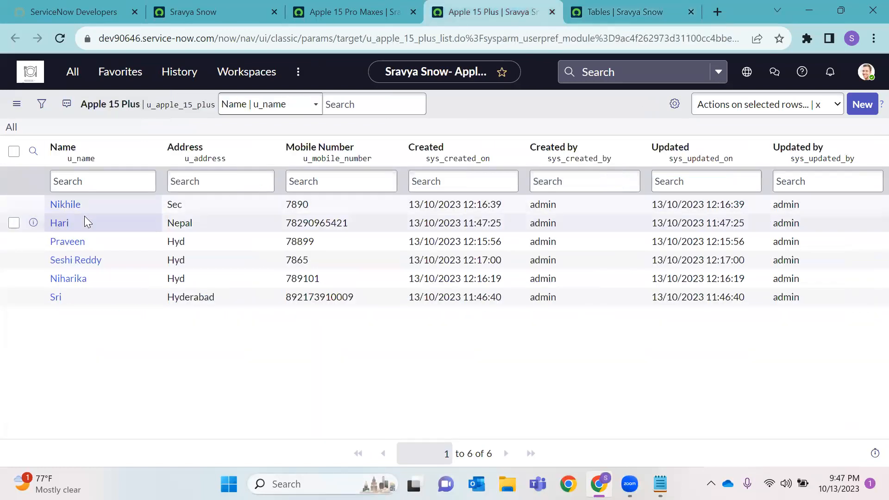
{"action": "left_click", "coordinate": [357, 8]}
{"action": "left_click", "coordinate": [513, 7]}
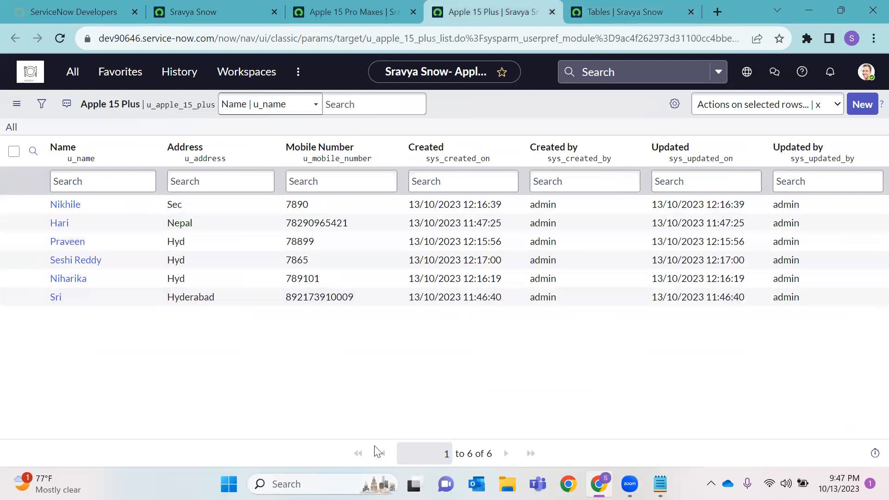
{"action": "left_click_drag", "start_coordinate": [496, 455], "coordinate": [485, 454]}
Delete the last-listed Apple 15 Pro Max record with the selected-rows Delete action
{"action": "left_click", "coordinate": [297, 14]}
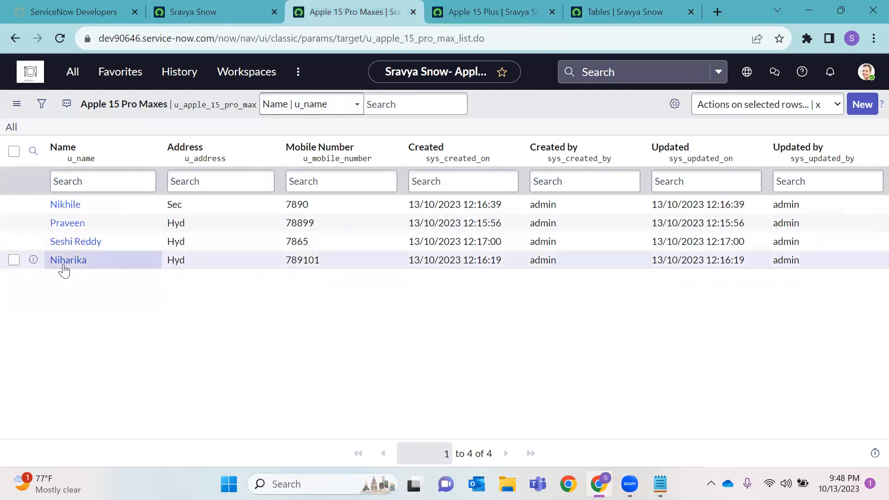
{"action": "left_click", "coordinate": [14, 260]}
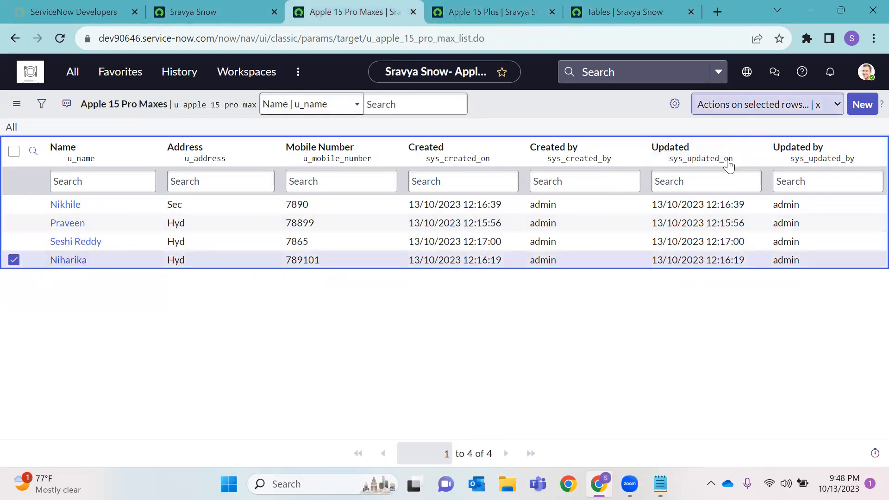
{"action": "left_click", "coordinate": [739, 105]}
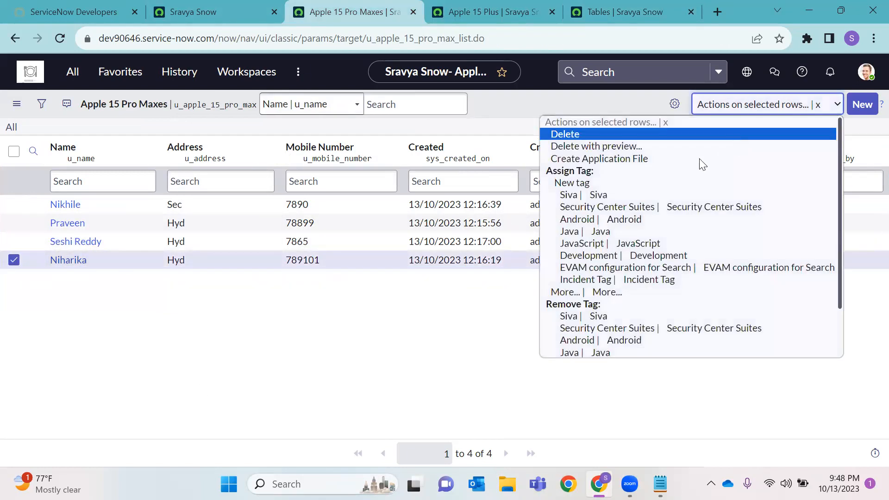
{"action": "left_click", "coordinate": [591, 135]}
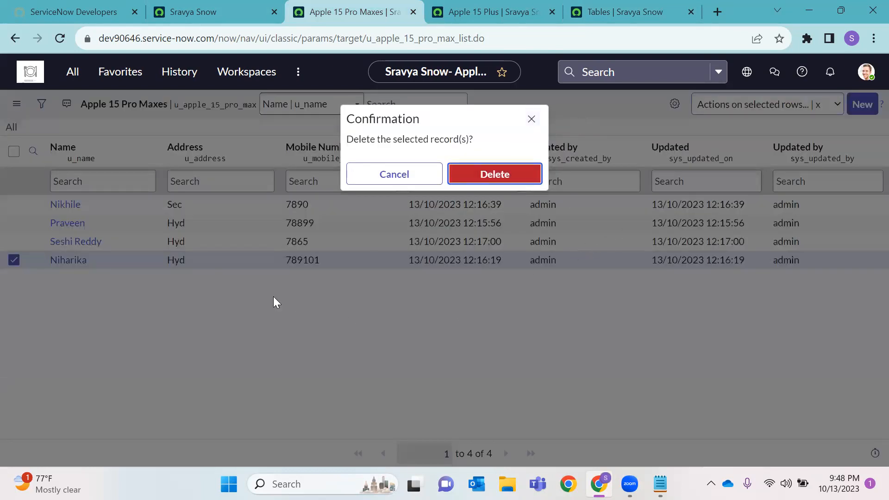
{"action": "key", "text": "Return"}
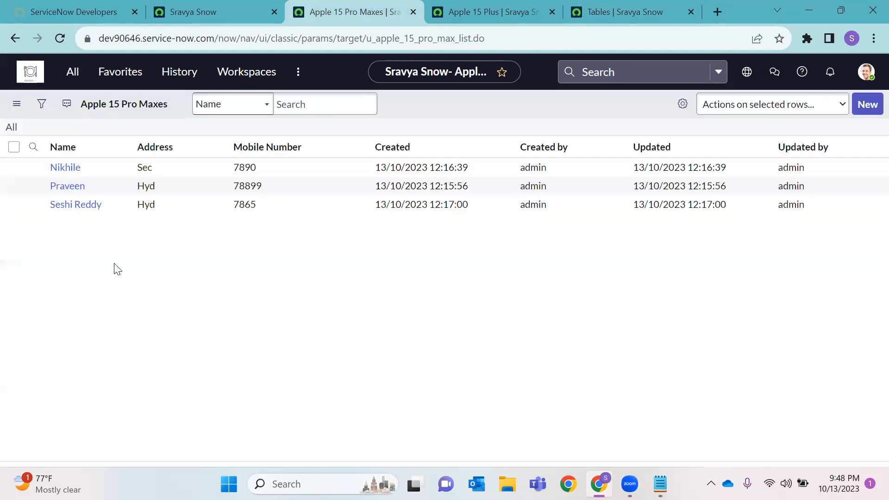
Reload the Apple 15 Plus list to show five records and compare the parent and child table names
{"action": "left_click", "coordinate": [459, 3]}
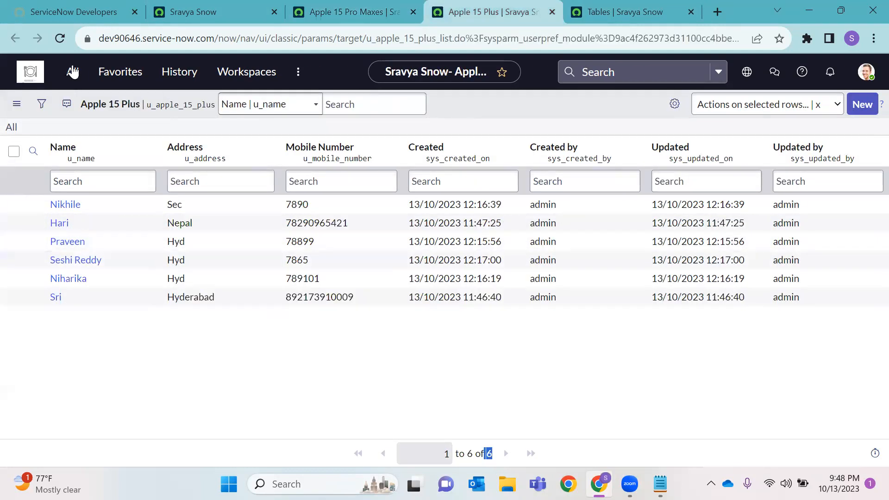
{"action": "left_click", "coordinate": [58, 38]}
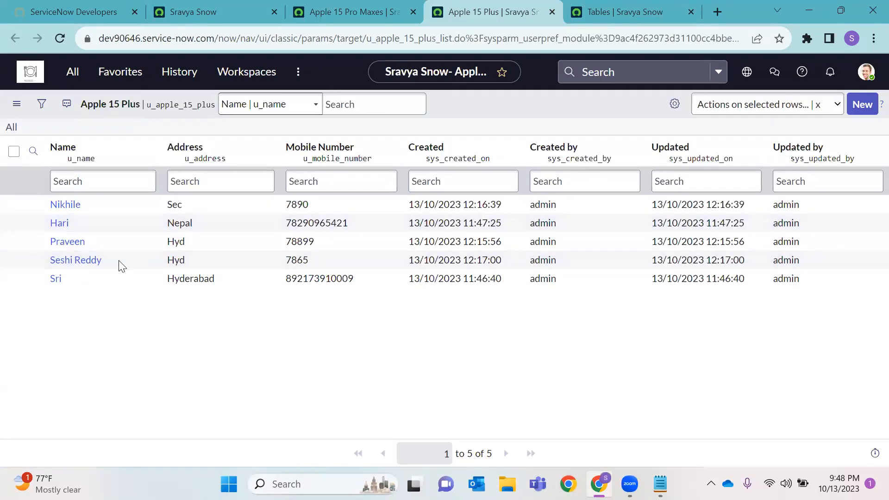
{"action": "double_click", "coordinate": [171, 108]}
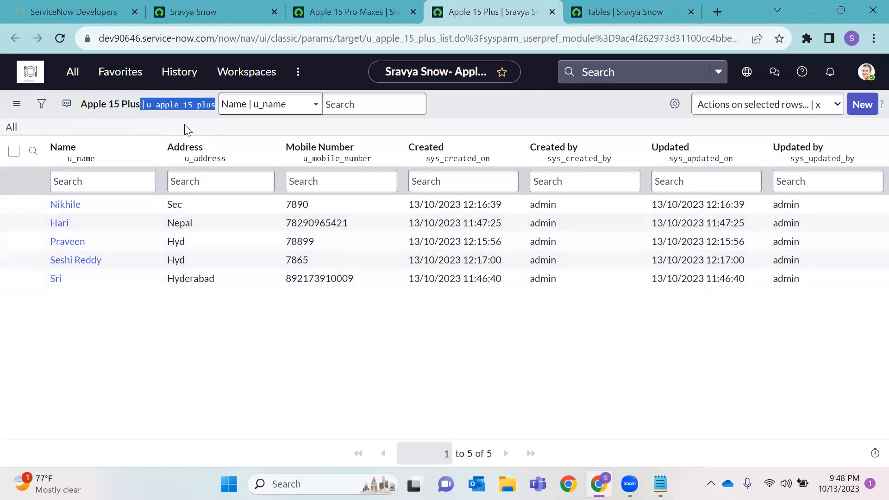
{"action": "left_click", "coordinate": [329, 14]}
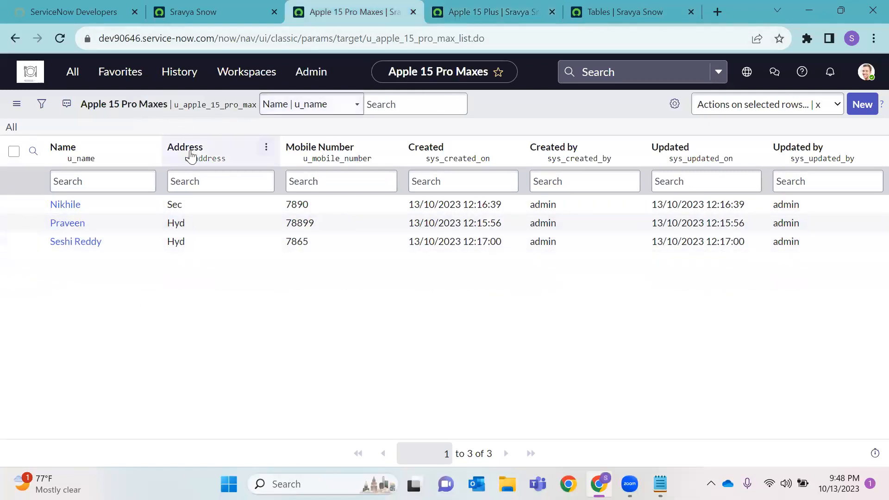
{"action": "double_click", "coordinate": [234, 104]}
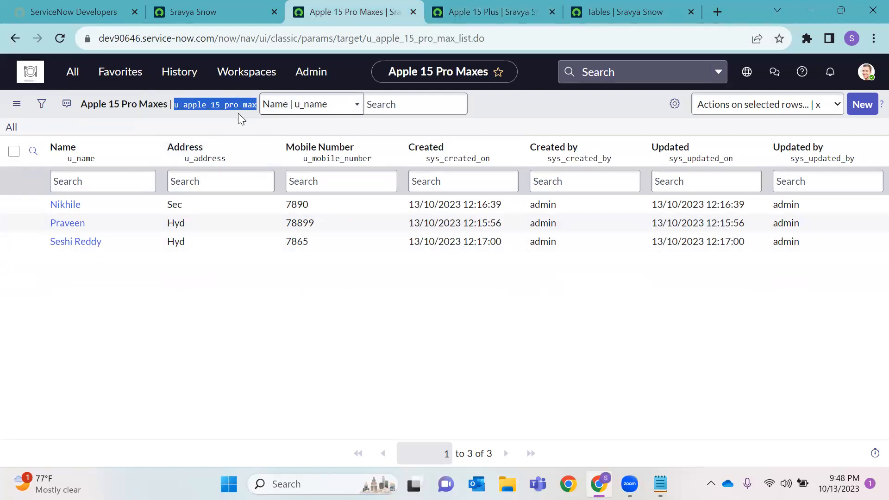
{"action": "left_click", "coordinate": [498, 13]}
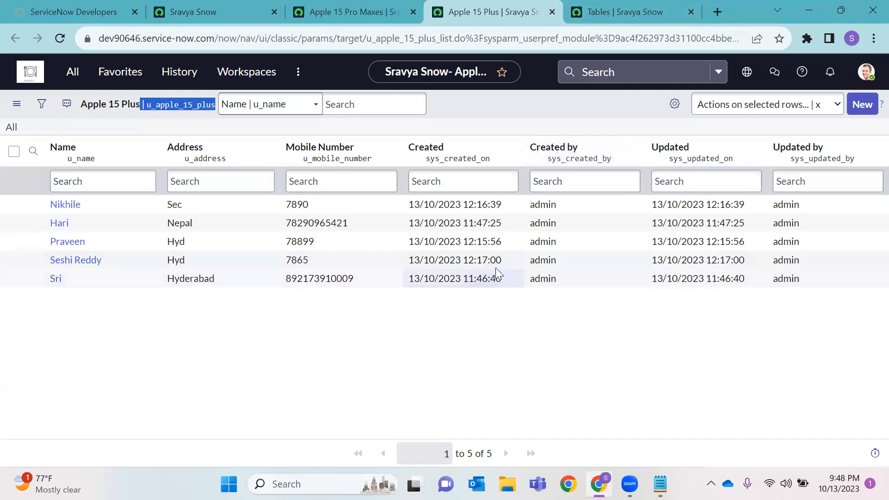
{"action": "left_click", "coordinate": [459, 322]}
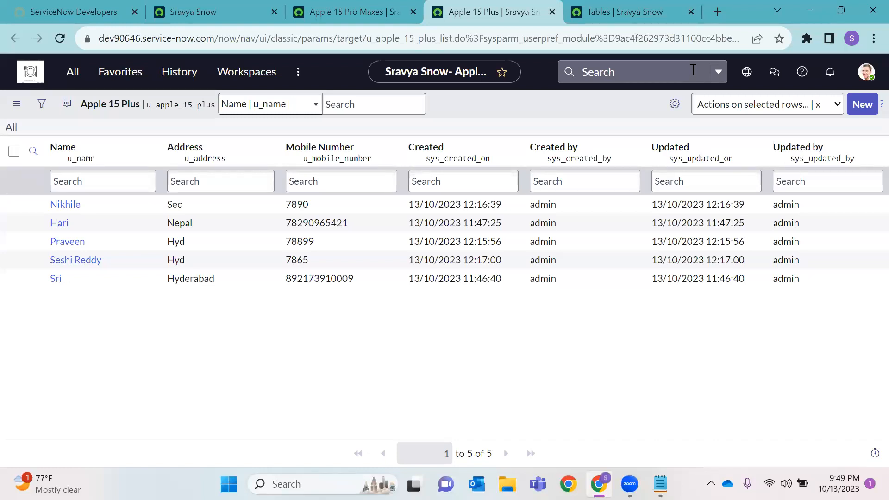
Try deleting the Apple 15 Plus table by confirming with 'delete'. It is refused because u_apple_15_pro_max extends it
{"action": "left_click", "coordinate": [638, 10]}
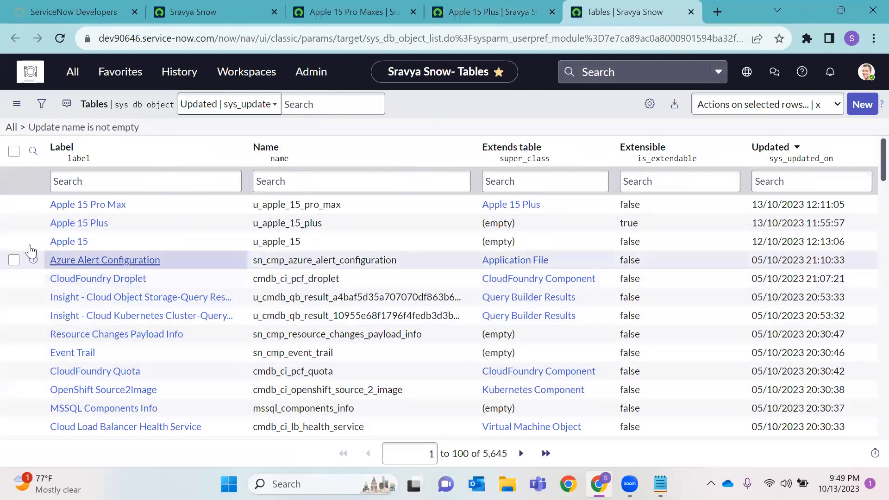
{"action": "right_click", "coordinate": [57, 230]}
{"action": "key", "text": "Escape"}
{"action": "left_click", "coordinate": [103, 230], "text": "ctrl"}
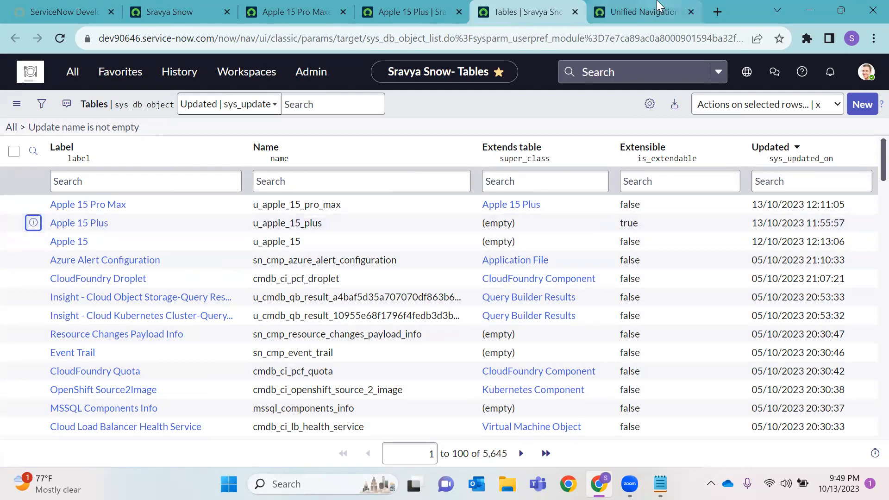
{"action": "left_click", "coordinate": [641, 11]}
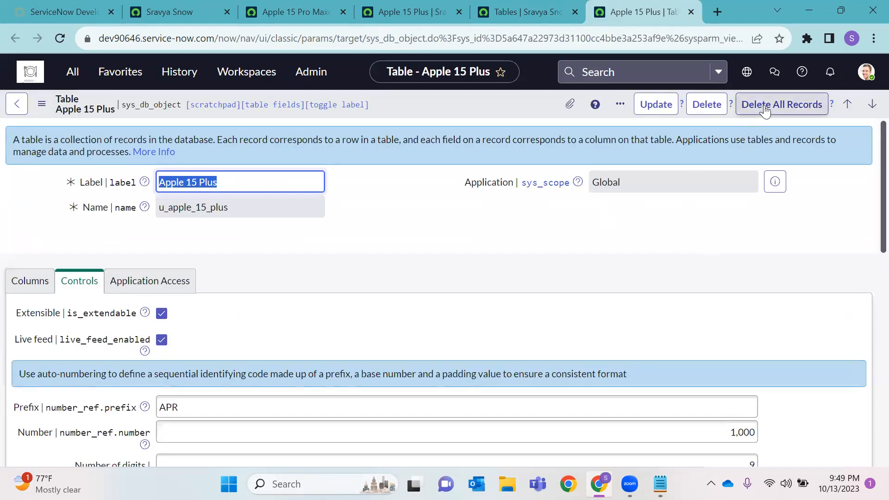
{"action": "left_click", "coordinate": [715, 111]}
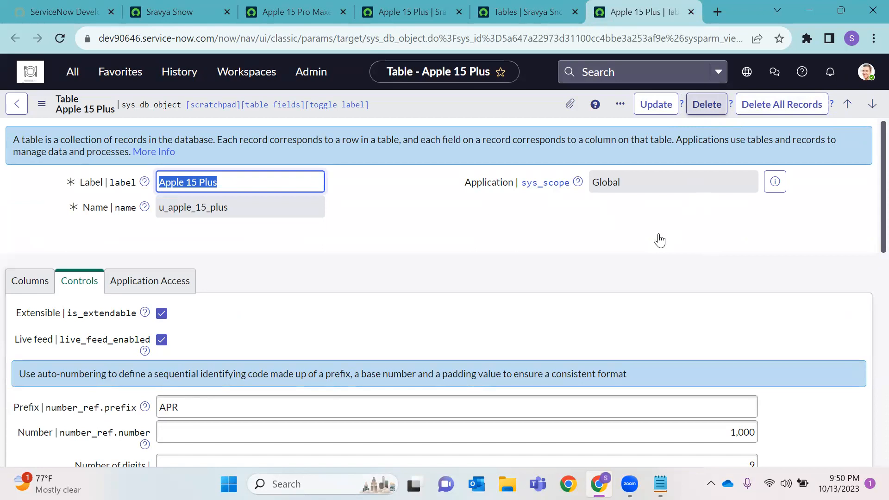
{"action": "key", "text": "BackSpace"}
{"action": "type", "text": "delete"}
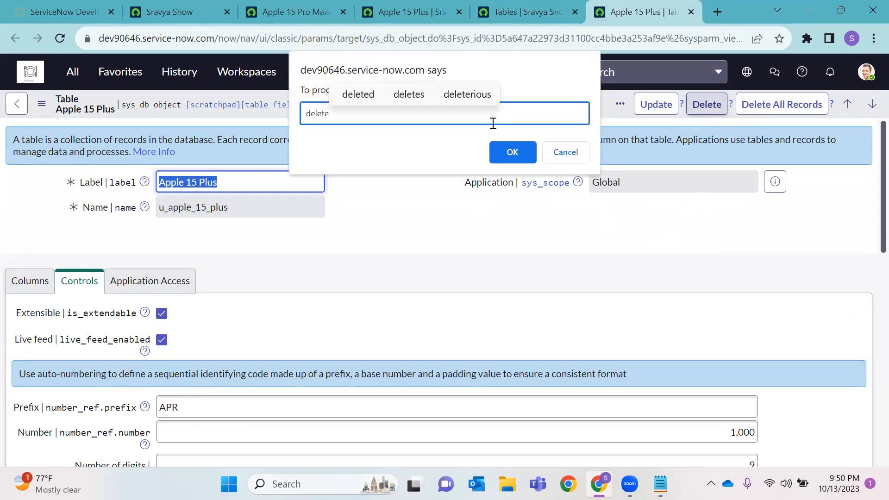
{"action": "left_click", "coordinate": [513, 152]}
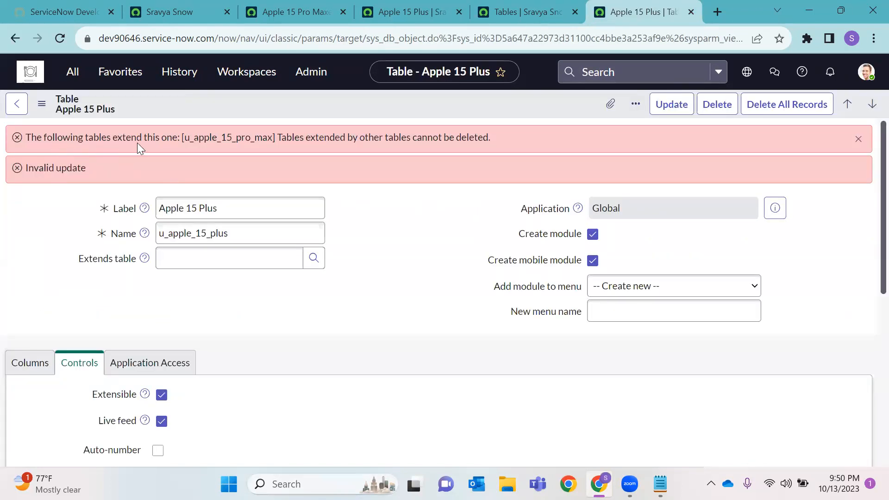
{"action": "double_click", "coordinate": [207, 138]}
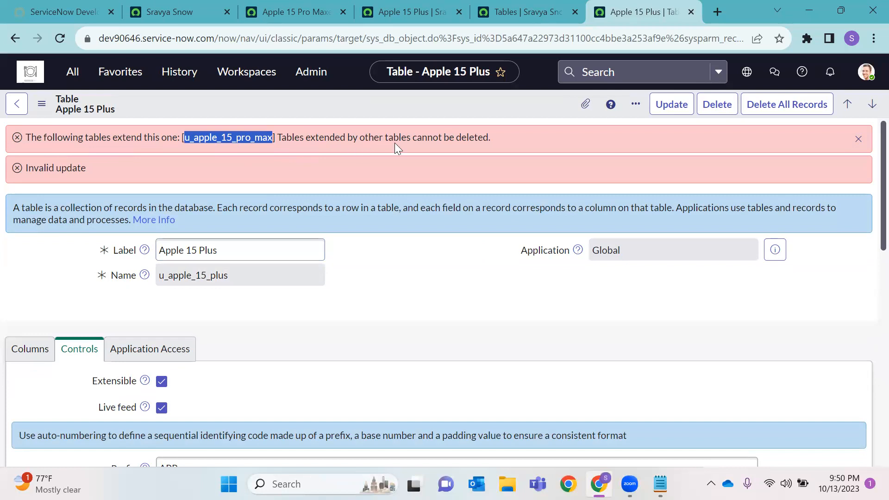
{"action": "left_click_drag", "start_coordinate": [494, 139], "coordinate": [14, 145]}
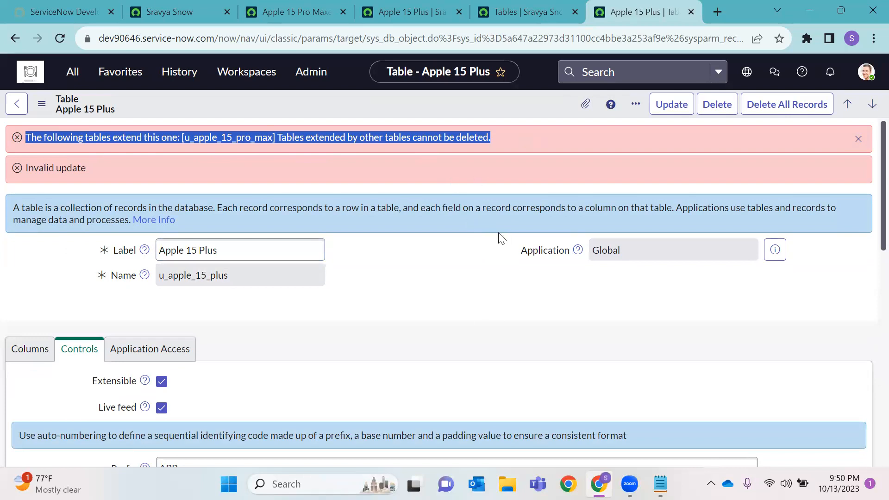
Open the Tables list in a new tab from the navigator
{"action": "left_click", "coordinate": [400, 7]}
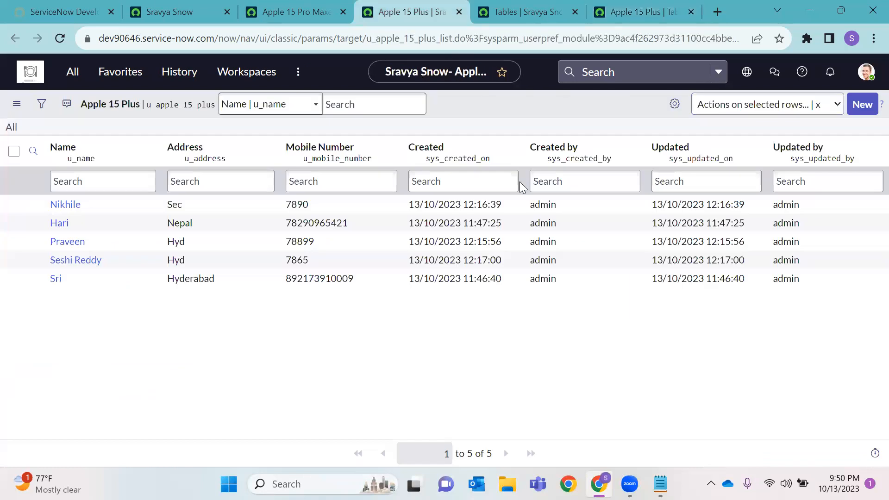
{"action": "left_click", "coordinate": [306, 16]}
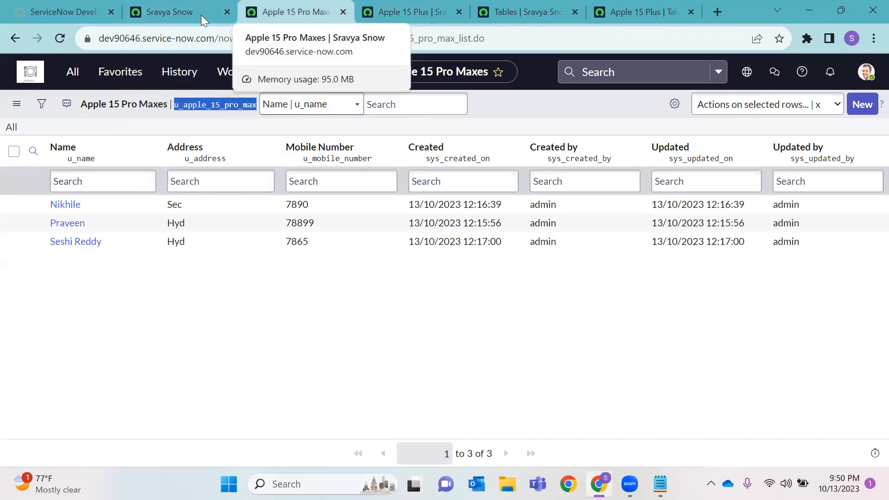
{"action": "left_click", "coordinate": [172, 11]}
{"action": "left_click", "coordinate": [73, 71]}
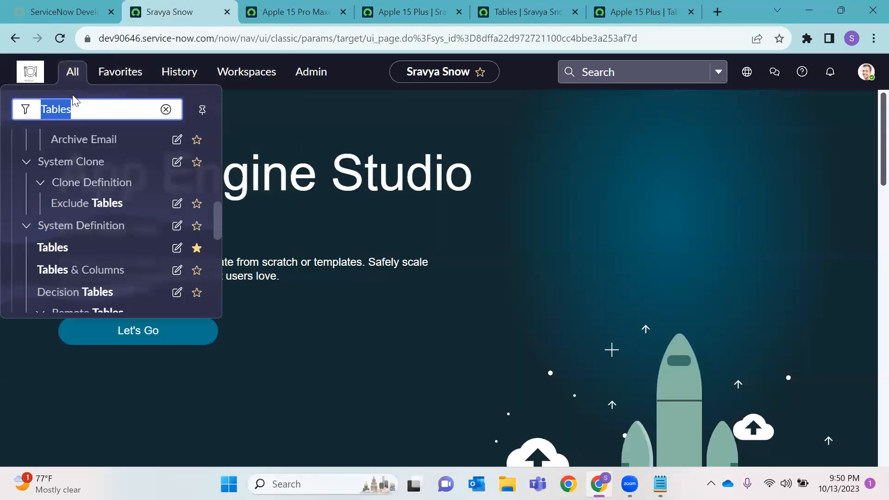
{"action": "right_click", "coordinate": [50, 256]}
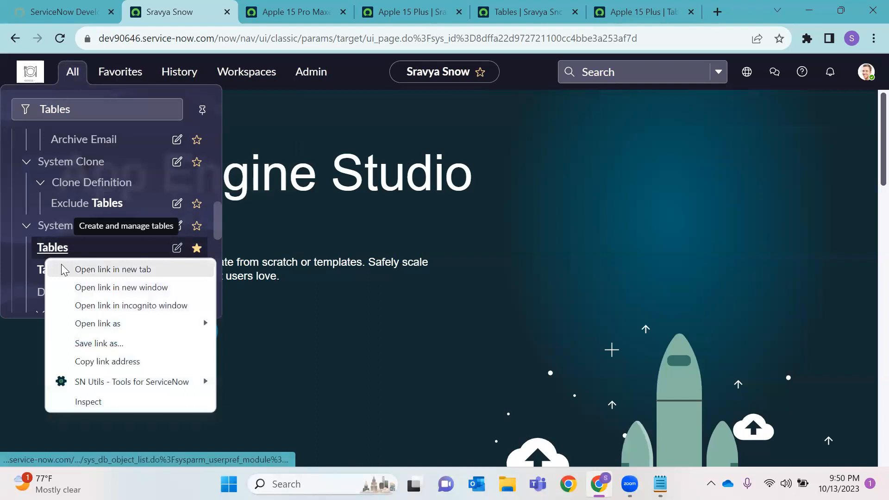
{"action": "left_click", "coordinate": [86, 268]}
{"action": "left_click", "coordinate": [253, 12]}
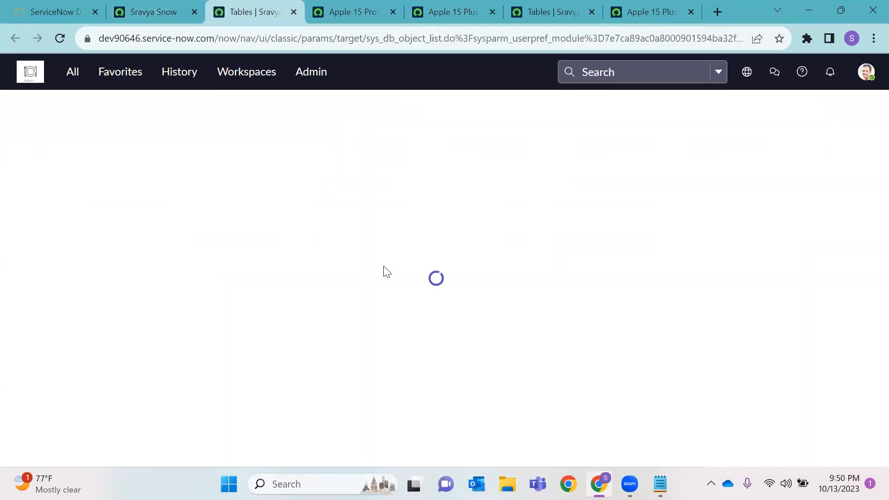
Delete all three Apple 15 Pro Max records by confirming with 'delete', then view its empty list
{"action": "left_click", "coordinate": [86, 205]}
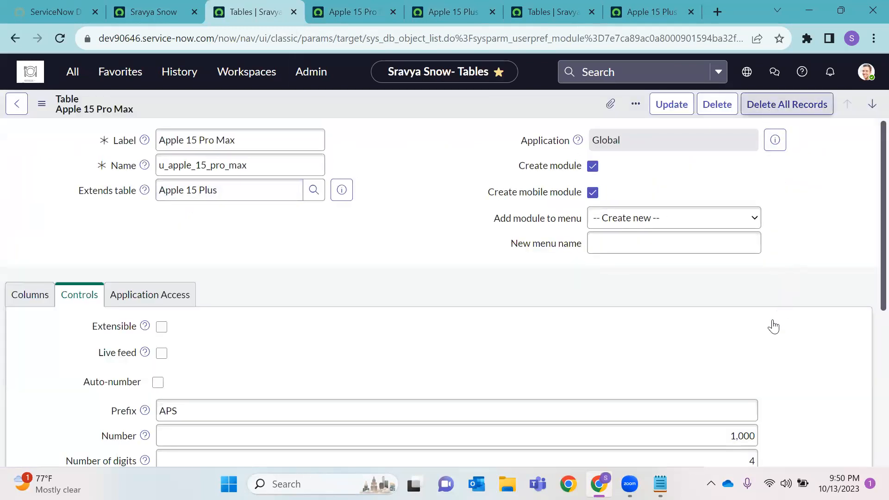
{"action": "key", "text": "BackSpace"}
{"action": "type", "text": "delete"}
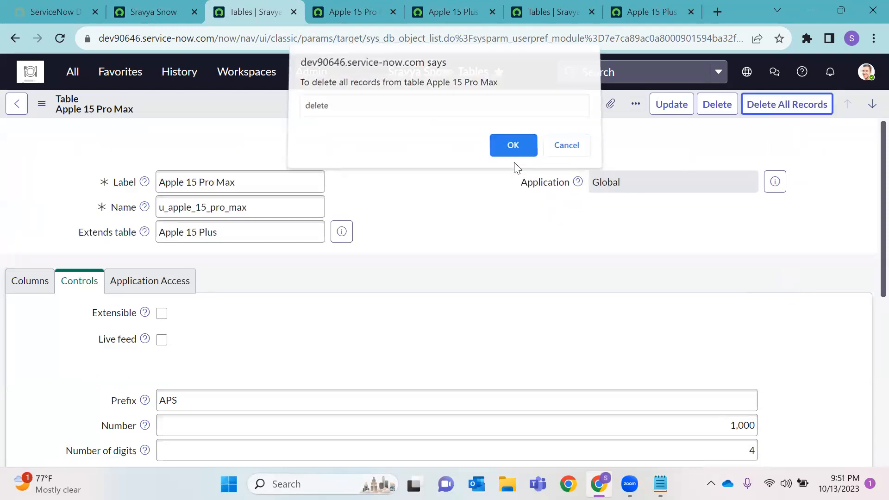
{"action": "left_click", "coordinate": [519, 155]}
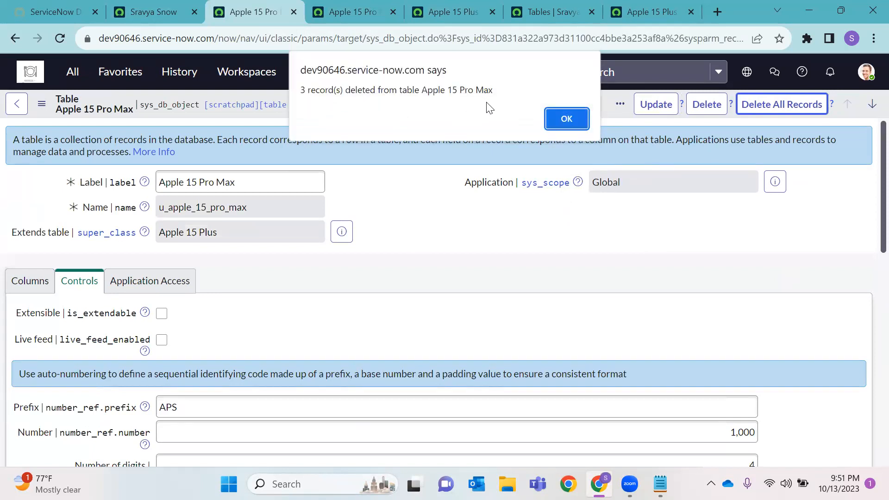
{"action": "left_click", "coordinate": [562, 120]}
{"action": "scroll", "coordinate": [423, 231], "scroll_direction": "down", "scroll_amount": 10}
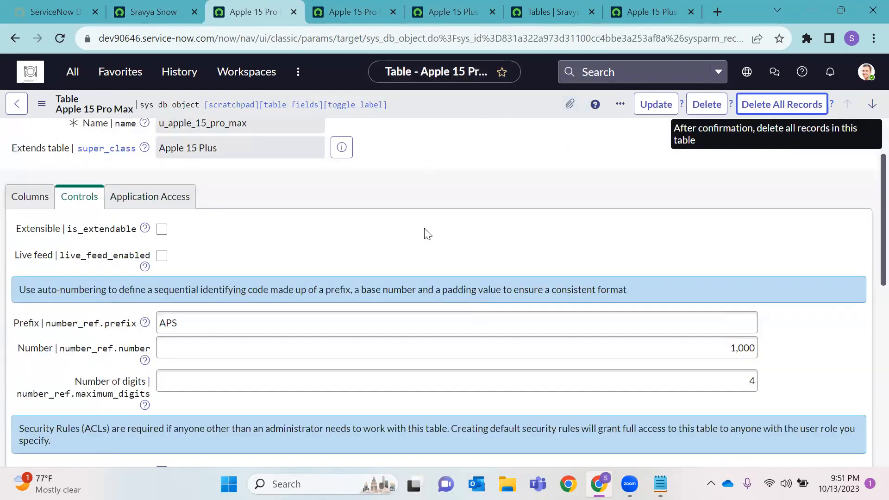
{"action": "scroll", "coordinate": [92, 227], "scroll_direction": "up", "scroll_amount": 3}
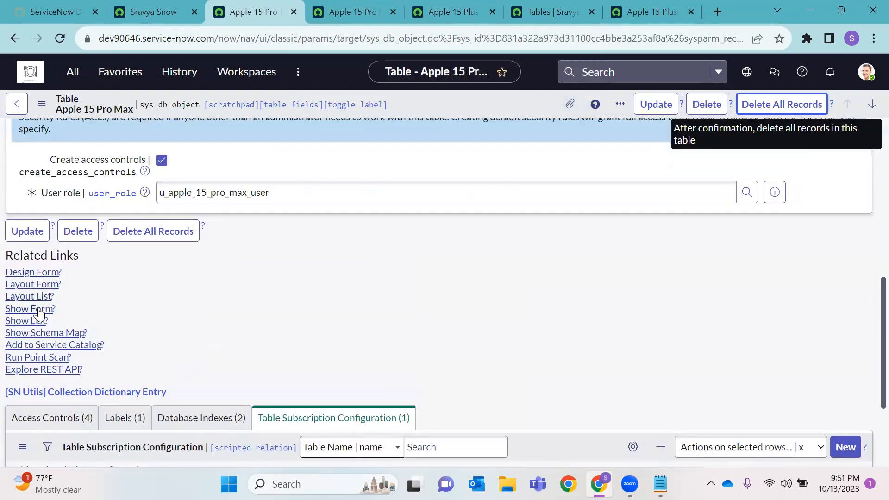
{"action": "left_click", "coordinate": [37, 322]}
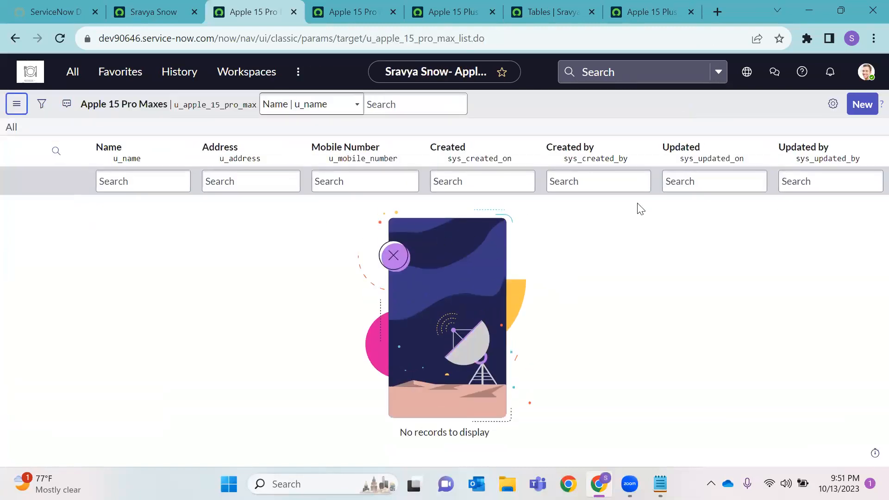
Delete the Apple 15 Pro Max table by confirming with 'delete', then reload to see page not found
{"action": "left_click", "coordinate": [13, 42]}
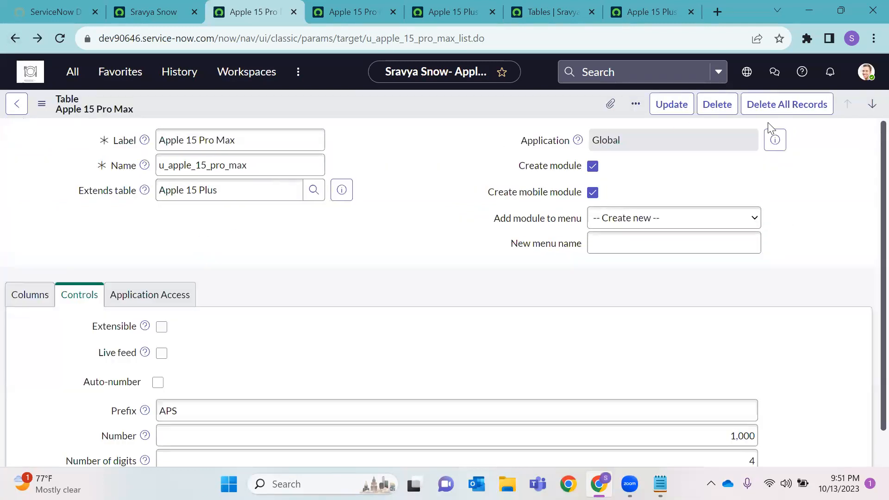
{"action": "left_click", "coordinate": [713, 106]}
{"action": "key", "text": "BackSpace"}
{"action": "type", "text": "delete"}
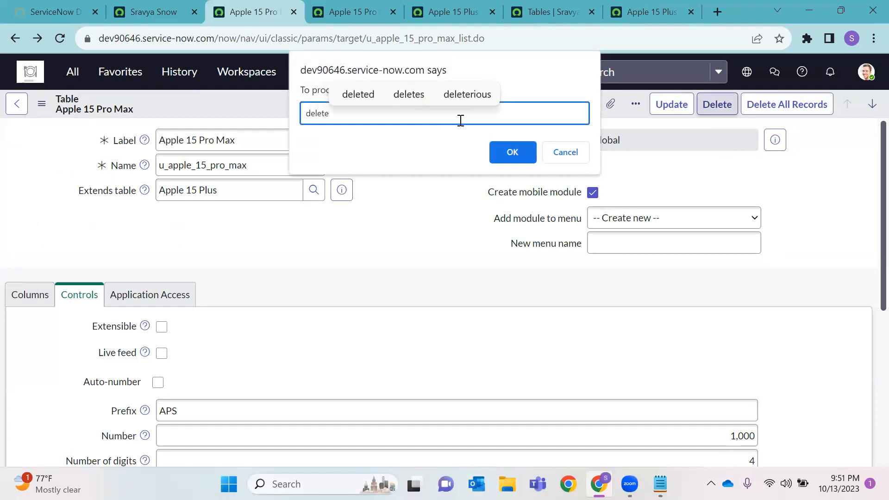
{"action": "left_click", "coordinate": [510, 151]}
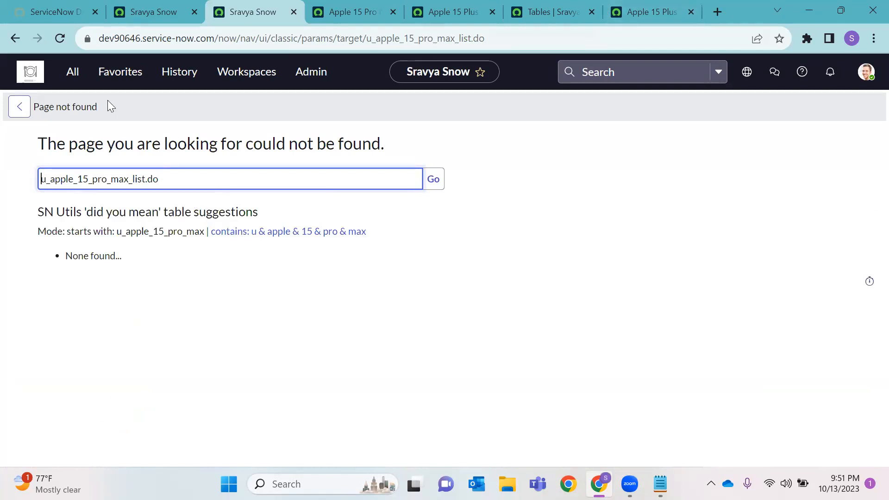
{"action": "left_click", "coordinate": [52, 38]}
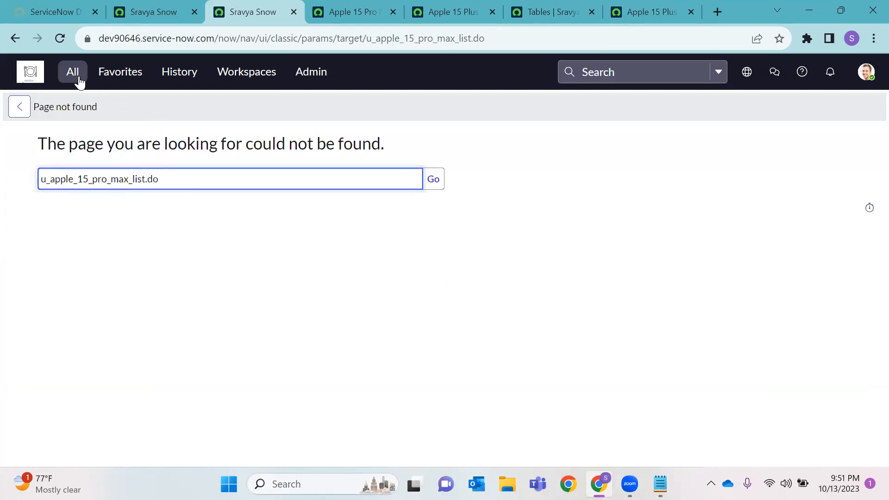
Reload the Apple 15 Plus list and close the extra browser tabs
{"action": "left_click", "coordinate": [472, 14]}
{"action": "left_click", "coordinate": [57, 39]}
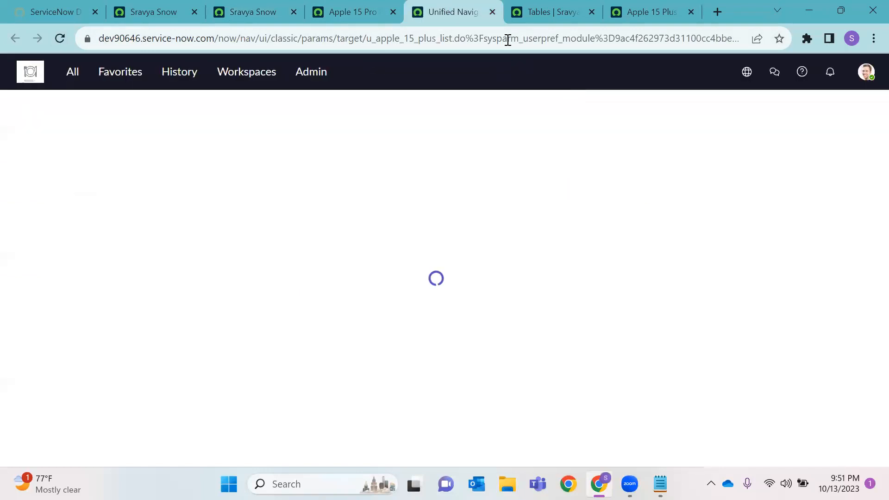
{"action": "key", "text": "ctrl+Tab"}
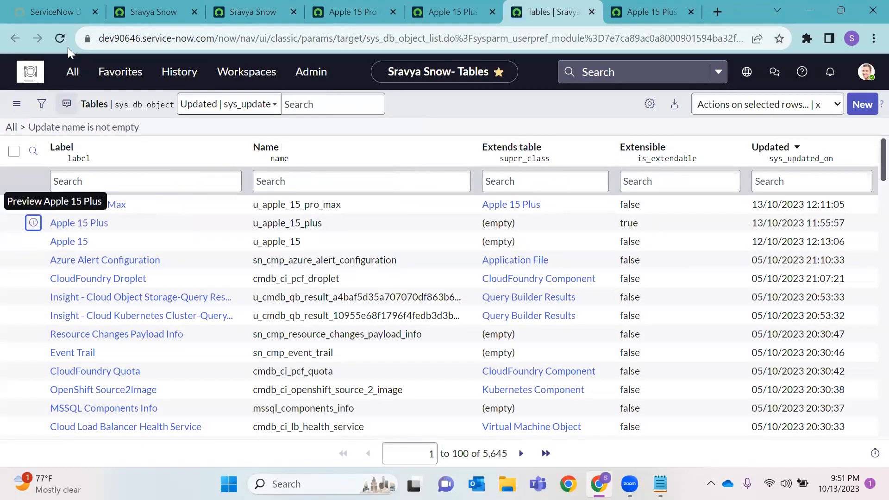
{"action": "left_click", "coordinate": [493, 12]}
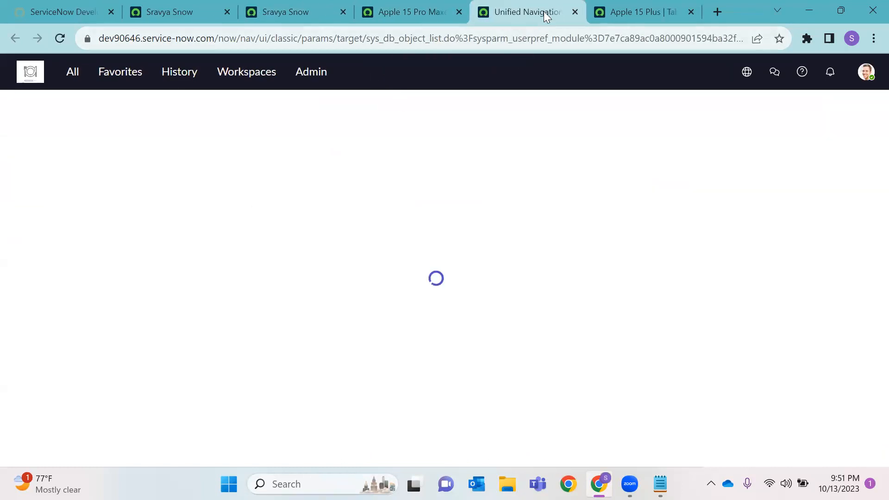
{"action": "right_click", "coordinate": [274, 12]}
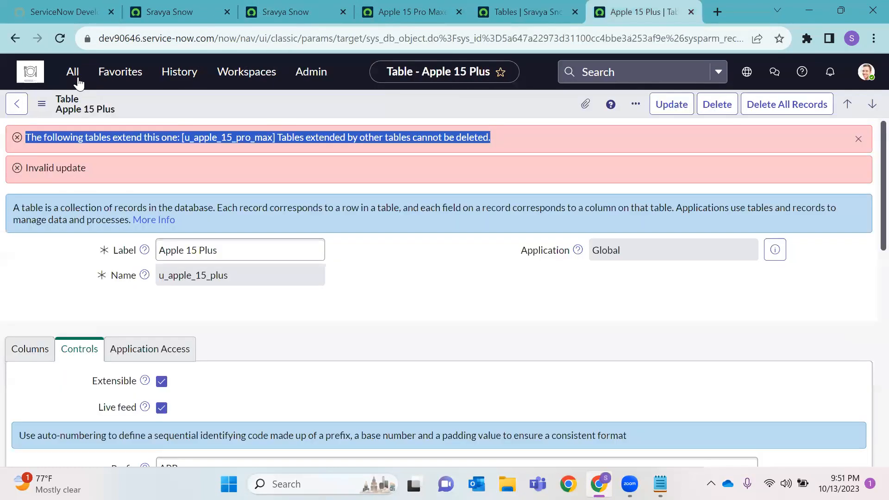
{"action": "left_click", "coordinate": [77, 77]}
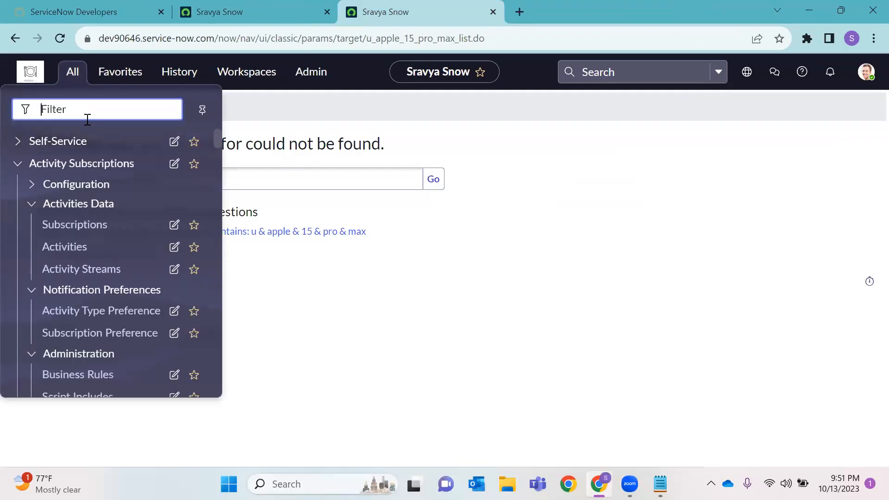
Open System Definition > Tables from the 'Tables' navigator filter and close the page-not-found tab
{"action": "type", "text": "Tables"}
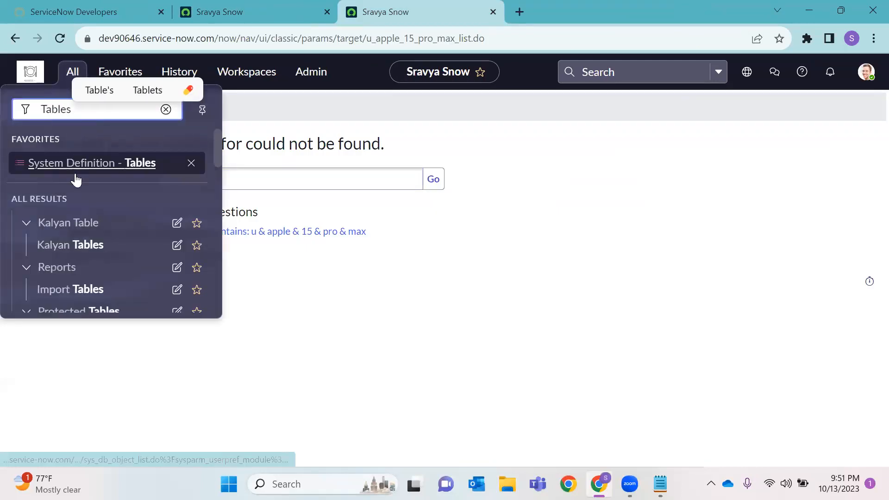
{"action": "scroll", "coordinate": [99, 240], "scroll_direction": "down", "scroll_amount": 2}
{"action": "scroll", "coordinate": [82, 270], "scroll_direction": "down", "scroll_amount": 2}
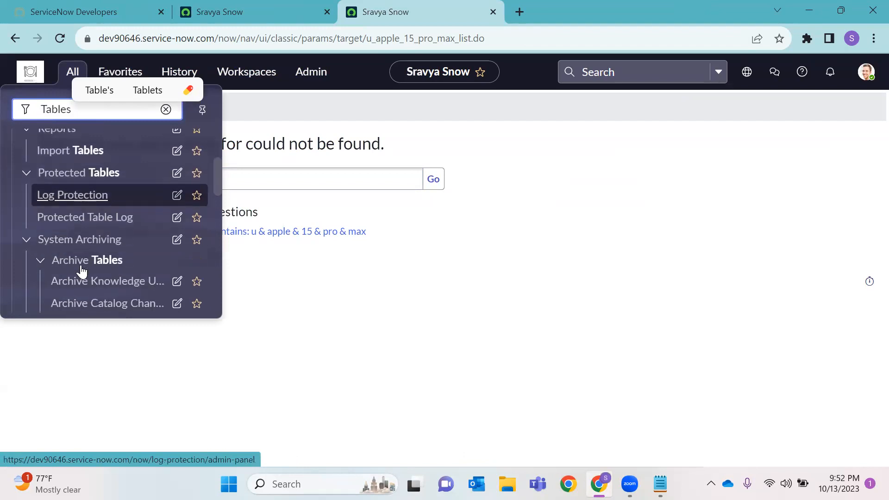
{"action": "scroll", "coordinate": [79, 264], "scroll_direction": "up", "scroll_amount": 4}
{"action": "scroll", "coordinate": [81, 268], "scroll_direction": "down", "scroll_amount": 6}
{"action": "scroll", "coordinate": [81, 265], "scroll_direction": "up", "scroll_amount": 4}
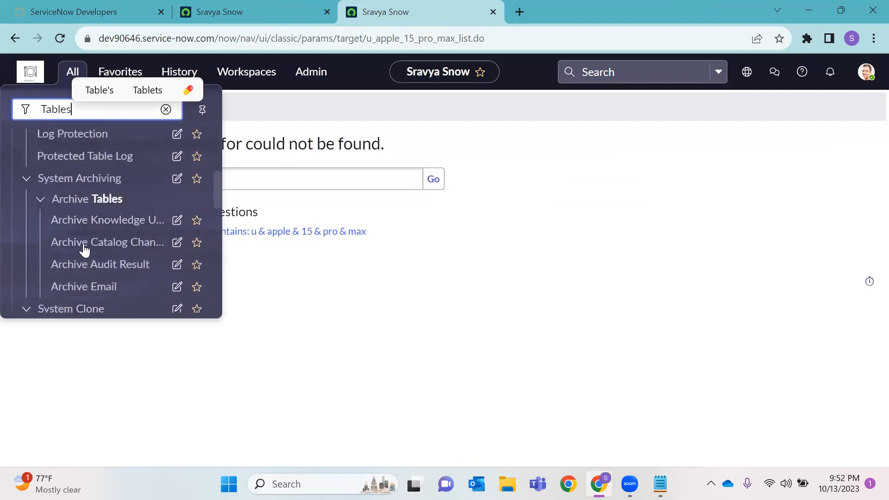
{"action": "left_click", "coordinate": [89, 163]}
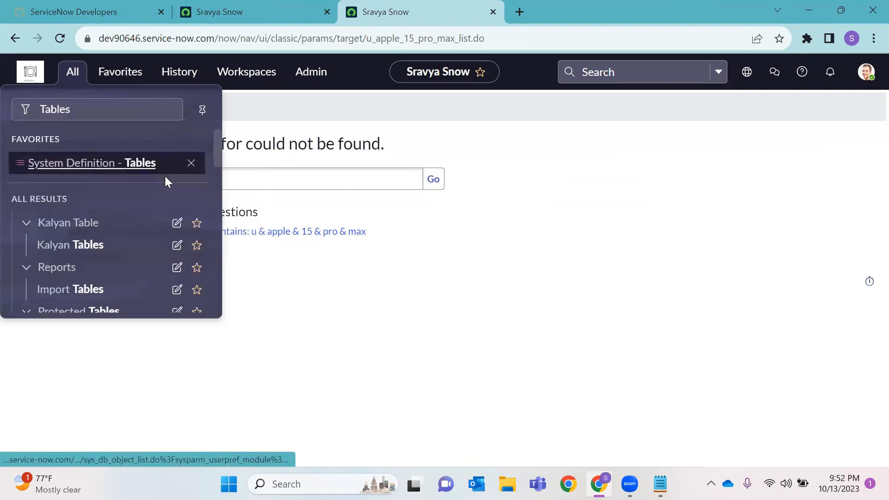
{"action": "left_click", "coordinate": [526, 17]}
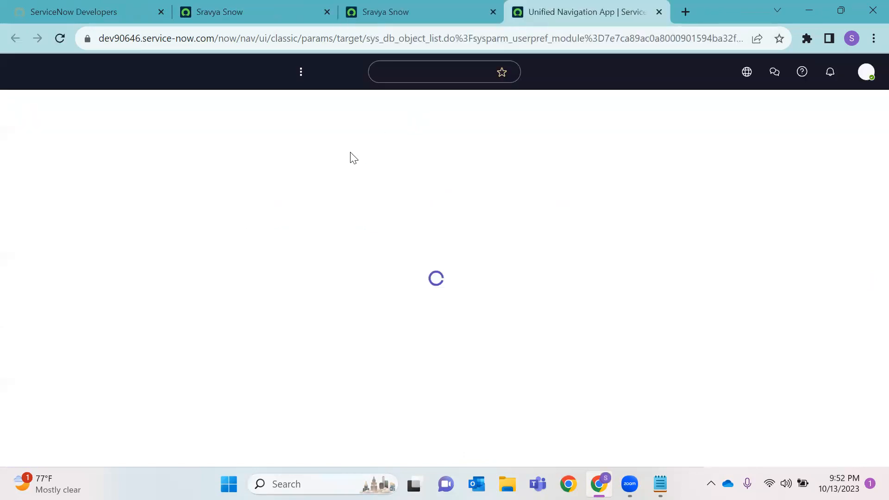
{"action": "left_click", "coordinate": [327, 12]}
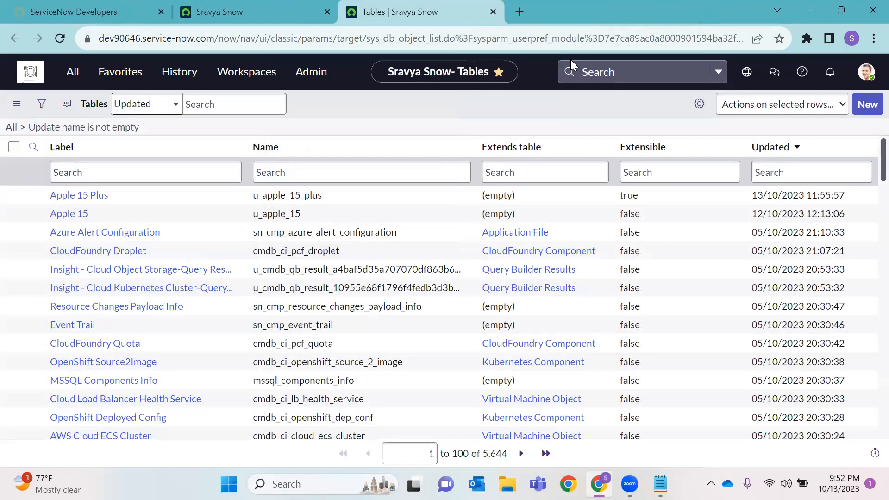
Filter table labels by *apple after trying *pro, then open Apple 15 Plus
{"action": "left_click", "coordinate": [68, 181]}
{"action": "type", "text": "*pro"}
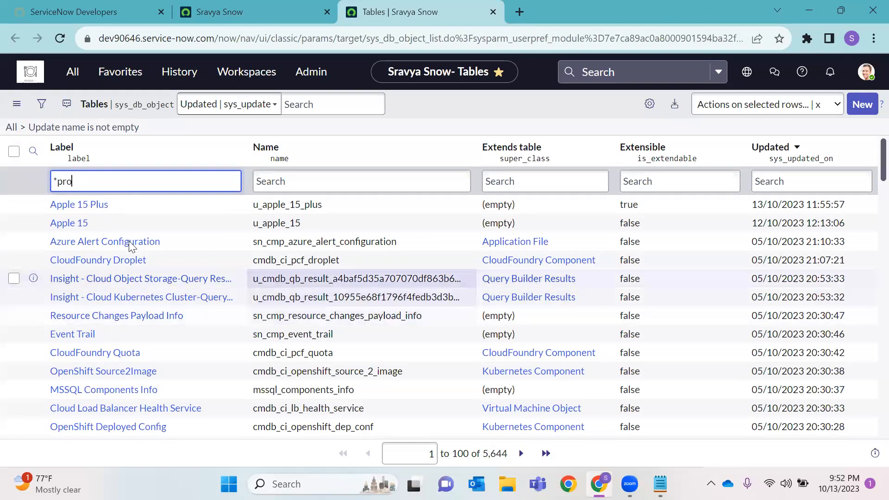
{"action": "key", "text": "Return"}
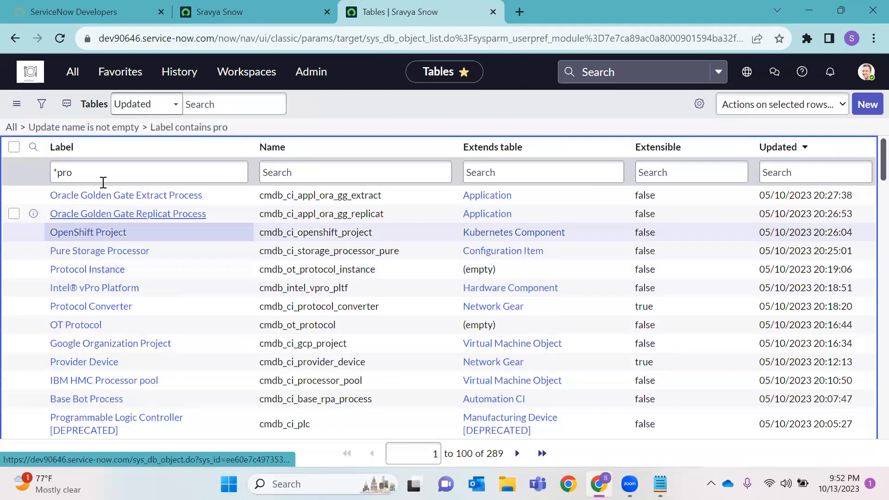
{"action": "left_click", "coordinate": [105, 181]}
{"action": "key", "text": "BackSpace"}
{"action": "key", "text": "BackSpace"}
{"action": "key", "text": "BackSpace"}
{"action": "key", "text": "BackSpace"}
{"action": "type", "text": "*apple"}
{"action": "key", "text": "Return"}
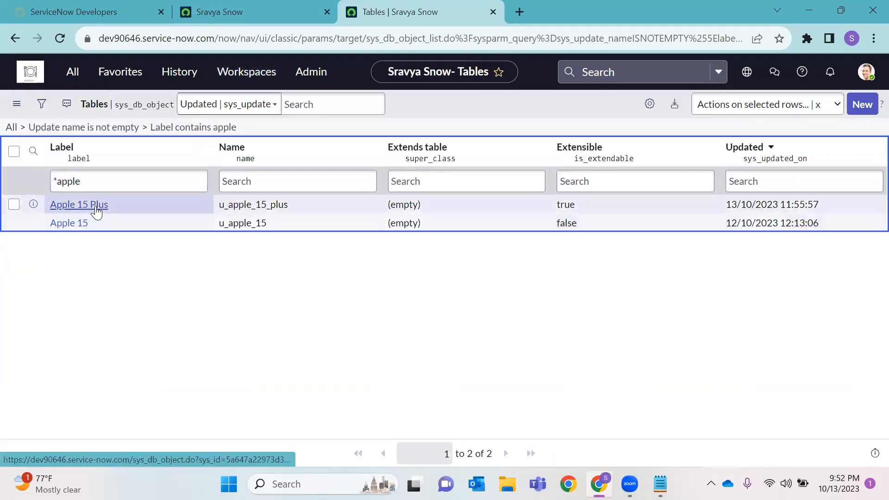
{"action": "left_click", "coordinate": [167, 262]}
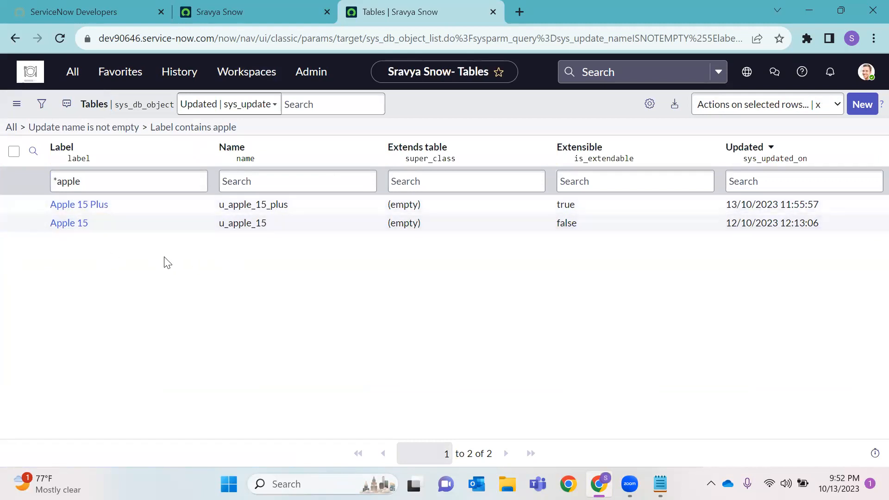
{"action": "left_click", "coordinate": [68, 210]}
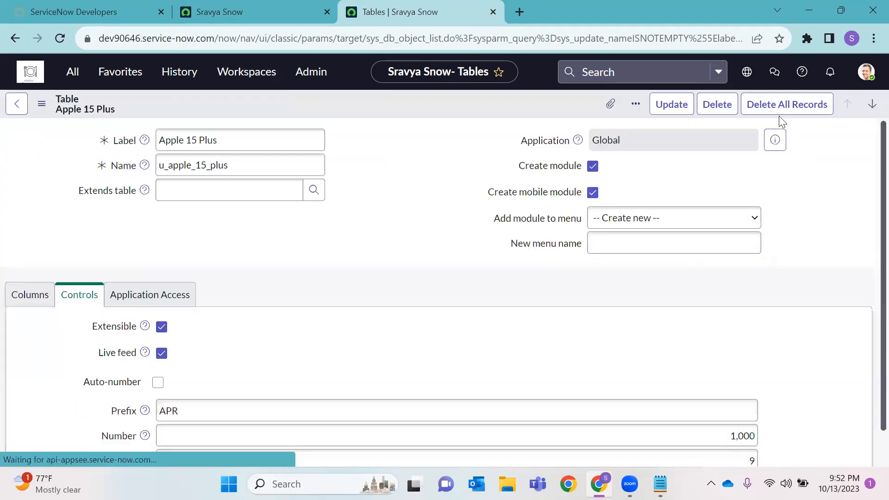
Delete all Apple 15 Plus records by confirming with 'delete', then dismiss the 2-records-deleted notice
{"action": "left_click", "coordinate": [776, 112]}
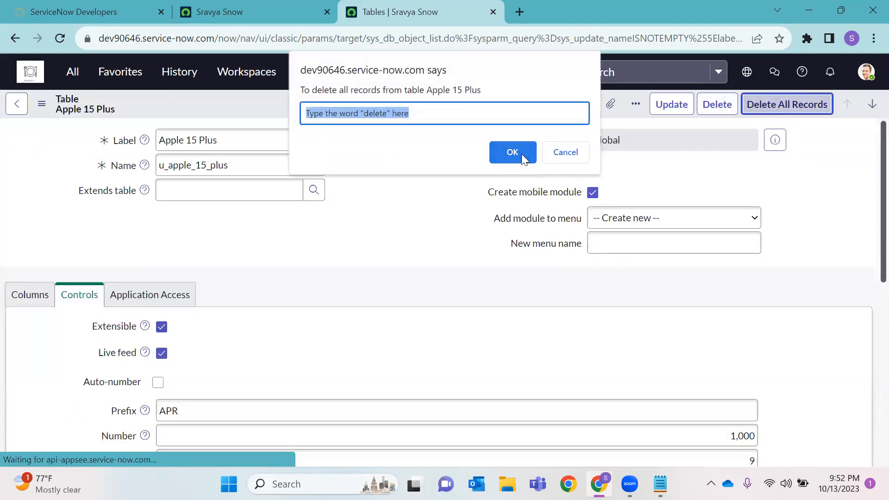
{"action": "key", "text": "BackSpace"}
{"action": "type", "text": "delete"}
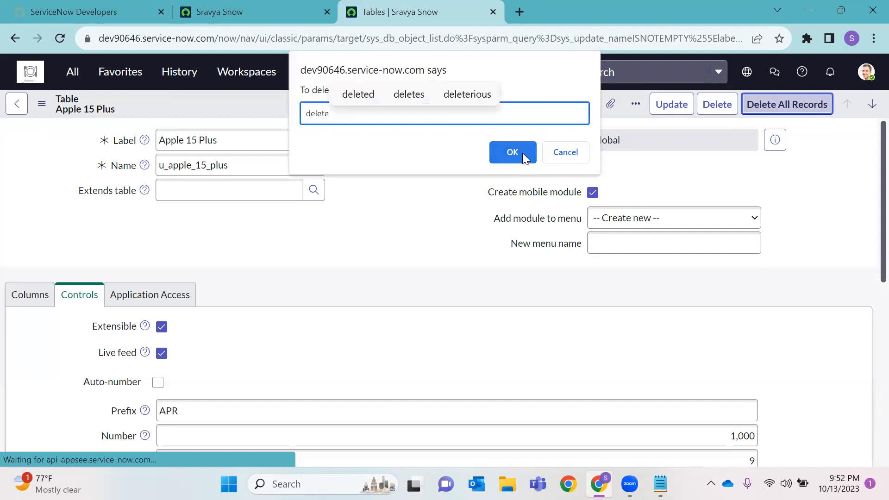
{"action": "left_click", "coordinate": [511, 153]}
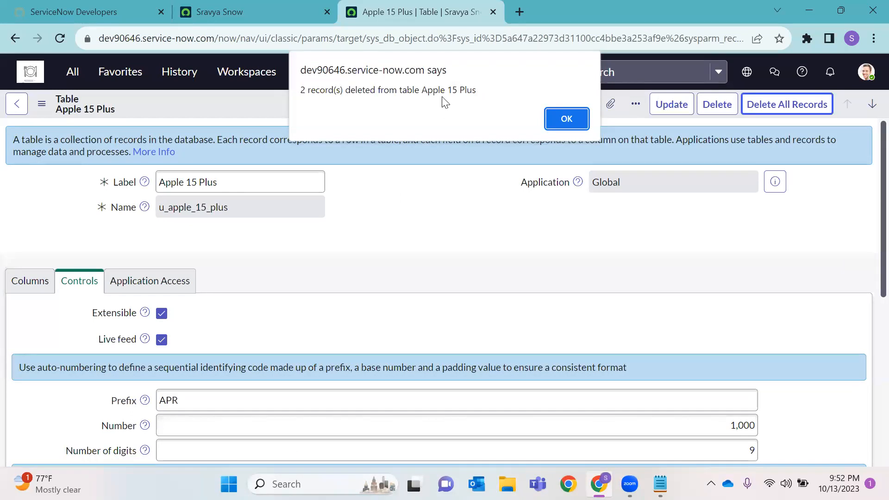
{"action": "left_click", "coordinate": [563, 119]}
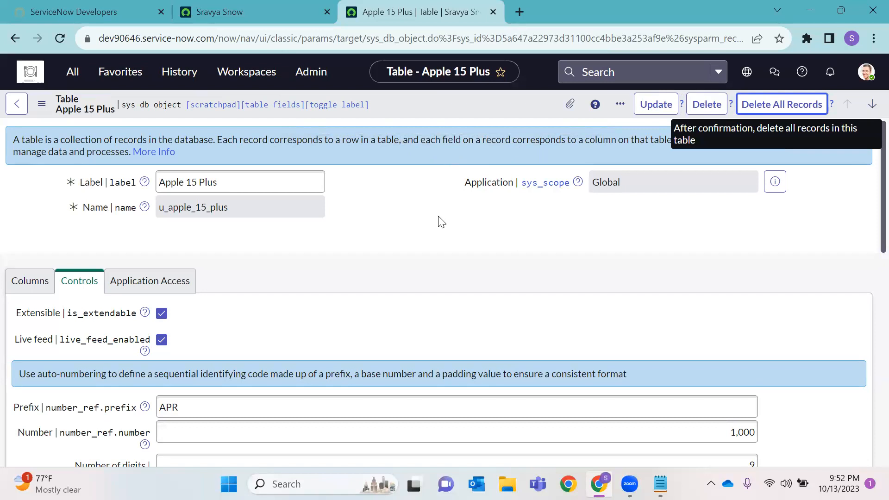
Delete the Apple 15 Plus table, confirming with 'delete', and dismiss the 'Table deleted' notice
{"action": "left_click", "coordinate": [708, 110]}
{"action": "type", "text": "delete"}
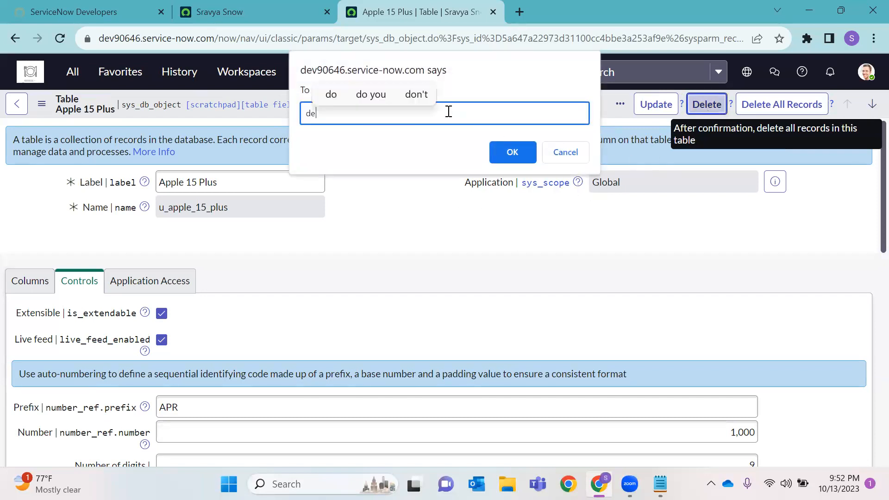
{"action": "left_click", "coordinate": [505, 153]}
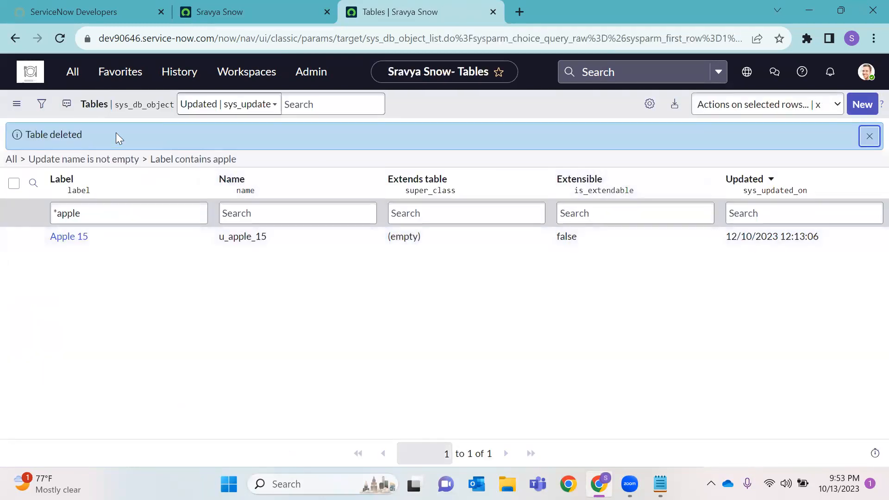
{"action": "left_click_drag", "start_coordinate": [66, 133], "coordinate": [25, 133]}
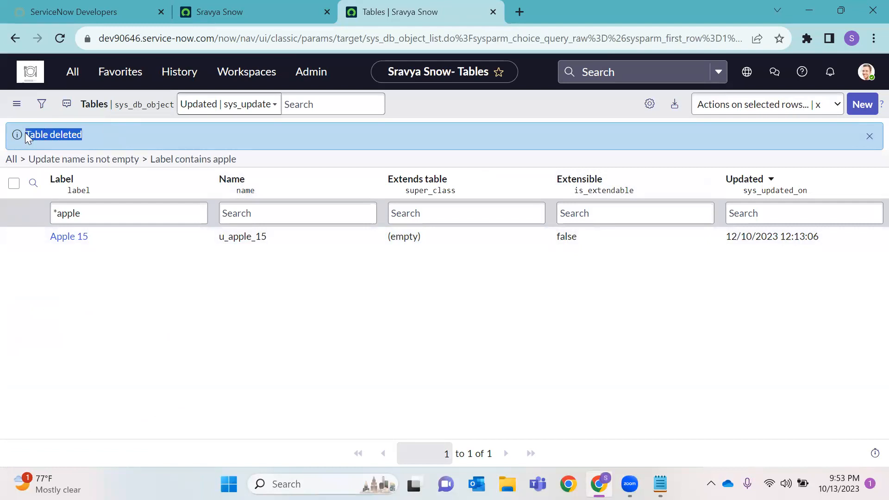
{"action": "left_click", "coordinate": [235, 304]}
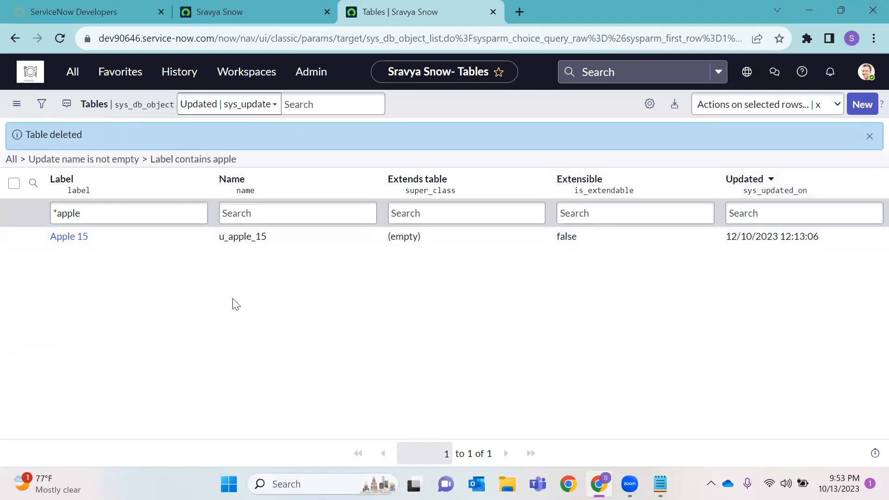
{"action": "left_click", "coordinate": [869, 136]}
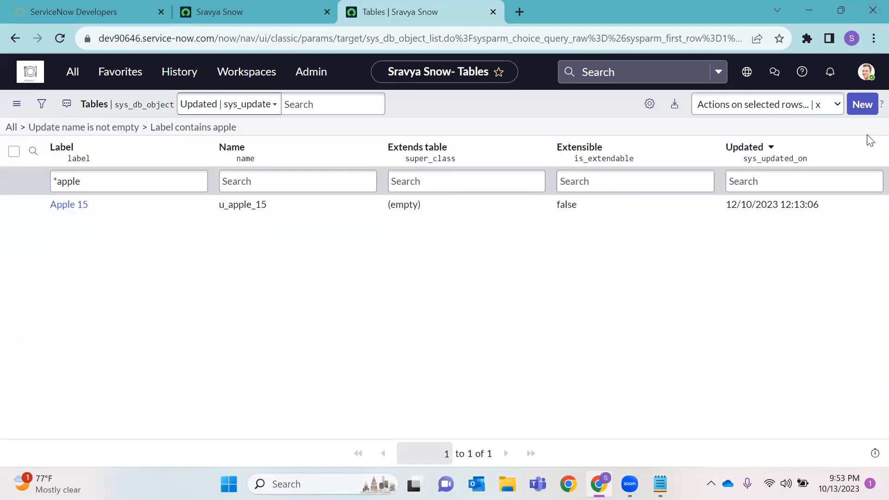
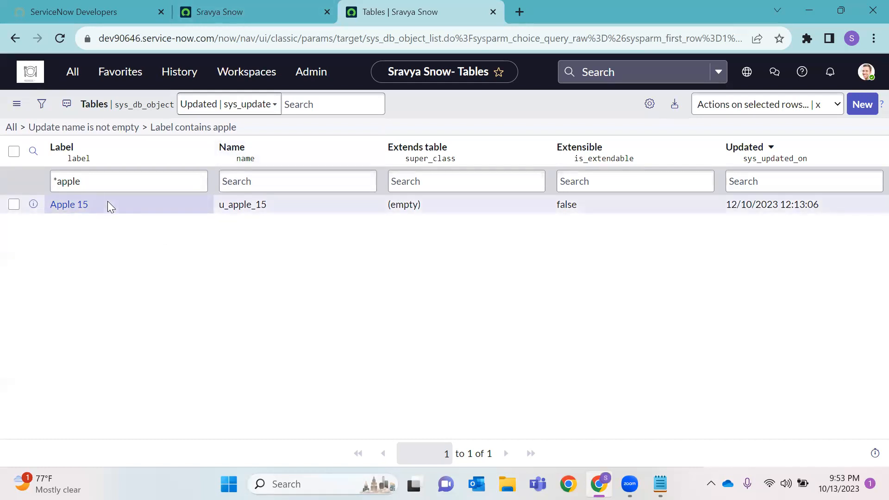
Open the Apple 15 table definition in a new tab and tick Extensible
{"action": "right_click", "coordinate": [32, 208]}
{"action": "left_click", "coordinate": [81, 213]}
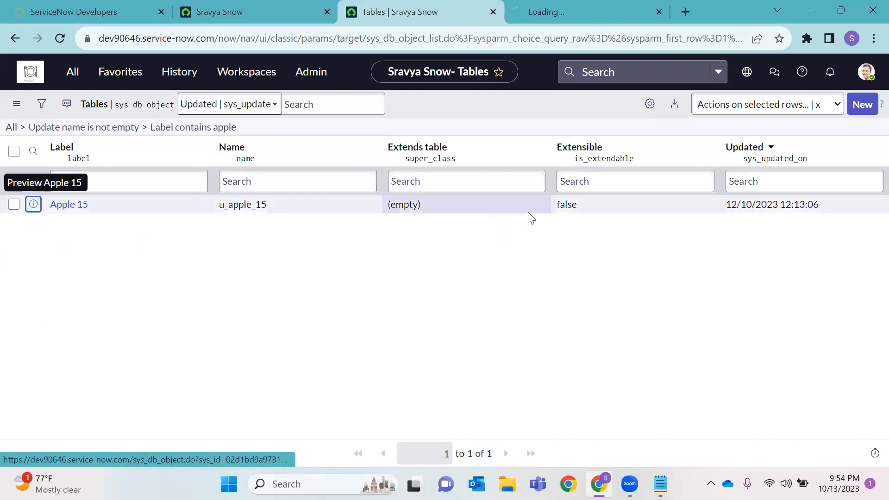
{"action": "left_click", "coordinate": [621, 10]}
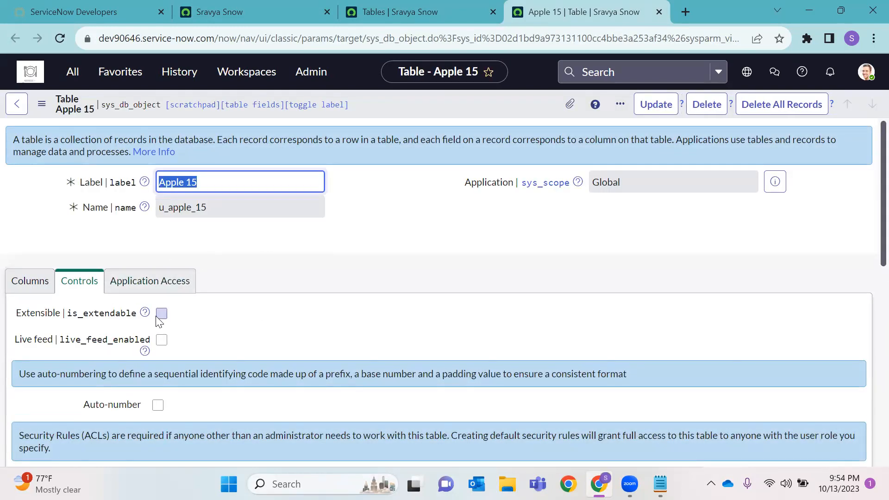
{"action": "left_click", "coordinate": [161, 314]}
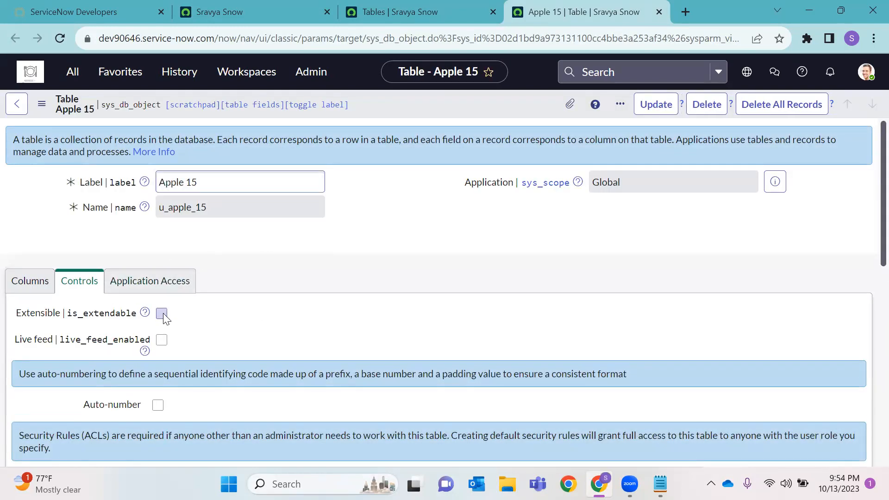
Review the Apple 15 column list, starting and then cancelling a new column row
{"action": "left_click", "coordinate": [44, 292]}
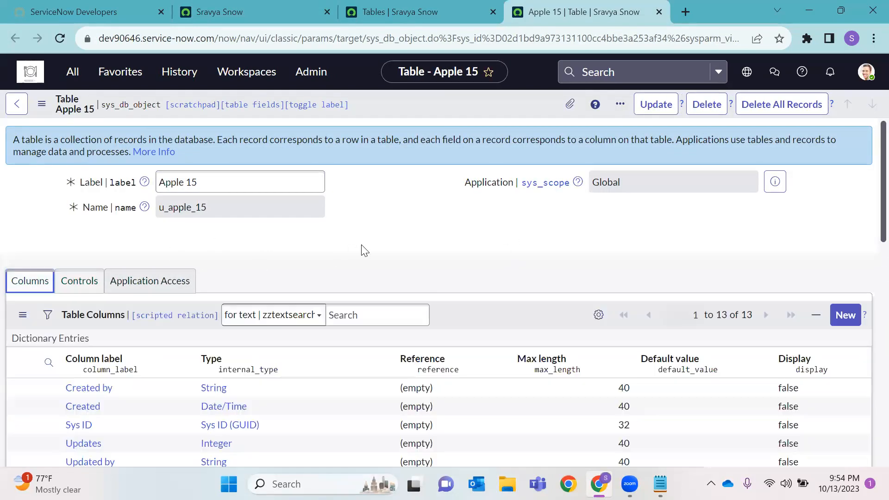
{"action": "scroll", "coordinate": [195, 318], "scroll_direction": "down", "scroll_amount": 8}
{"action": "left_click", "coordinate": [124, 310]}
{"action": "left_click", "coordinate": [124, 309]}
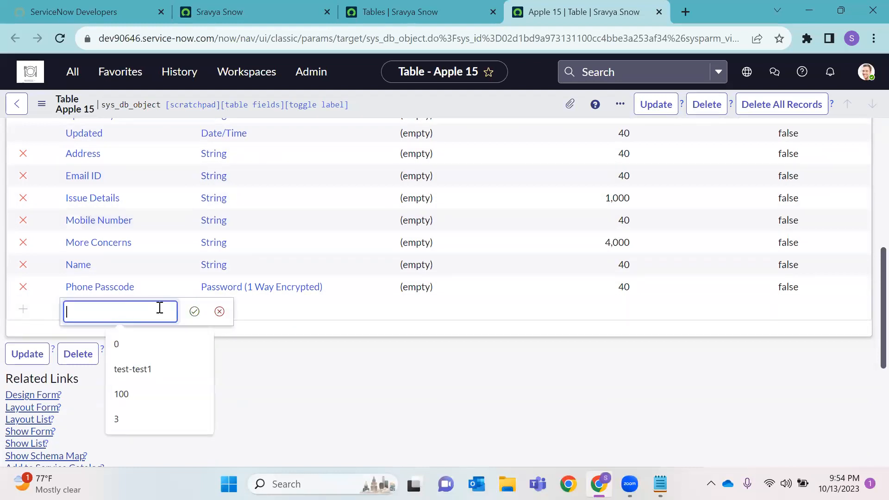
{"action": "left_click", "coordinate": [219, 311]}
{"action": "scroll", "coordinate": [441, 192], "scroll_direction": "up", "scroll_amount": 5}
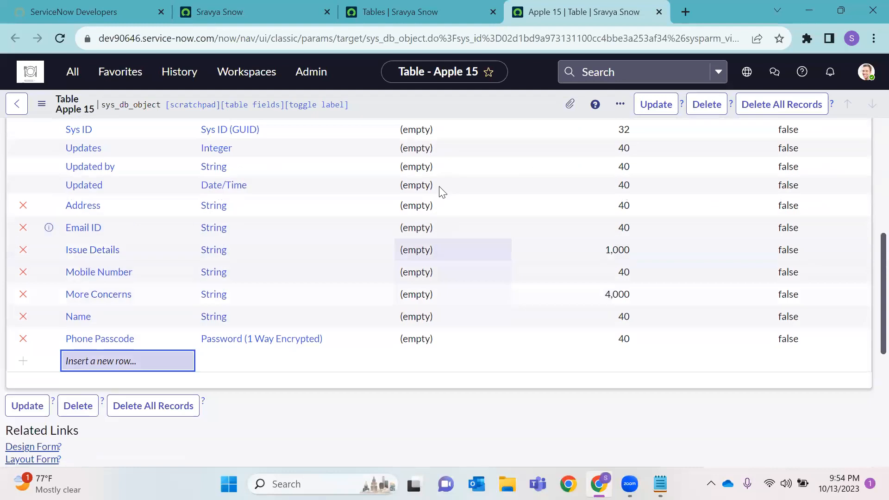
Save the Apple 15 table and return to the filtered Tables list
{"action": "right_click", "coordinate": [466, 106]}
{"action": "left_click", "coordinate": [487, 117]}
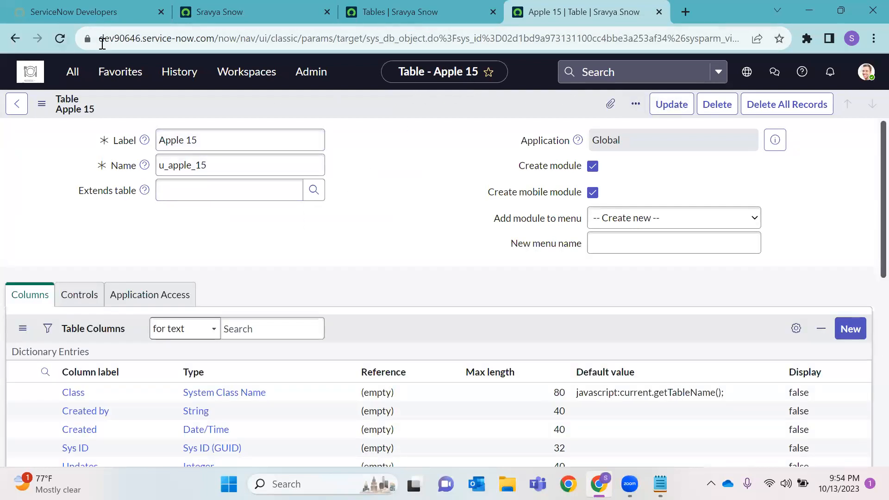
{"action": "left_click", "coordinate": [319, 13]}
Open System Definition > Tables from the navigator in a new tab
{"action": "left_click", "coordinate": [327, 12]}
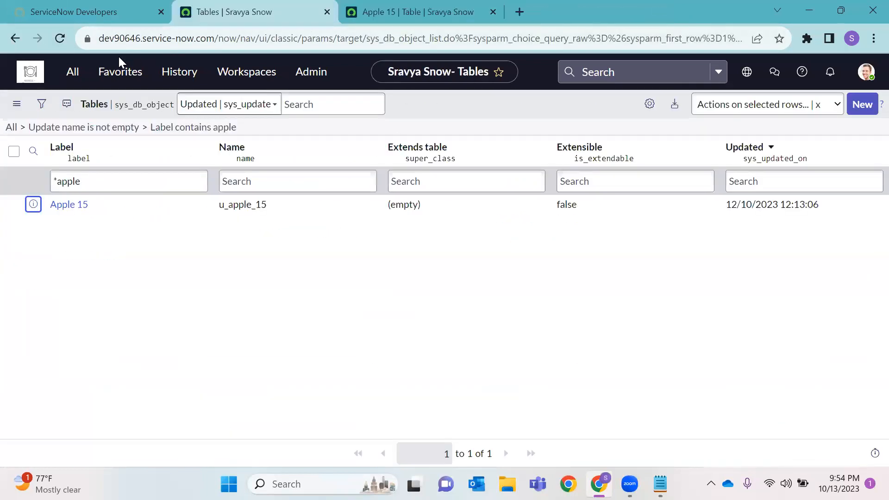
{"action": "left_click", "coordinate": [74, 73]}
{"action": "type", "text": "Tables"}
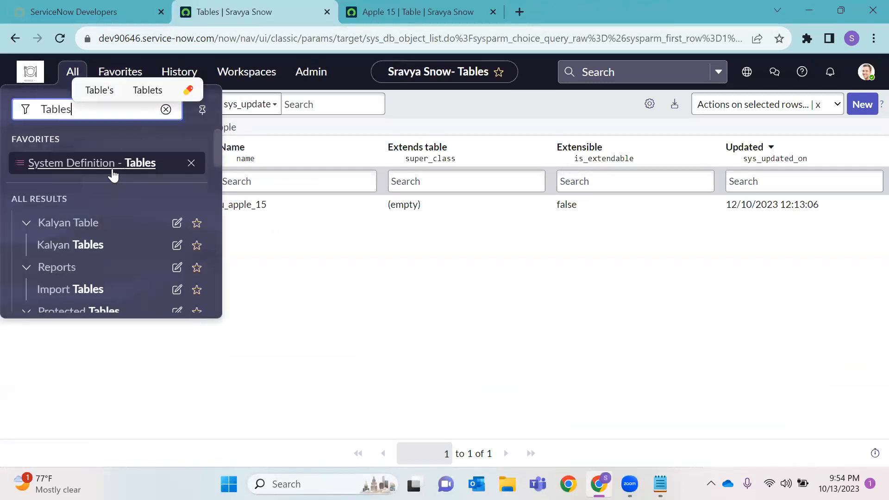
{"action": "right_click", "coordinate": [115, 170]}
{"action": "left_click", "coordinate": [155, 176]}
{"action": "left_click", "coordinate": [444, 19]}
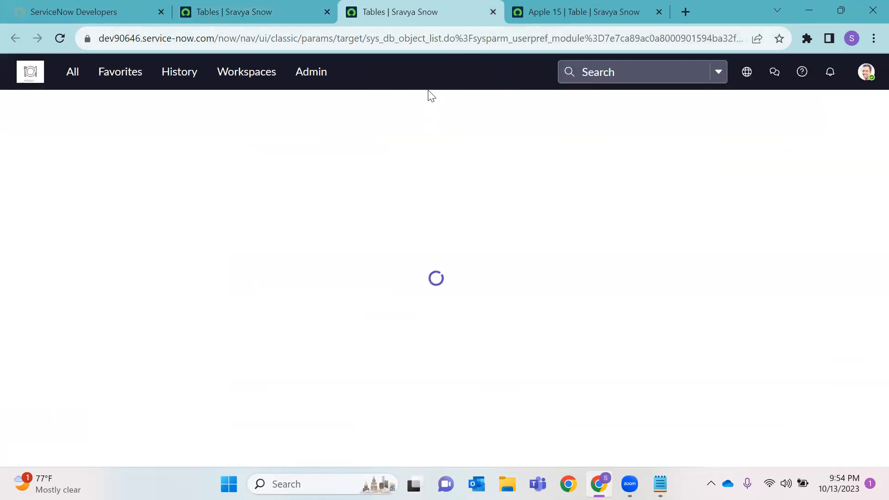
Start a New table record and place the caret in its Label field
{"action": "left_click", "coordinate": [863, 105]}
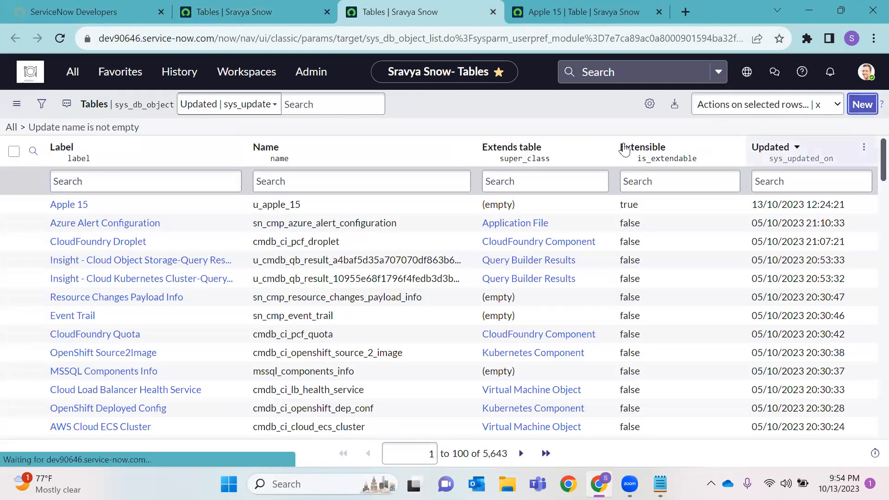
{"action": "left_click_drag", "start_coordinate": [352, 13], "coordinate": [547, 1]}
{"action": "left_click", "coordinate": [248, 134]}
Label the new table 'Apple 14 Child' and make it extend Apple 15
{"action": "type", "text": "Apple"}
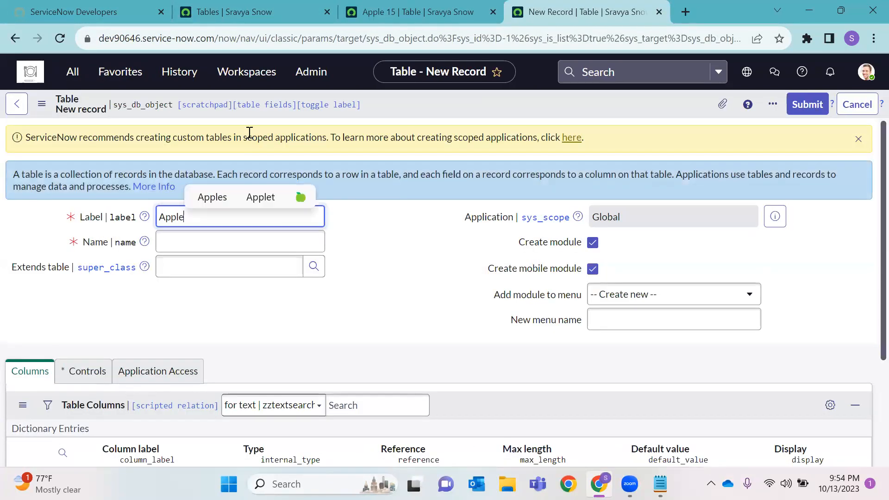
{"action": "type", "text": " 14 Child"}
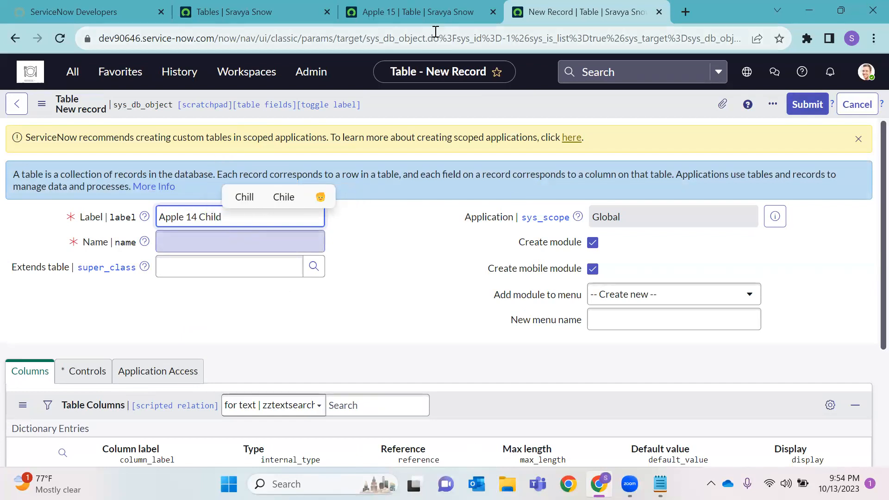
{"action": "key", "text": "Tab"}
{"action": "left_click", "coordinate": [320, 275]}
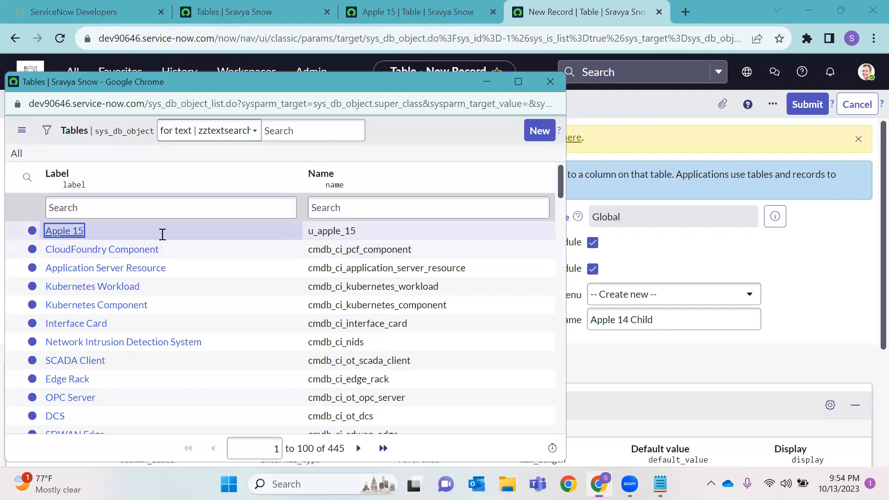
{"action": "left_click", "coordinate": [65, 231]}
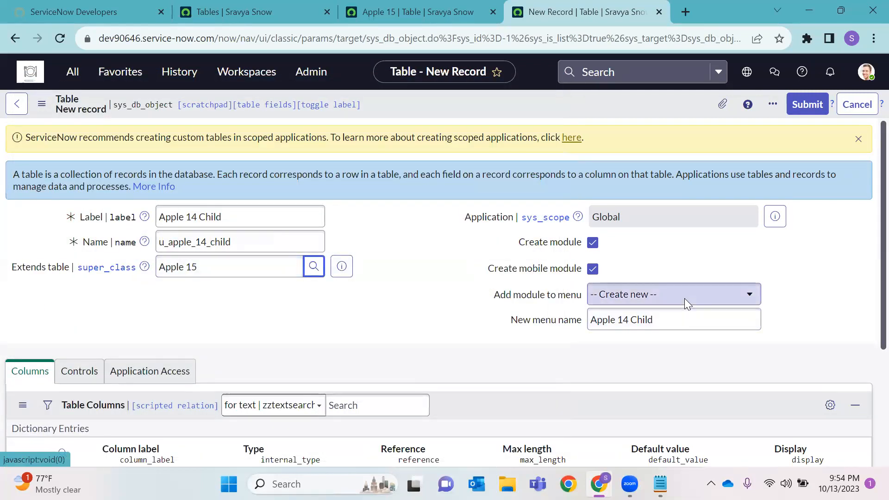
Place its module in the Apple 15 menu and save the Apple 14 Child table
{"action": "left_click", "coordinate": [685, 298]}
{"action": "type", "text": "app"}
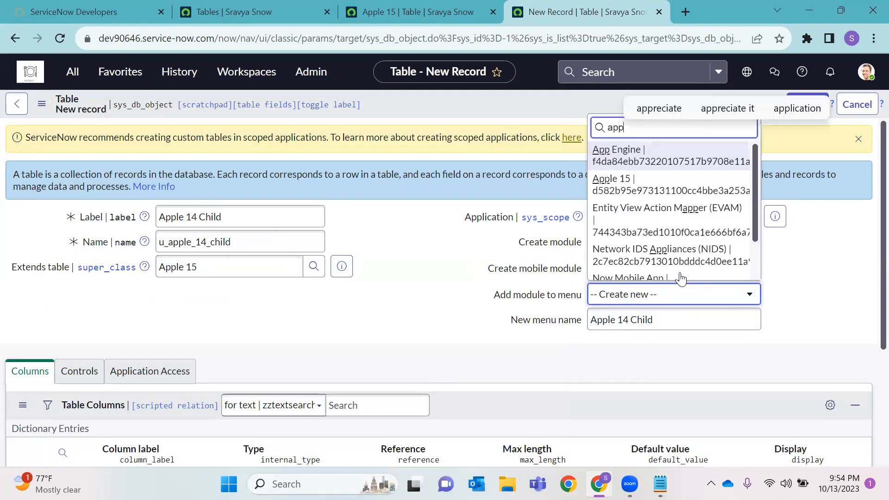
{"action": "type", "text": "le"}
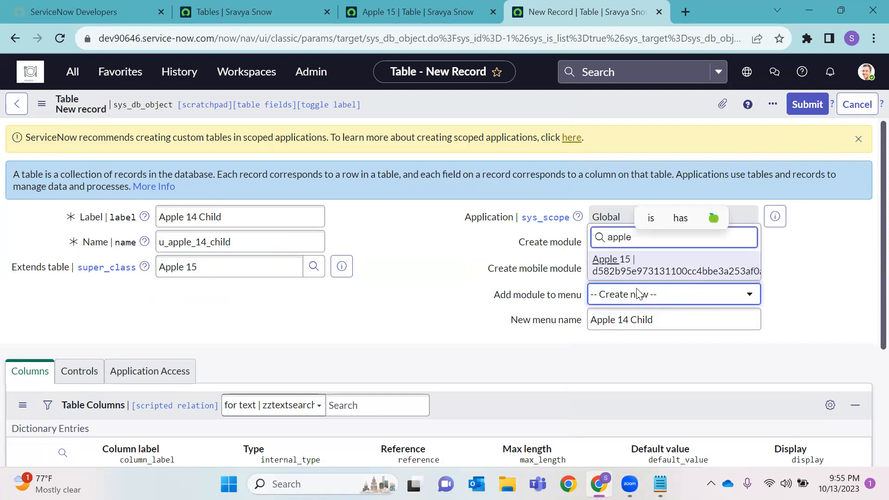
{"action": "left_click", "coordinate": [643, 271]}
{"action": "right_click", "coordinate": [413, 105]}
{"action": "left_click", "coordinate": [473, 295]}
{"action": "scroll", "coordinate": [441, 276], "scroll_direction": "down", "scroll_amount": 3}
{"action": "scroll", "coordinate": [350, 270], "scroll_direction": "up", "scroll_amount": 3}
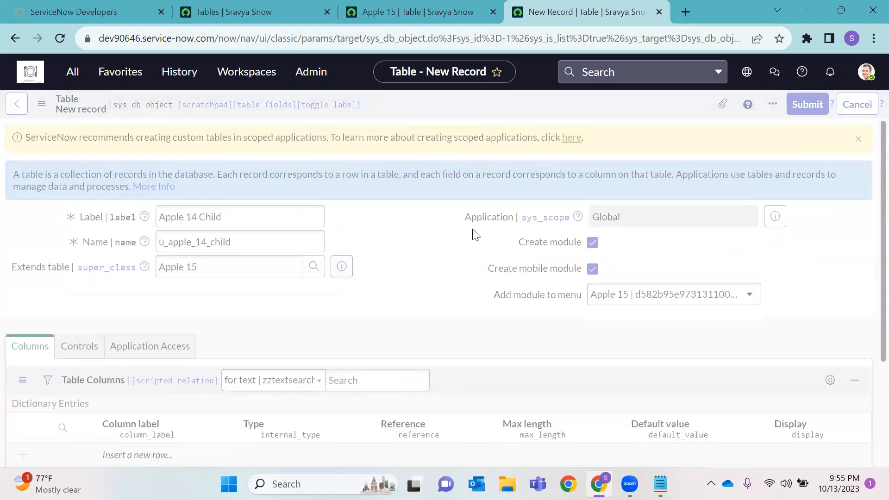
{"action": "left_click", "coordinate": [435, 7]}
Show the empty Apple 15 record list and start a new Apple 15 record
{"action": "scroll", "coordinate": [338, 250], "scroll_direction": "down", "scroll_amount": 10}
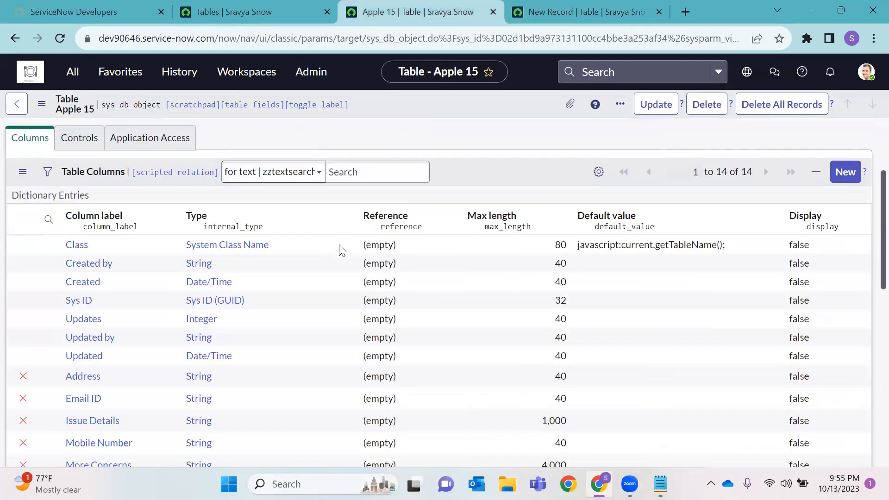
{"action": "left_click", "coordinate": [26, 323]}
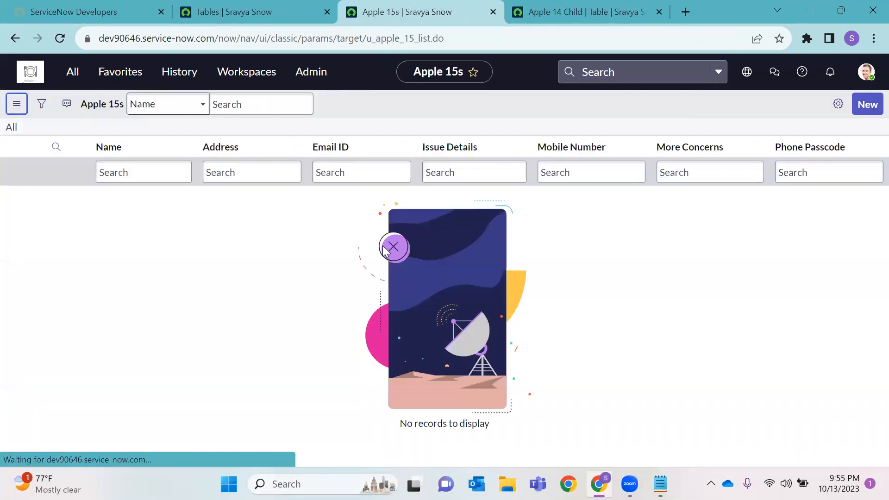
{"action": "left_click", "coordinate": [862, 104]}
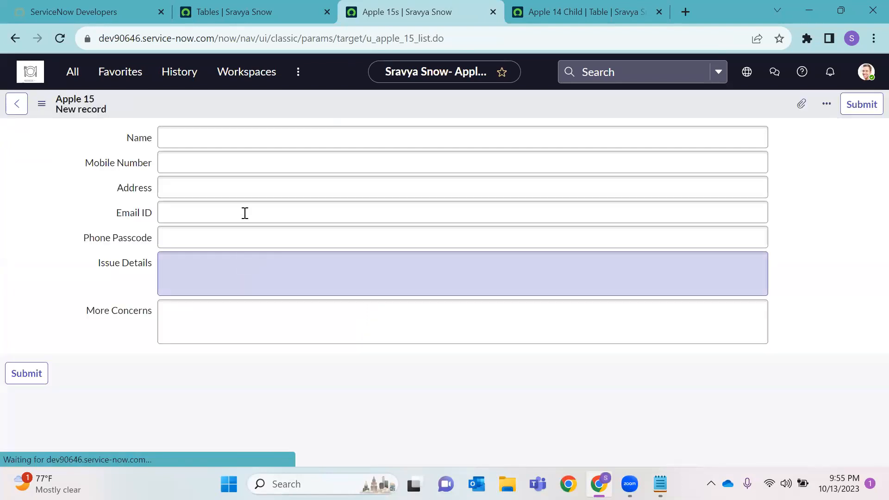
{"action": "left_click", "coordinate": [238, 152]}
Fill an Apple 15 record named 'test' with issue details 'test1' and 'test2', and save it
{"action": "left_click", "coordinate": [237, 136]}
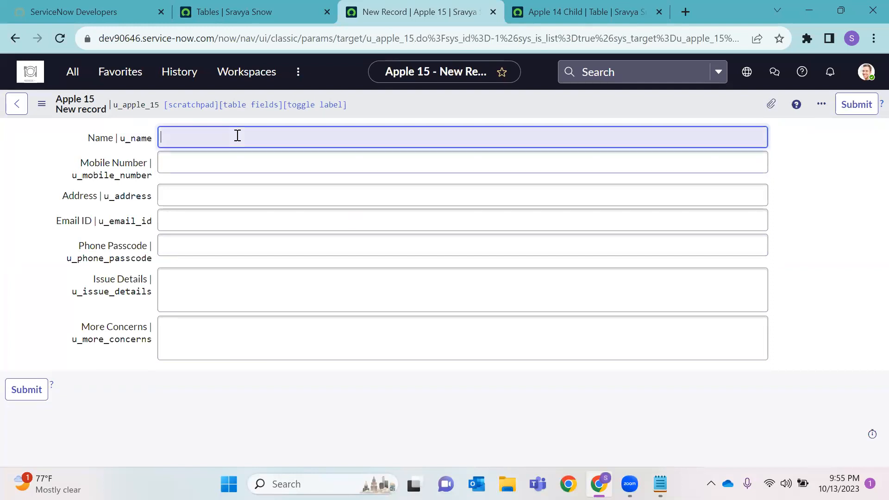
{"action": "type", "text": "test"}
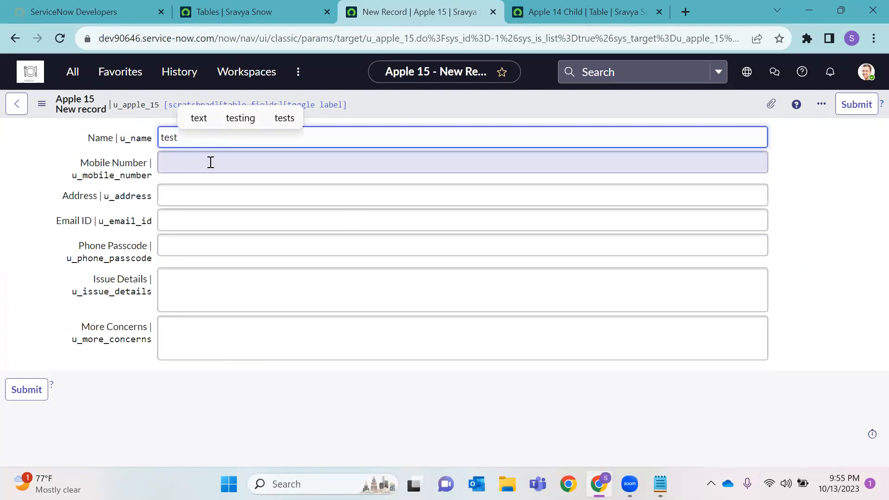
{"action": "left_click", "coordinate": [210, 162]}
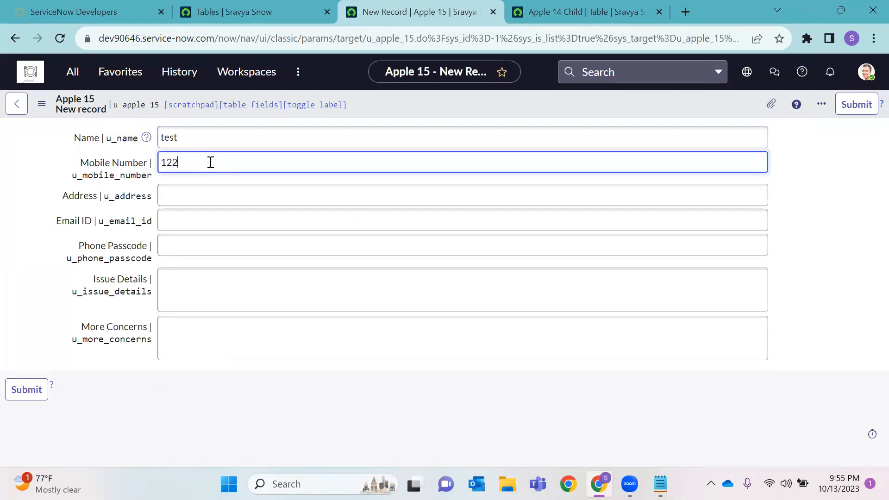
{"action": "type", "text": "1223"}
{"action": "left_click", "coordinate": [208, 189]}
{"action": "type", "text": "hyd"}
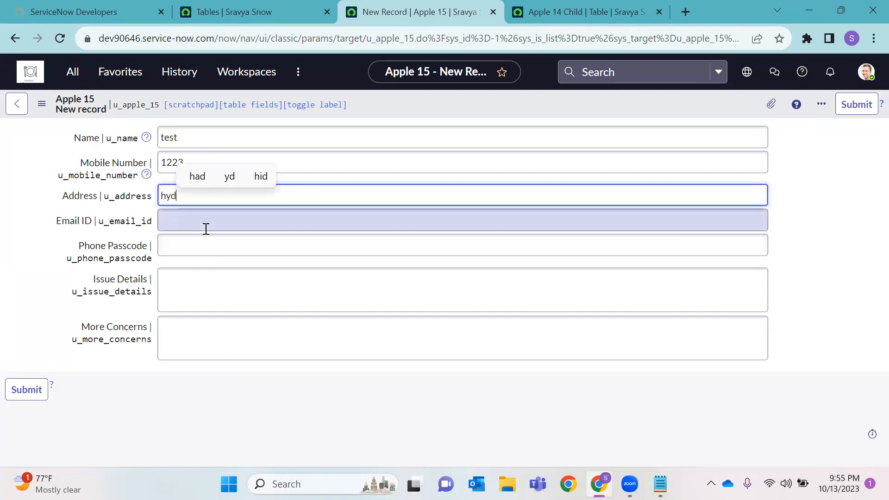
{"action": "left_click", "coordinate": [206, 229]}
{"action": "type", "text": "gm"}
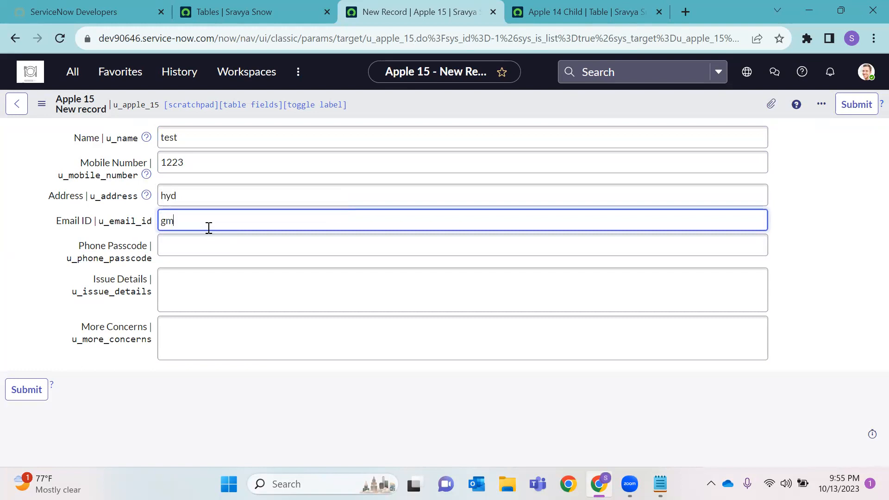
{"action": "type", "text": "ail"}
{"action": "left_click", "coordinate": [200, 245]}
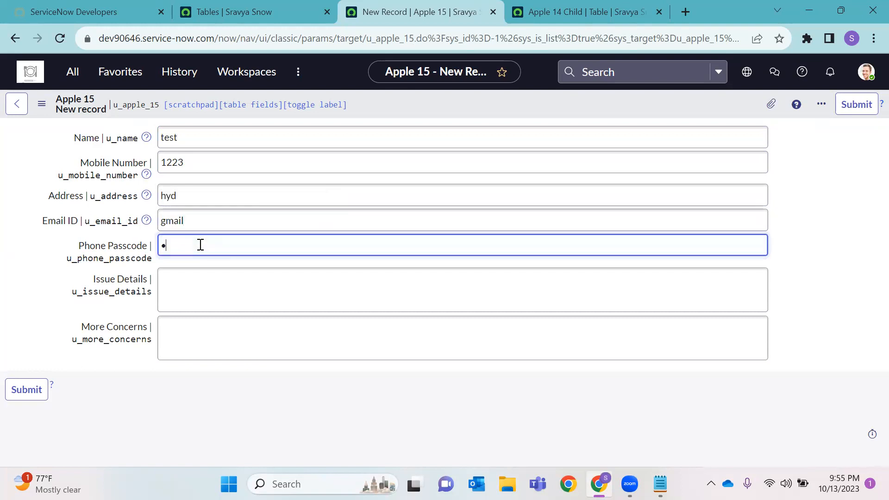
{"action": "left_click", "coordinate": [327, 298]}
{"action": "type", "text": "test1"}
{"action": "left_click", "coordinate": [323, 318]}
{"action": "type", "text": "test2"}
{"action": "right_click", "coordinate": [616, 96]}
{"action": "left_click", "coordinate": [664, 110]}
Reload to a blank form and submit a second Apple 15 record named 'uuii'
{"action": "key", "text": "F5"}
{"action": "left_click", "coordinate": [512, 119]}
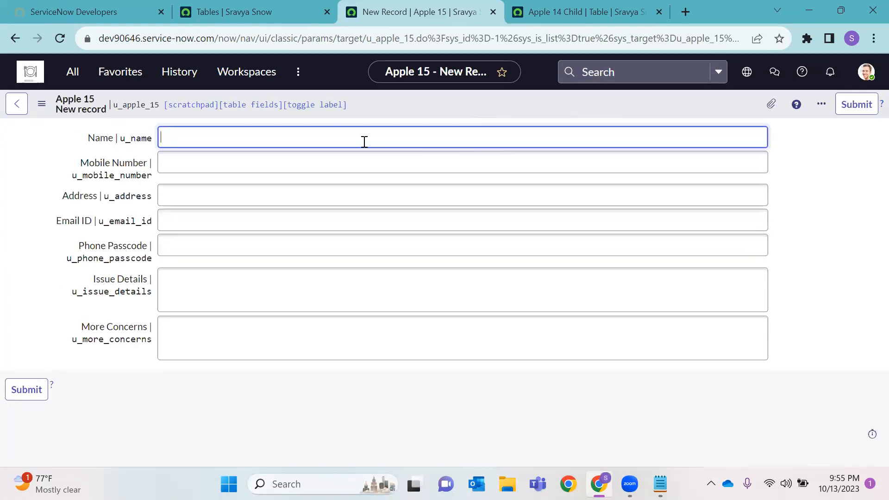
{"action": "type", "text": "uuii"}
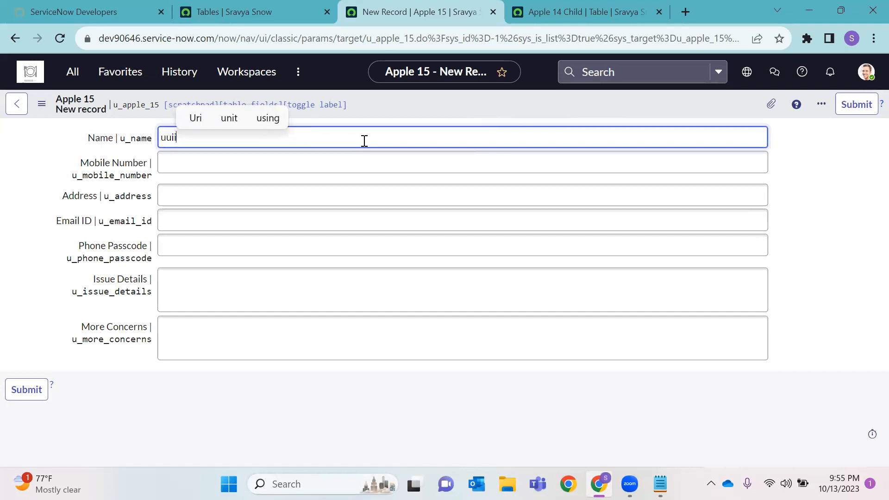
{"action": "left_click", "coordinate": [356, 158]}
{"action": "type", "text": "cjsjcs"}
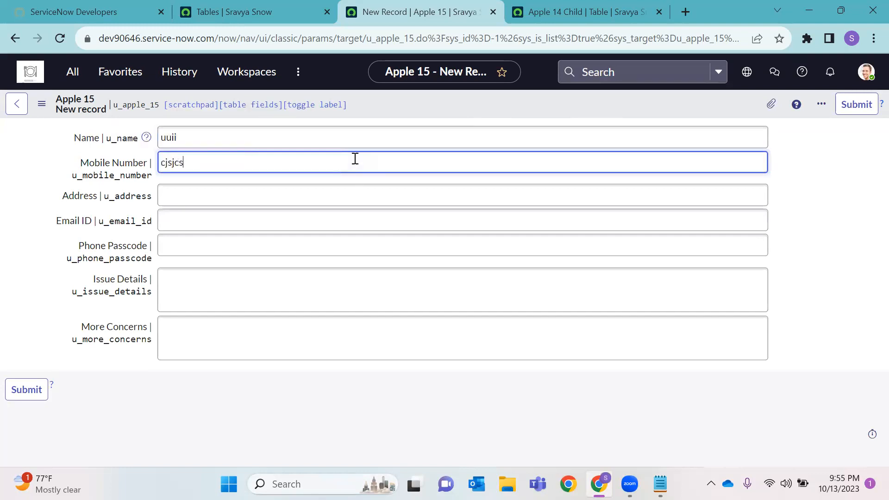
{"action": "left_click", "coordinate": [322, 187]}
{"action": "type", "text": "67788"}
{"action": "left_click", "coordinate": [320, 226]}
{"action": "type", "text": "ghgddad"}
{"action": "left_click", "coordinate": [262, 251]}
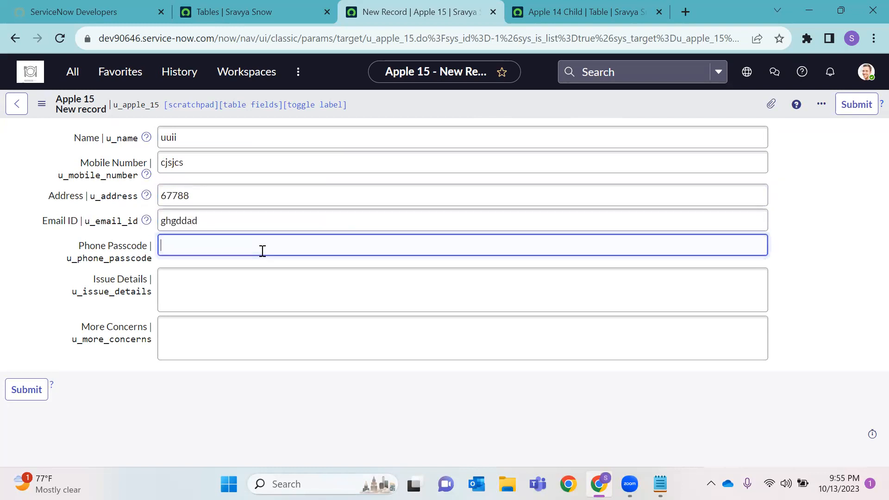
{"action": "left_click", "coordinate": [242, 300]}
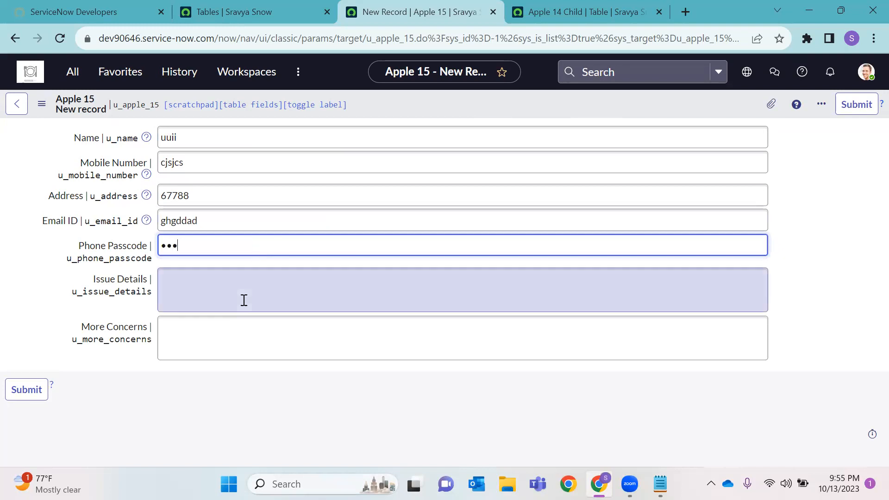
{"action": "type", "text": "3QQ22QW"}
{"action": "left_click", "coordinate": [244, 317]}
{"action": "type", "text": "CZGDH"}
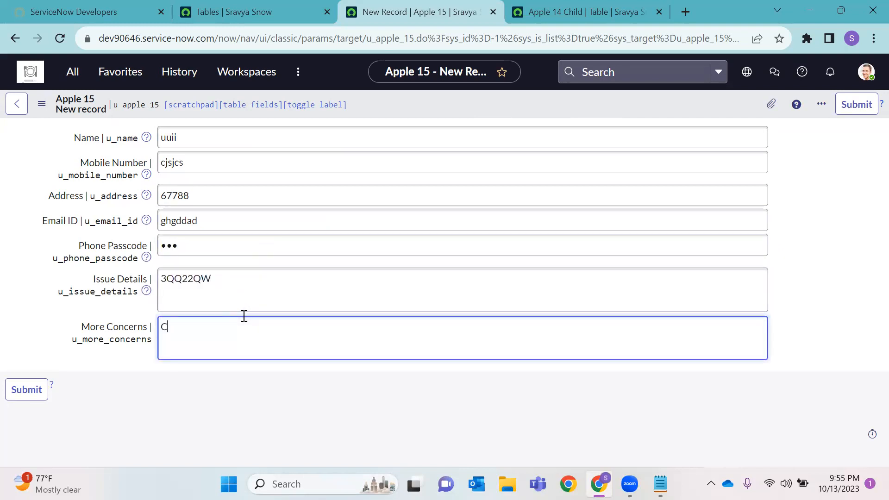
{"action": "left_click", "coordinate": [40, 396]}
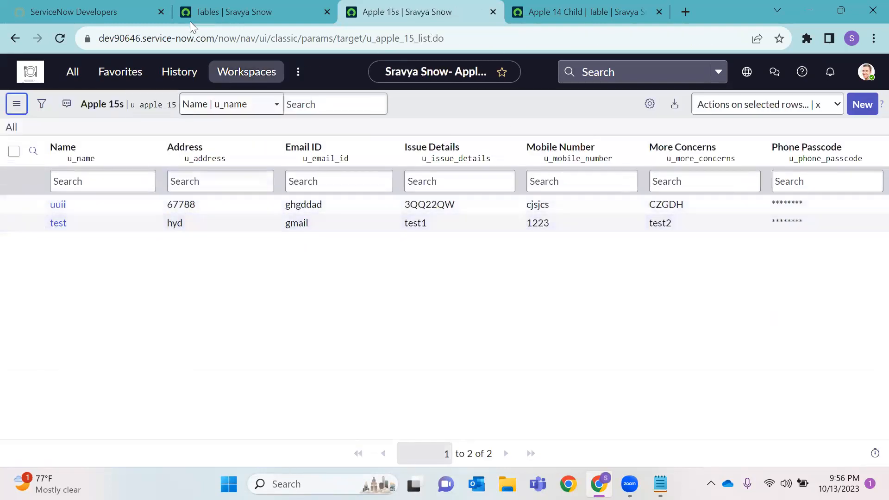
Enter 'Apple 13 Child' as the new table's label, correcting a mistyped start
{"action": "left_click", "coordinate": [73, 72]}
{"action": "left_click", "coordinate": [206, 7]}
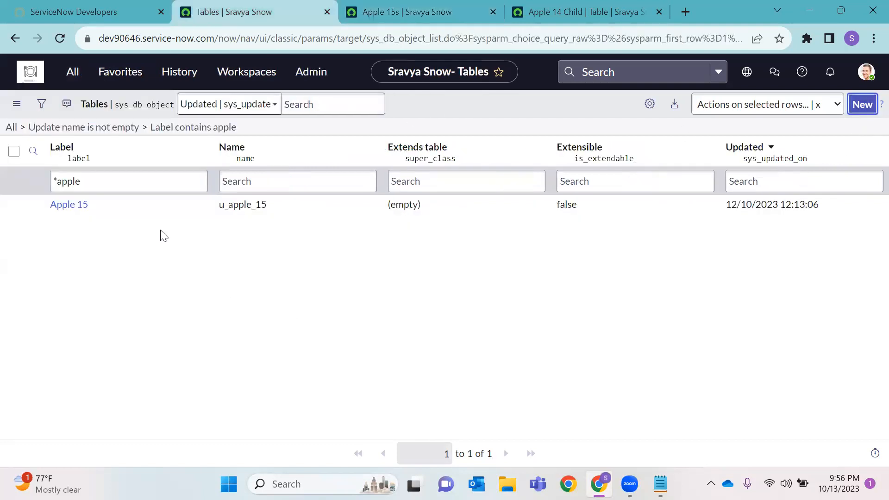
{"action": "left_click", "coordinate": [215, 145]}
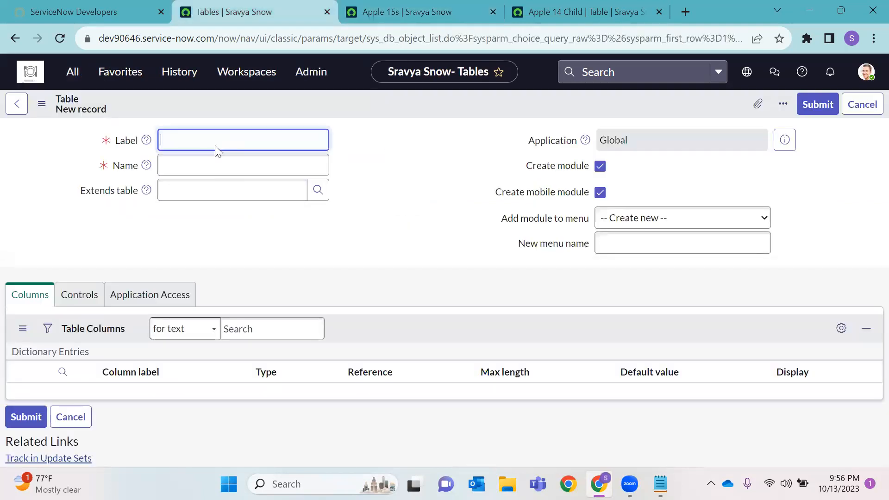
{"action": "type", "text": "aPPLE"}
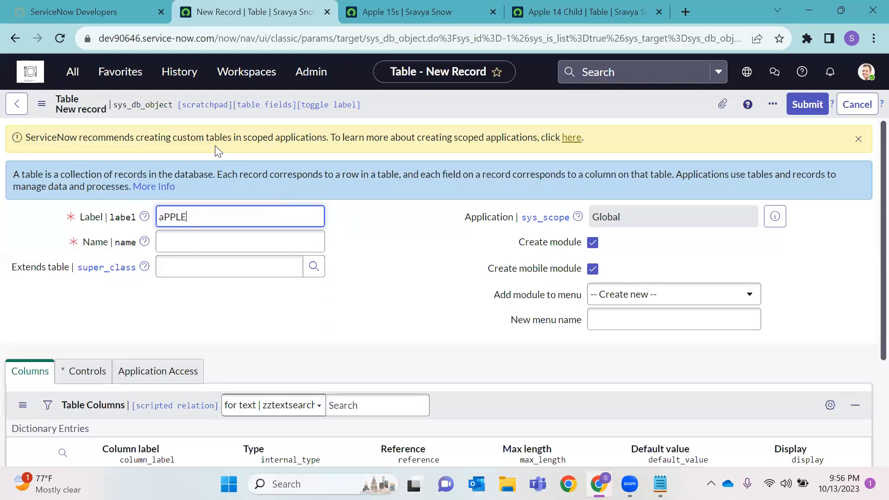
{"action": "key", "text": "BackSpace"}
{"action": "key", "text": "BackSpace"}
{"action": "key", "text": "BackSpace"}
{"action": "key", "text": "BackSpace"}
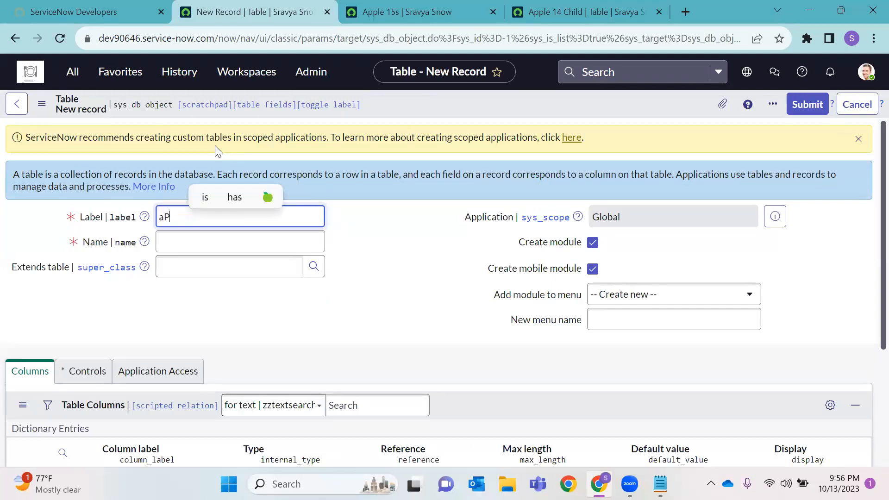
{"action": "key", "text": "BackSpace"}
{"action": "key", "text": "BackSpace"}
{"action": "type", "text": "App"}
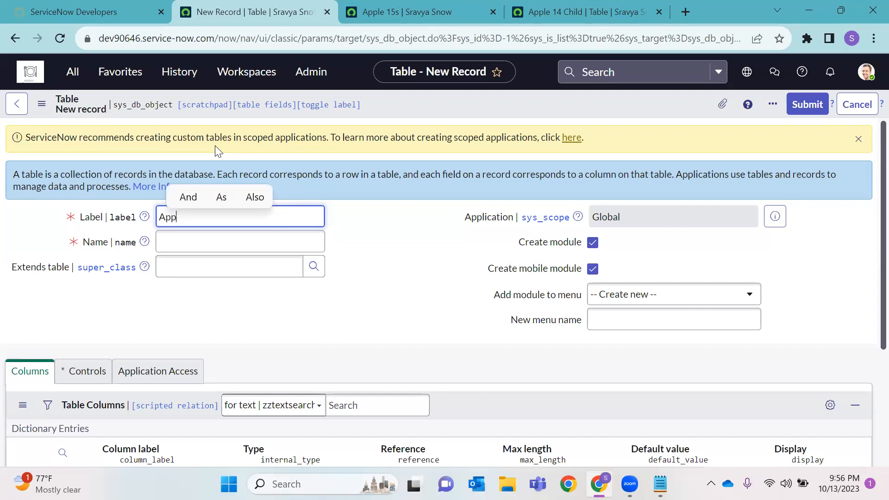
{"action": "type", "text": "le 13 Child"}
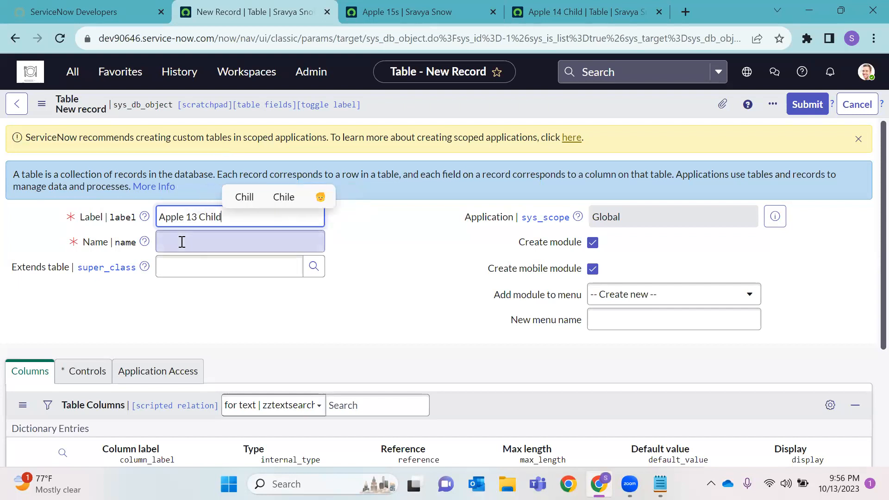
Make Apple 13 Child extend Apple 15, put its module in the Apple 15 menu, and save
{"action": "left_click", "coordinate": [264, 267]}
{"action": "left_click", "coordinate": [314, 266]}
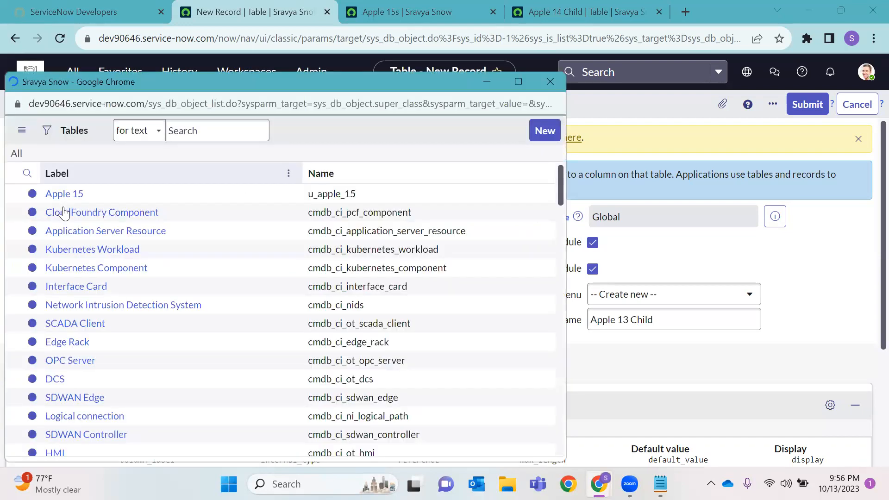
{"action": "left_click", "coordinate": [62, 234]}
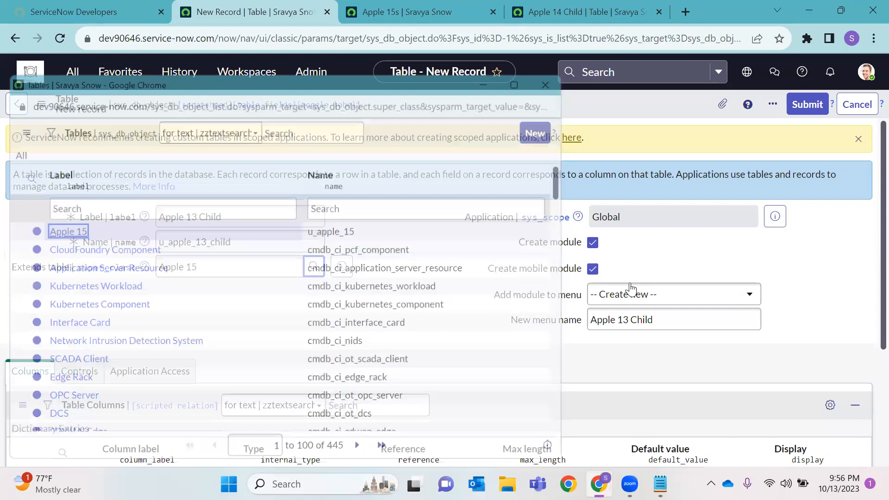
{"action": "left_click", "coordinate": [635, 300]}
{"action": "type", "text": "apple"}
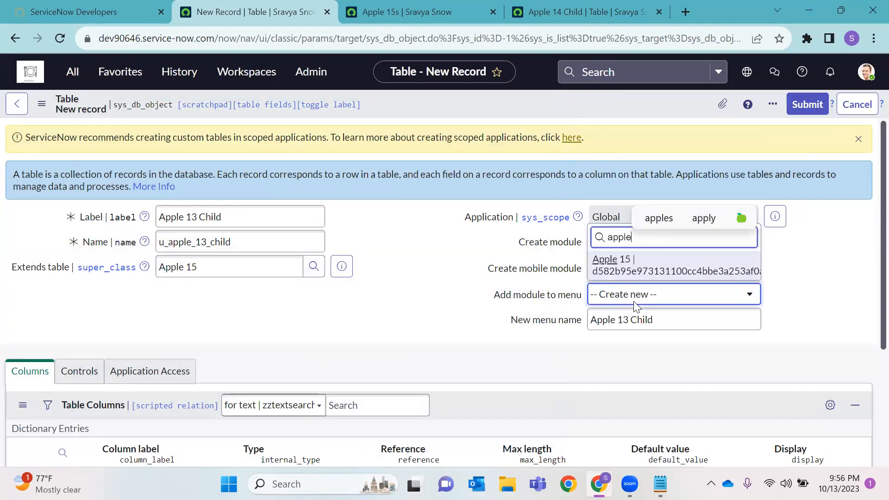
{"action": "key", "text": "Return"}
{"action": "right_click", "coordinate": [494, 93]}
{"action": "left_click", "coordinate": [518, 103]}
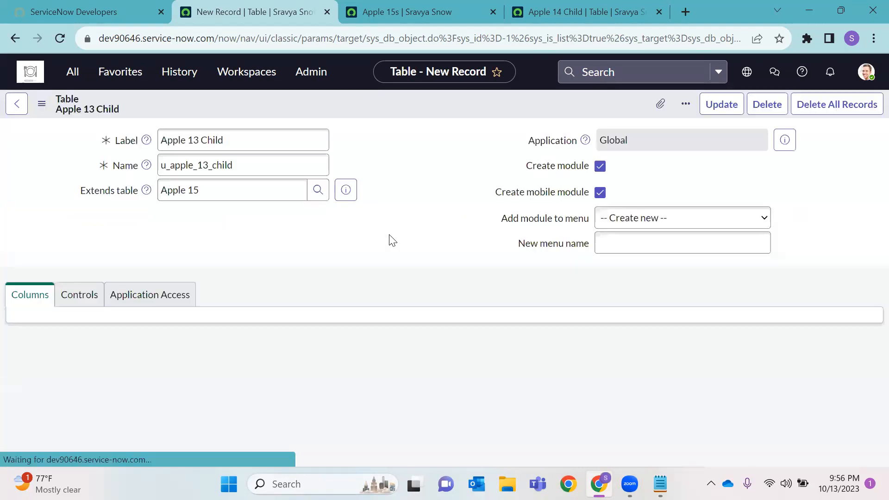
Show the empty Apple 13 Child record list, then return to the table's Related Links
{"action": "scroll", "coordinate": [362, 249], "scroll_direction": "down", "scroll_amount": 6}
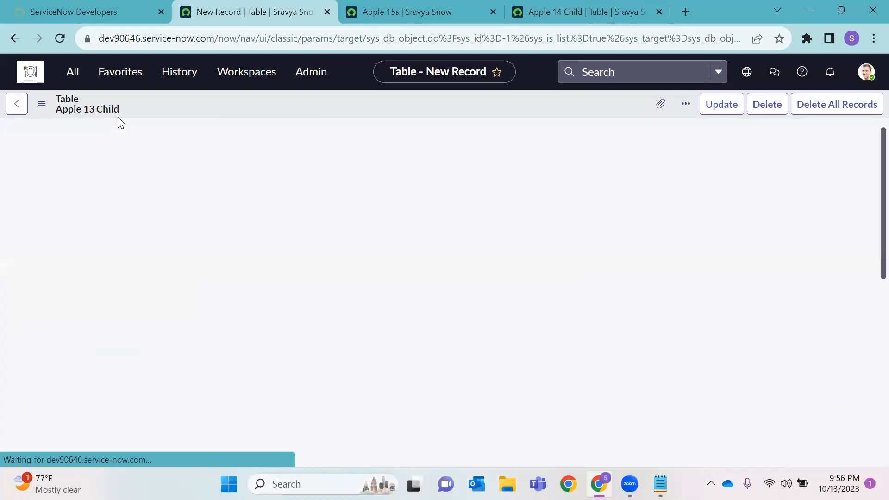
{"action": "scroll", "coordinate": [681, 311], "scroll_direction": "down", "scroll_amount": 10}
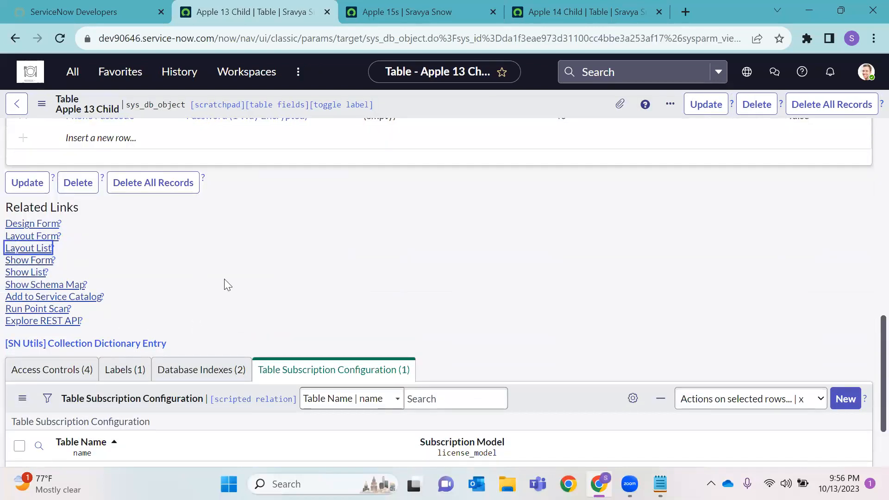
{"action": "left_click", "coordinate": [32, 273]}
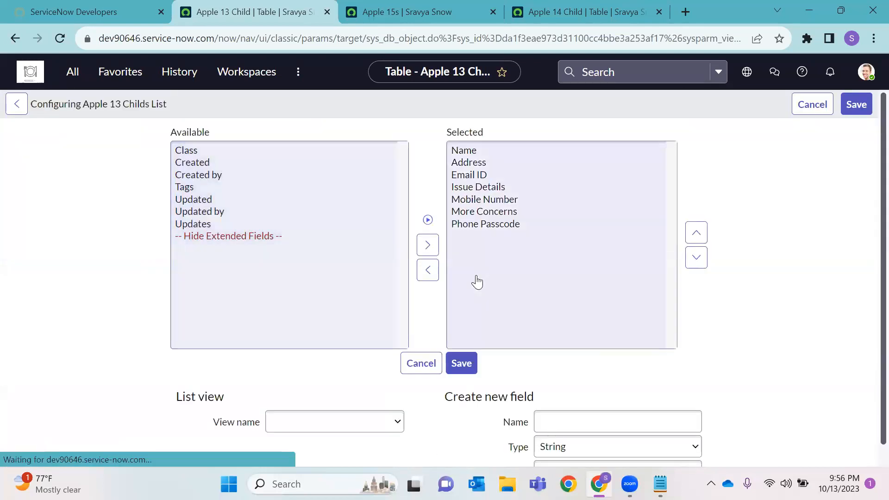
{"action": "left_click", "coordinate": [14, 105]}
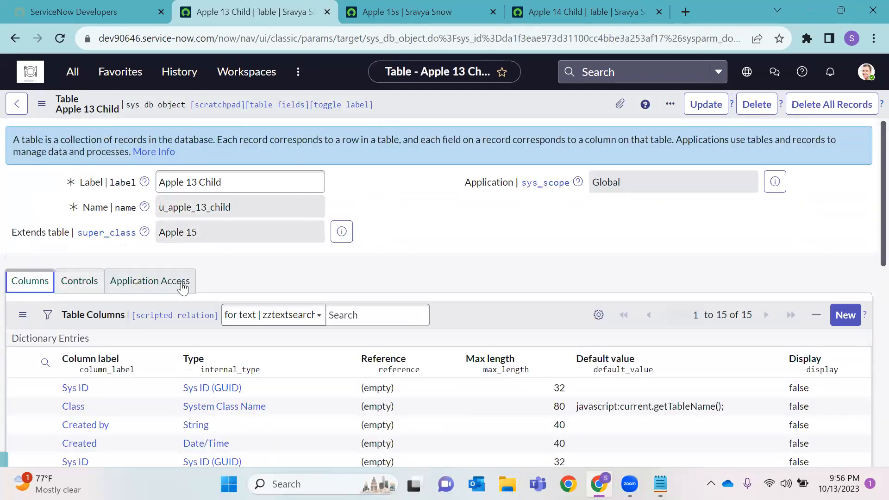
{"action": "scroll", "coordinate": [154, 286], "scroll_direction": "down", "scroll_amount": 2}
{"action": "scroll", "coordinate": [79, 302], "scroll_direction": "down", "scroll_amount": 10}
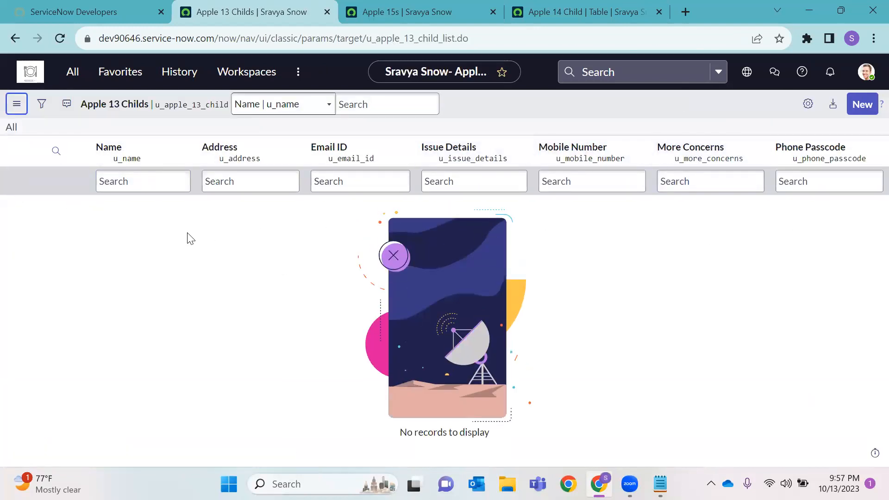
Submit a new Apple 13 Child record named Xtest with mobile number ABC
{"action": "left_click", "coordinate": [862, 104]}
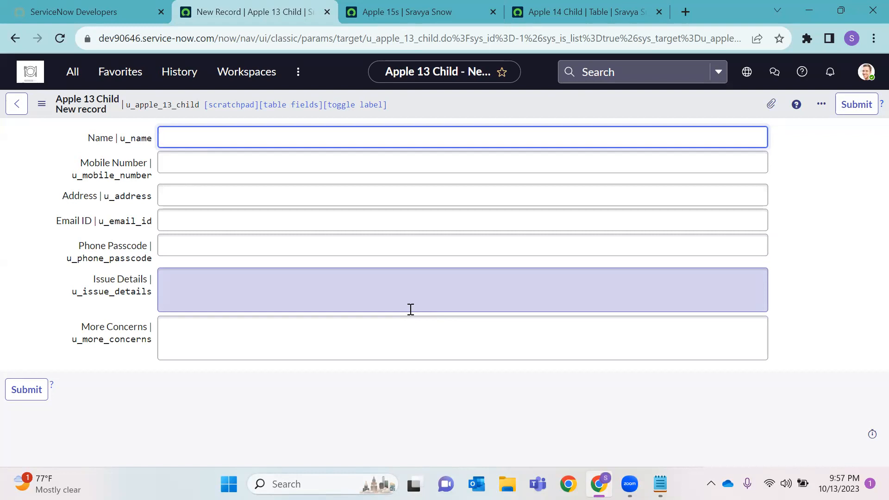
{"action": "left_click", "coordinate": [433, 12]}
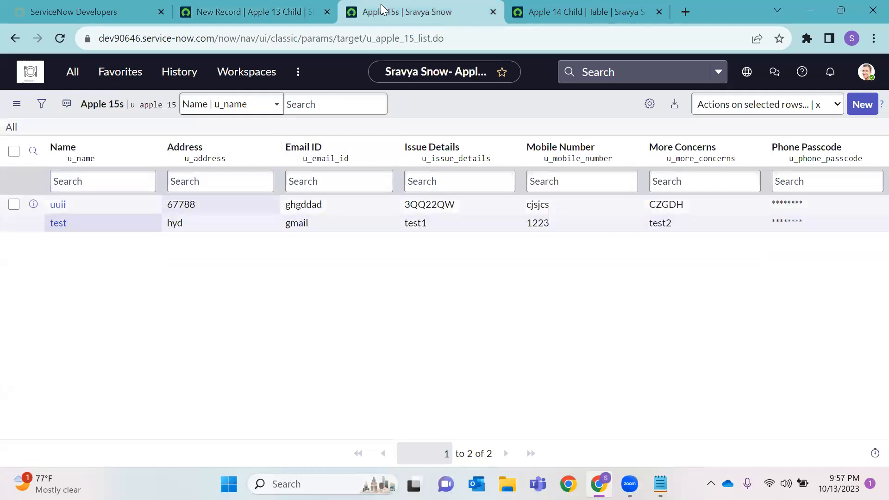
{"action": "left_click", "coordinate": [277, 9]}
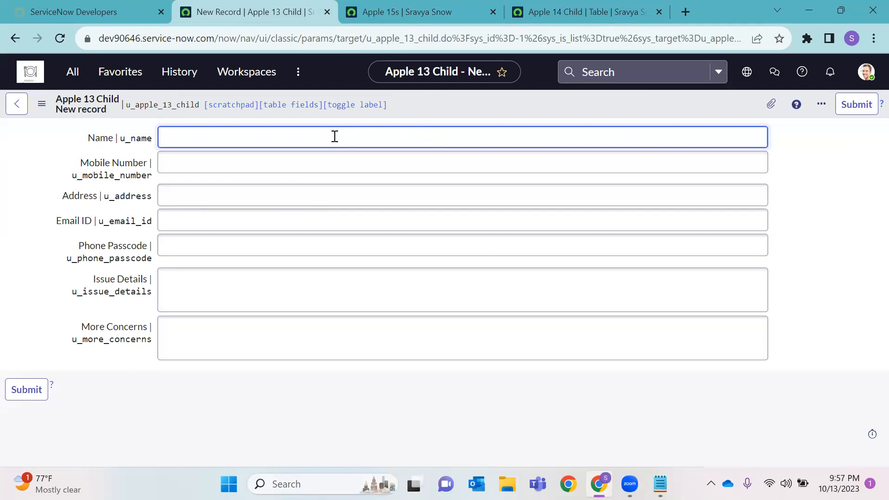
{"action": "type", "text": "Xtest"}
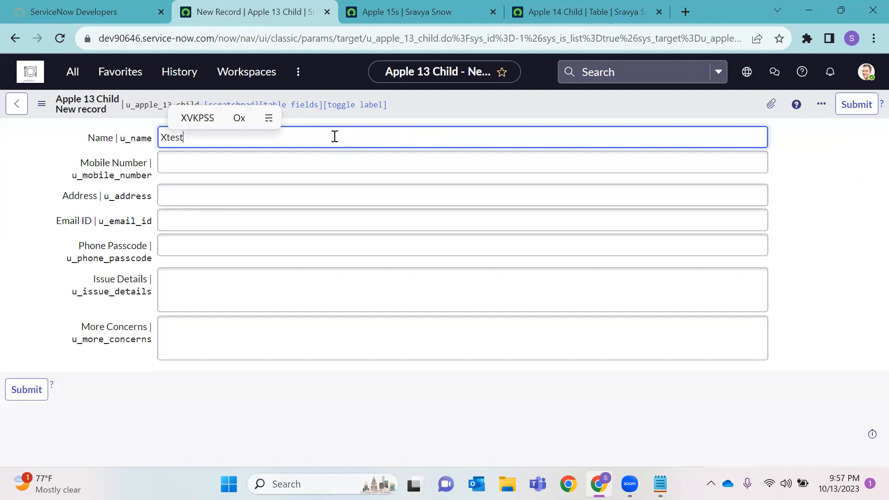
{"action": "left_click", "coordinate": [258, 165]}
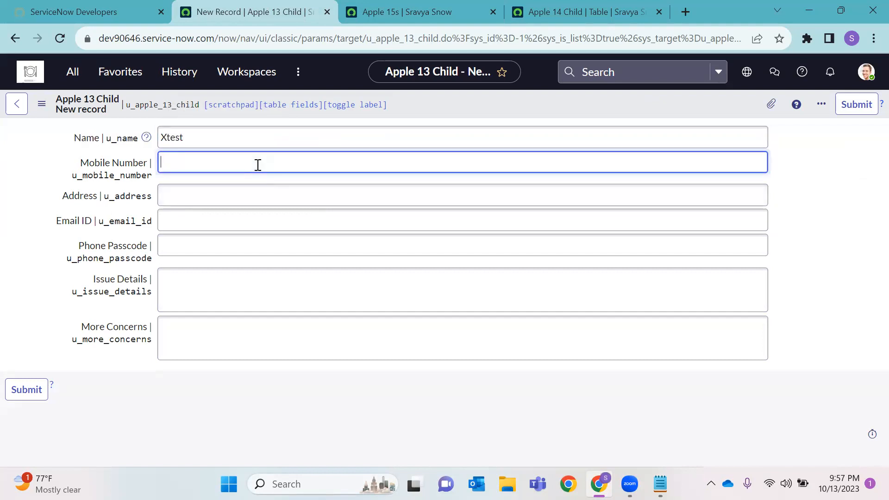
{"action": "type", "text": "ABC"}
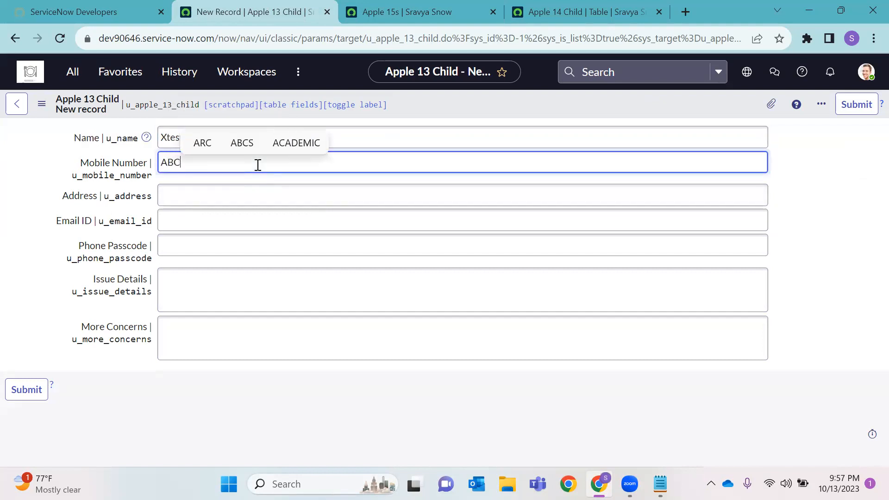
{"action": "left_click", "coordinate": [861, 108]}
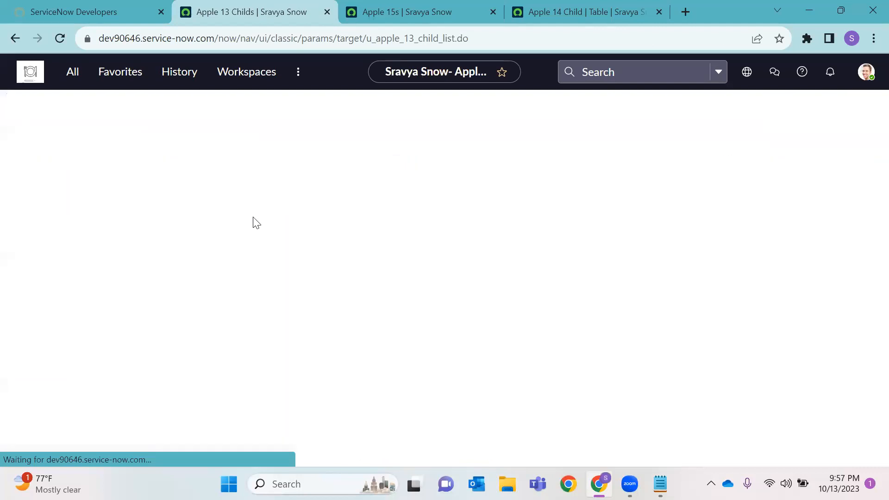
Save a second Apple 13 Child record named yTEST with mobile number ert
{"action": "left_click", "coordinate": [215, 135]}
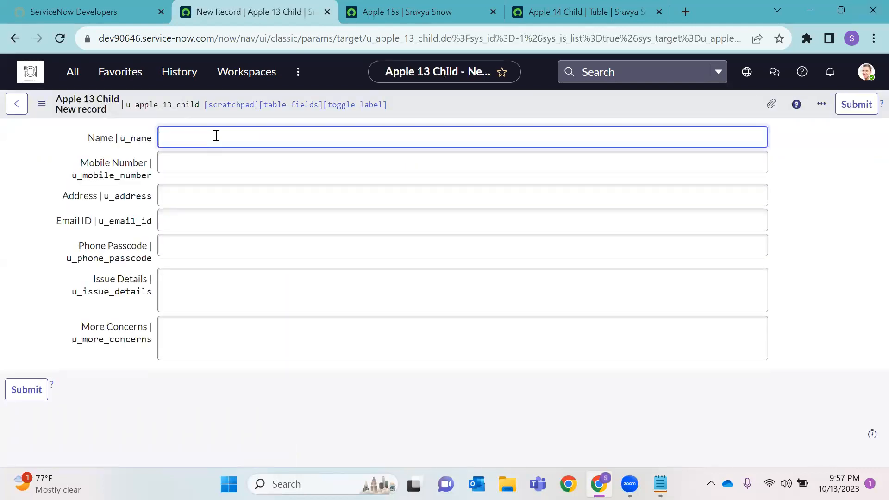
{"action": "type", "text": "y"}
{"action": "key", "text": "BackSpace"}
{"action": "type", "text": "yTEST"}
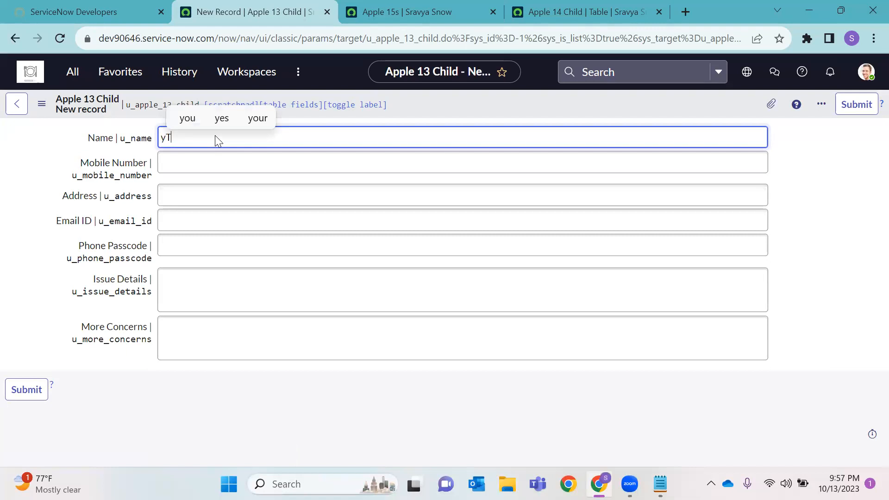
{"action": "left_click", "coordinate": [205, 162]}
{"action": "type", "text": "ert"}
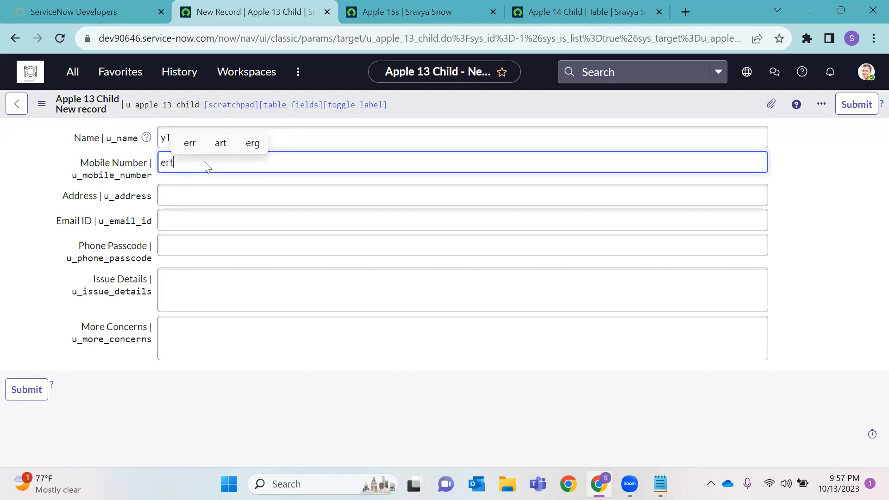
{"action": "right_click", "coordinate": [500, 111]}
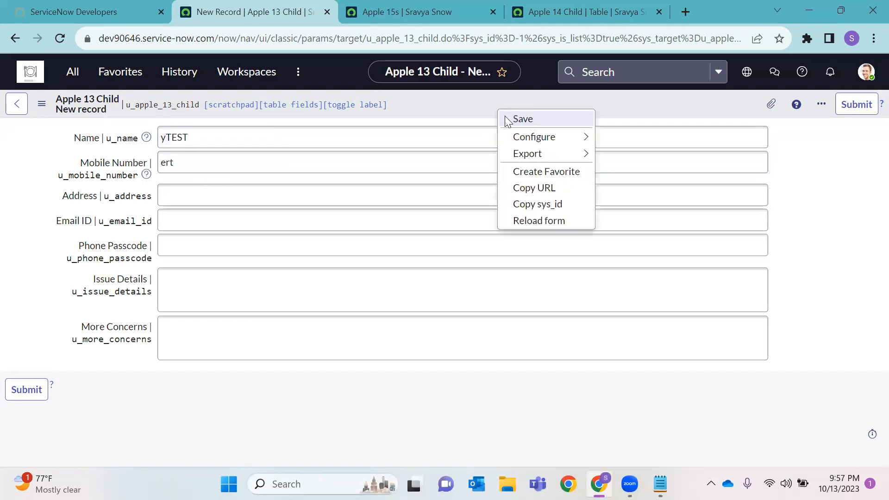
{"action": "left_click", "coordinate": [506, 119]}
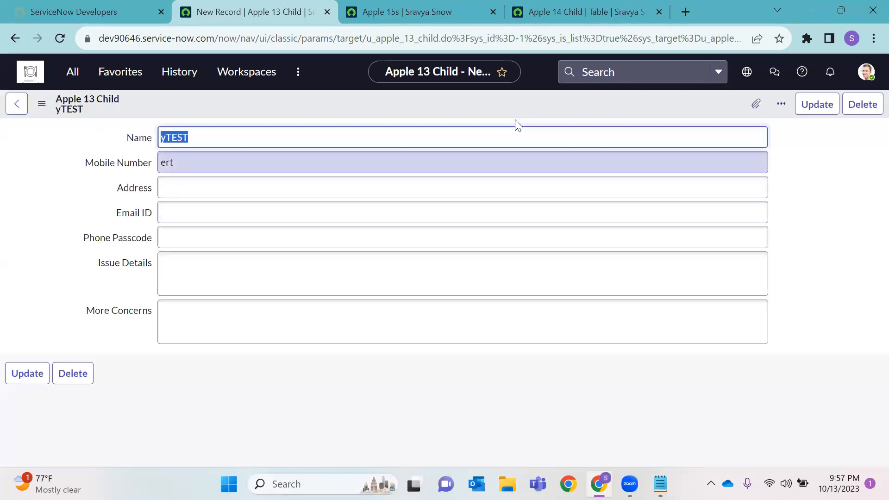
{"action": "left_click", "coordinate": [586, 12]}
{"action": "scroll", "coordinate": [101, 300], "scroll_direction": "down", "scroll_amount": 5}
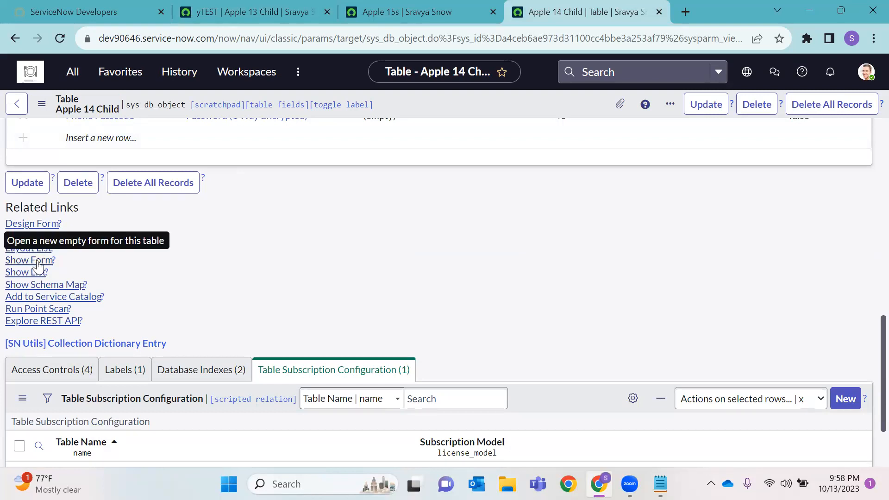
Save and update Apple 14 Child record Ztest with address 'Test ABC', then view the Apple 15s list
{"action": "left_click", "coordinate": [36, 261]}
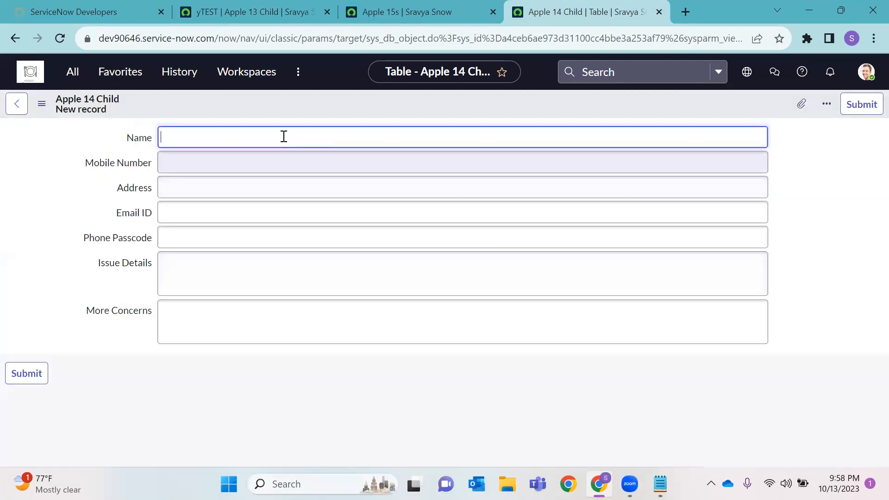
{"action": "type", "text": "Ztest"}
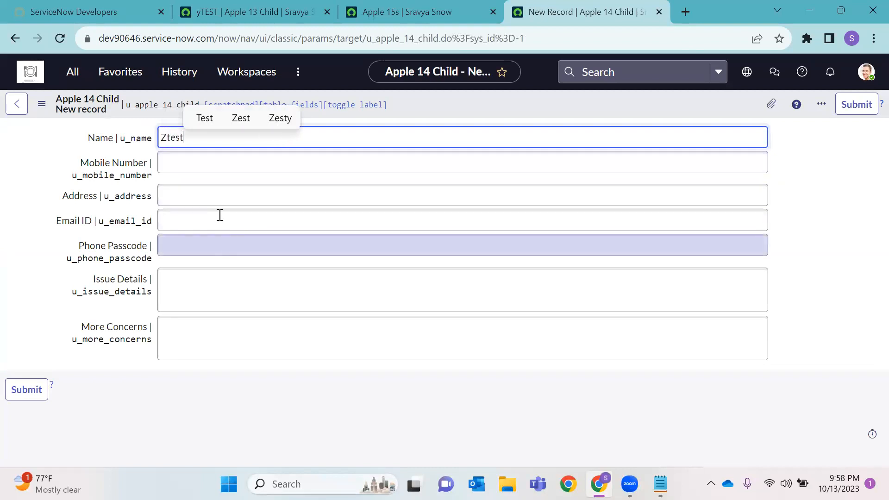
{"action": "left_click", "coordinate": [222, 167]}
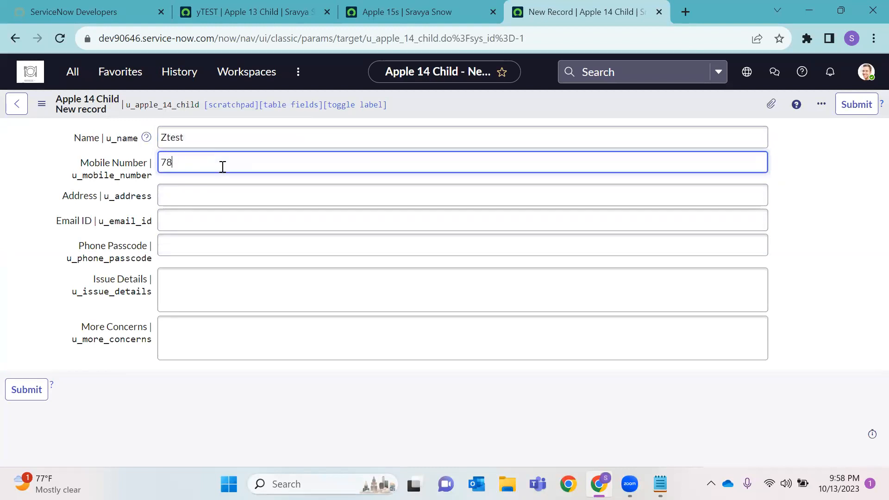
{"action": "left_click", "coordinate": [214, 198]}
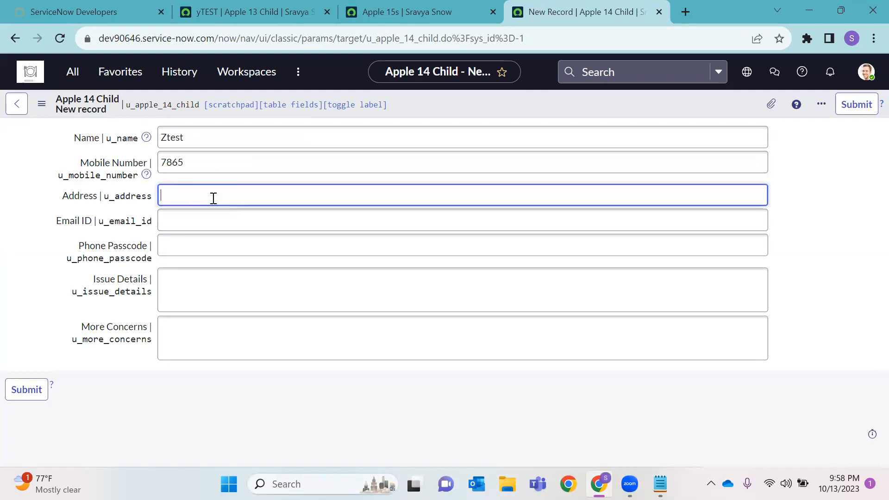
{"action": "type", "text": "Test A"}
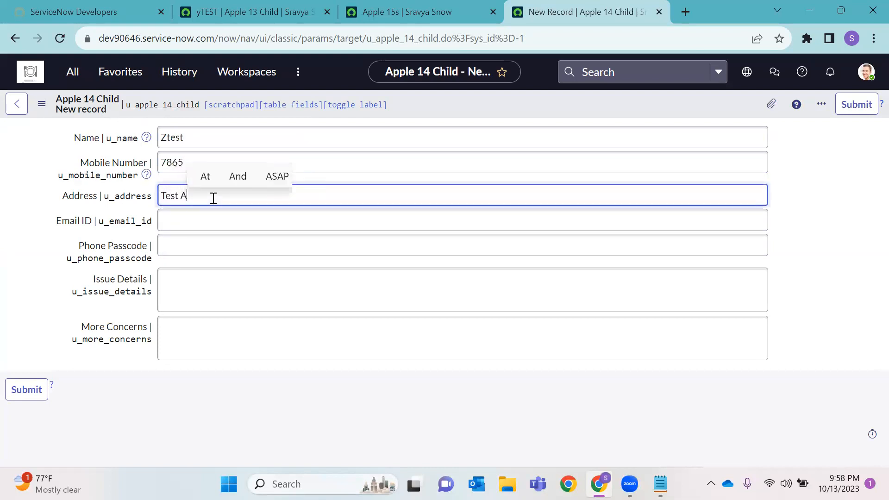
{"action": "type", "text": "BC"}
{"action": "right_click", "coordinate": [454, 104]}
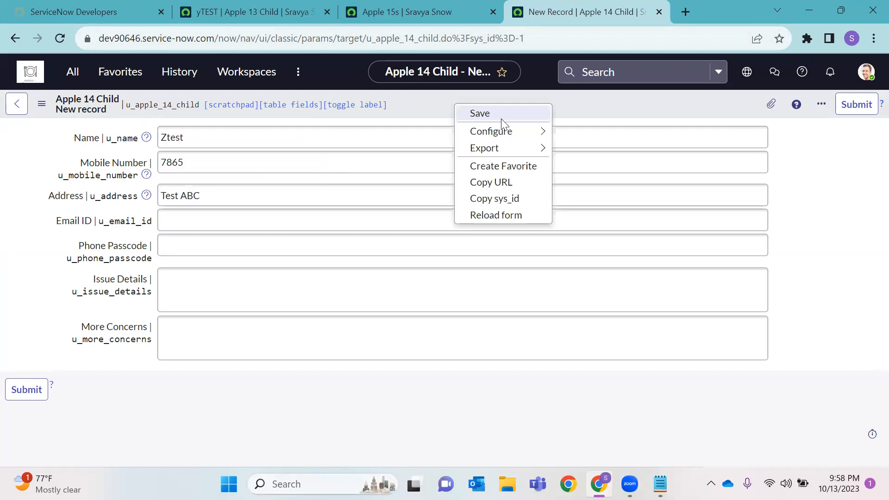
{"action": "left_click", "coordinate": [480, 114]}
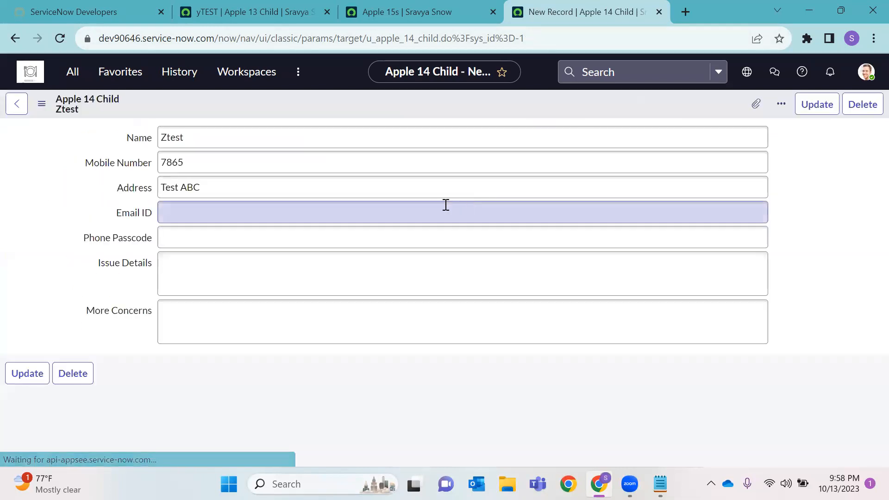
{"action": "left_click", "coordinate": [31, 388]}
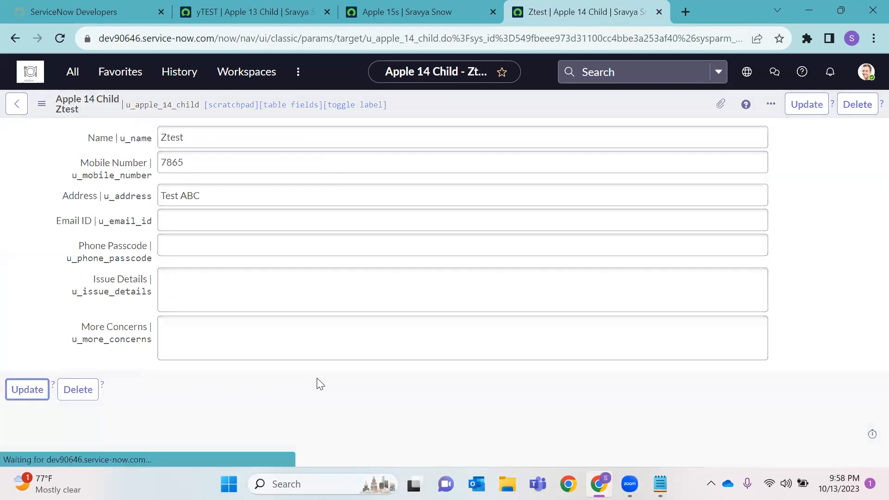
{"action": "left_click", "coordinate": [450, 10]}
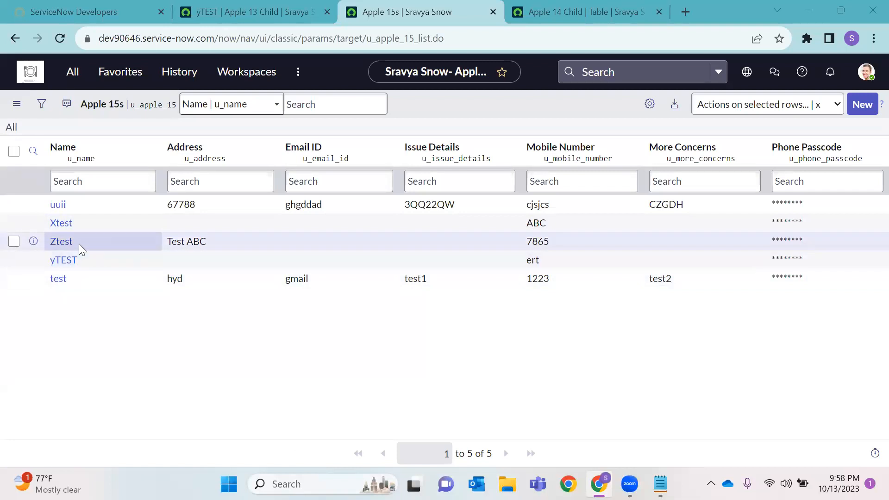
Revisit the Apple 14 Child table's Related Links, then bring up the yTEST record
{"action": "left_click", "coordinate": [579, 12]}
{"action": "scroll", "coordinate": [272, 244], "scroll_direction": "down", "scroll_amount": 3}
{"action": "scroll", "coordinate": [272, 245], "scroll_direction": "down", "scroll_amount": 6}
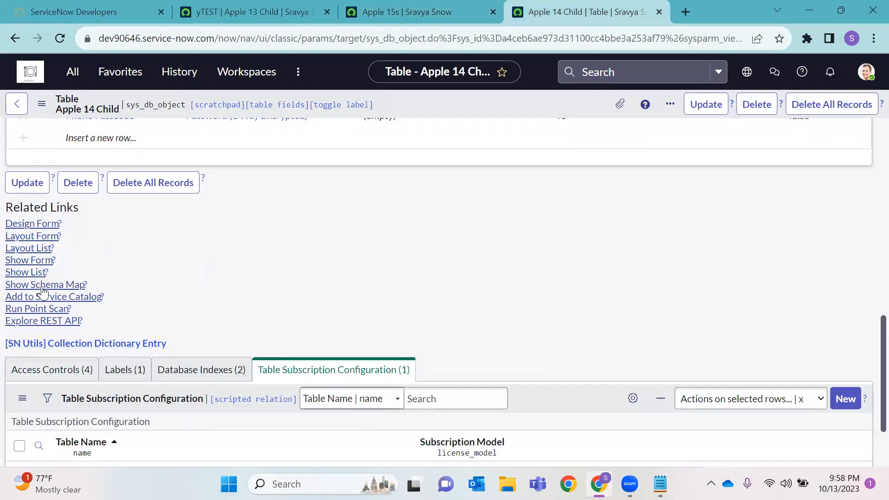
{"action": "left_click", "coordinate": [245, 18]}
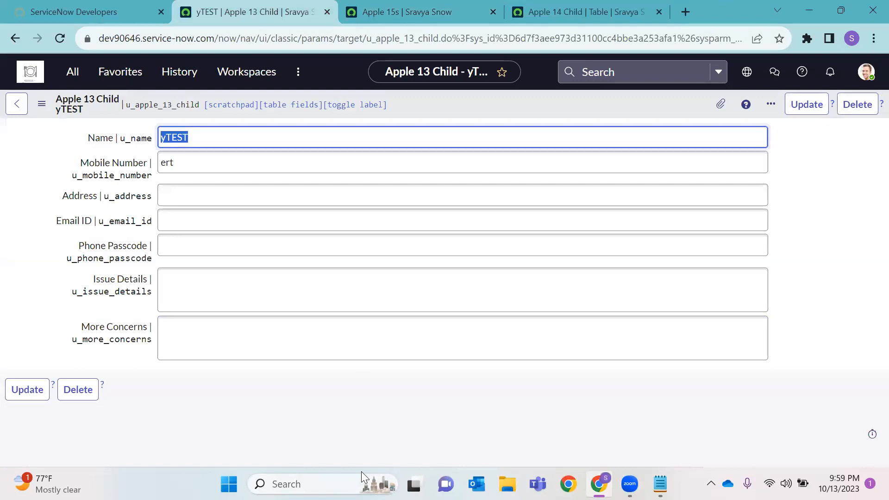
{"action": "left_click", "coordinate": [361, 472]}
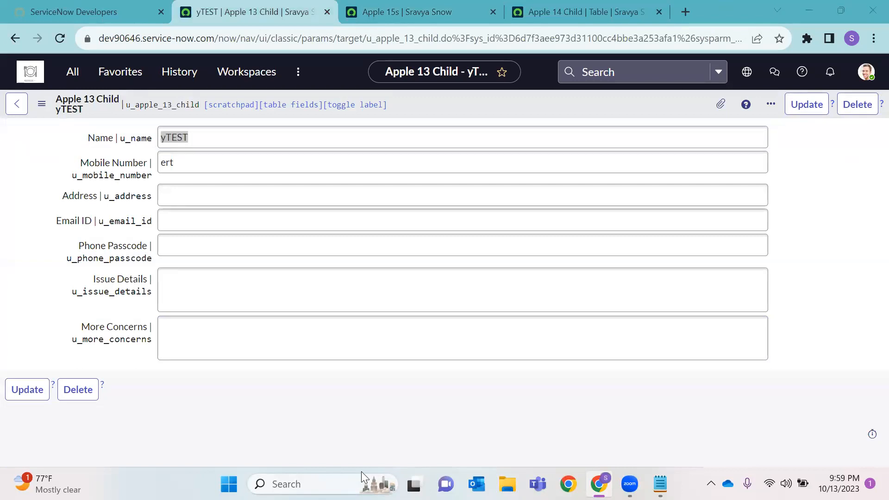